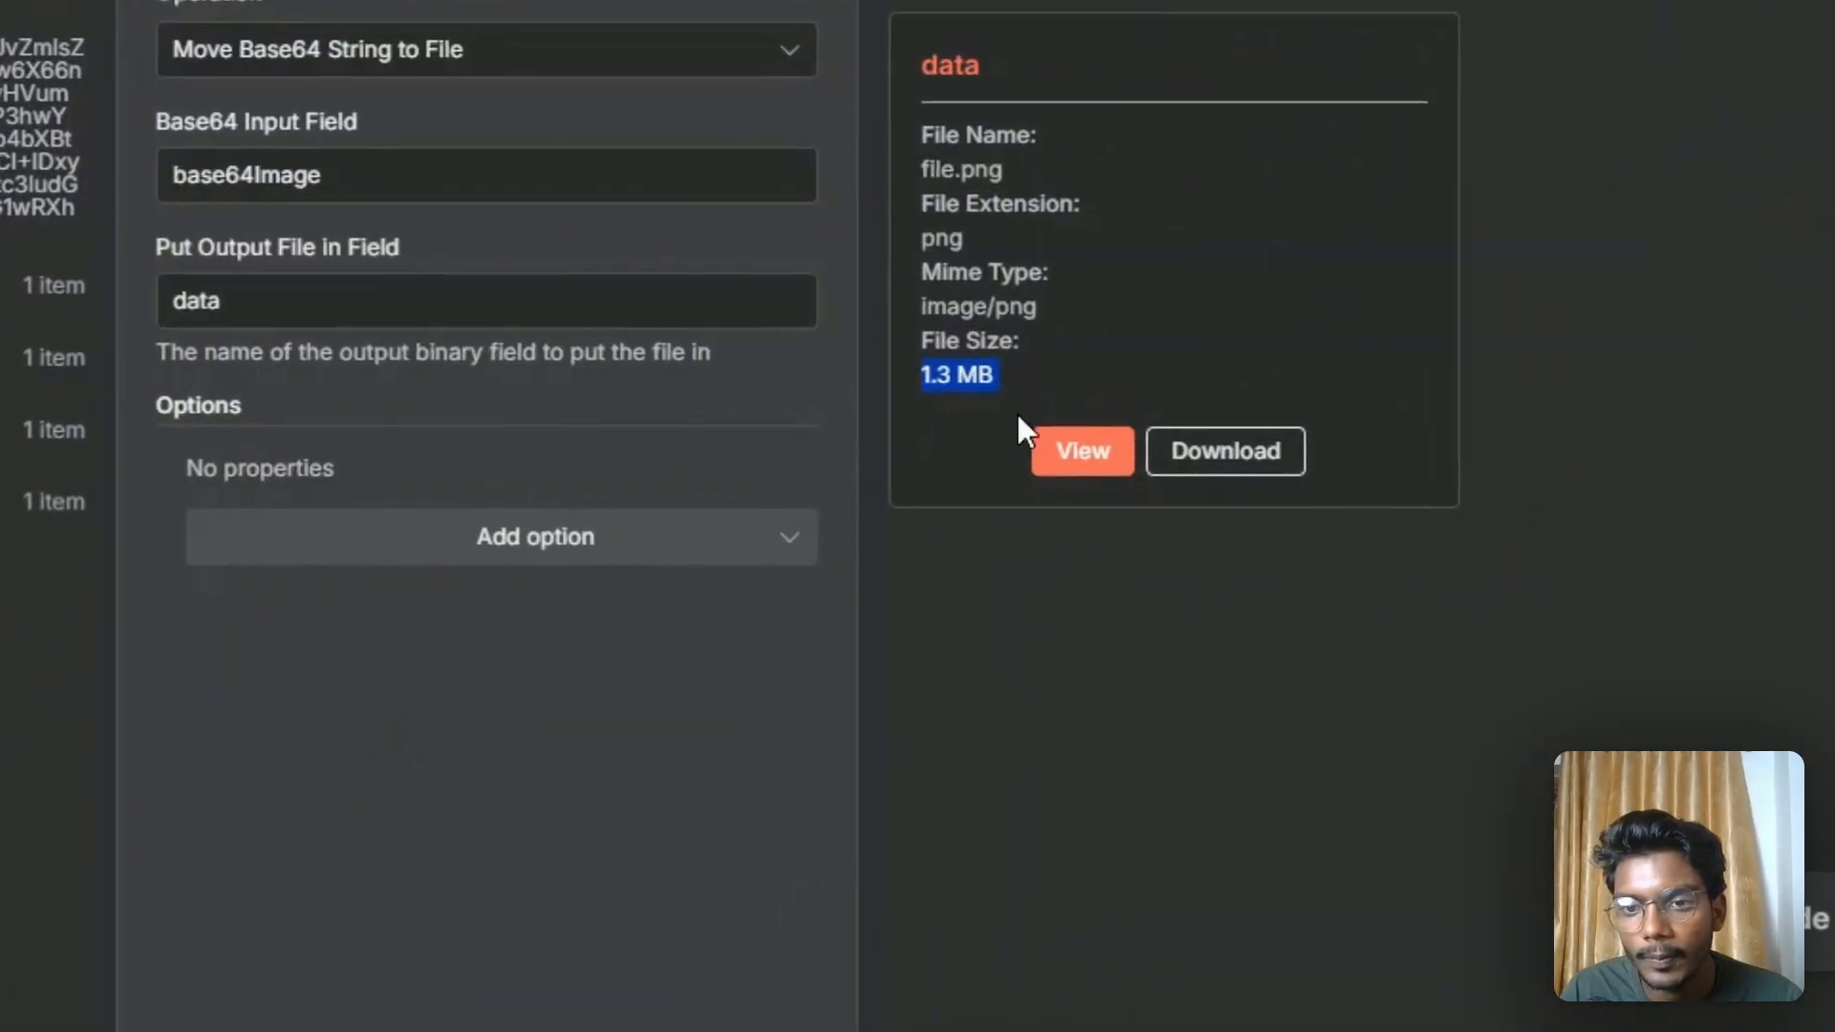
# View the generated image in the Convert to File node's output, then return to the workflow canvas
pyautogui.click(1072, 451)
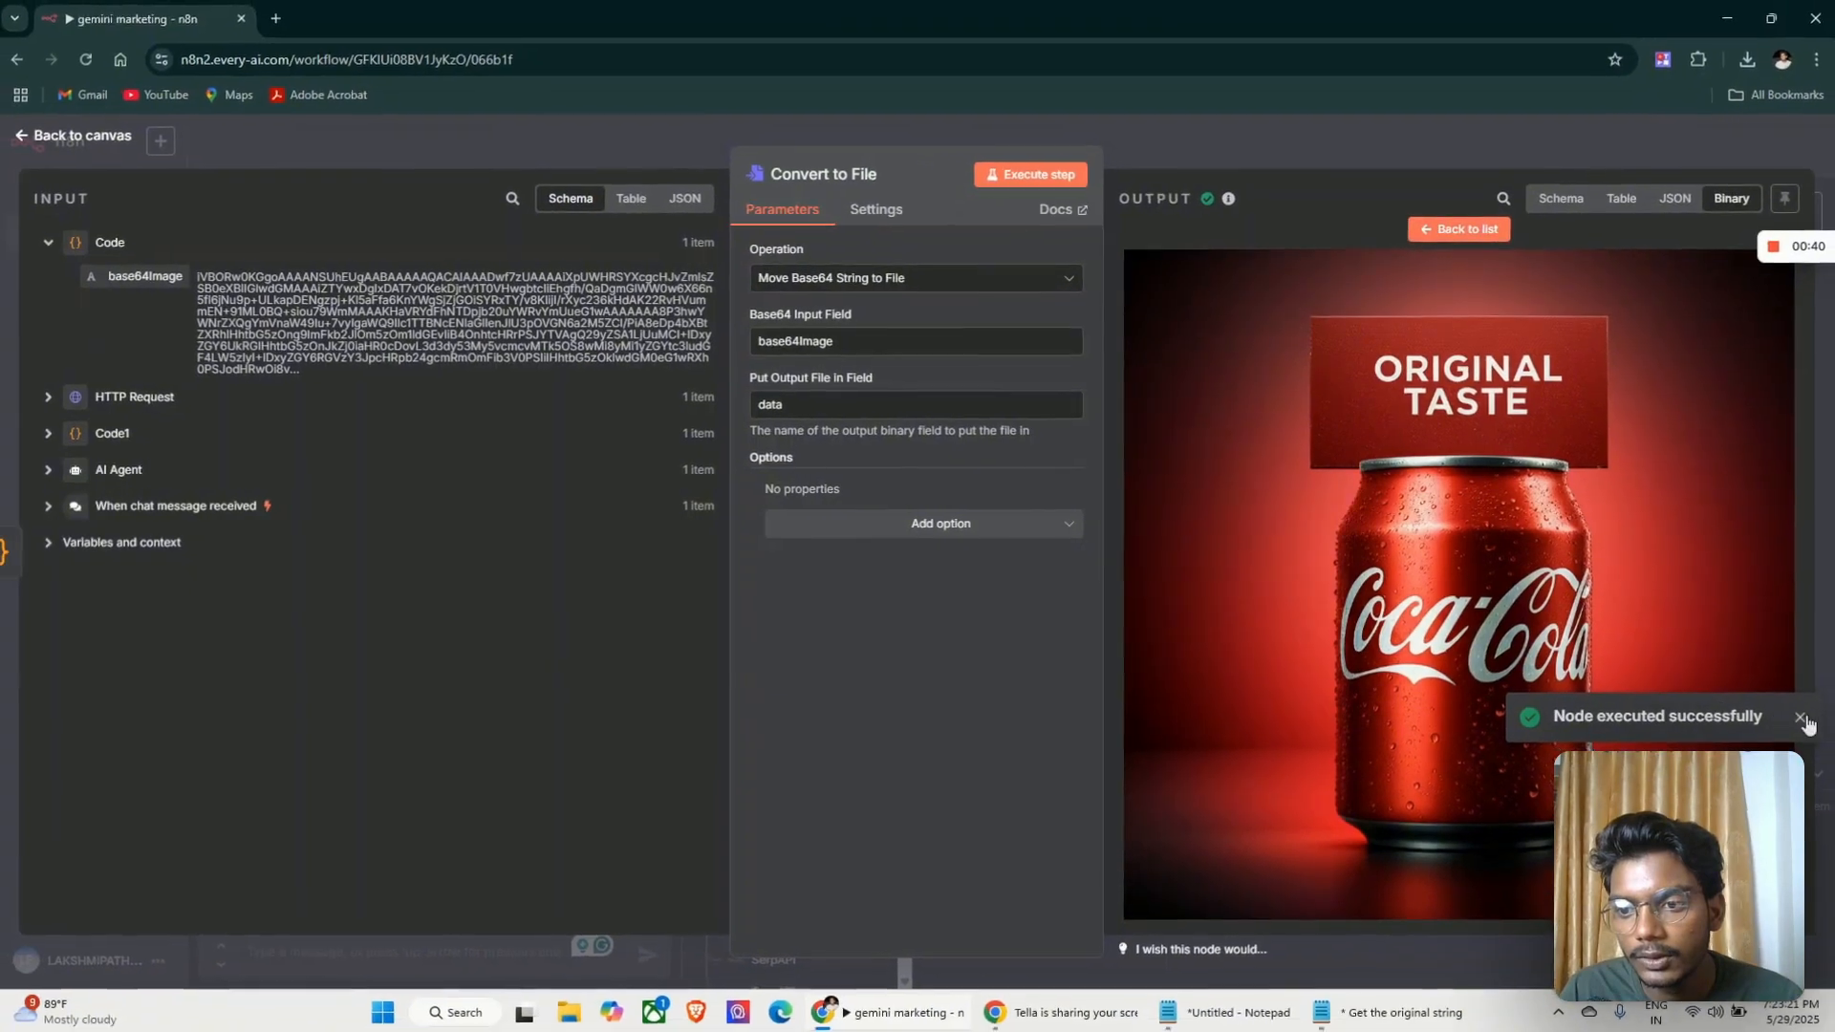
pyautogui.click(1801, 718)
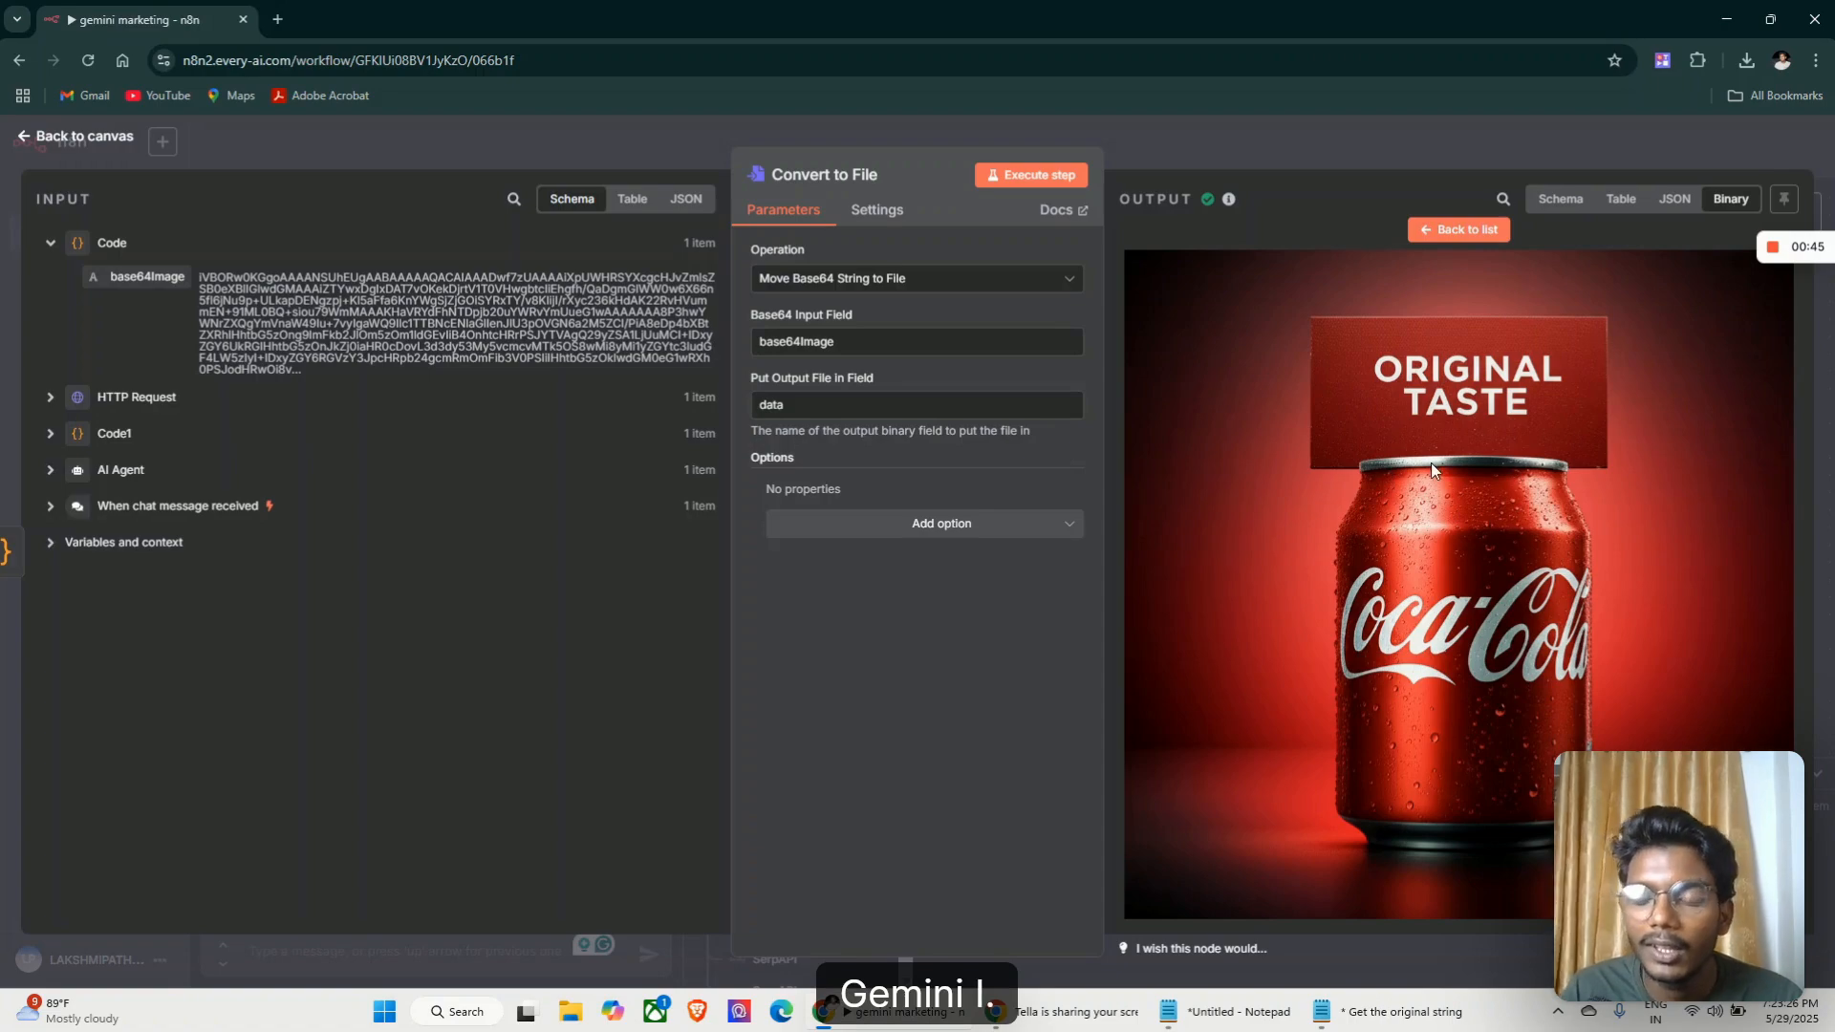
pyautogui.click(69, 137)
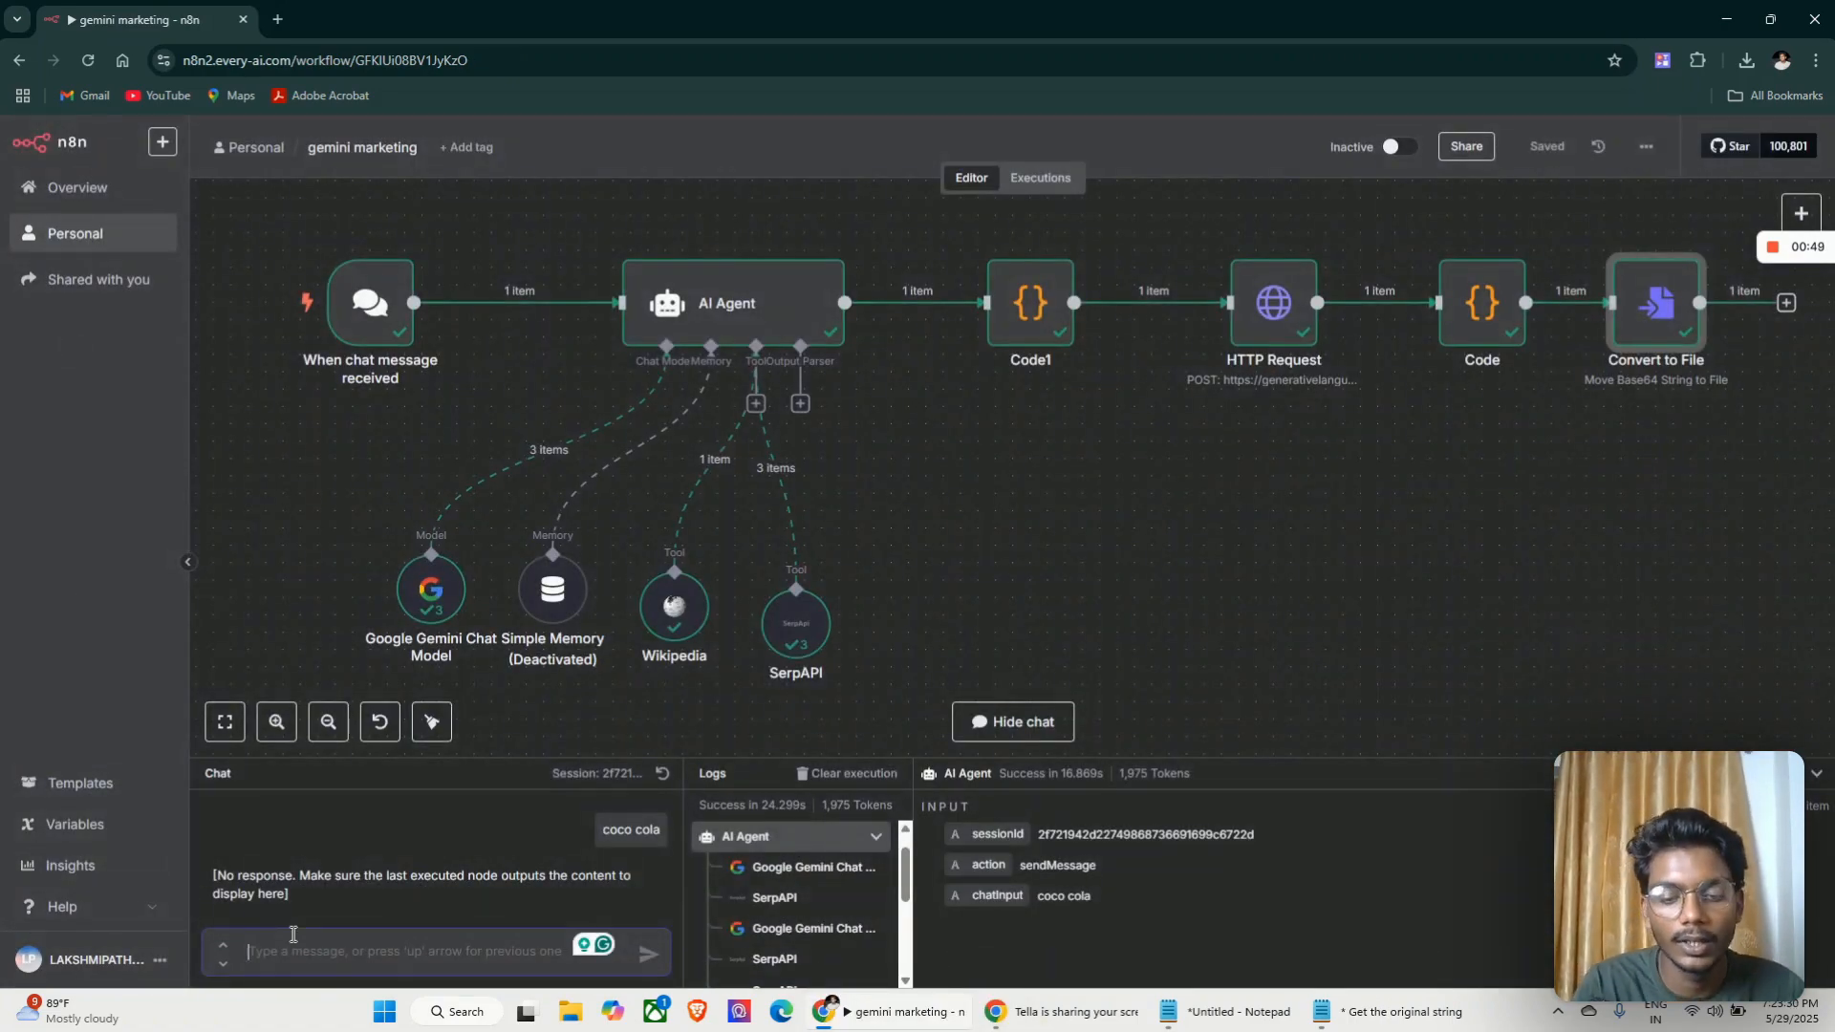
# Run the gemini marketing workflow by sending the chat message "pepsi"
pyautogui.write('pep')
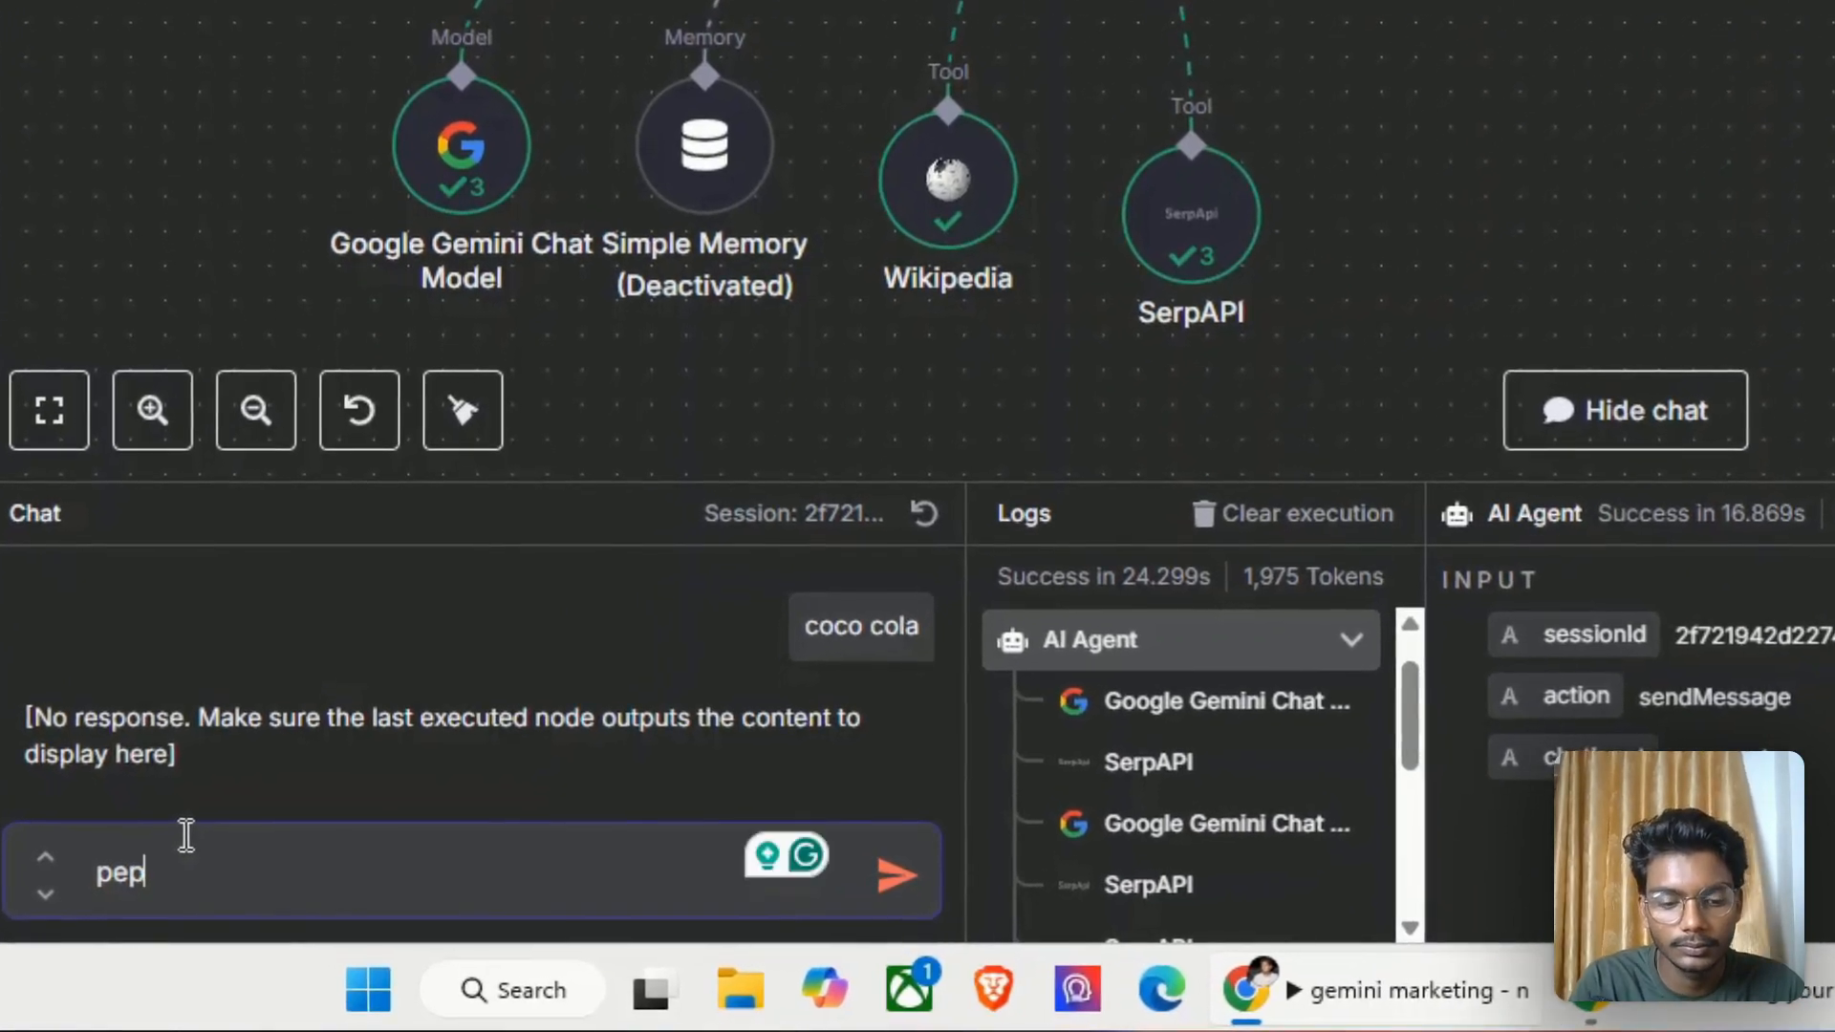
pyautogui.write('si')
pyautogui.press('Return')
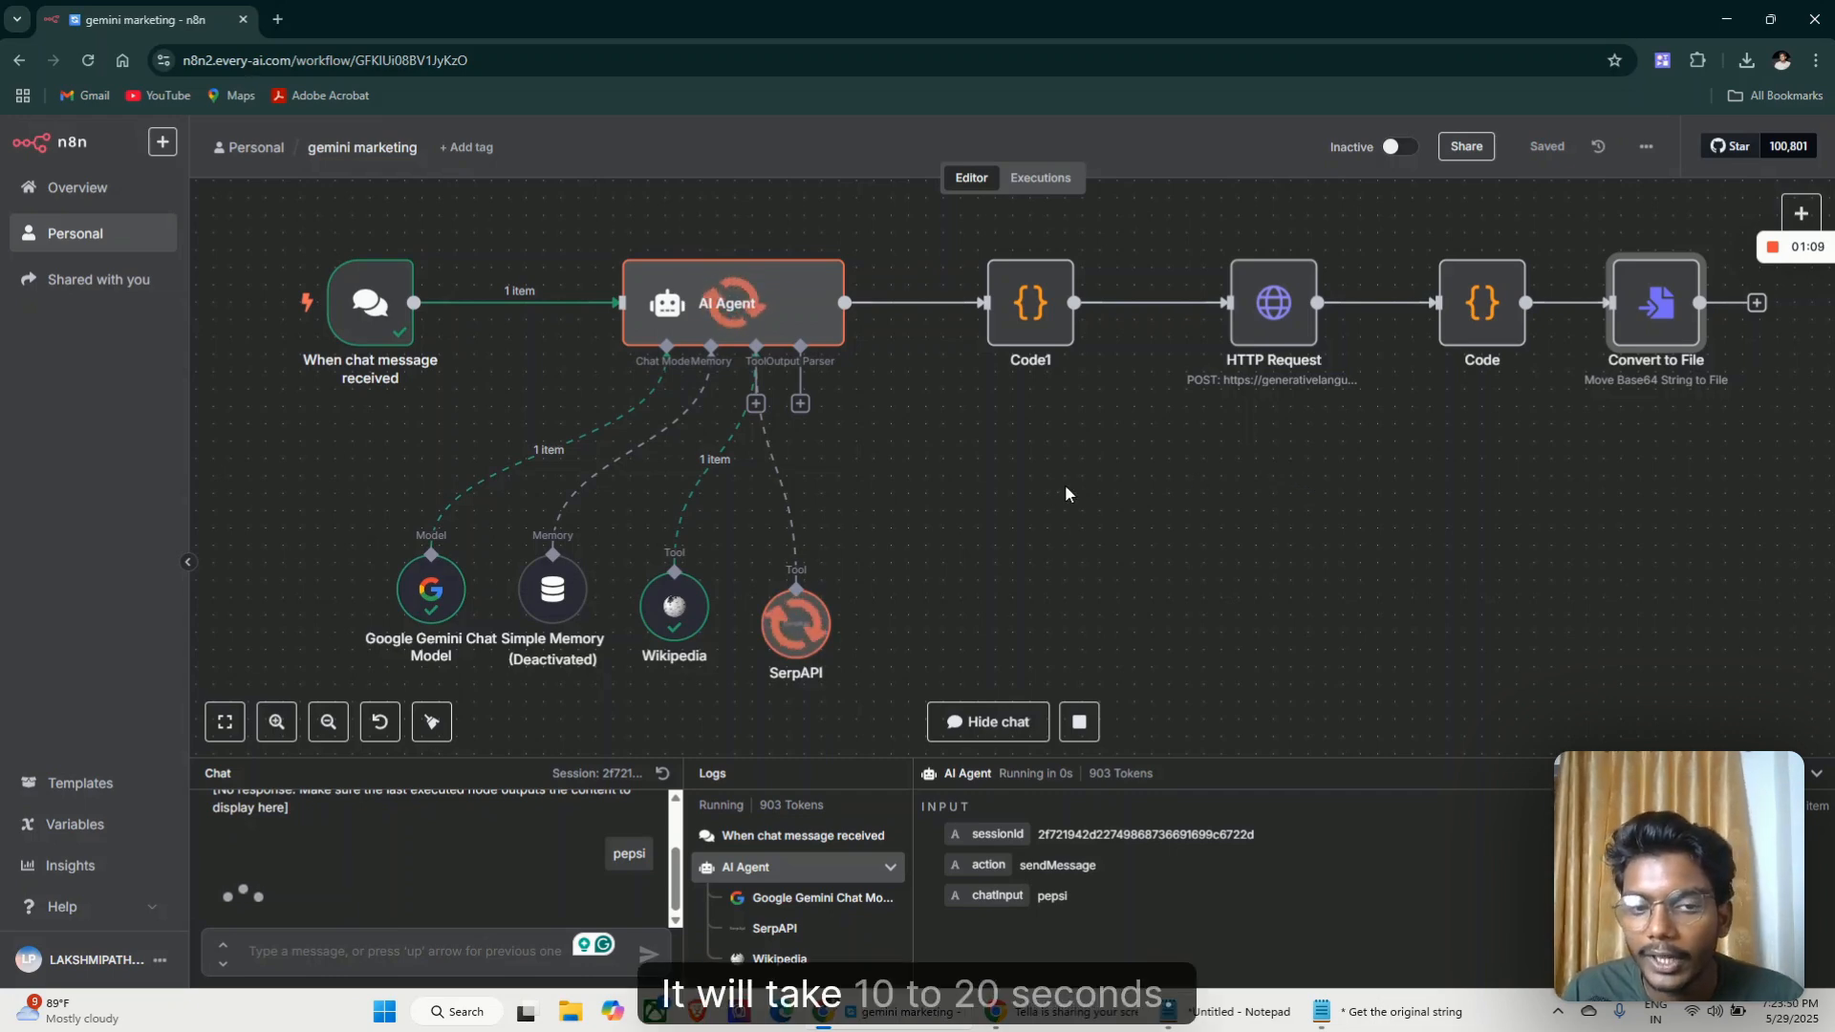
# Inspect the AI Agent node's output and view the new image produced by the Convert to File node
pyautogui.doubleClick(784, 325)
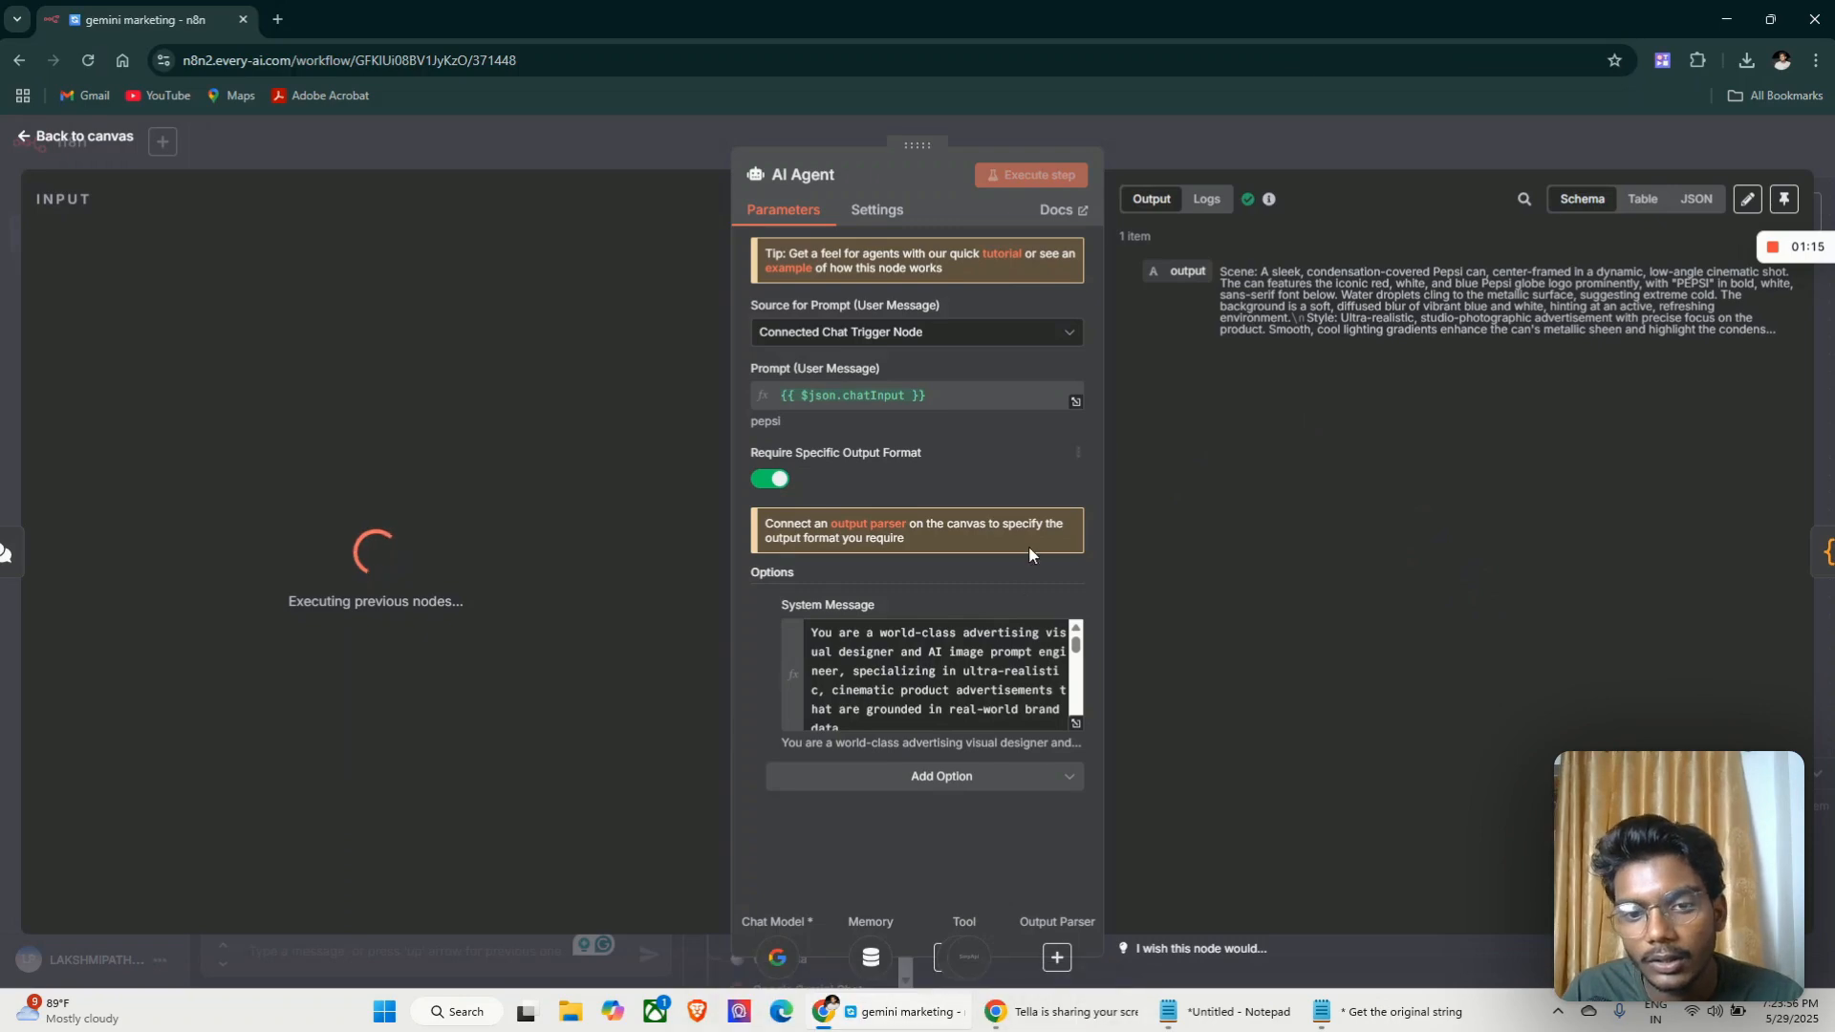
pyautogui.click(76, 137)
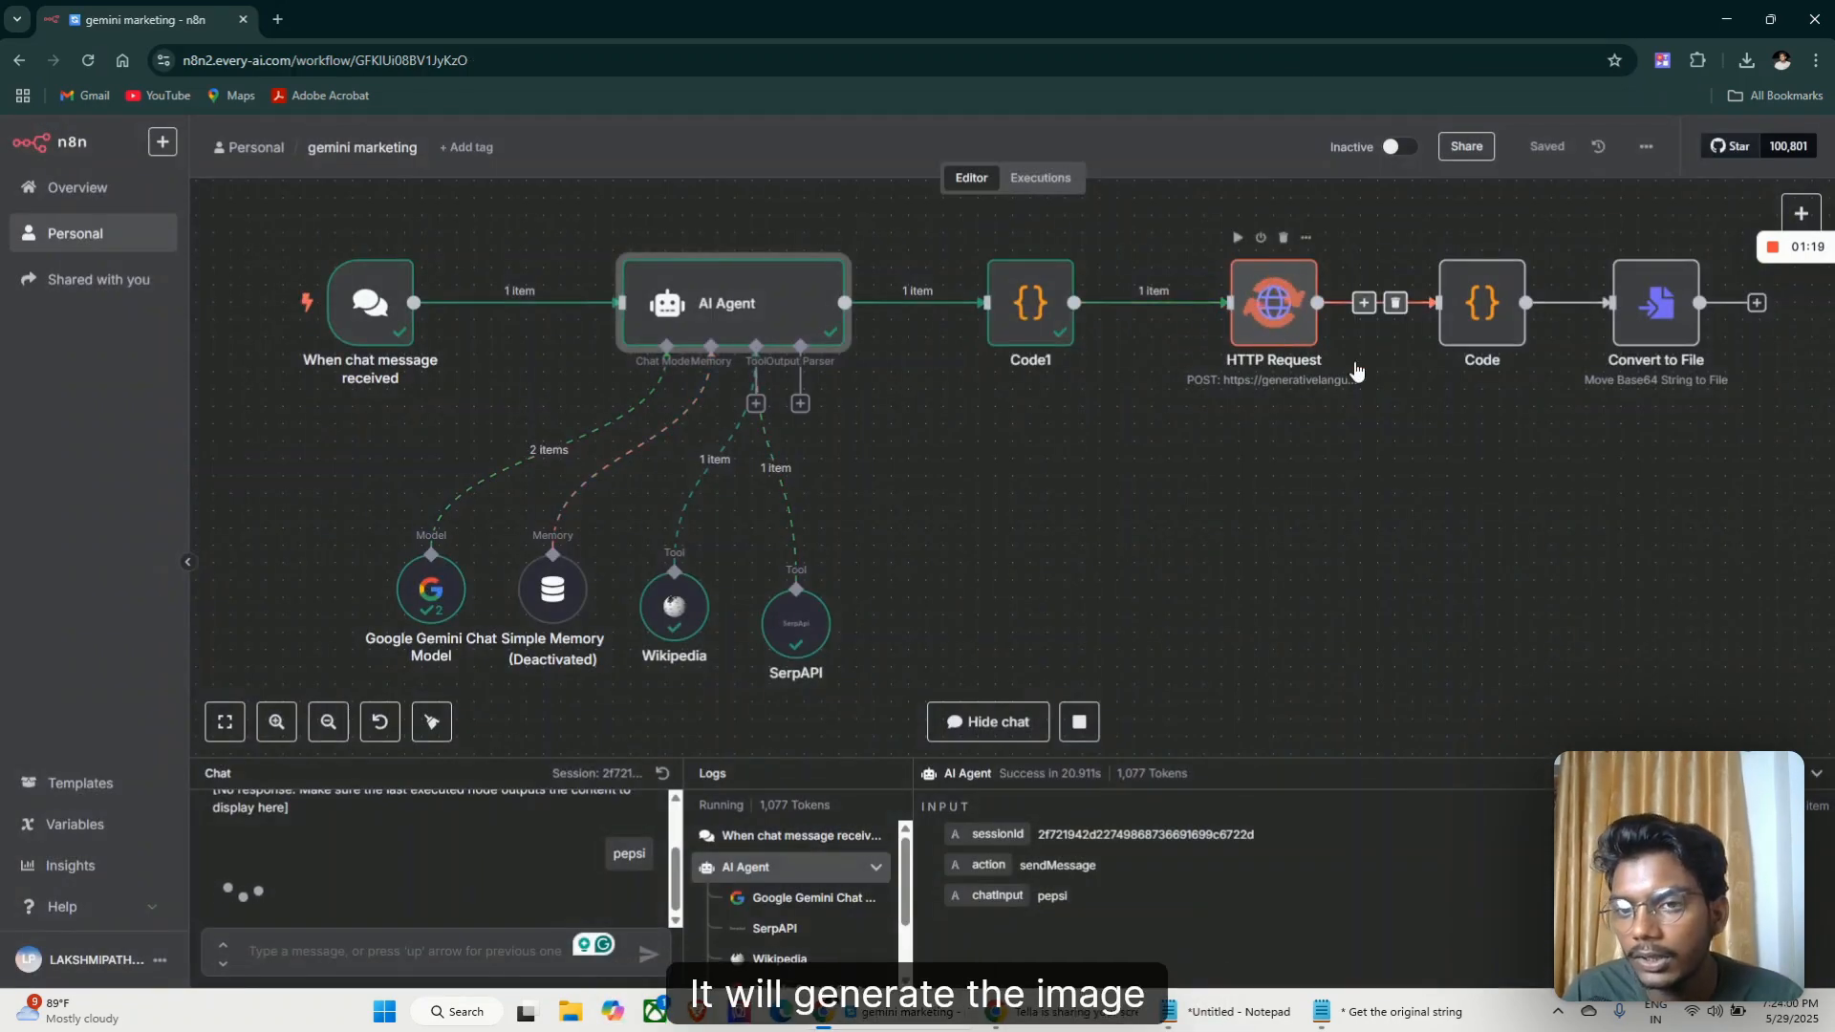
pyautogui.doubleClick(1628, 308)
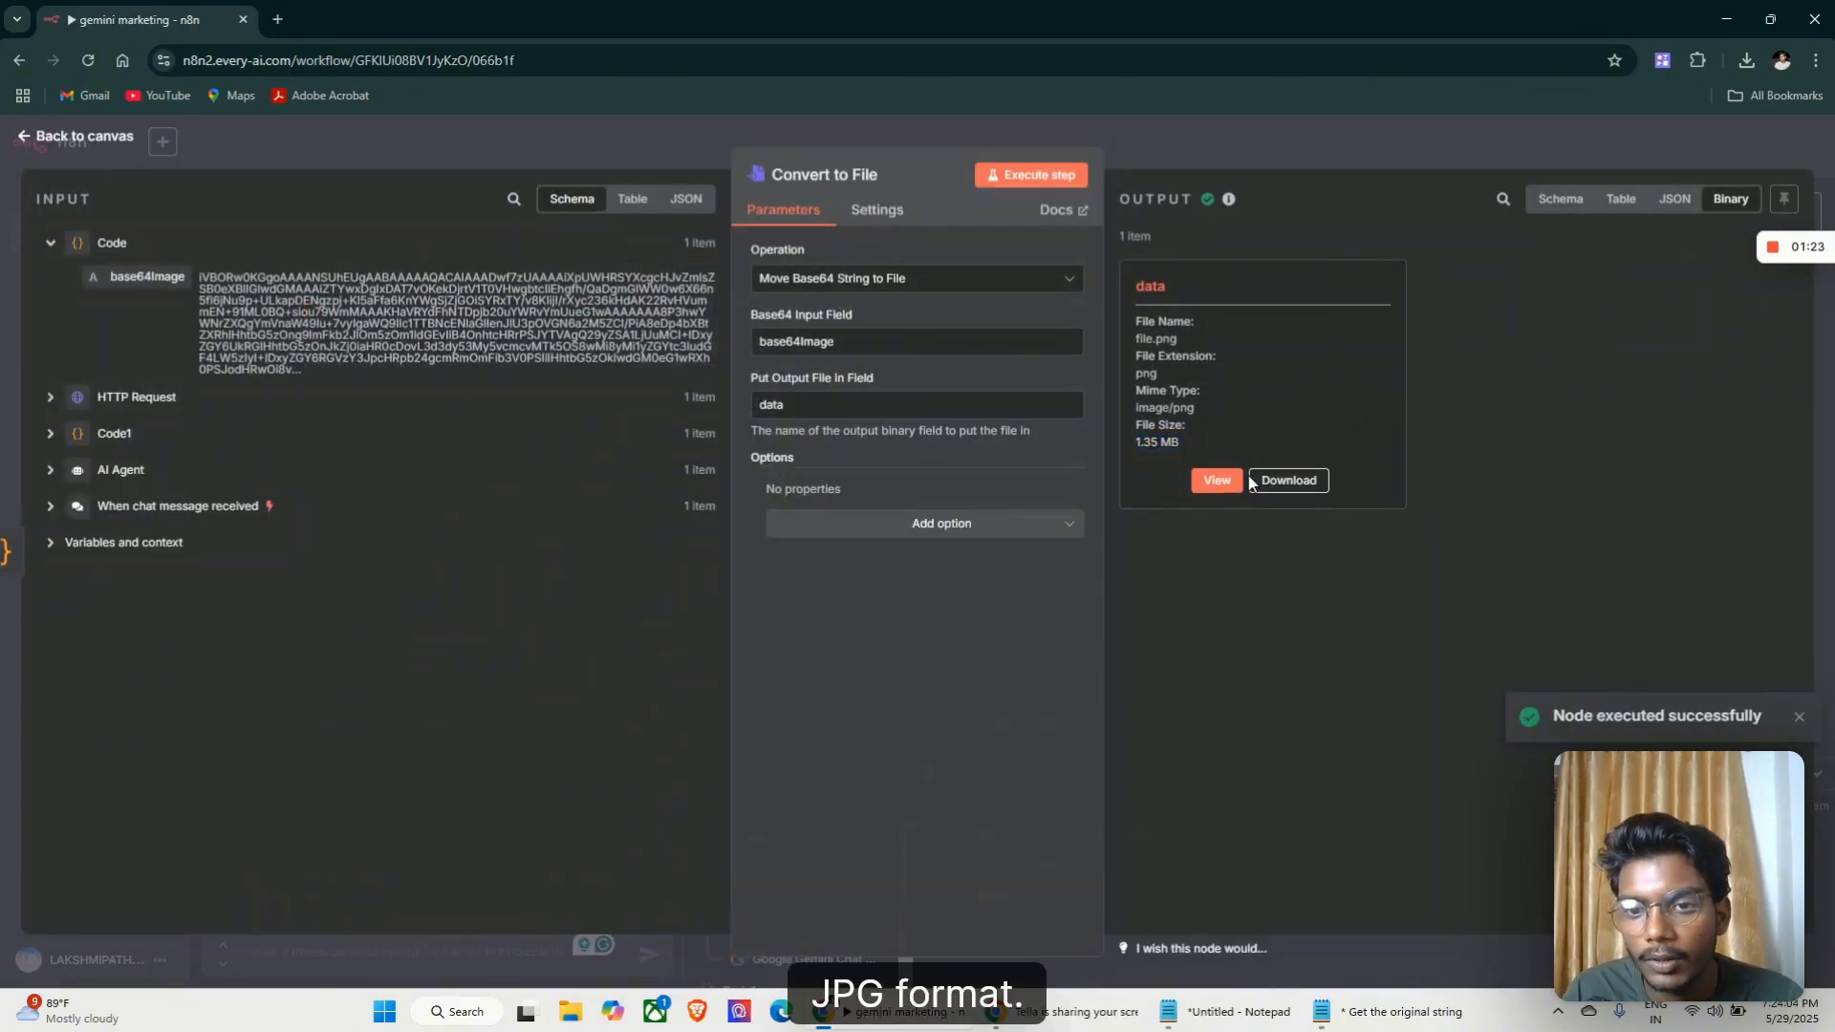
pyautogui.click(1223, 479)
pyautogui.click(1794, 718)
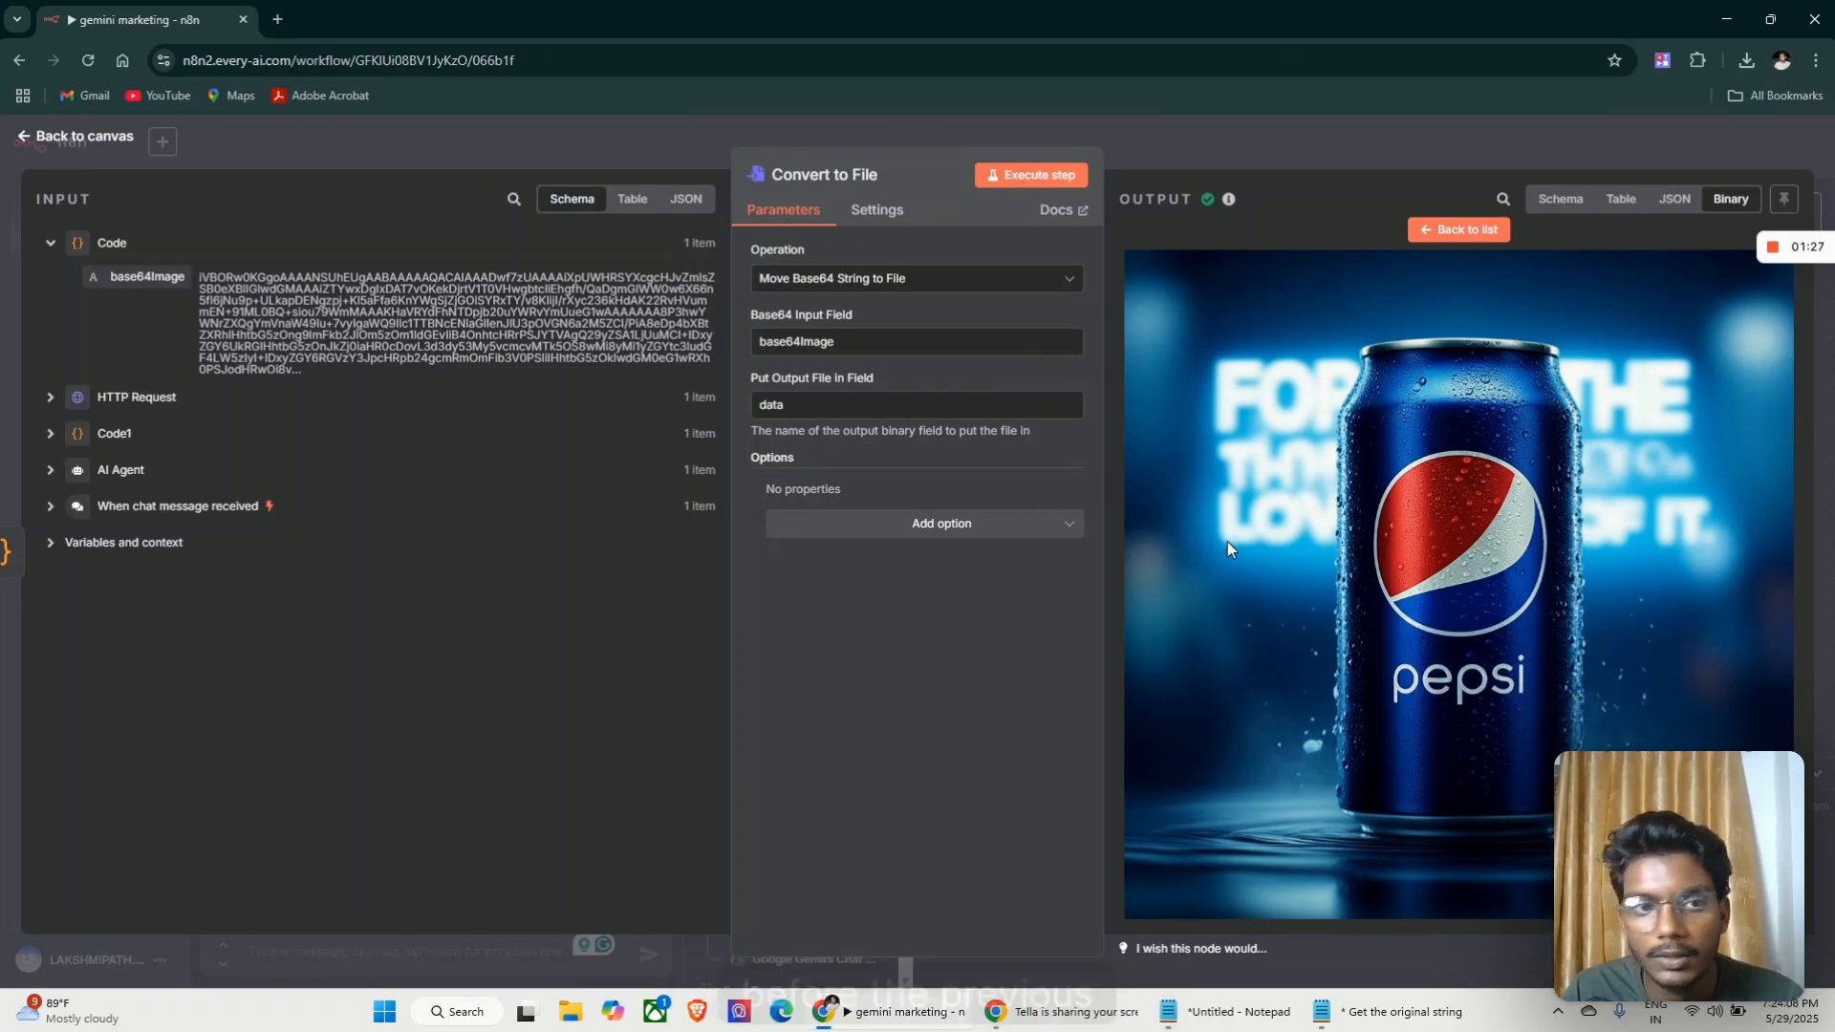
pyautogui.click(119, 142)
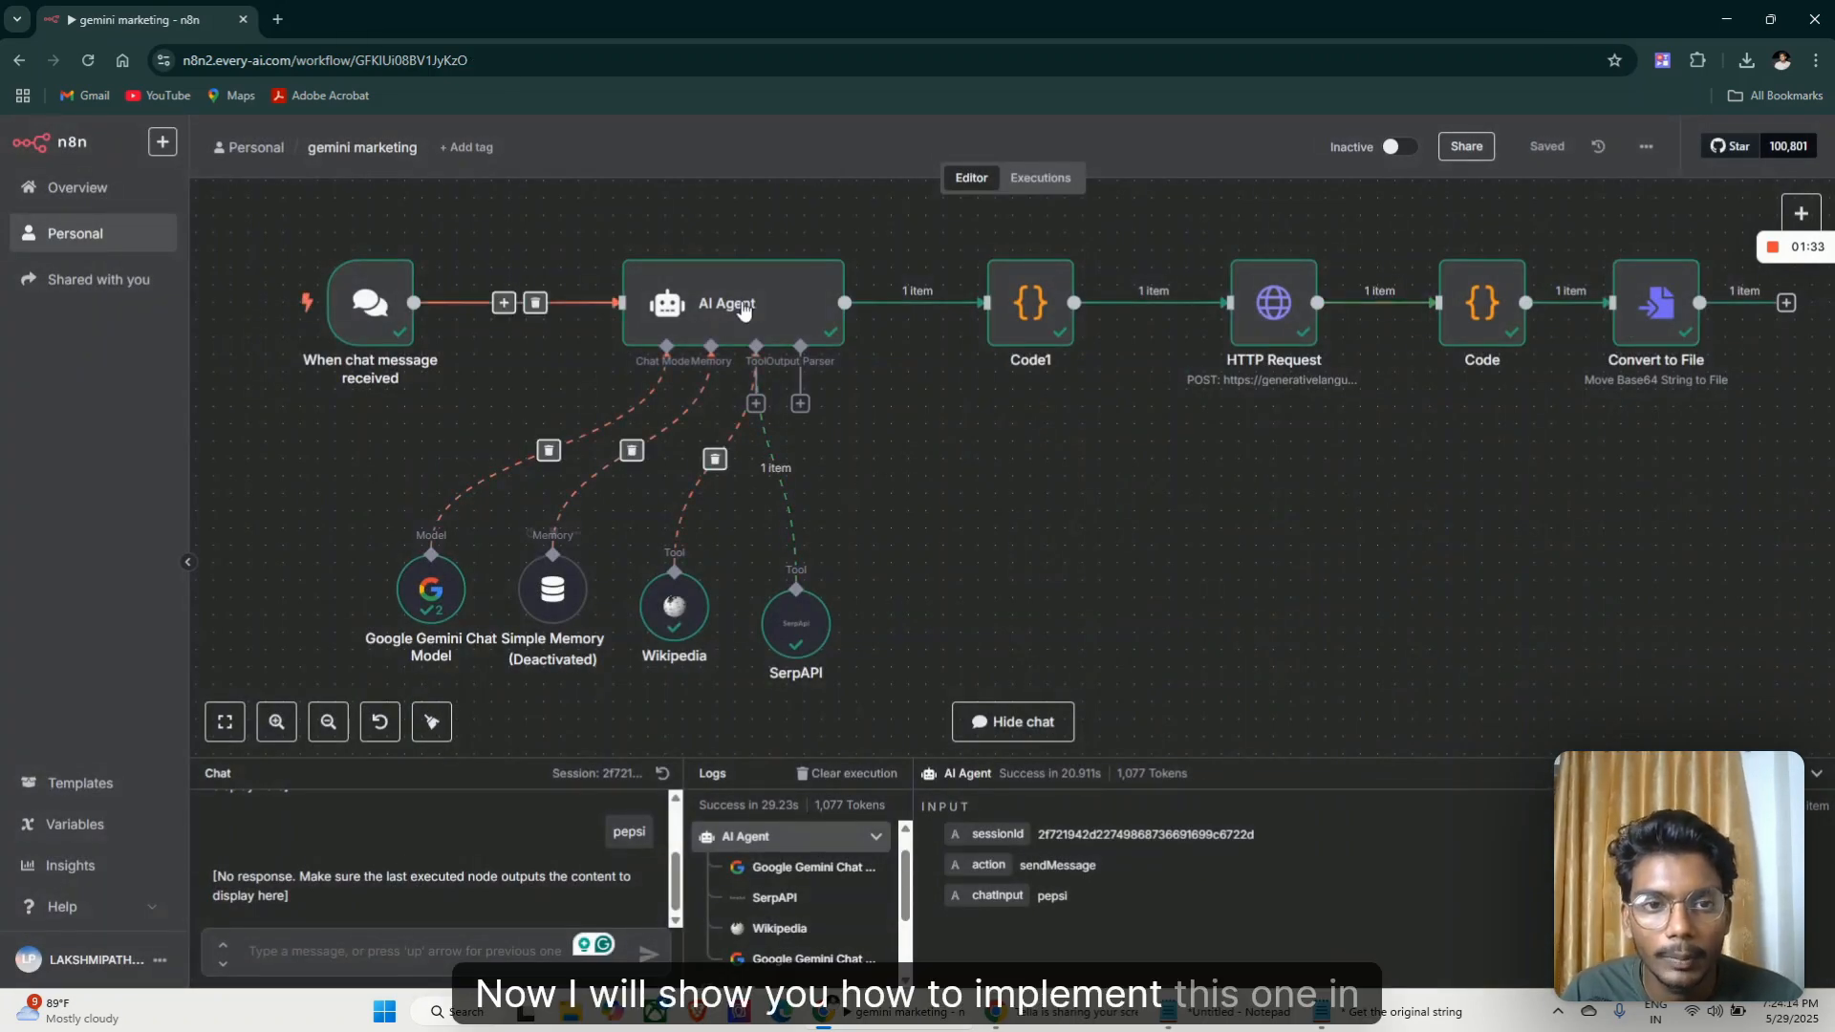
# Create a new workflow in the Personal project and add a Chat Trigger as its first step
pyautogui.click(107, 251)
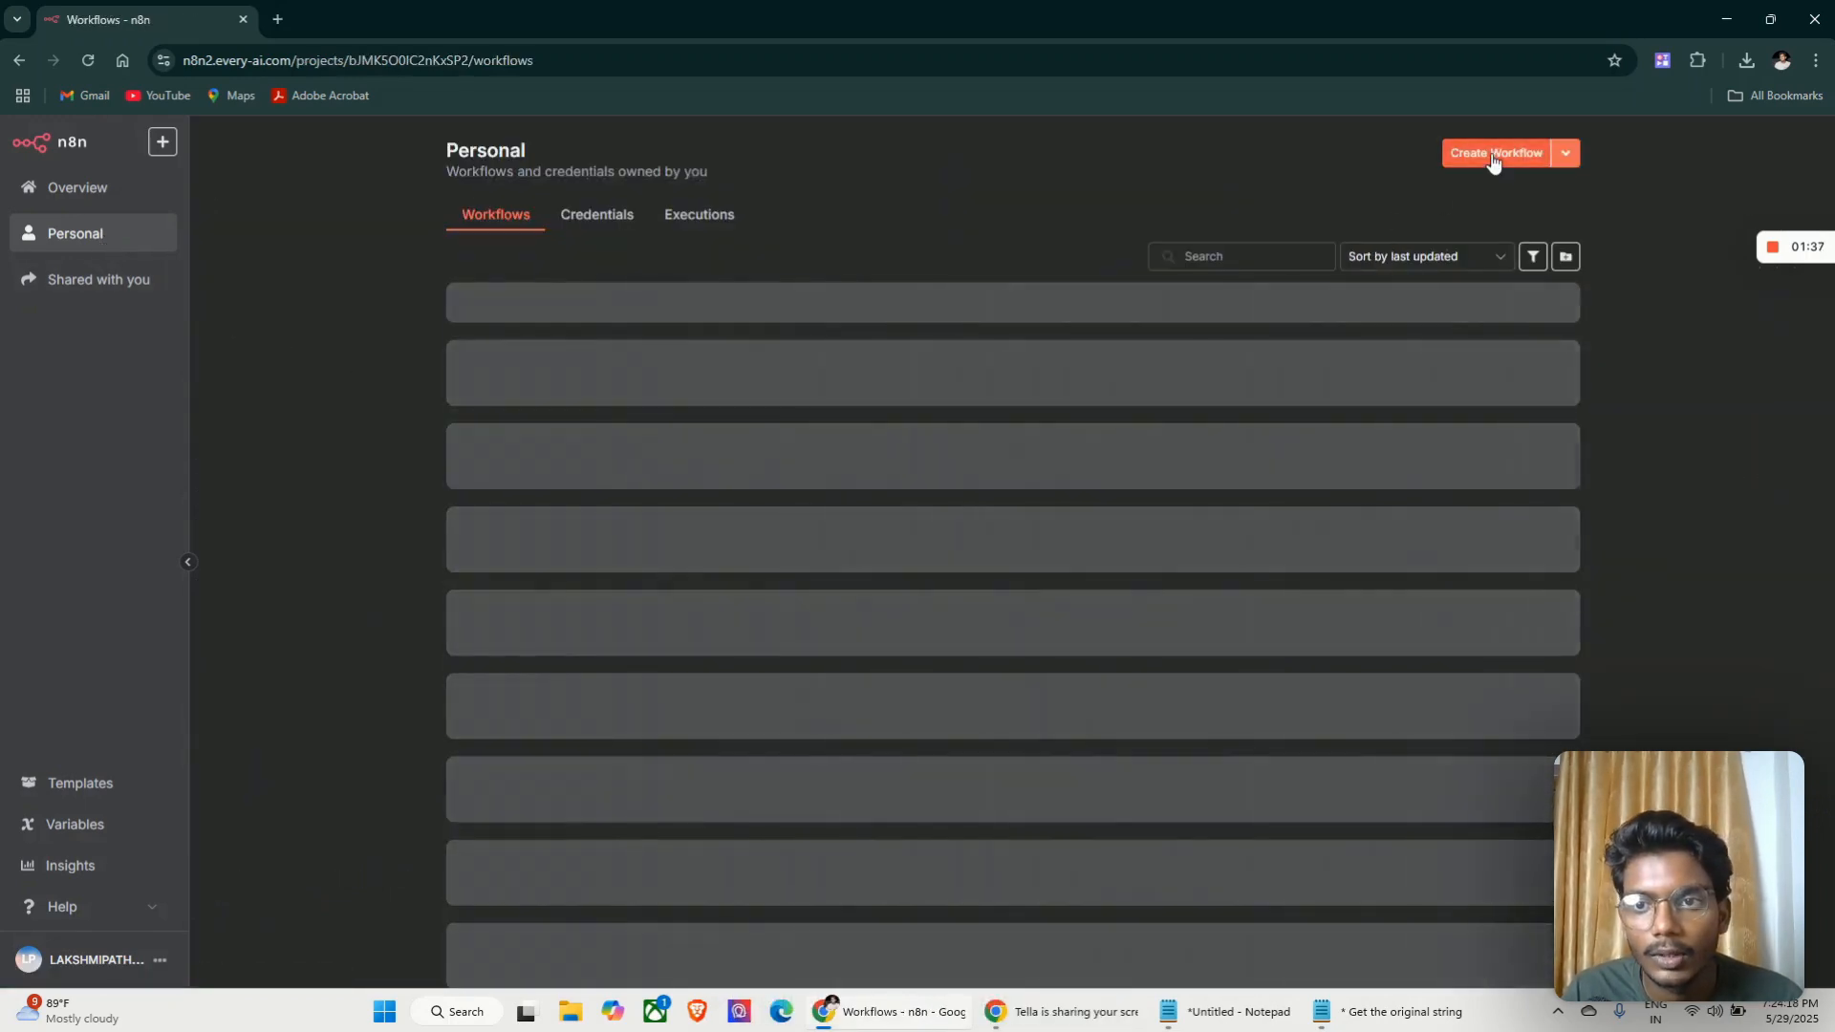
pyautogui.click(1494, 154)
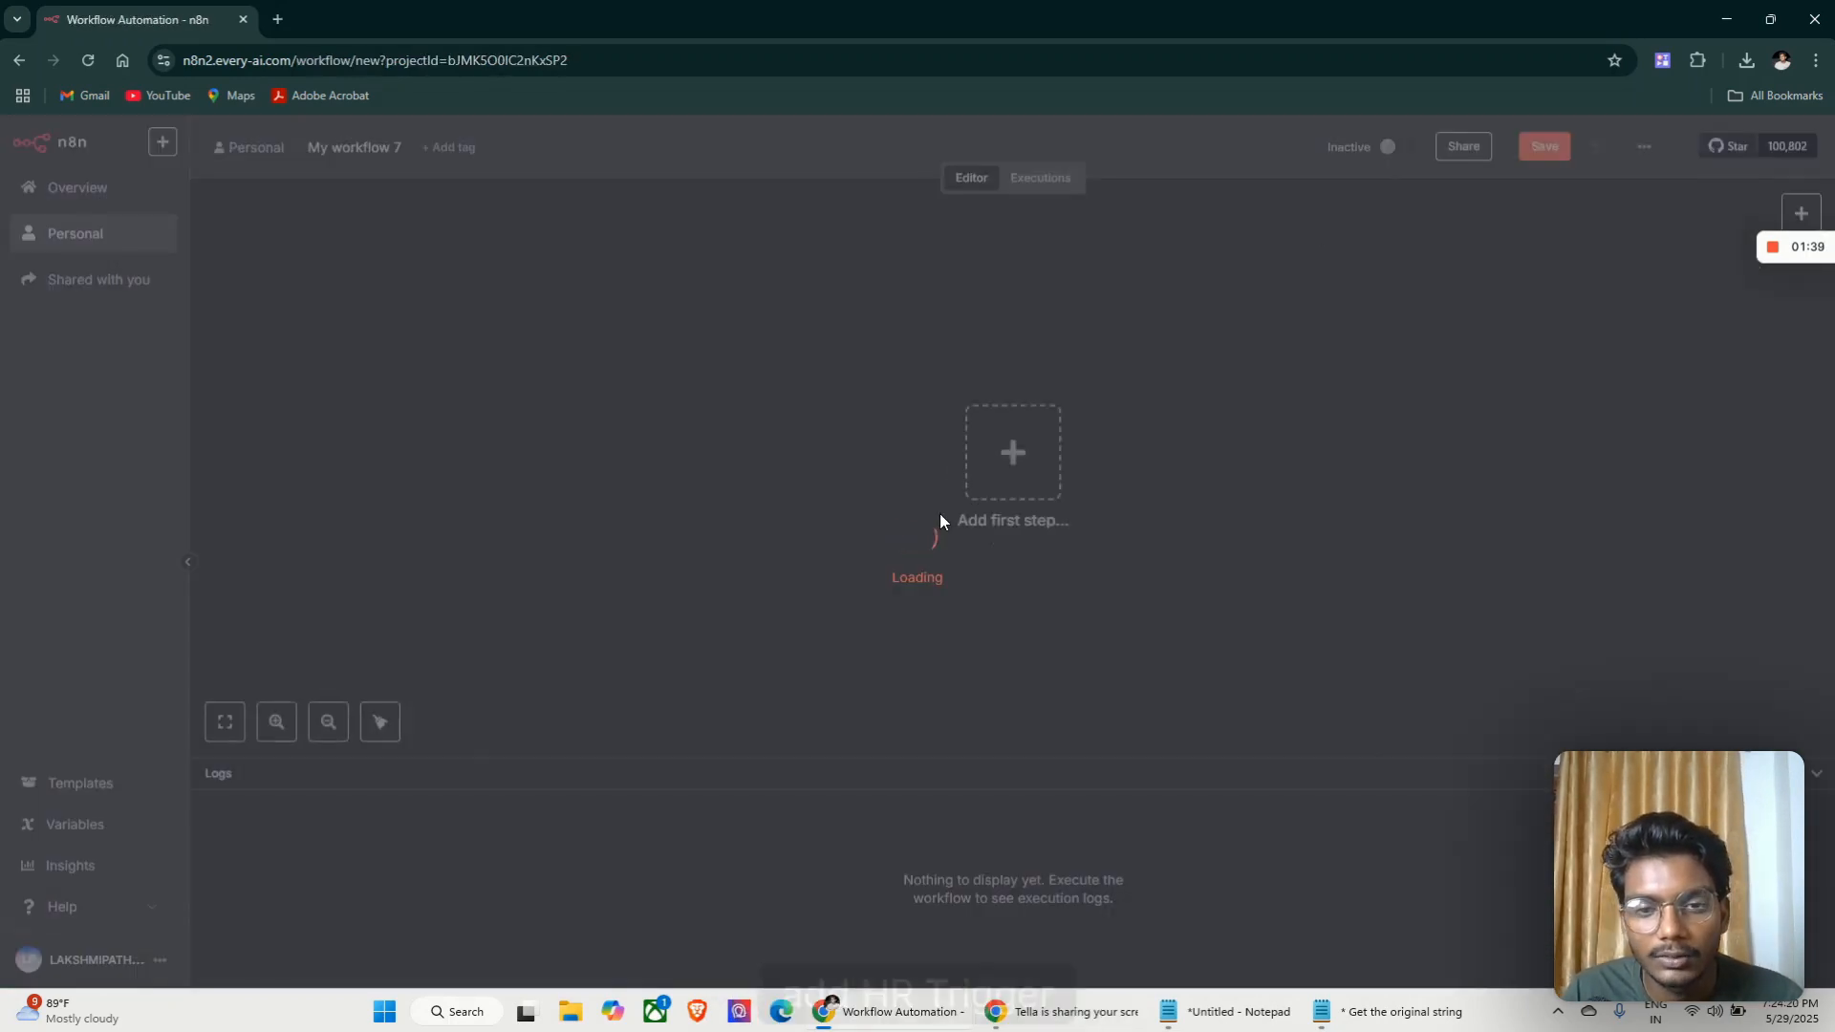
pyautogui.click(1003, 483)
pyautogui.write('cha')
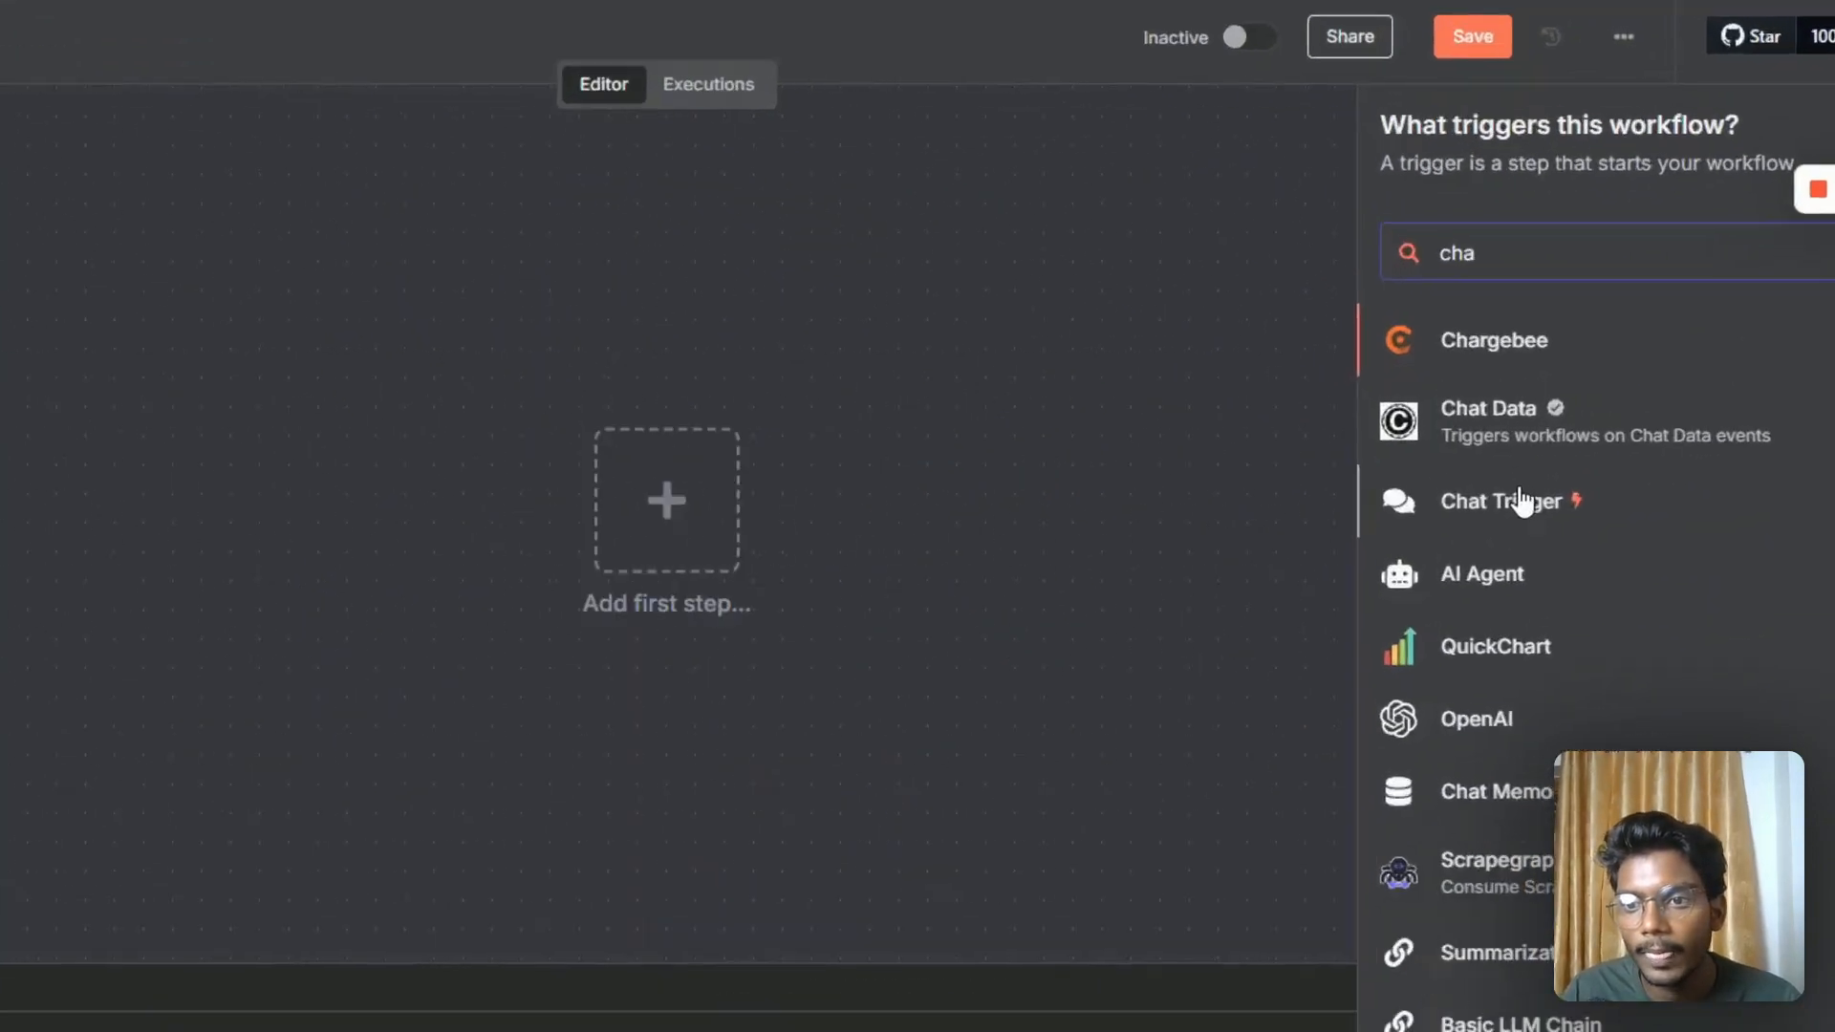
pyautogui.click(1578, 455)
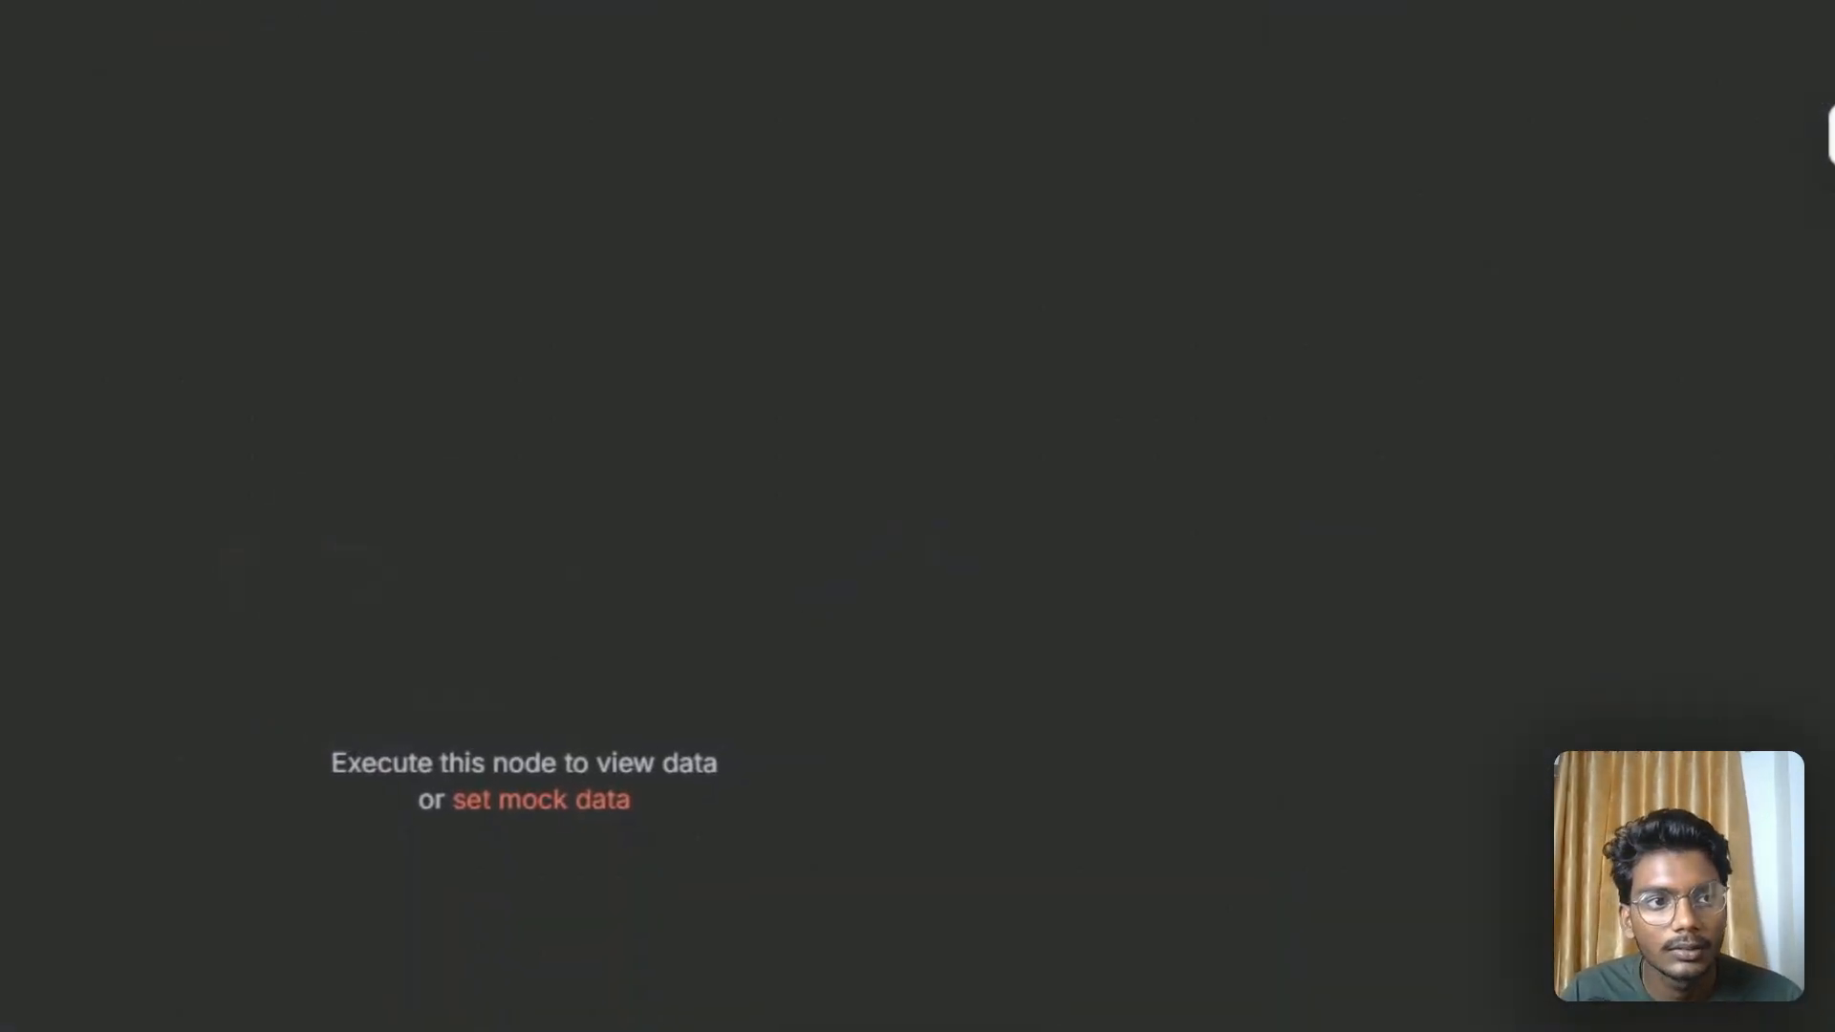
# Add an AI Agent node after the chat trigger and set its prompt source to "Define below"
pyautogui.click(816, 315)
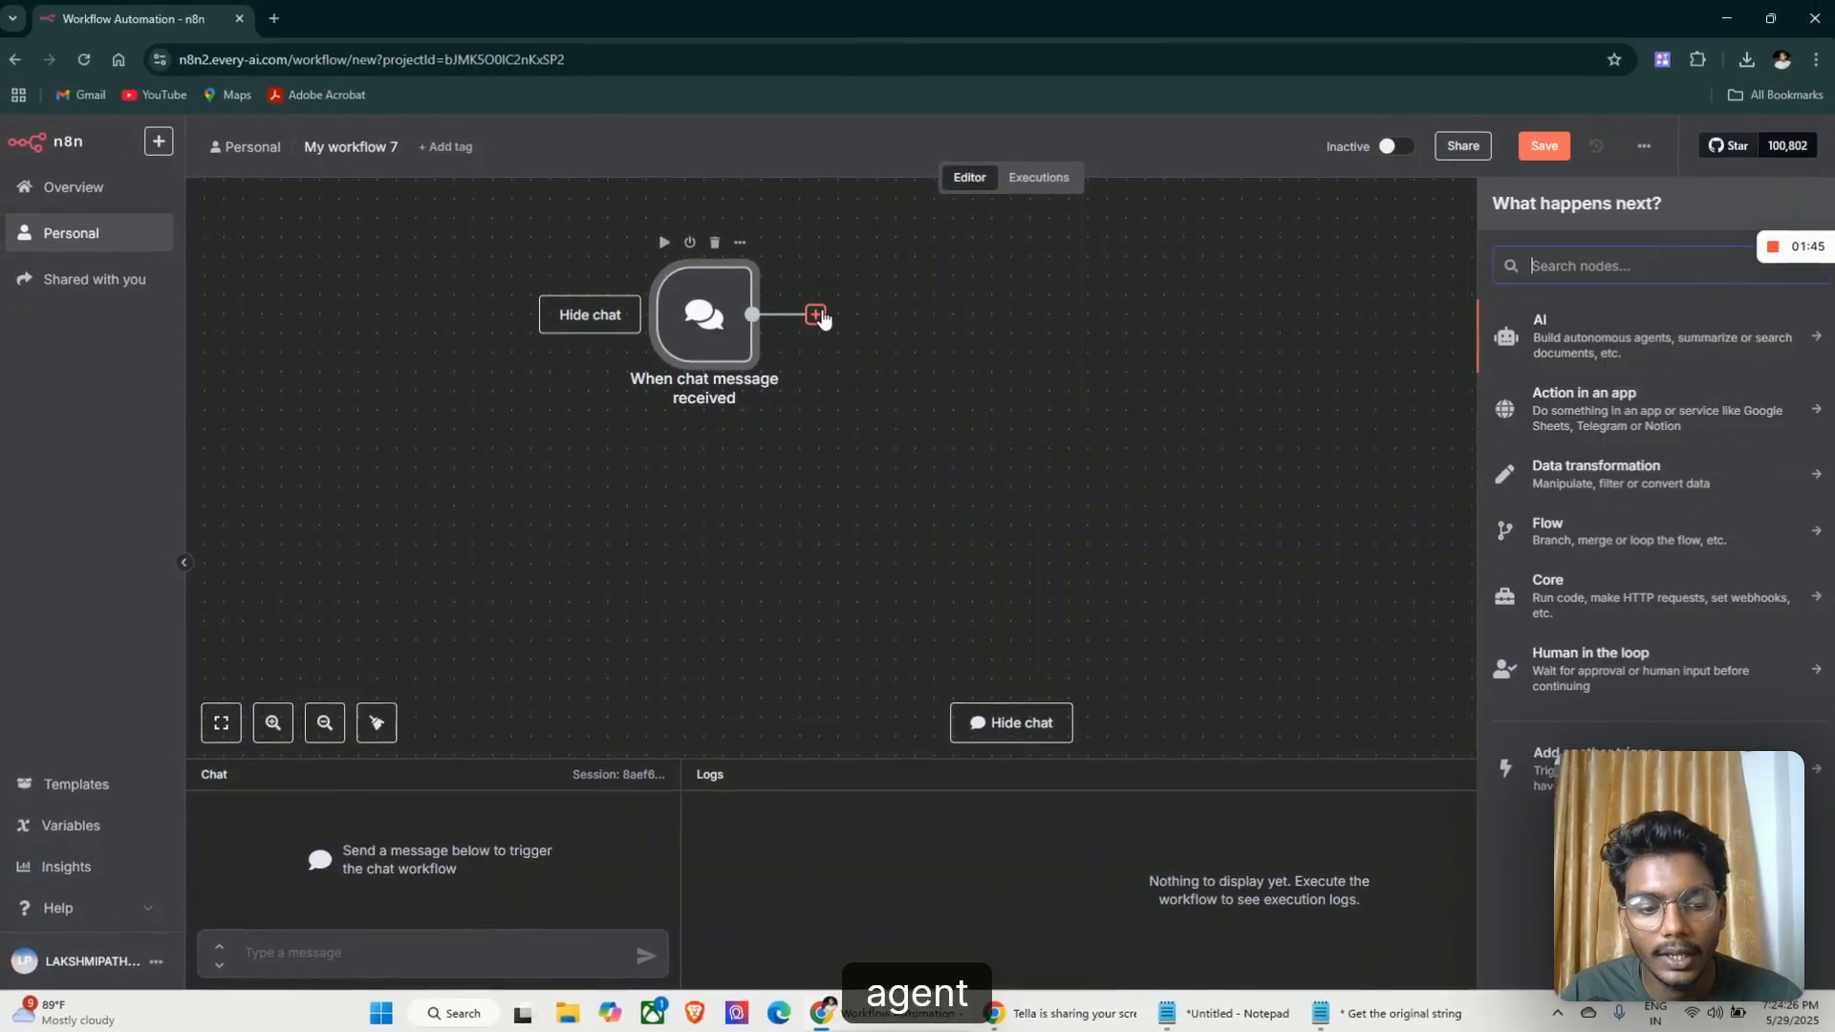
pyautogui.write('ai')
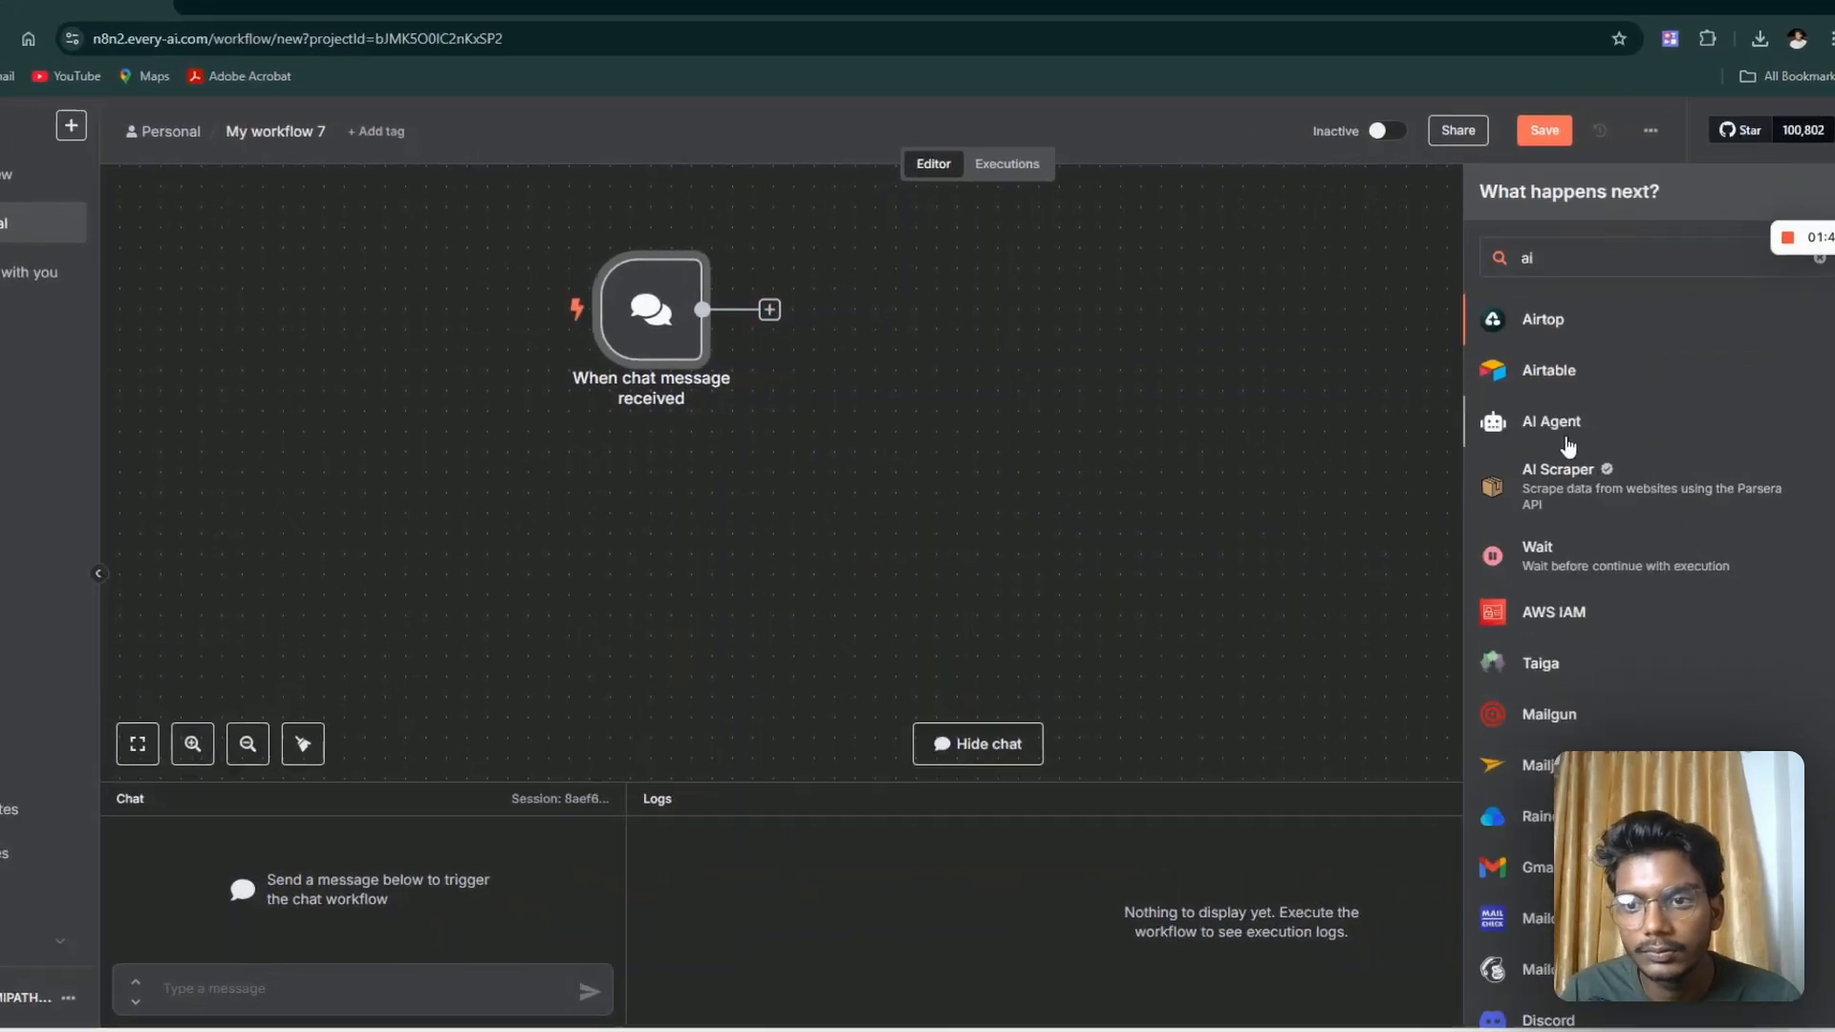
pyautogui.click(1553, 422)
pyautogui.click(822, 330)
pyautogui.click(792, 458)
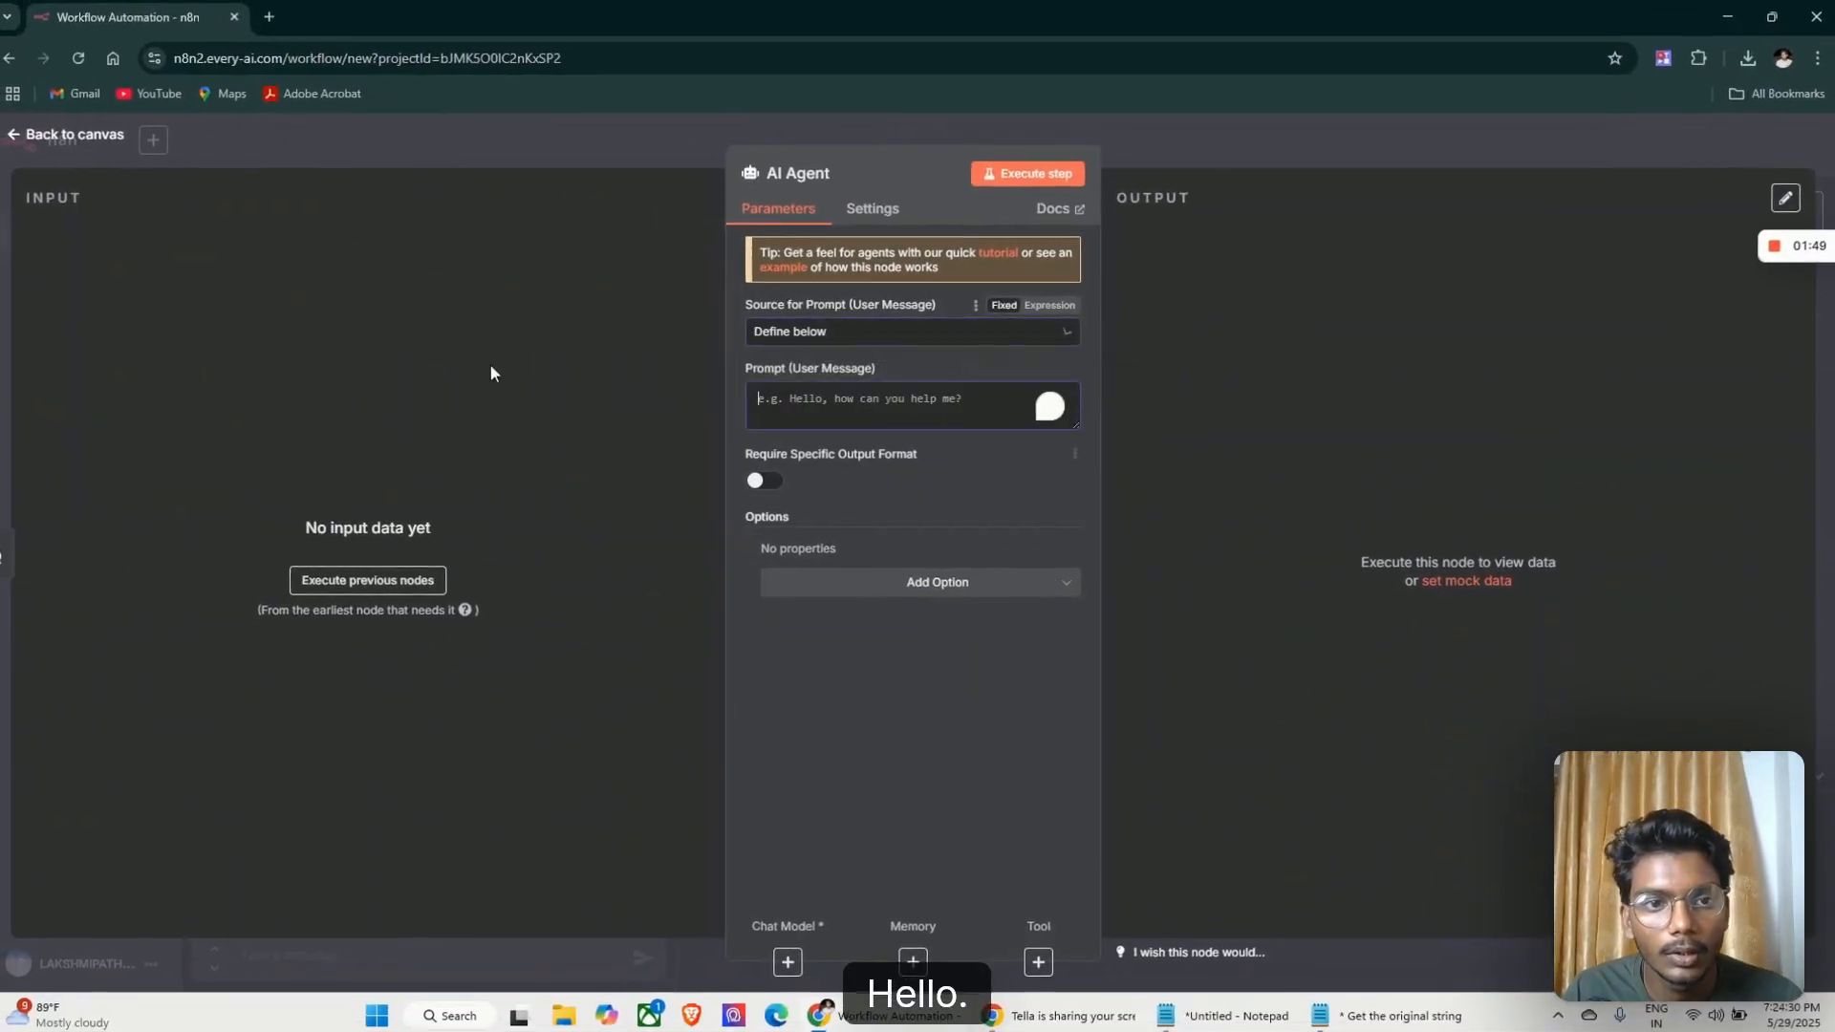
pyautogui.click(67, 143)
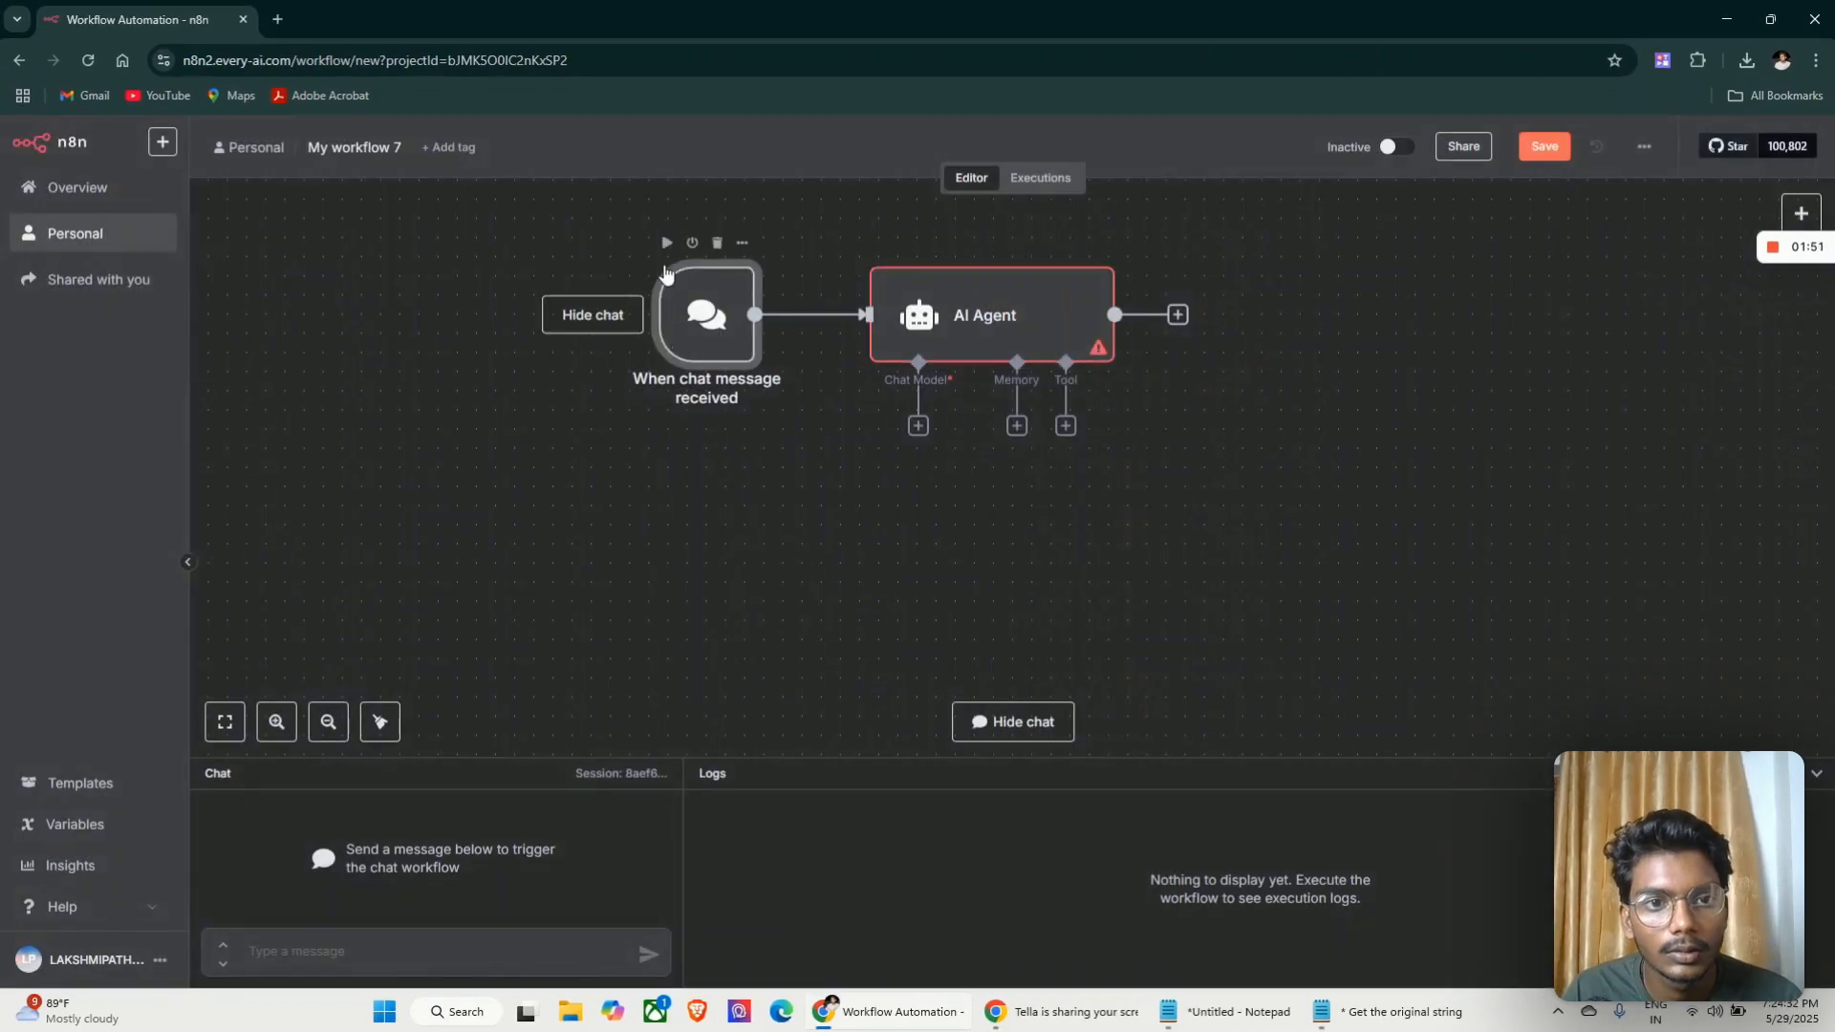
# Send the test chat message "hi" to the new workflow and check the AI Agent node
pyautogui.click(609, 325)
pyautogui.click(604, 409)
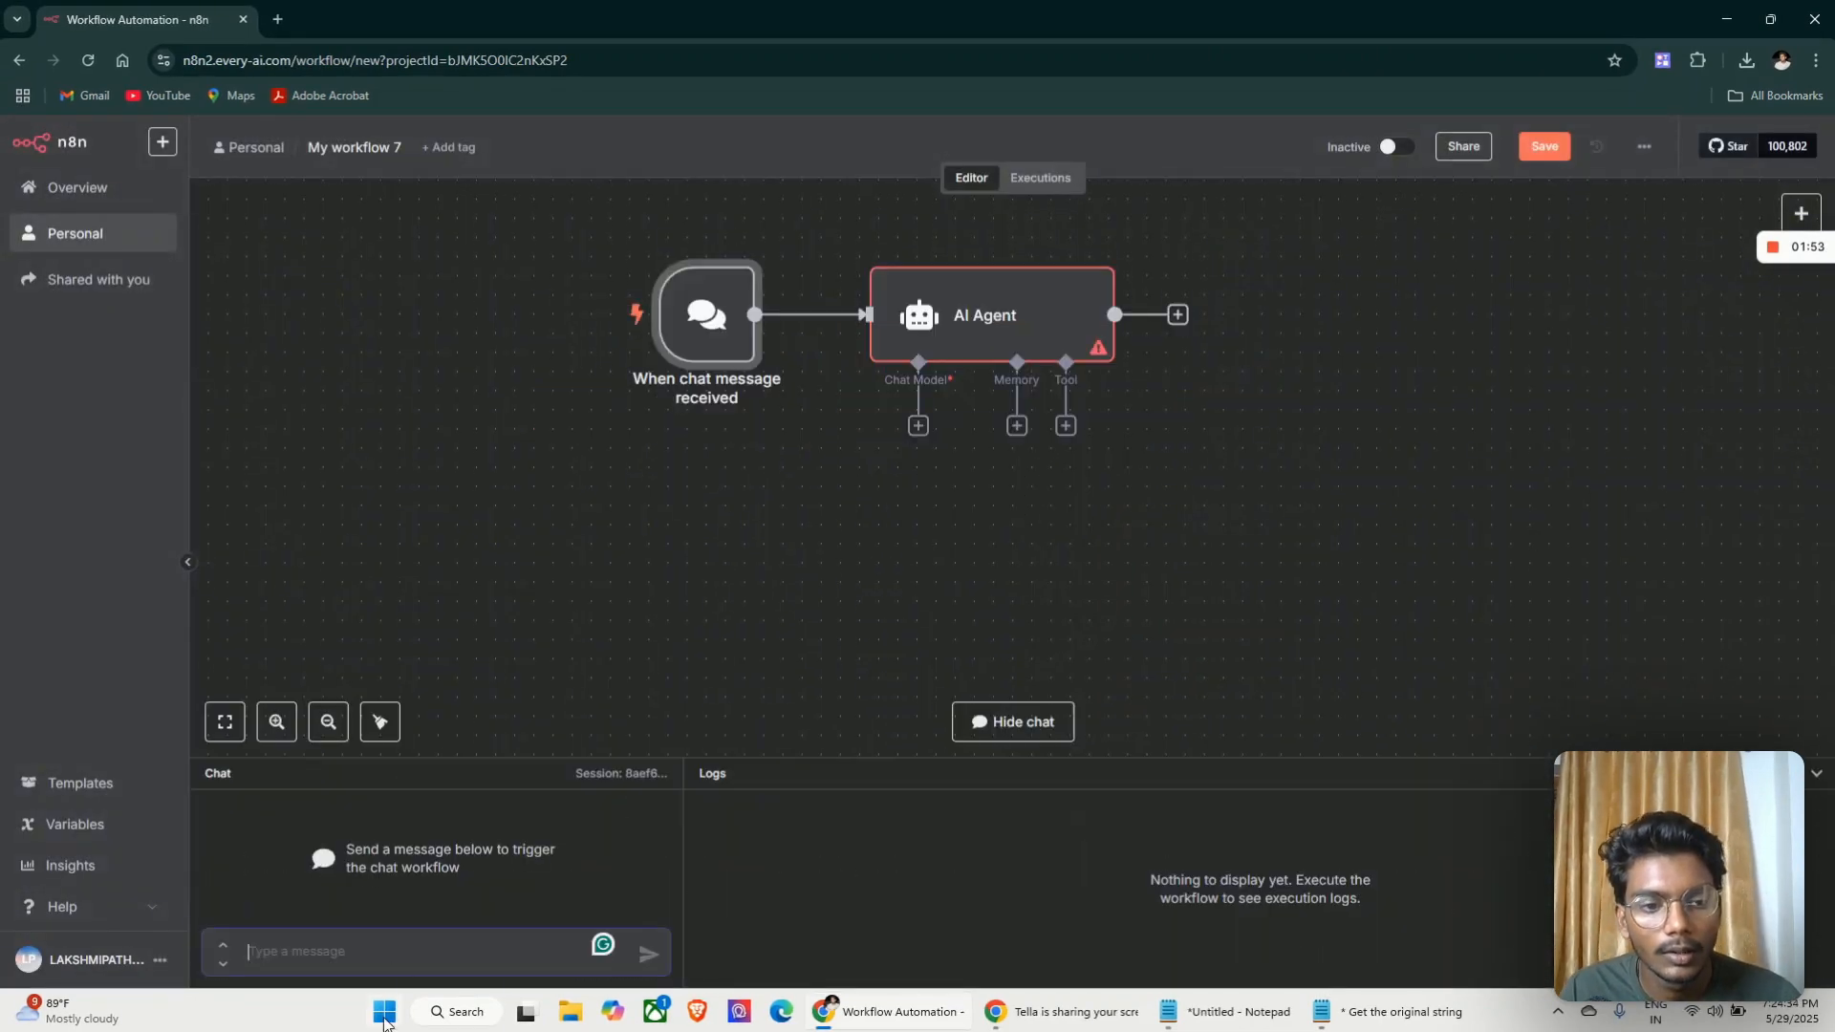
pyautogui.write('hi')
pyautogui.press('Return')
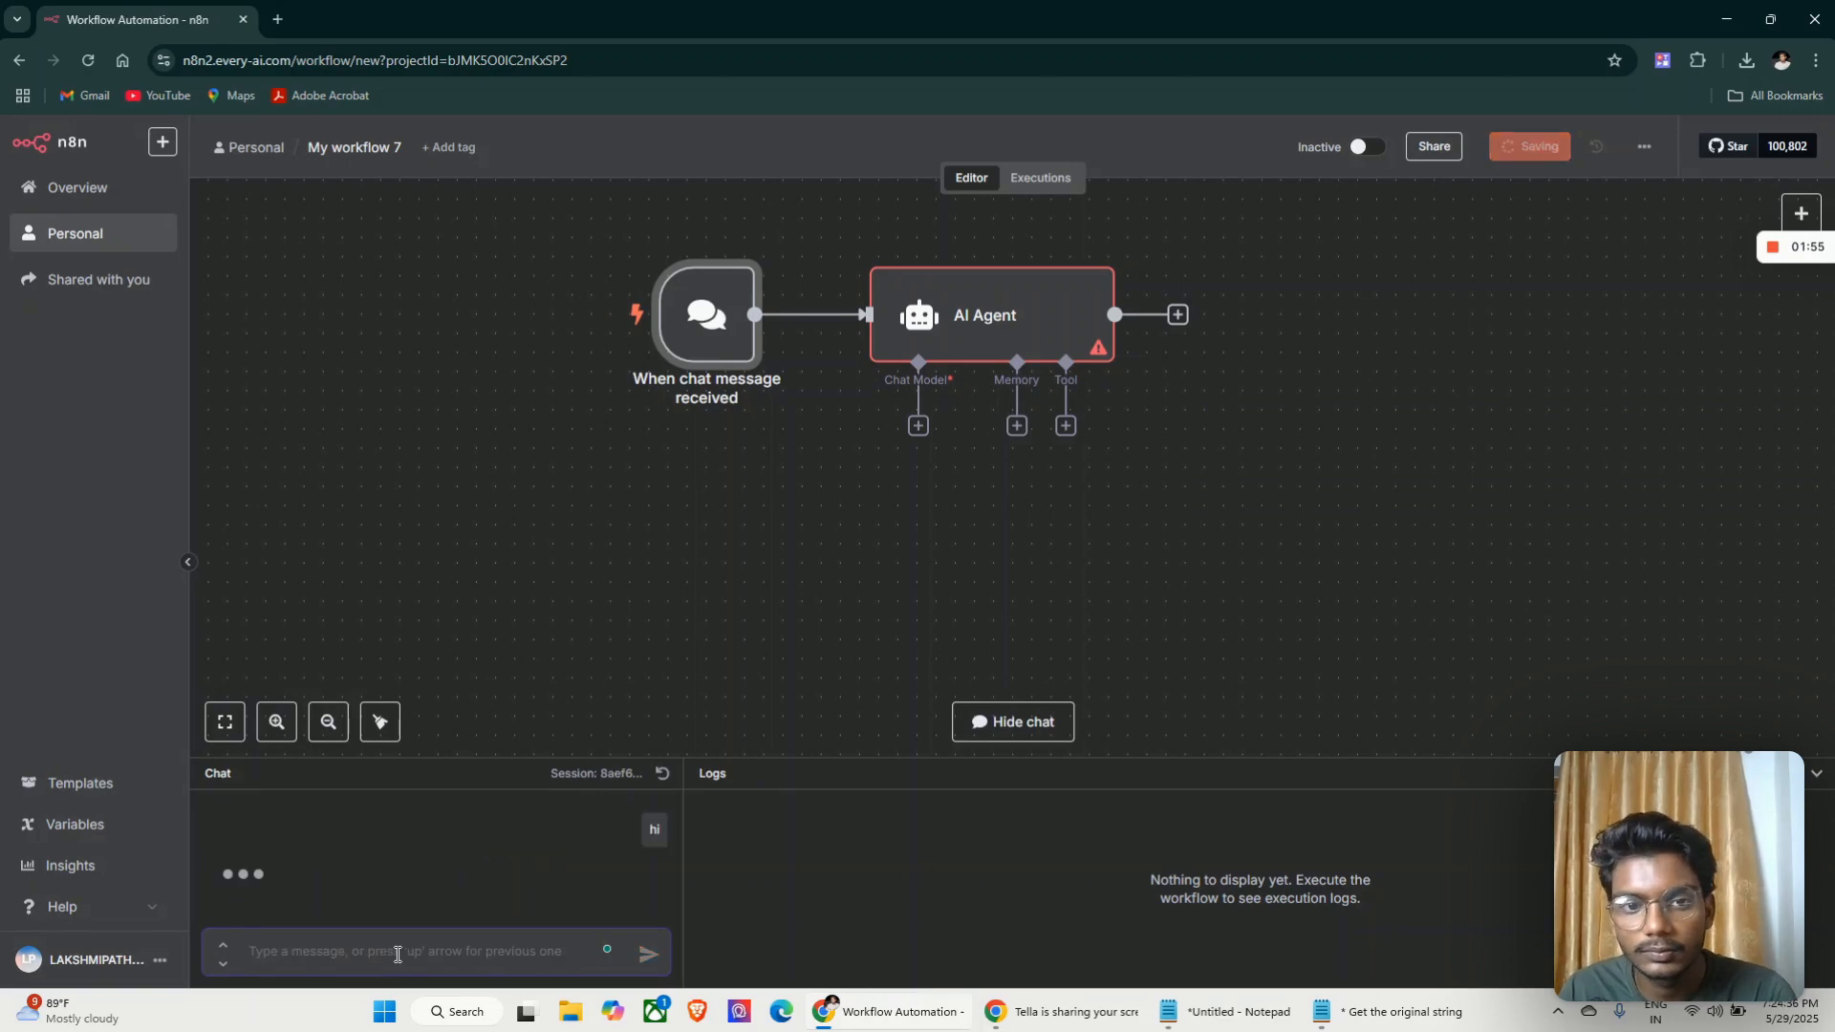
pyautogui.doubleClick(932, 330)
pyautogui.click(124, 146)
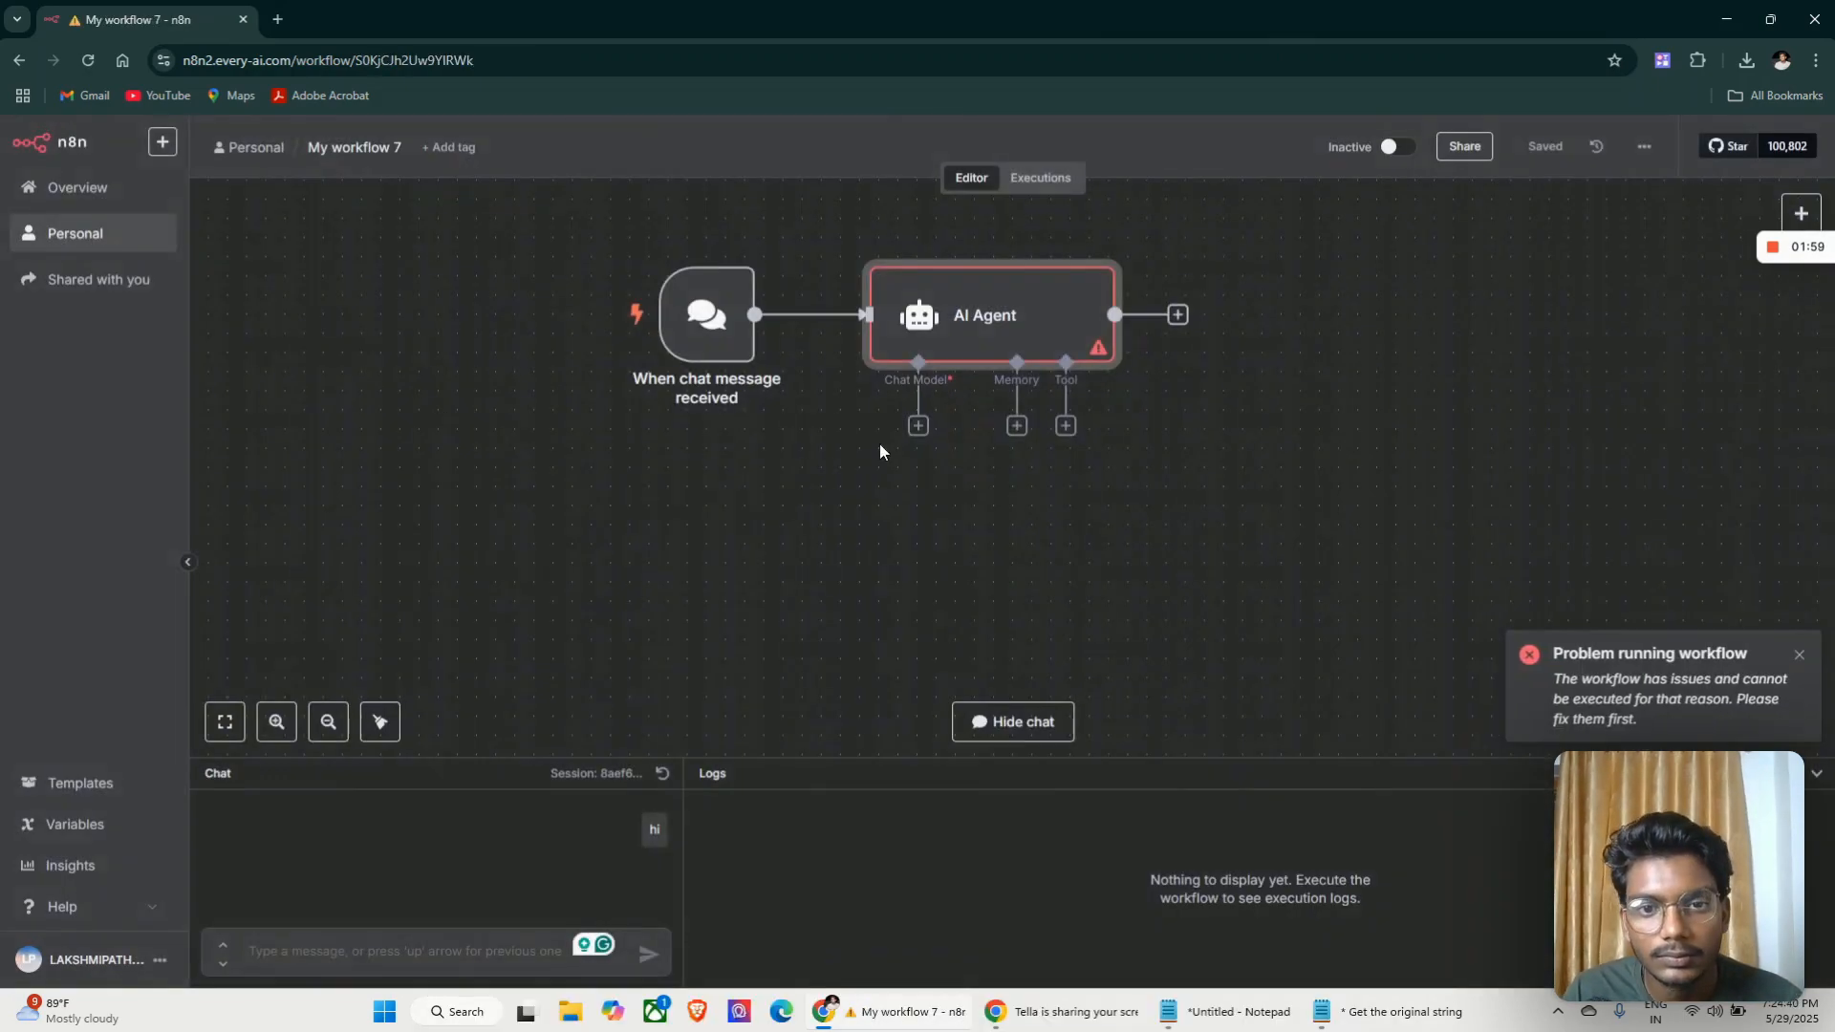
# Attach a Google Gemini Chat Model to the AI Agent as its chat model
pyautogui.click(916, 425)
pyautogui.write('gem')
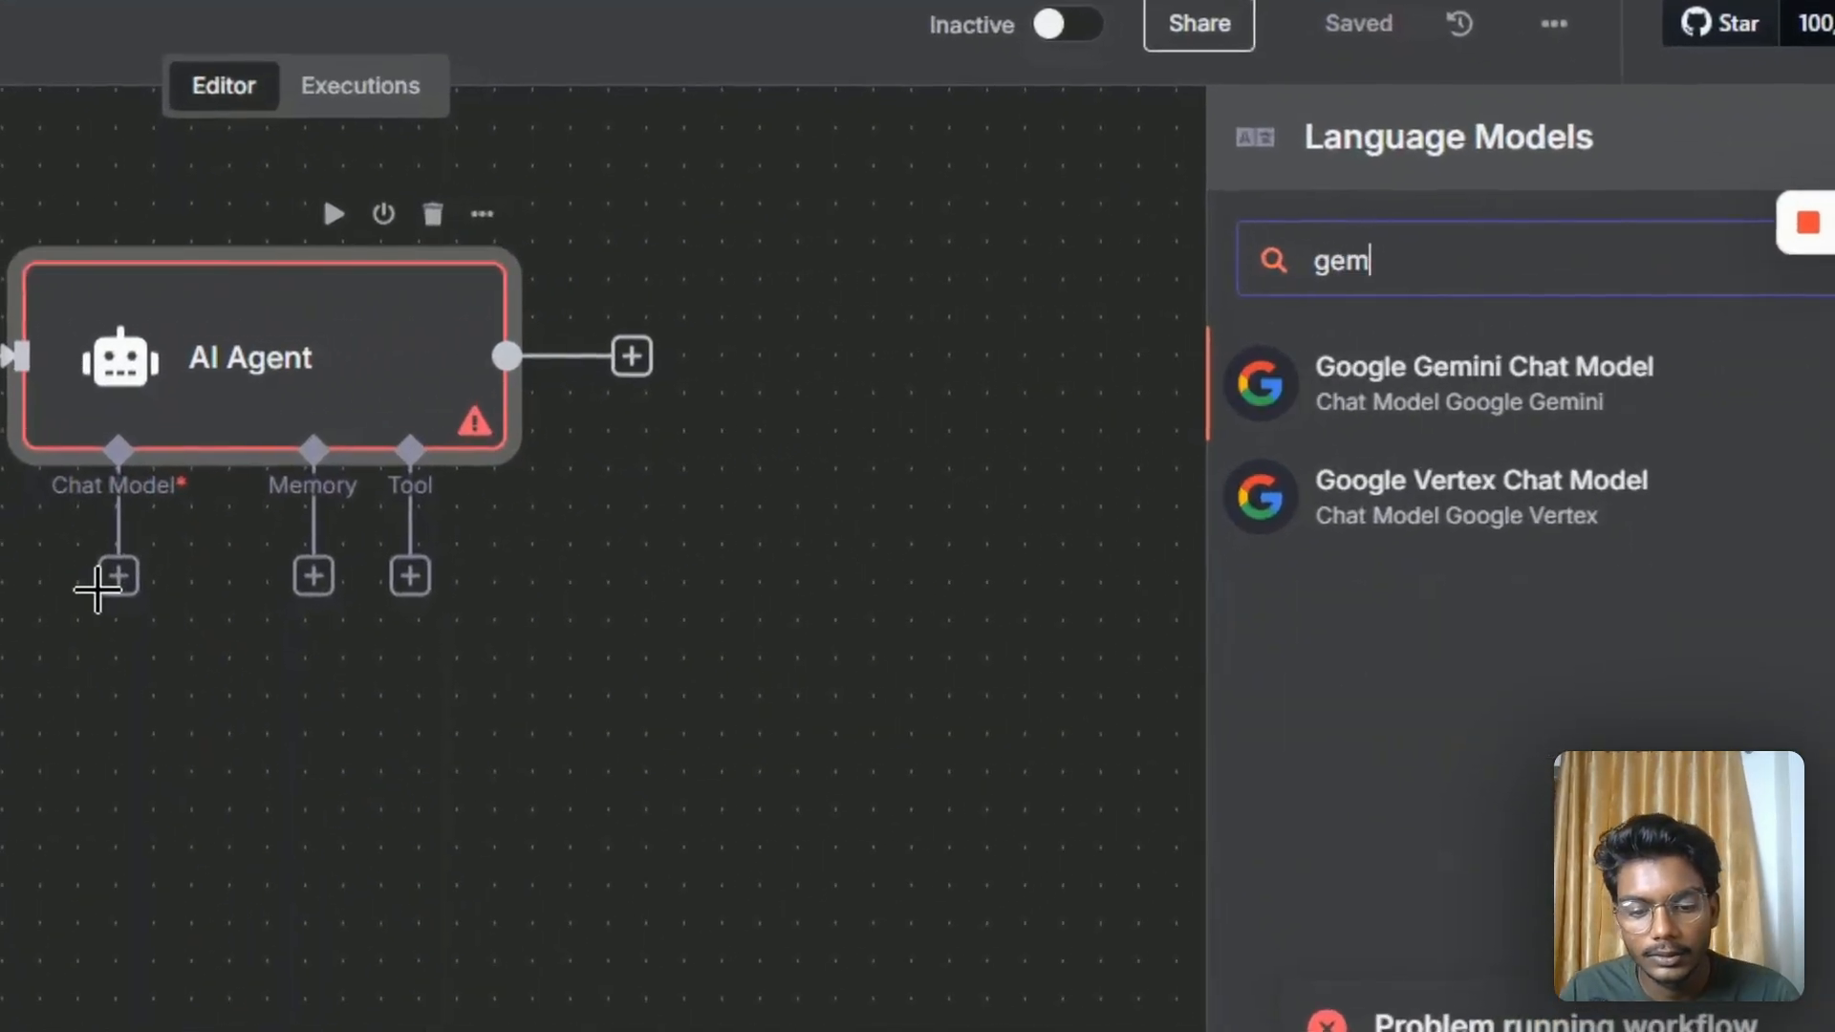
pyautogui.write('i')
pyautogui.click(1294, 381)
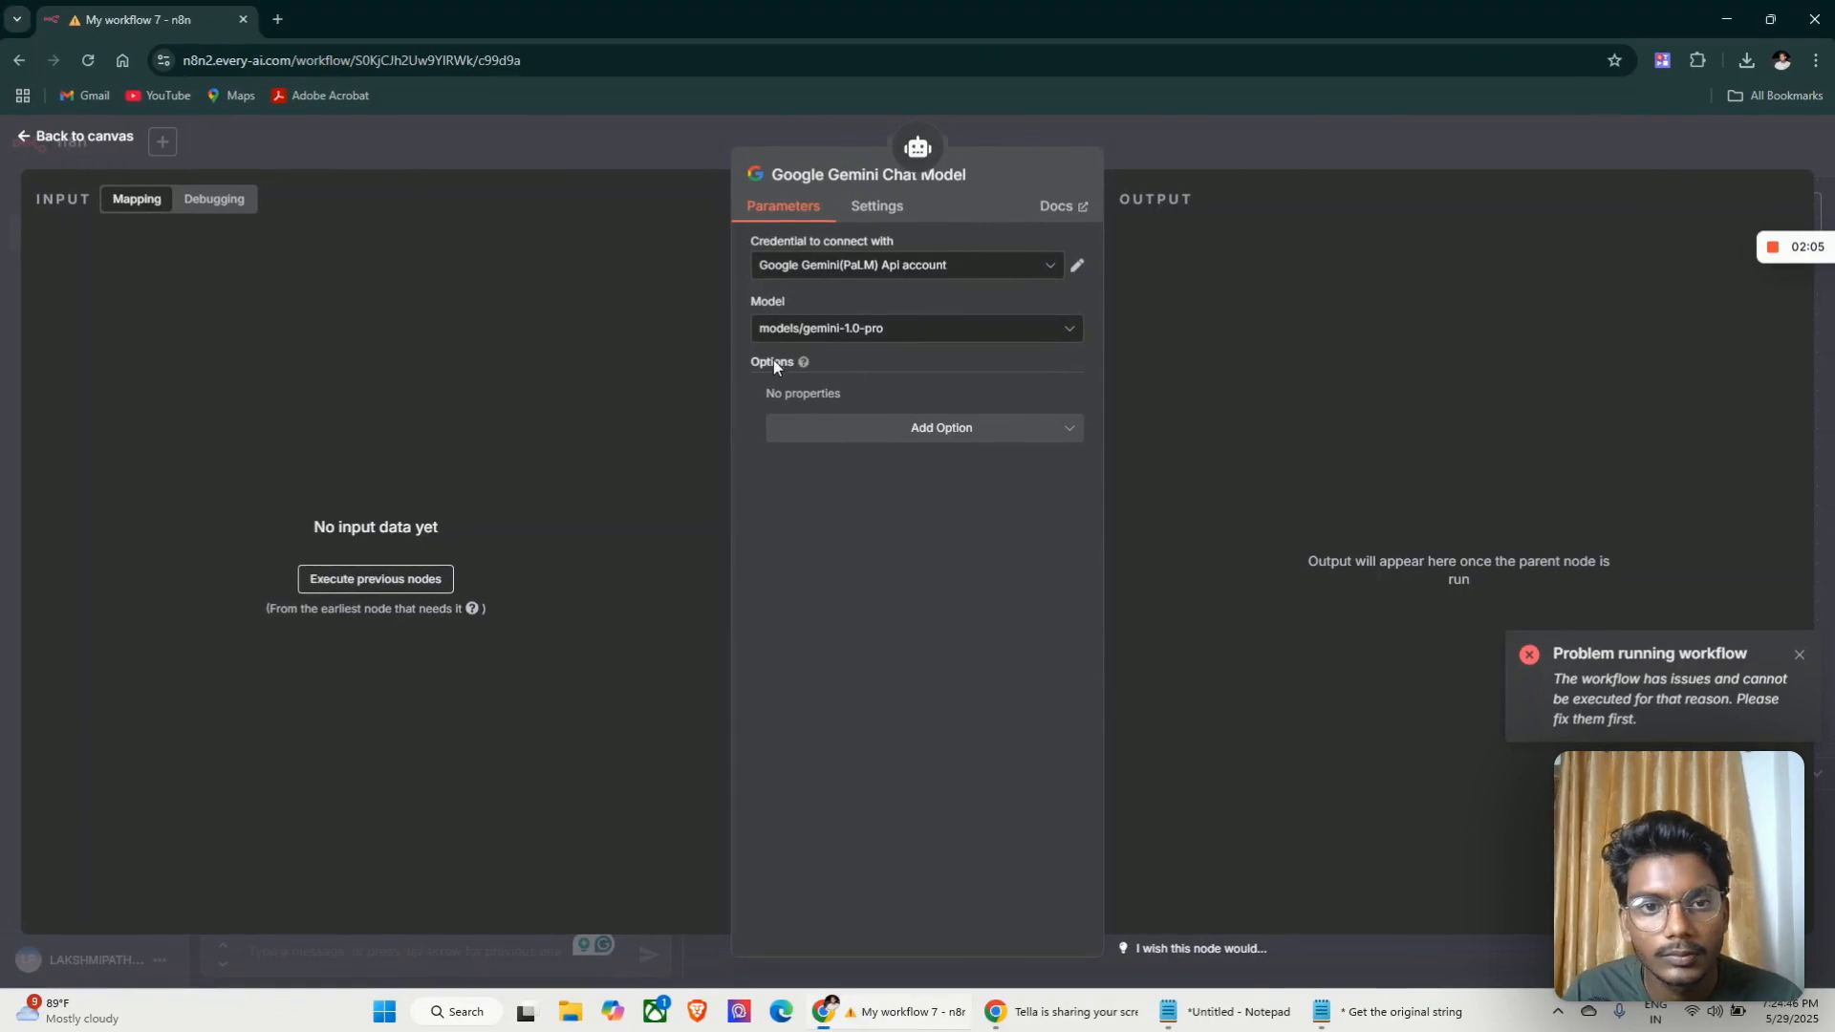
# Review the connection details of the chat model's Google Gemini(PaLM) Api account credential and return to the canvas
pyautogui.click(885, 265)
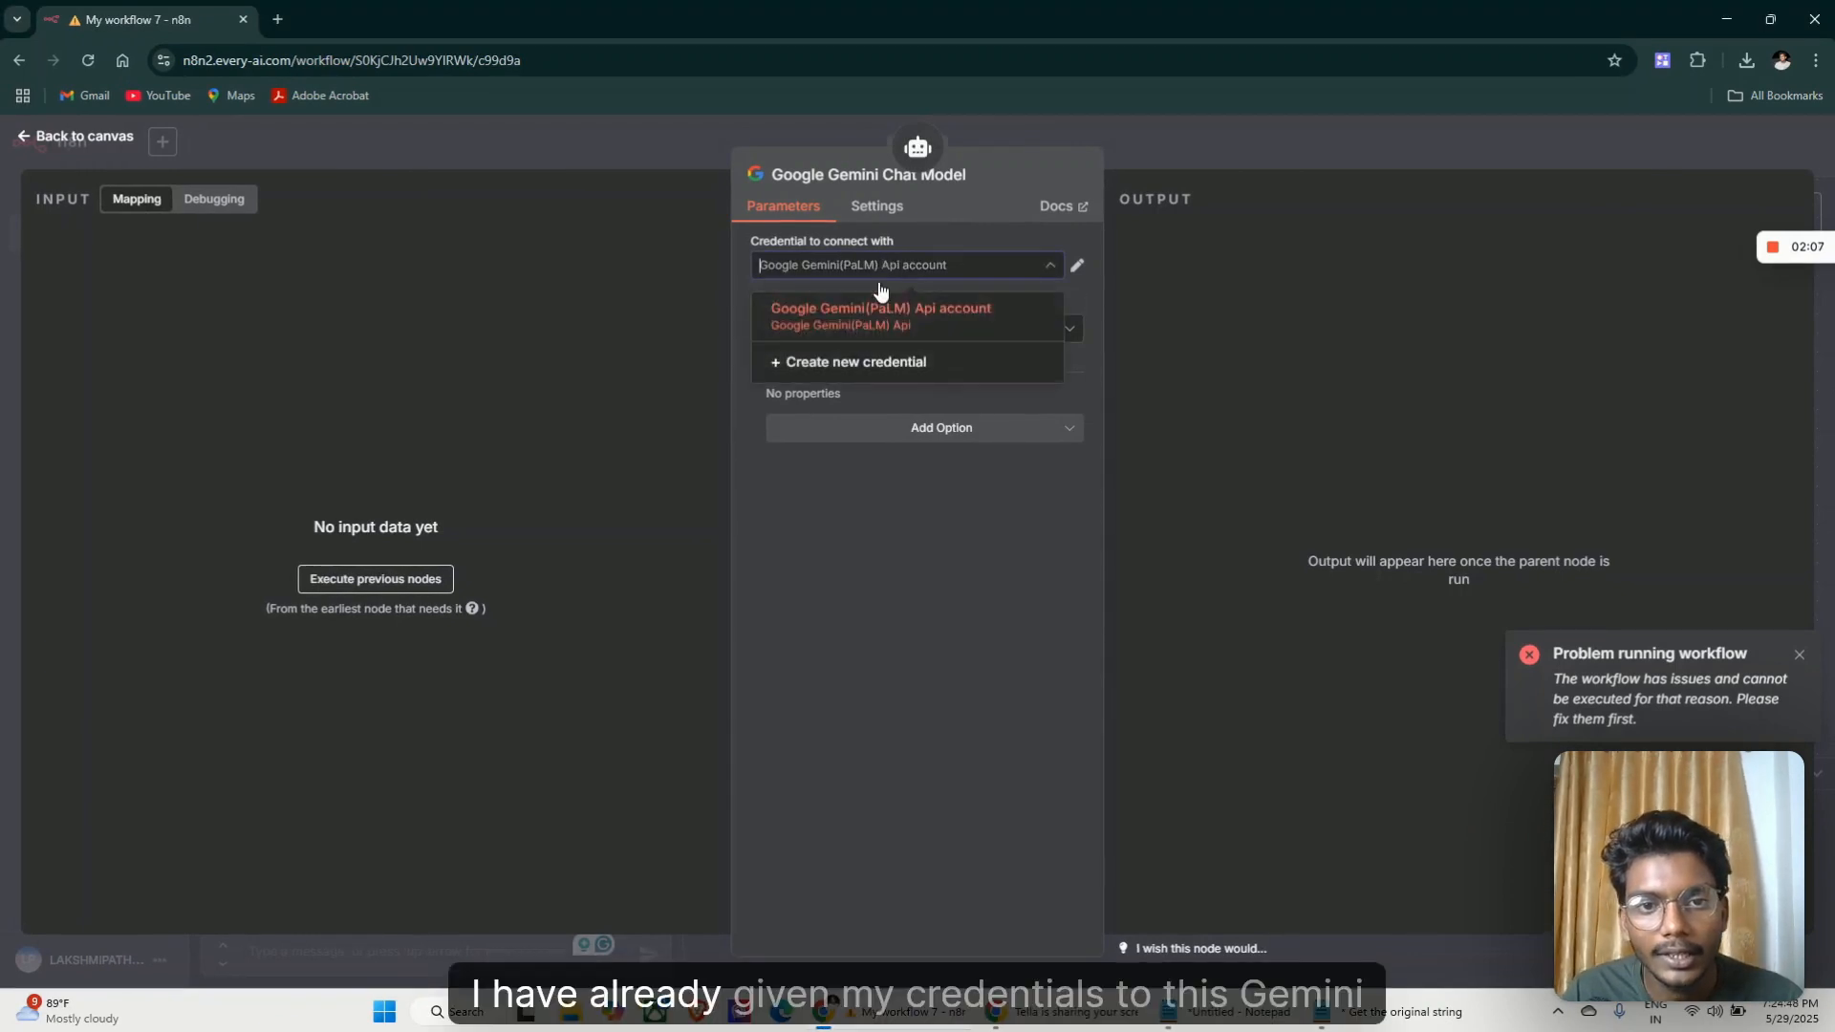
pyautogui.click(1072, 265)
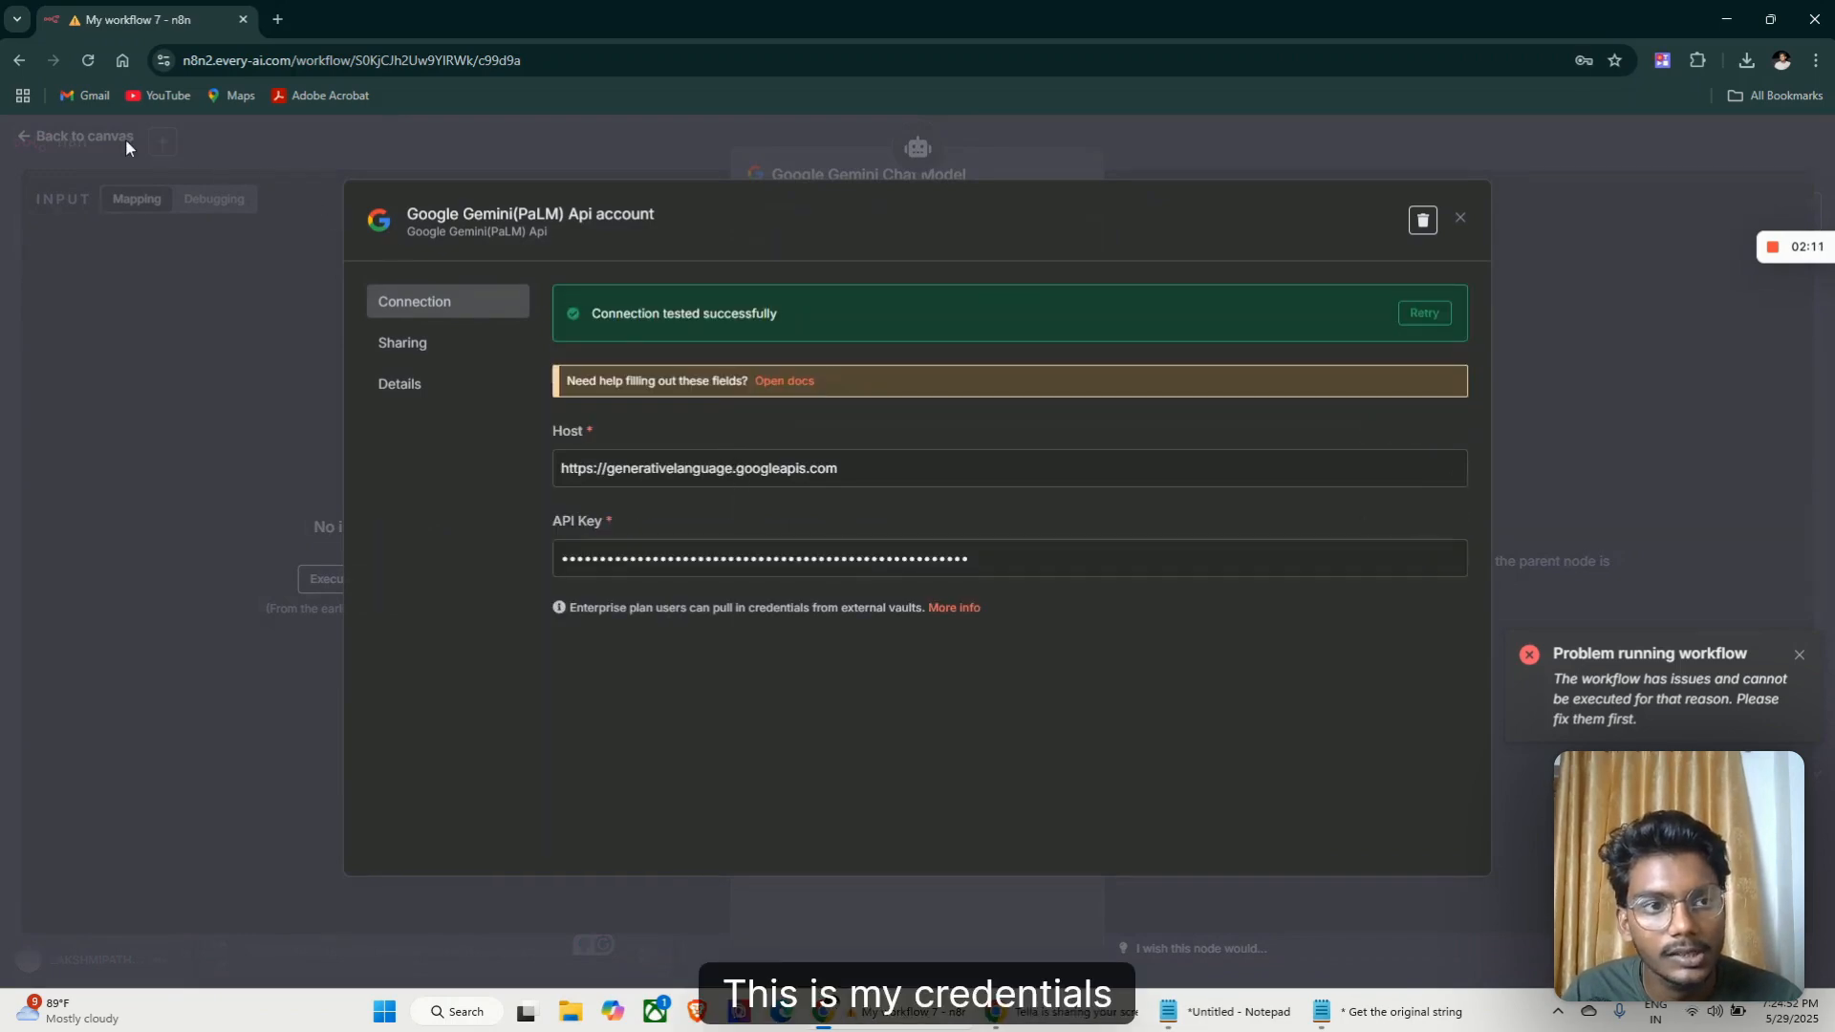
pyautogui.click(125, 139)
pyautogui.click(21, 140)
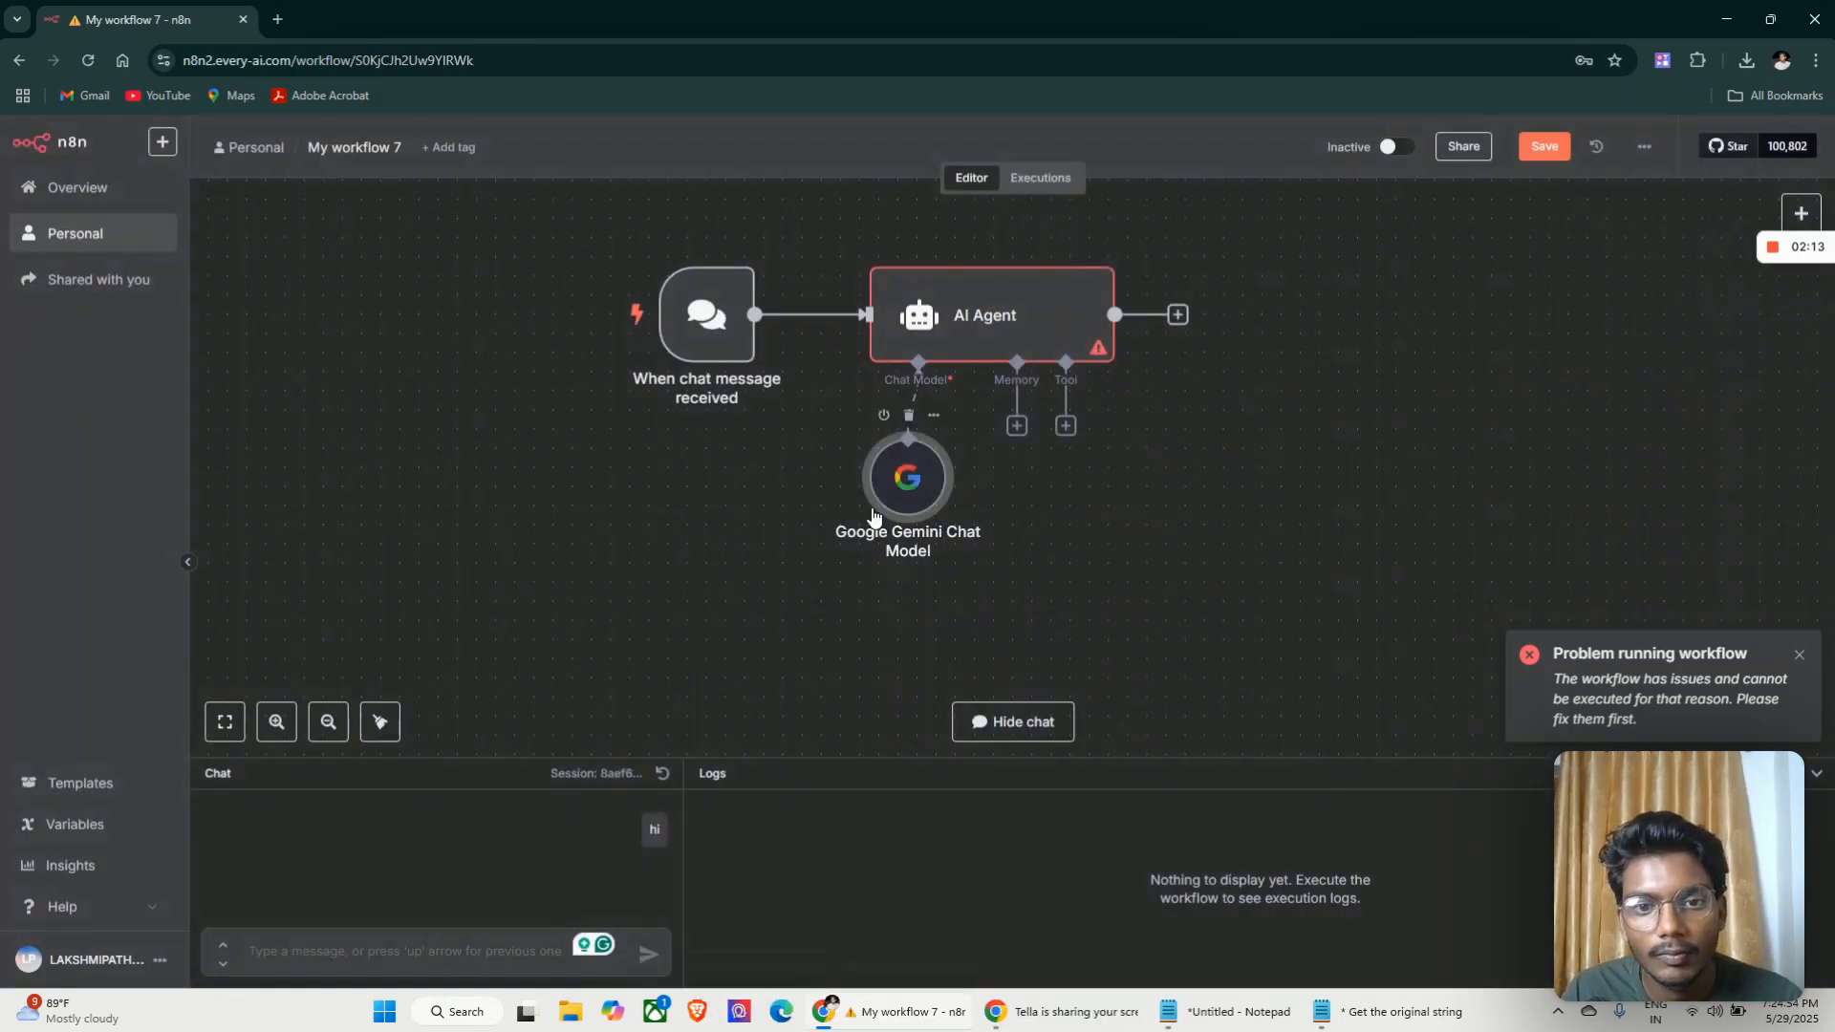
# Move the Google Gemini Chat Model node away from the agent and set its model to models/gemini-2.5-flash-preview-04-17
pyautogui.moveTo(872, 516); pyautogui.dragTo(774, 547)
pyautogui.doubleClick(800, 533)
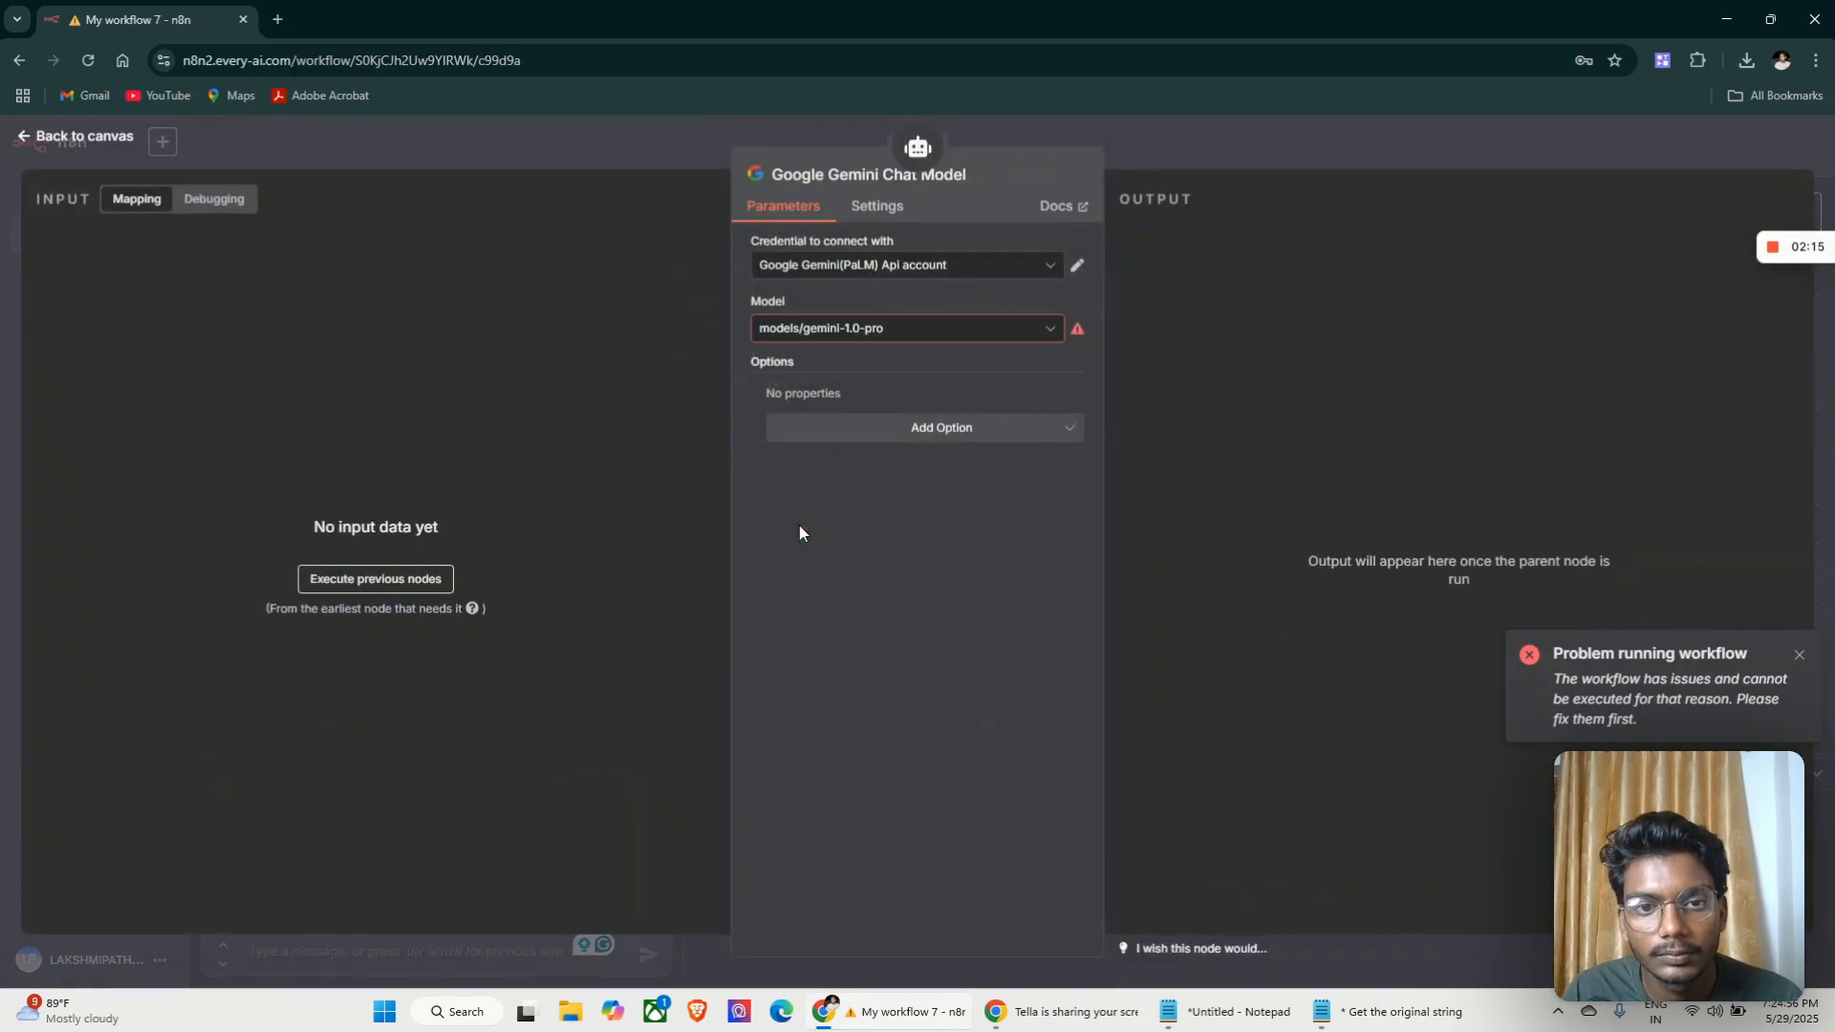
pyautogui.click(848, 331)
pyautogui.scroll(-3, 854, 410)
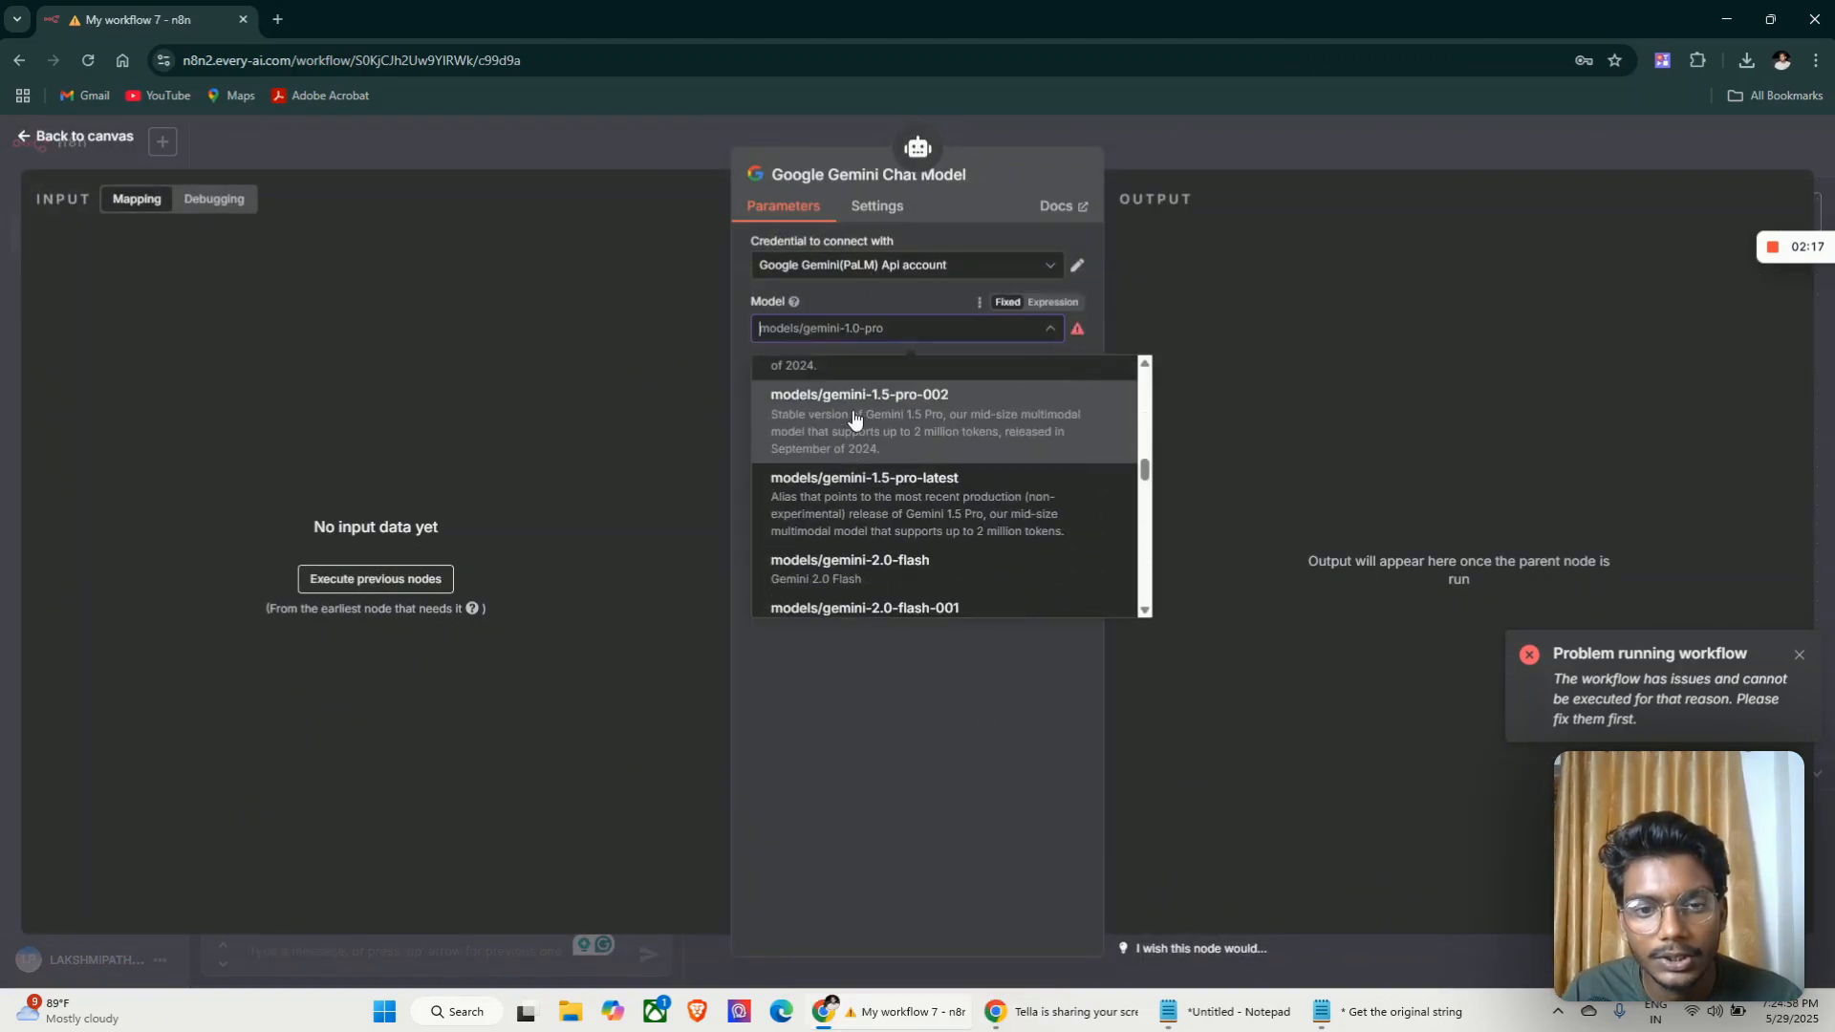
pyautogui.scroll(-6, 855, 420)
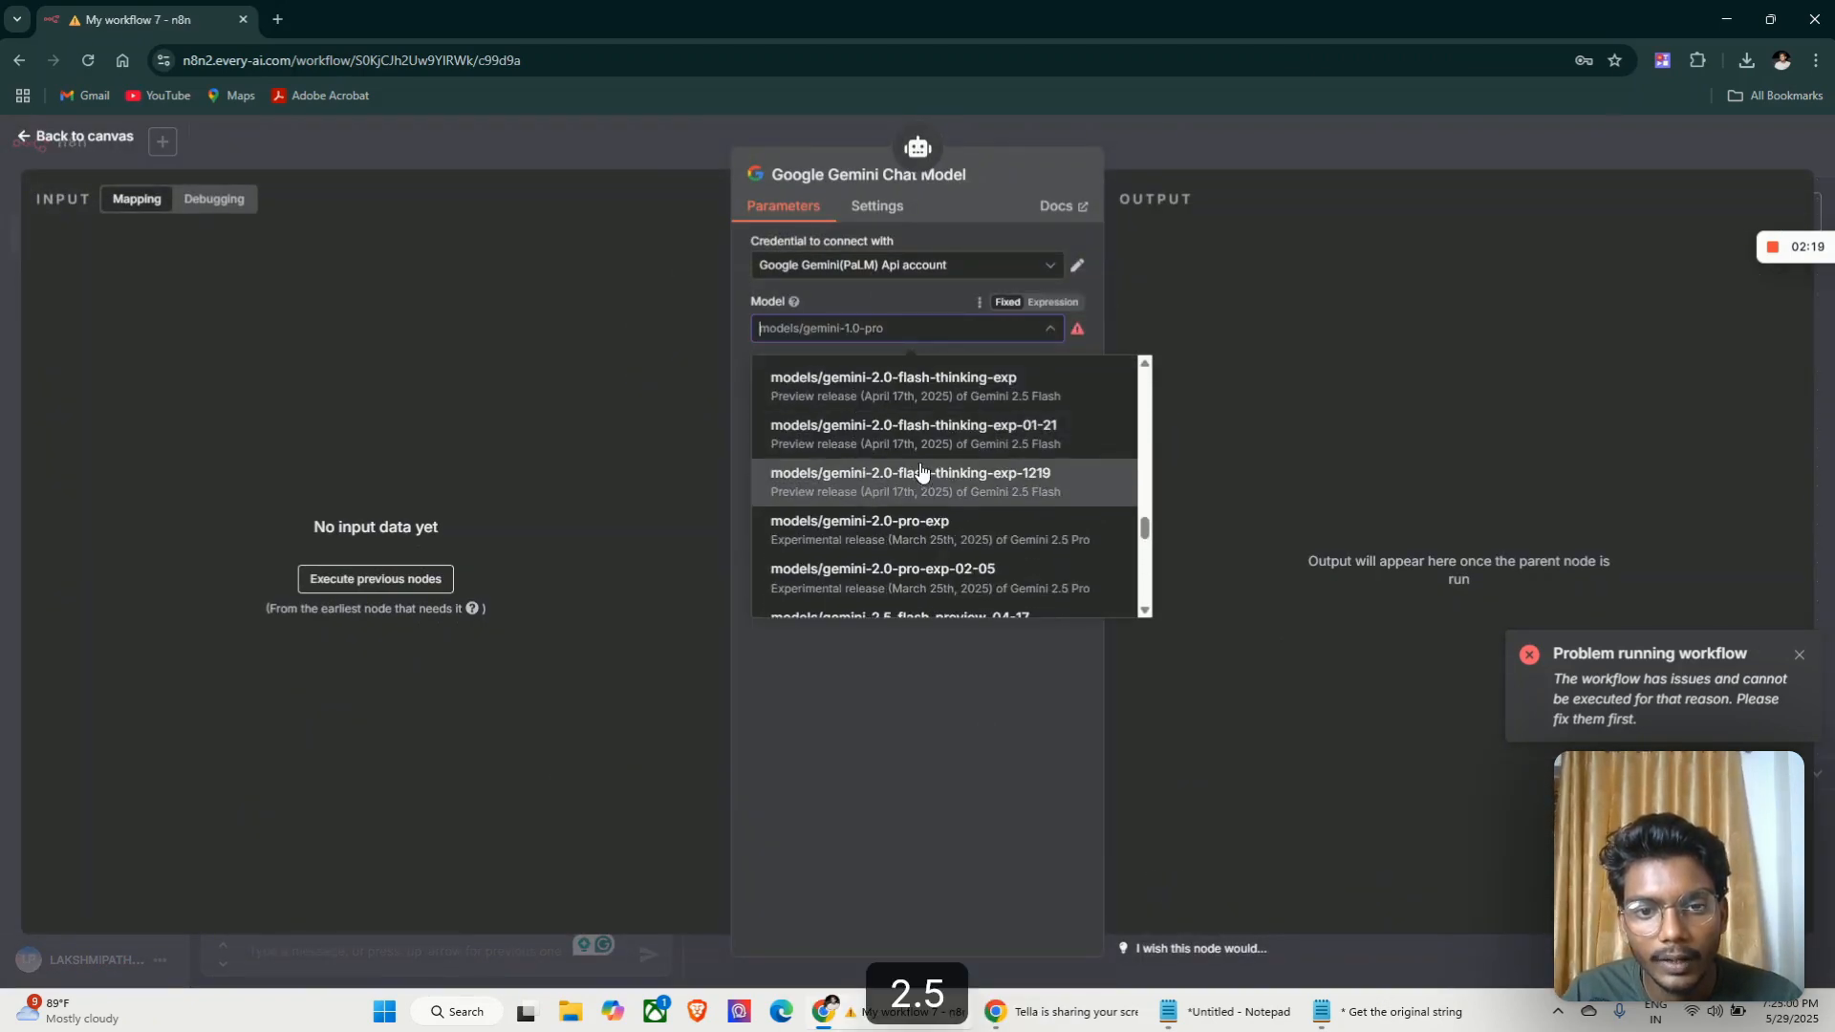
pyautogui.scroll(-1, 945, 469)
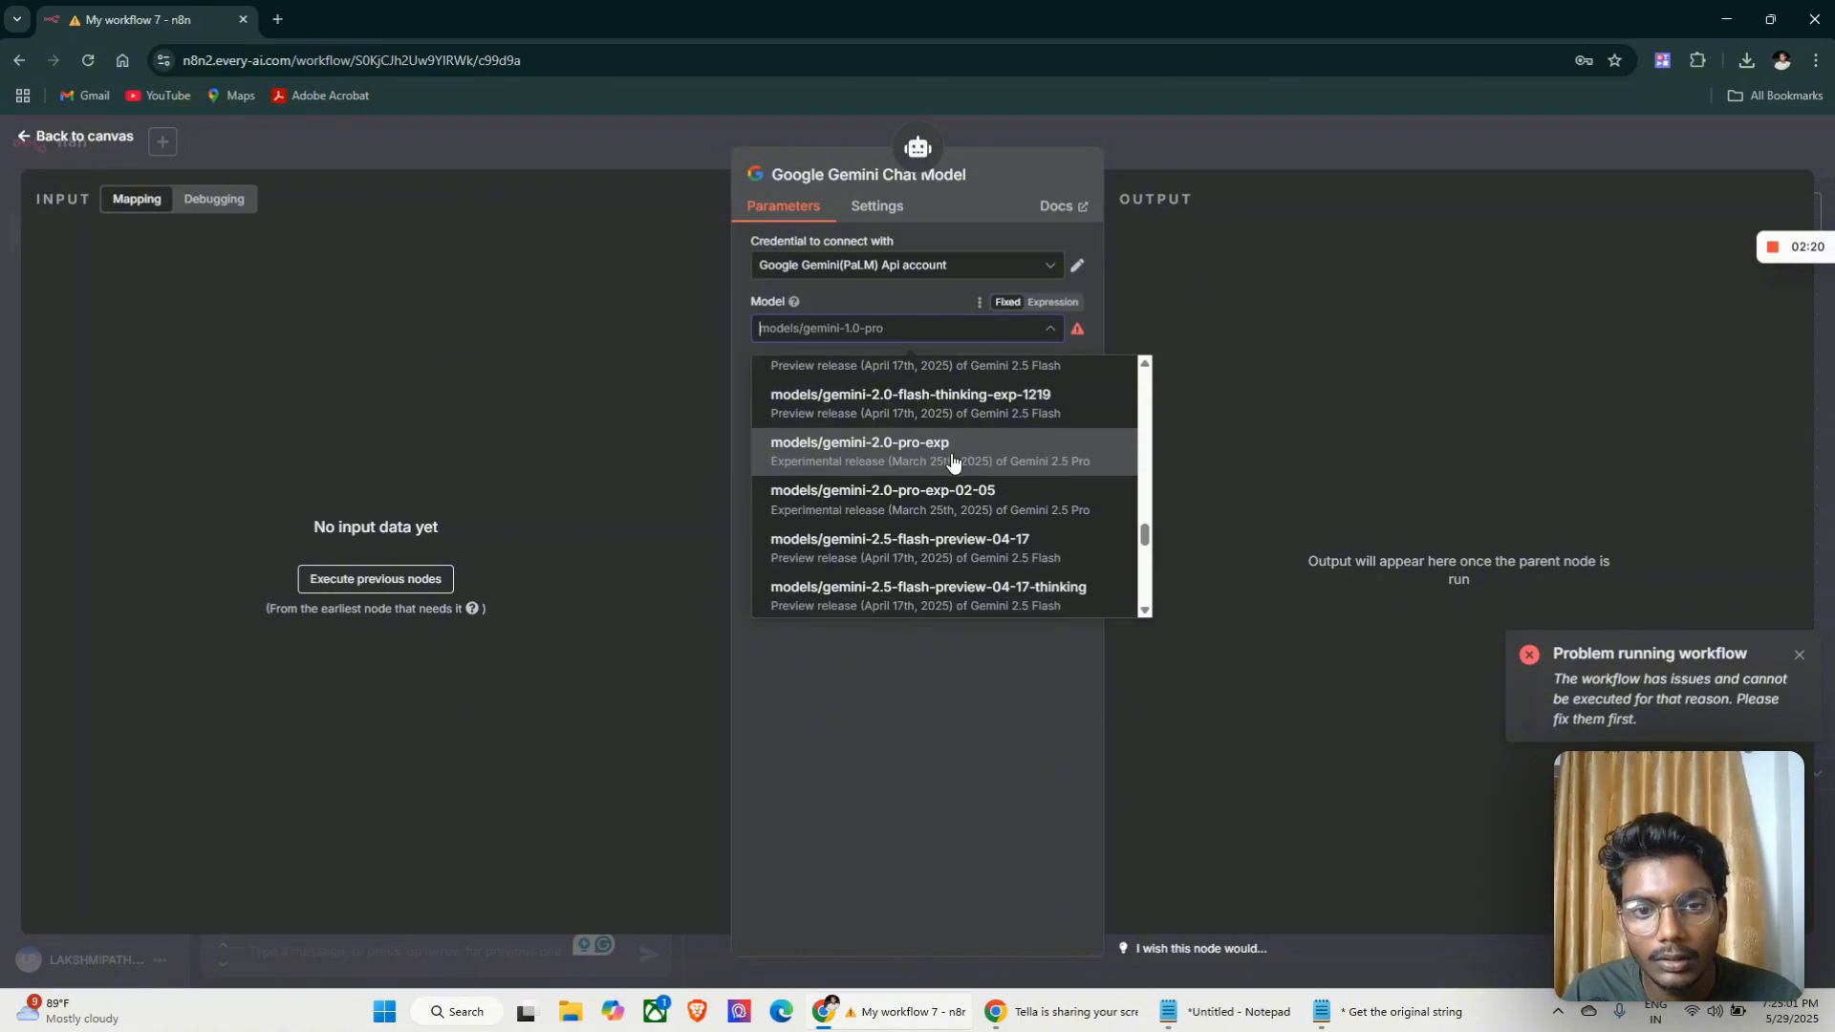
pyautogui.click(946, 541)
pyautogui.click(29, 135)
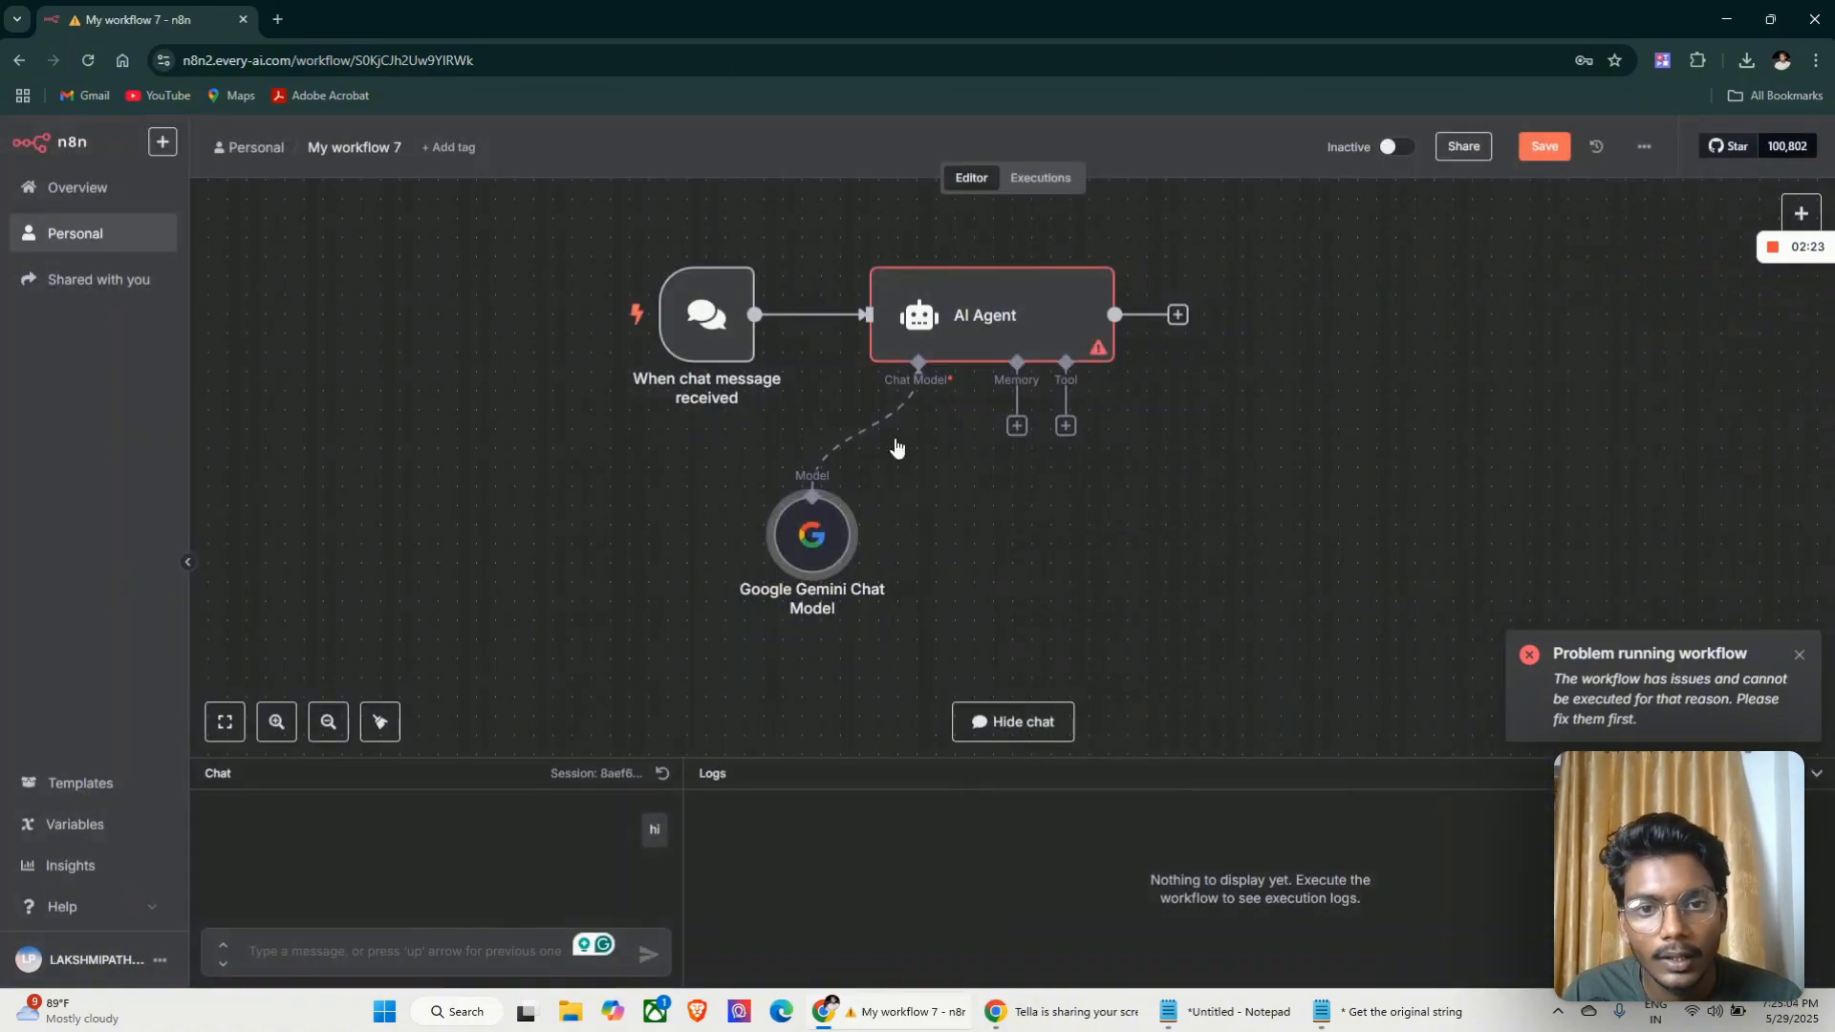
# Attach a Simple Memory node to the AI Agent's memory, keeping the connected chat trigger as session source
pyautogui.click(1016, 425)
pyautogui.click(1539, 346)
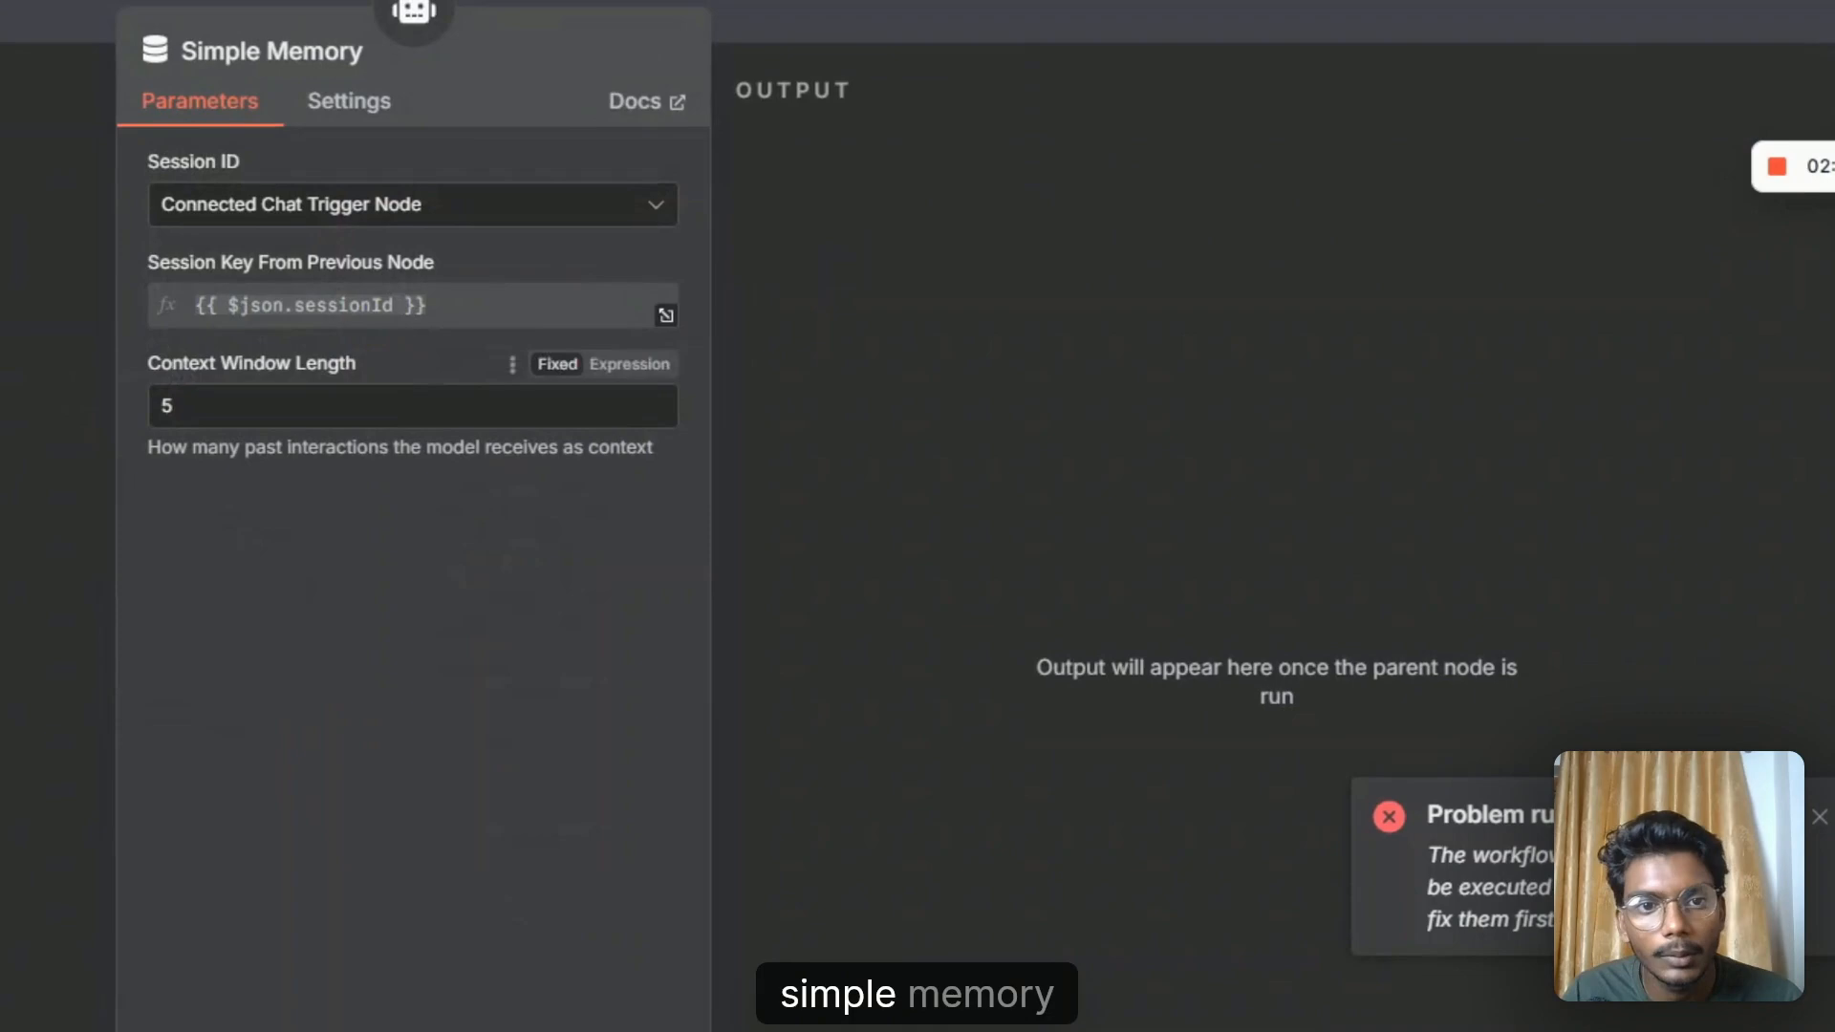
pyautogui.click(327, 303)
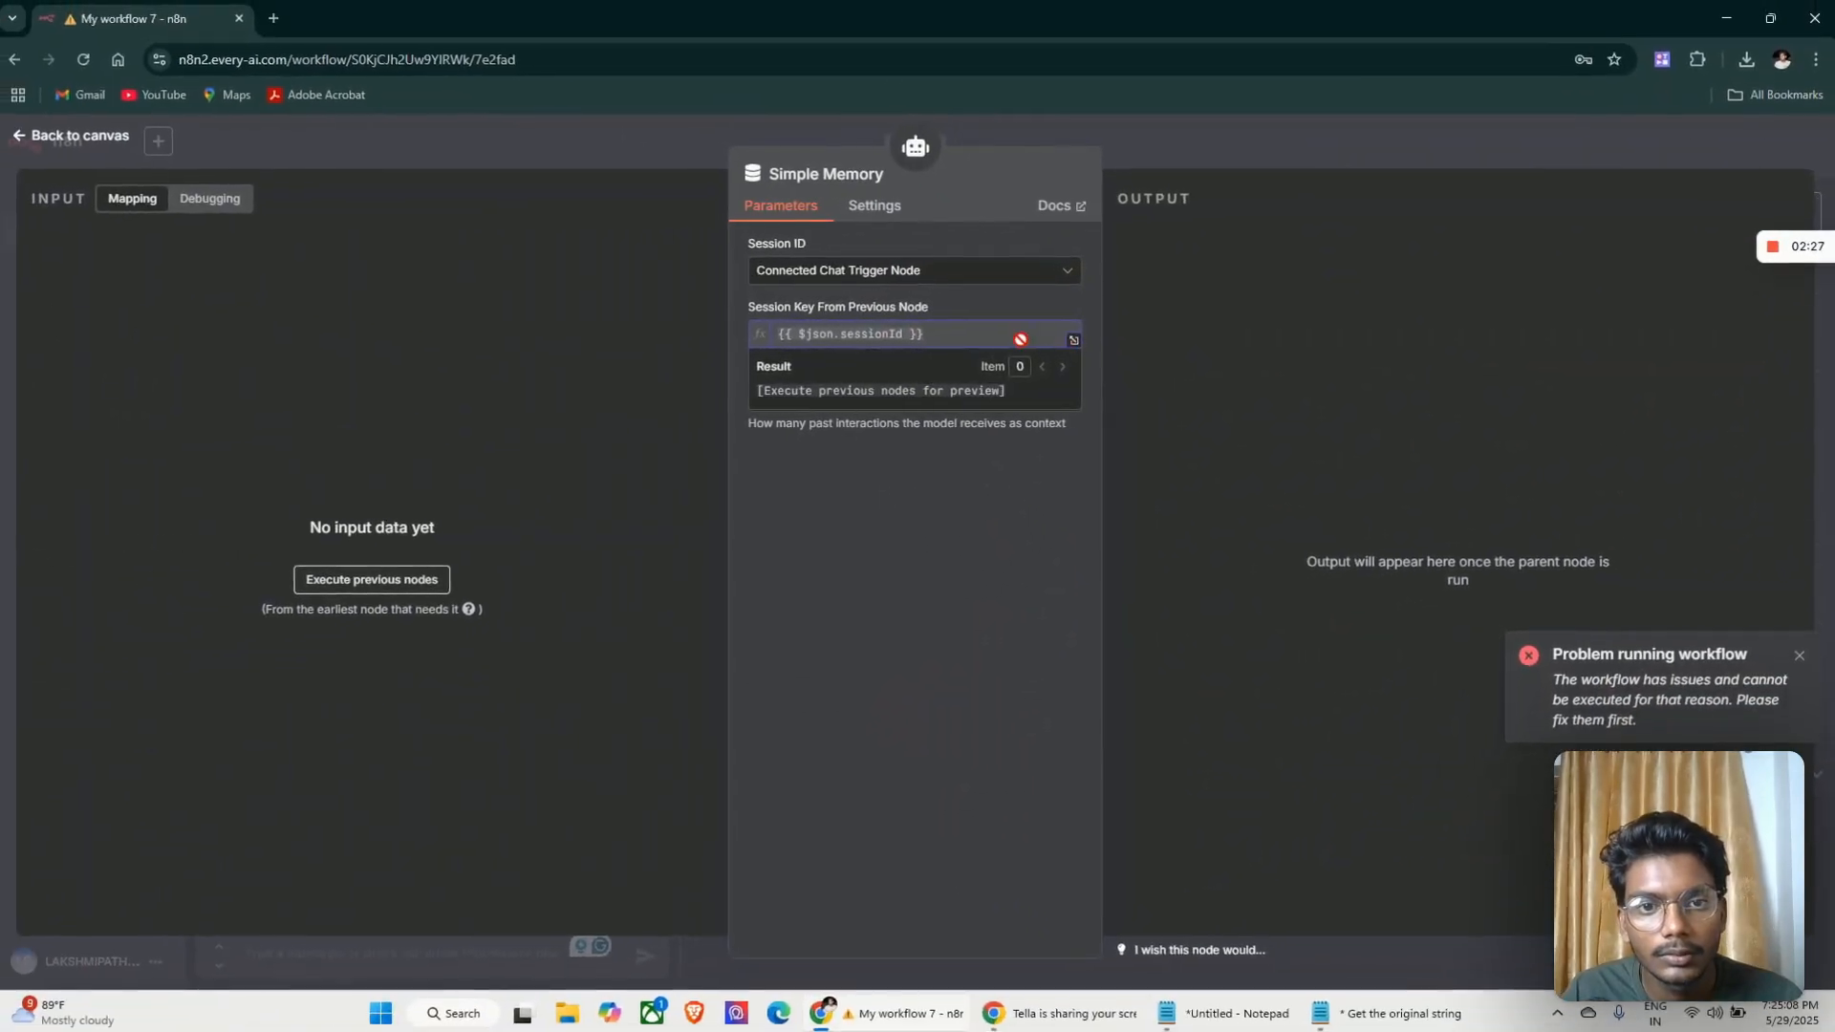
pyautogui.click(130, 158)
# Add Wikipedia as a tool for the AI Agent
pyautogui.click(1064, 426)
pyautogui.write('wik')
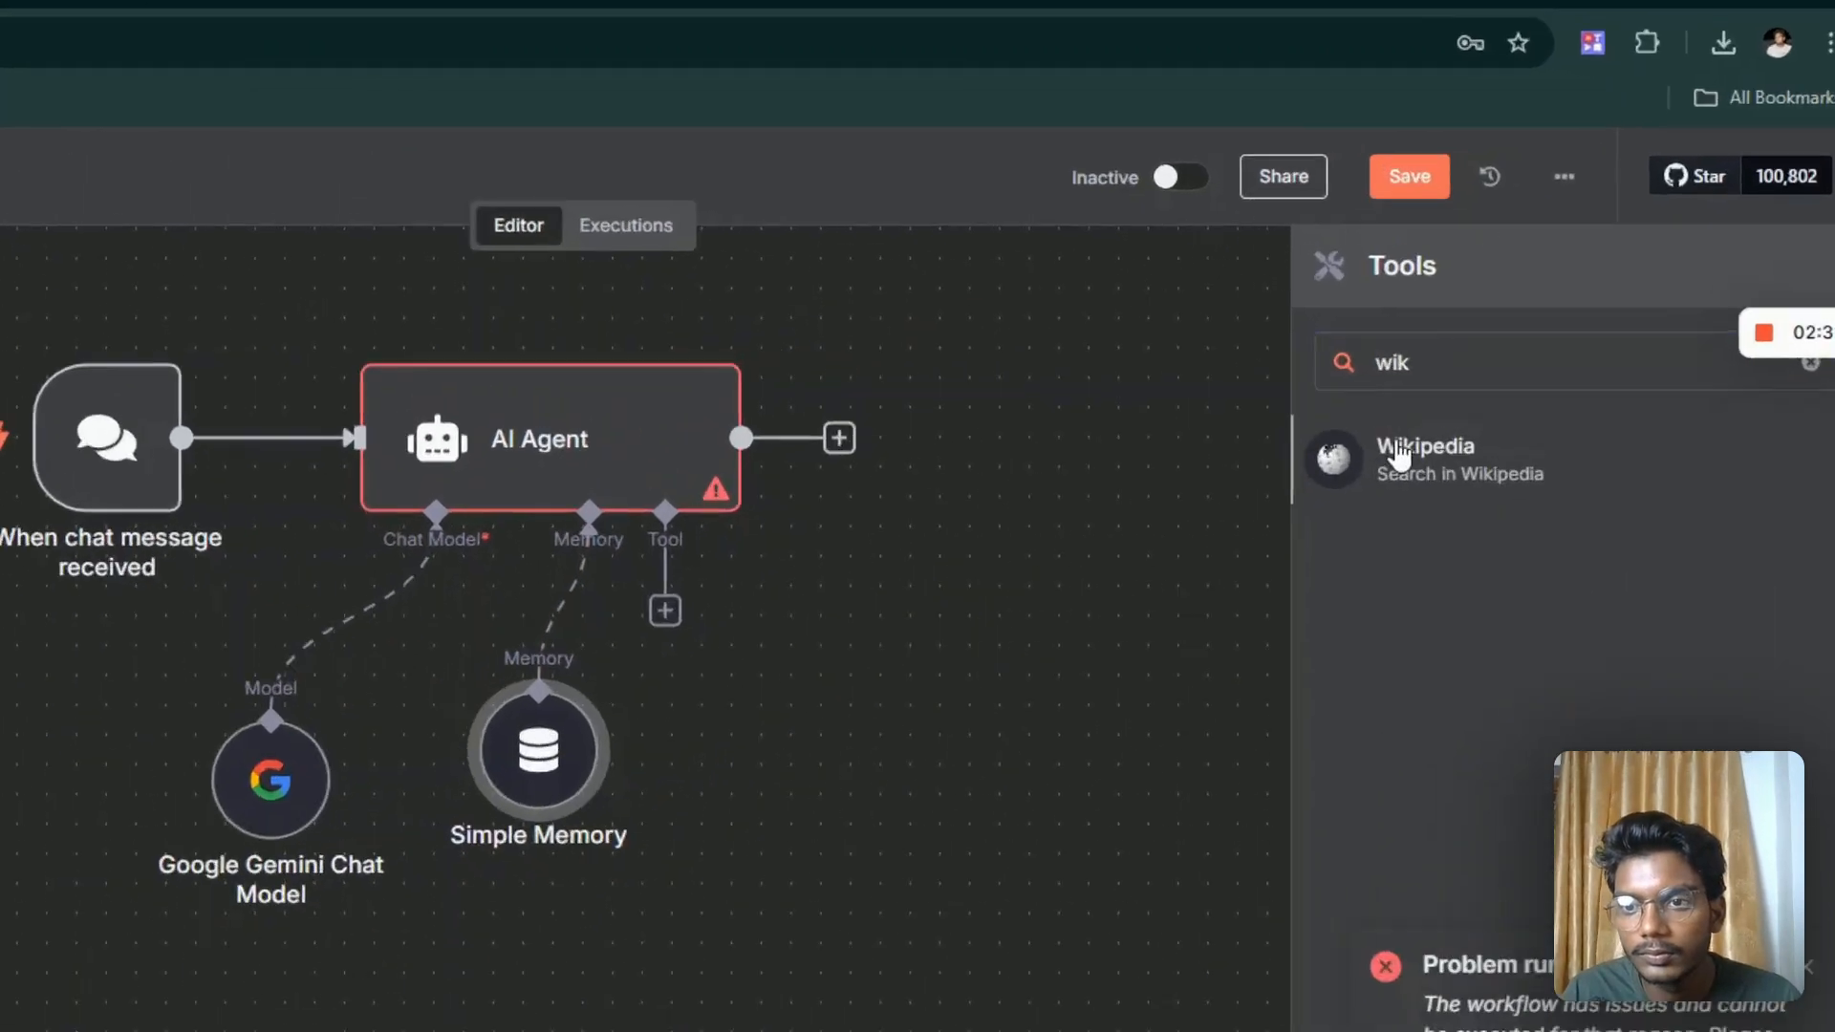
pyautogui.click(1533, 323)
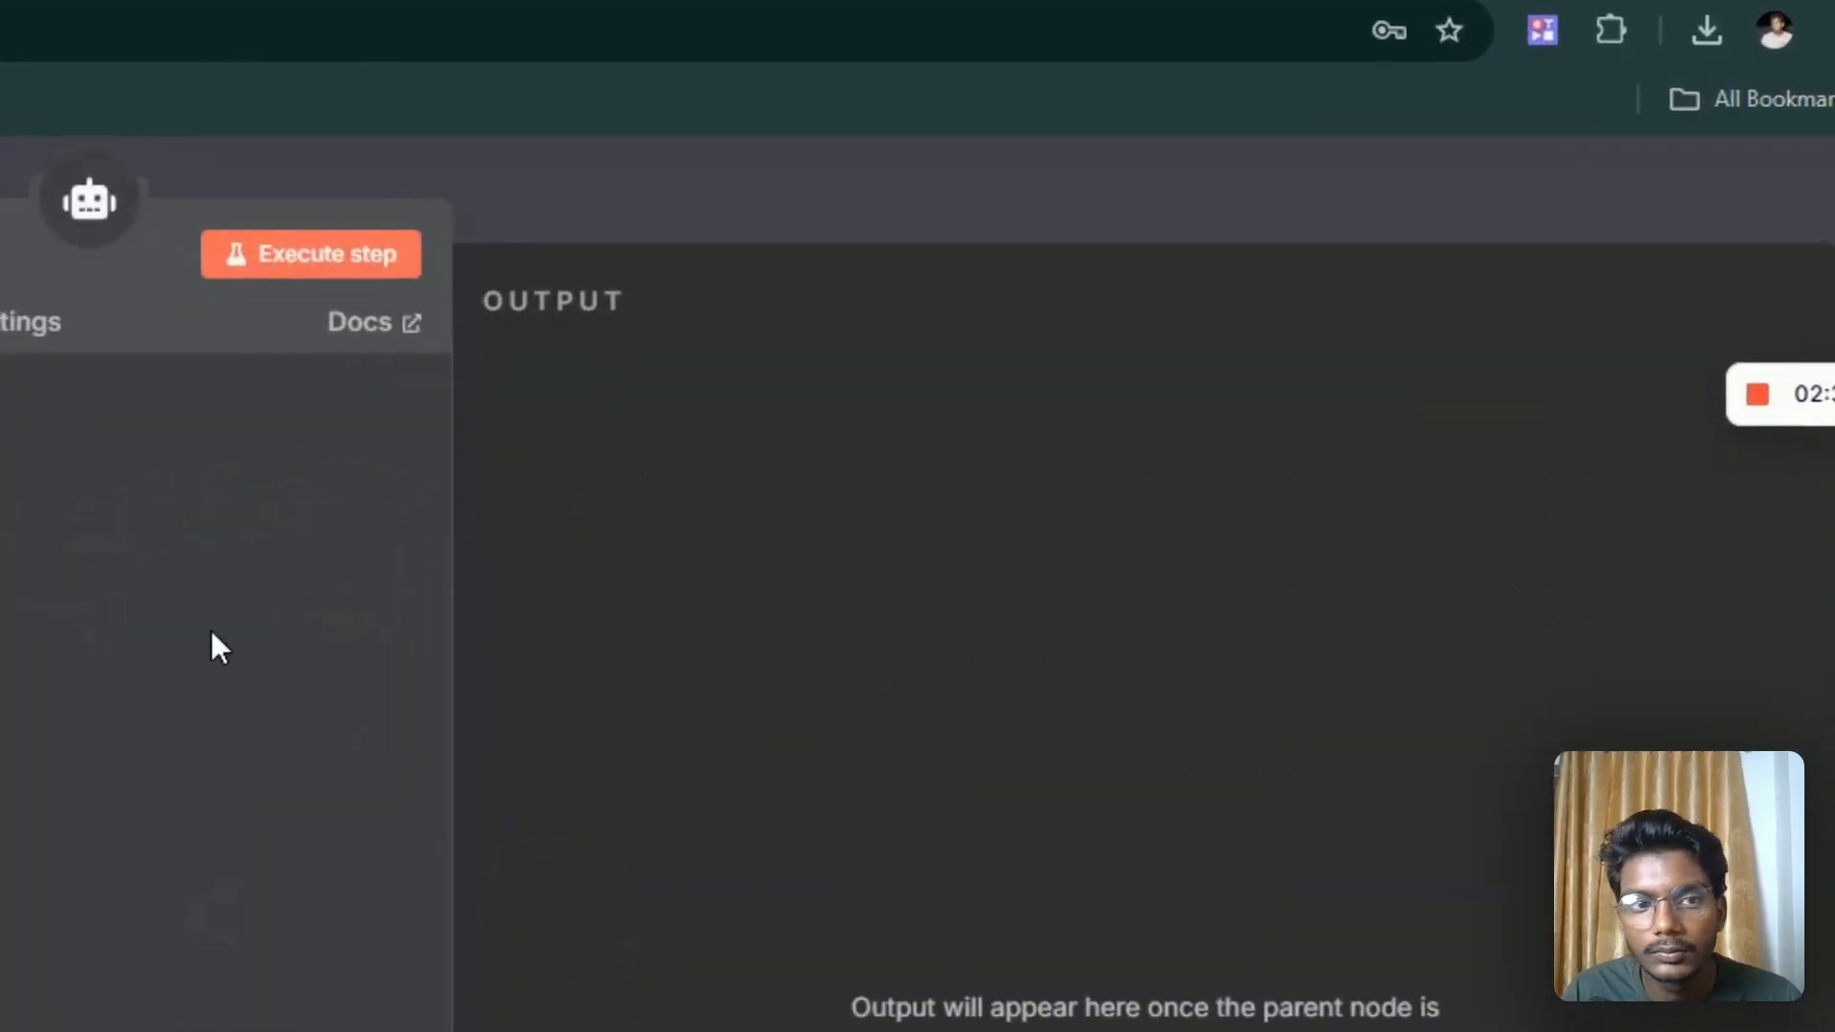
# Reposition the Wikipedia node below the AI Agent and add SerpApi (Google Search) as another agent tool
pyautogui.click(91, 148)
pyautogui.moveTo(1149, 521); pyautogui.dragTo(1088, 568)
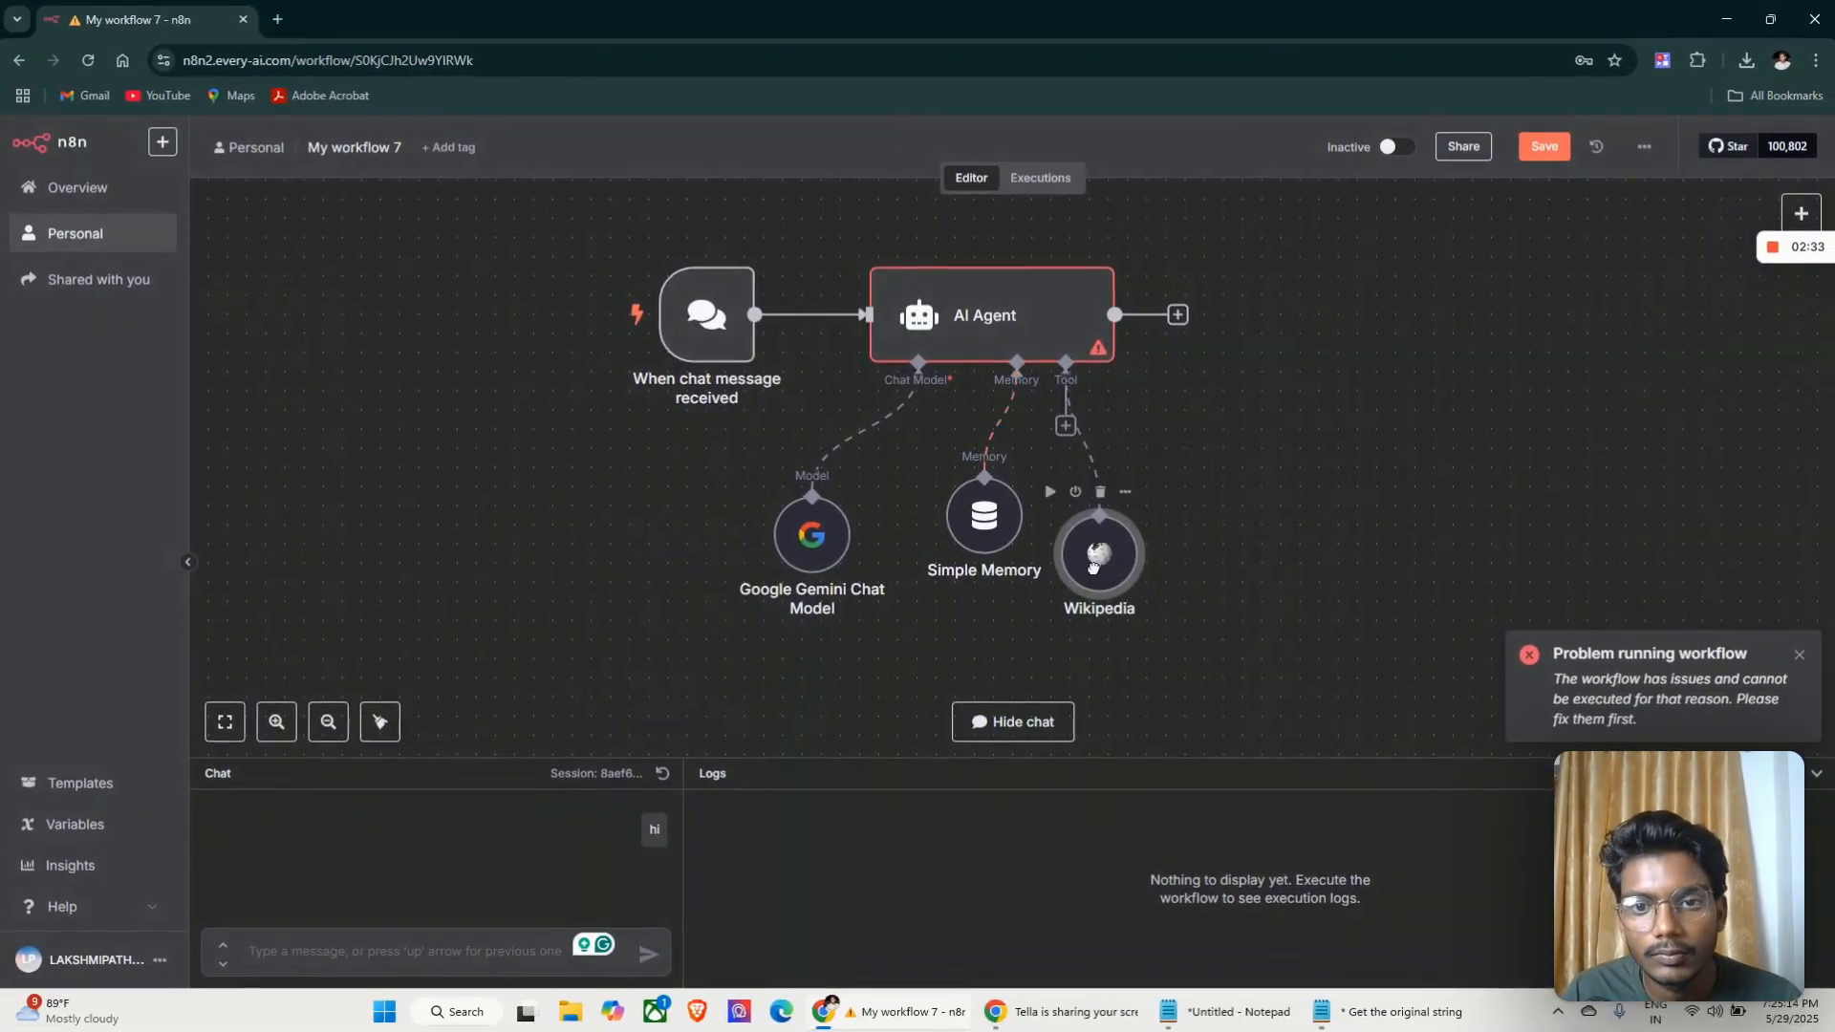
pyautogui.click(1064, 427)
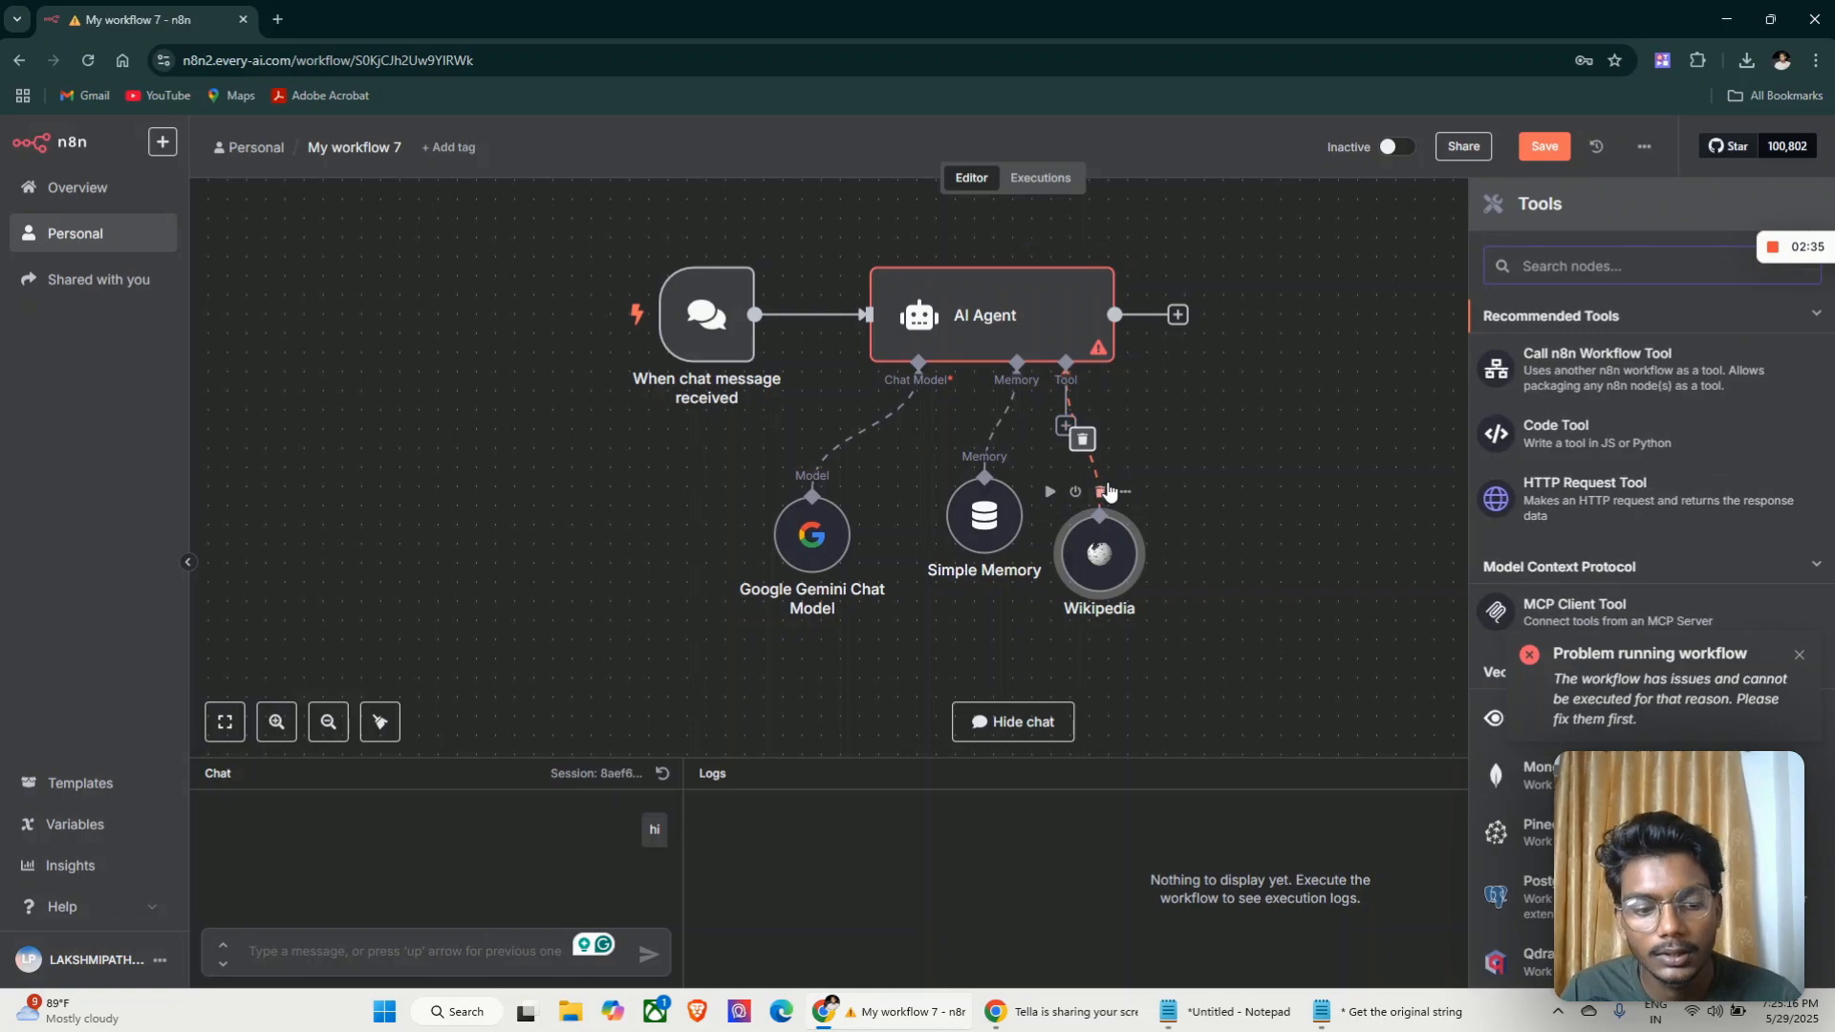
pyautogui.write('sepi')
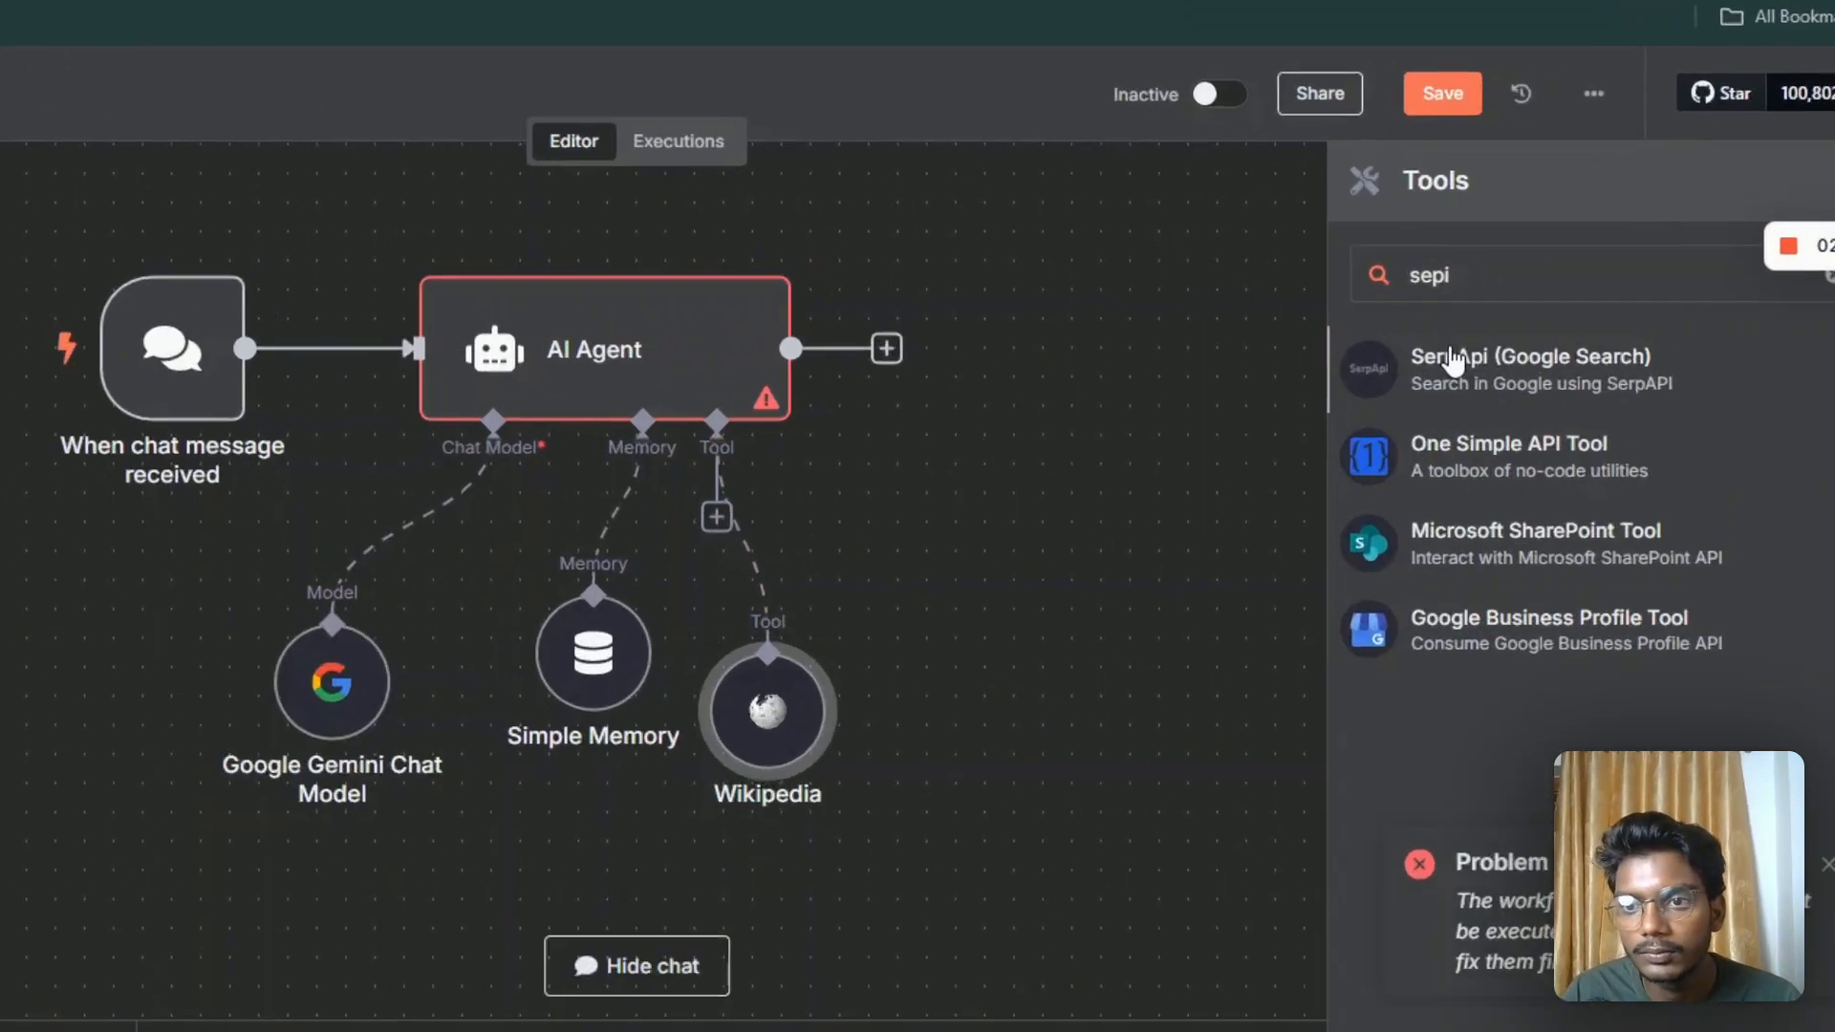
pyautogui.click(1550, 321)
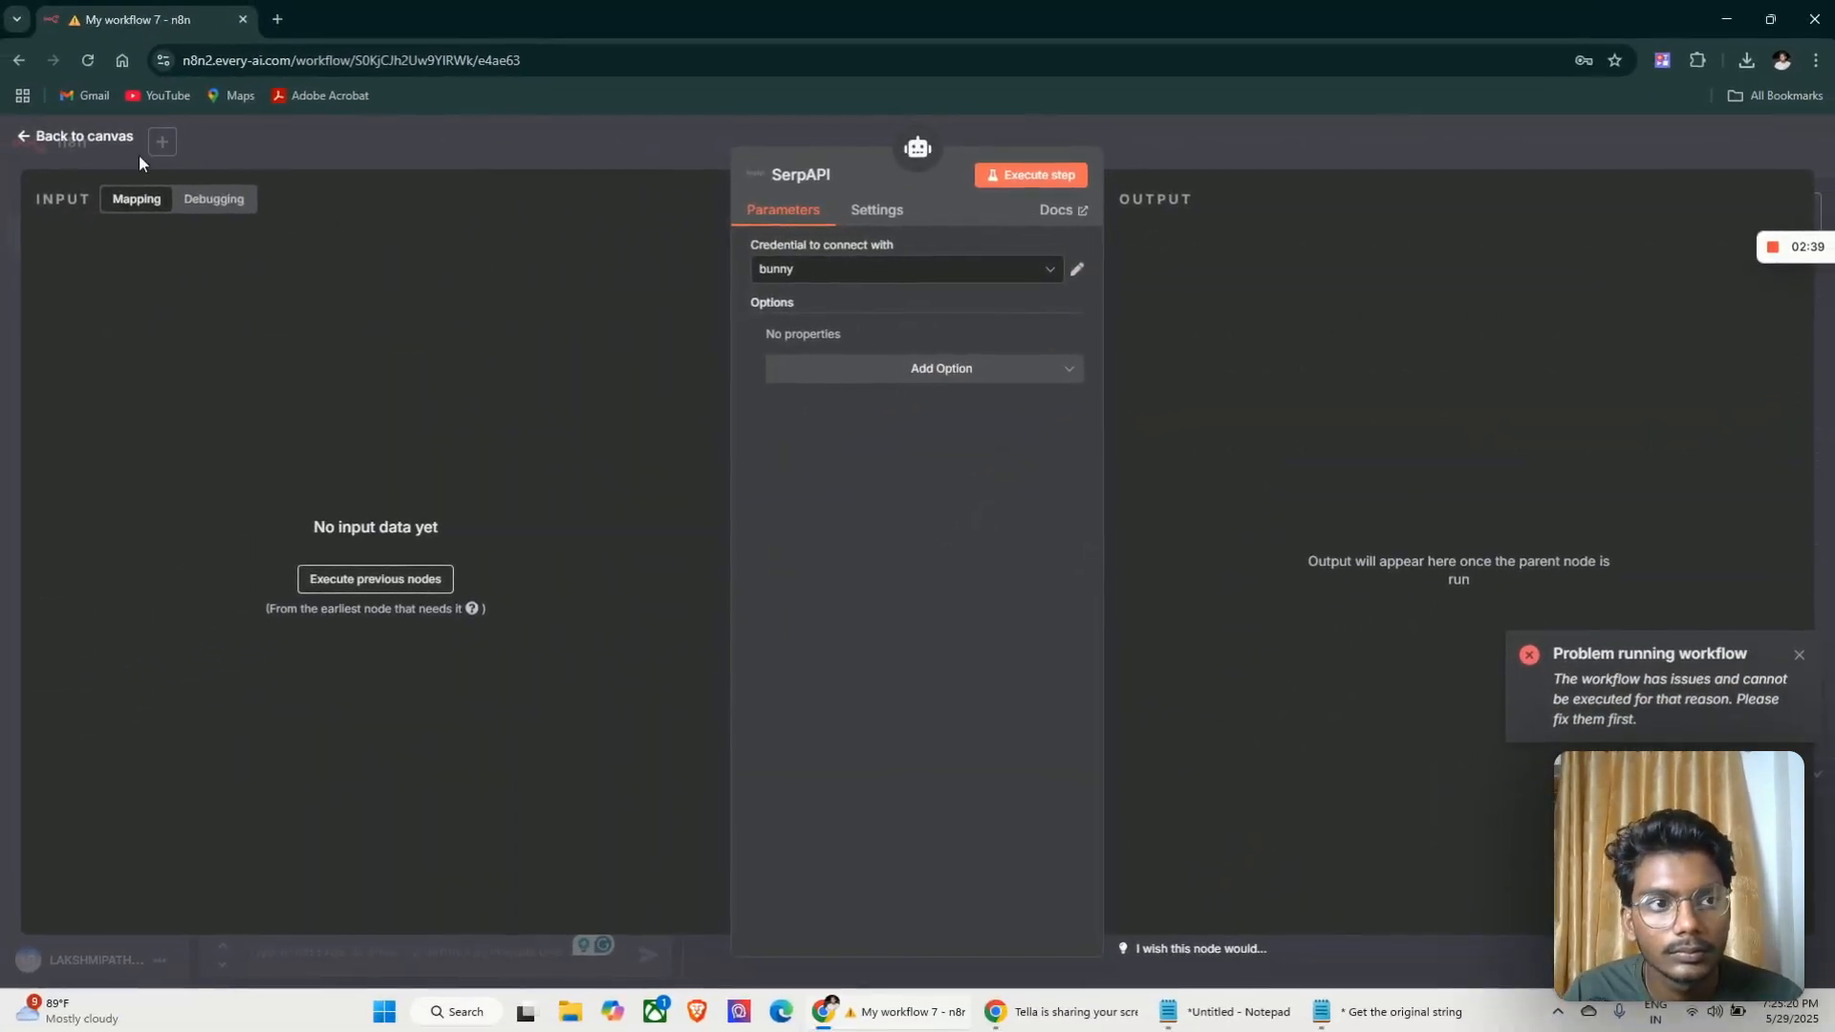
pyautogui.click(91, 141)
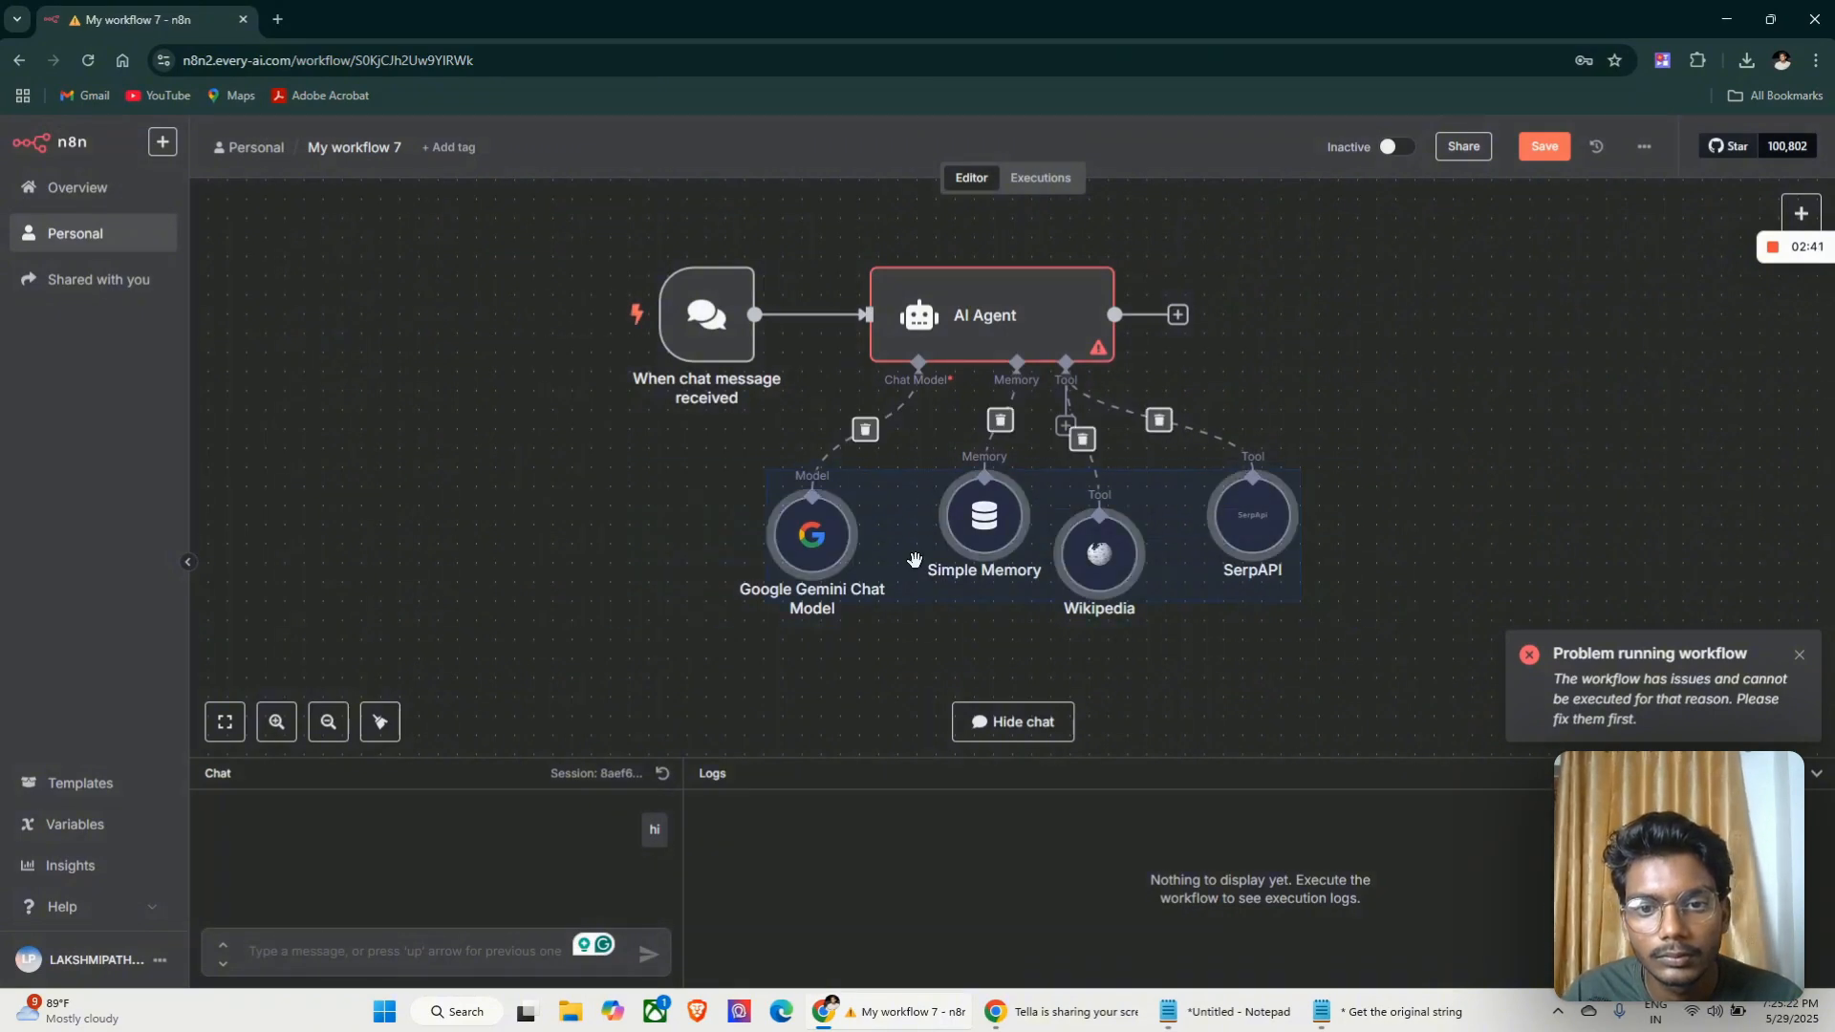
# Move the chat model, memory, Wikipedia and SerpAPI nodes together down and to the left, and lower the SerpAPI node slightly
pyautogui.moveTo(907, 570); pyautogui.dragTo(717, 646)
pyautogui.click(1294, 526)
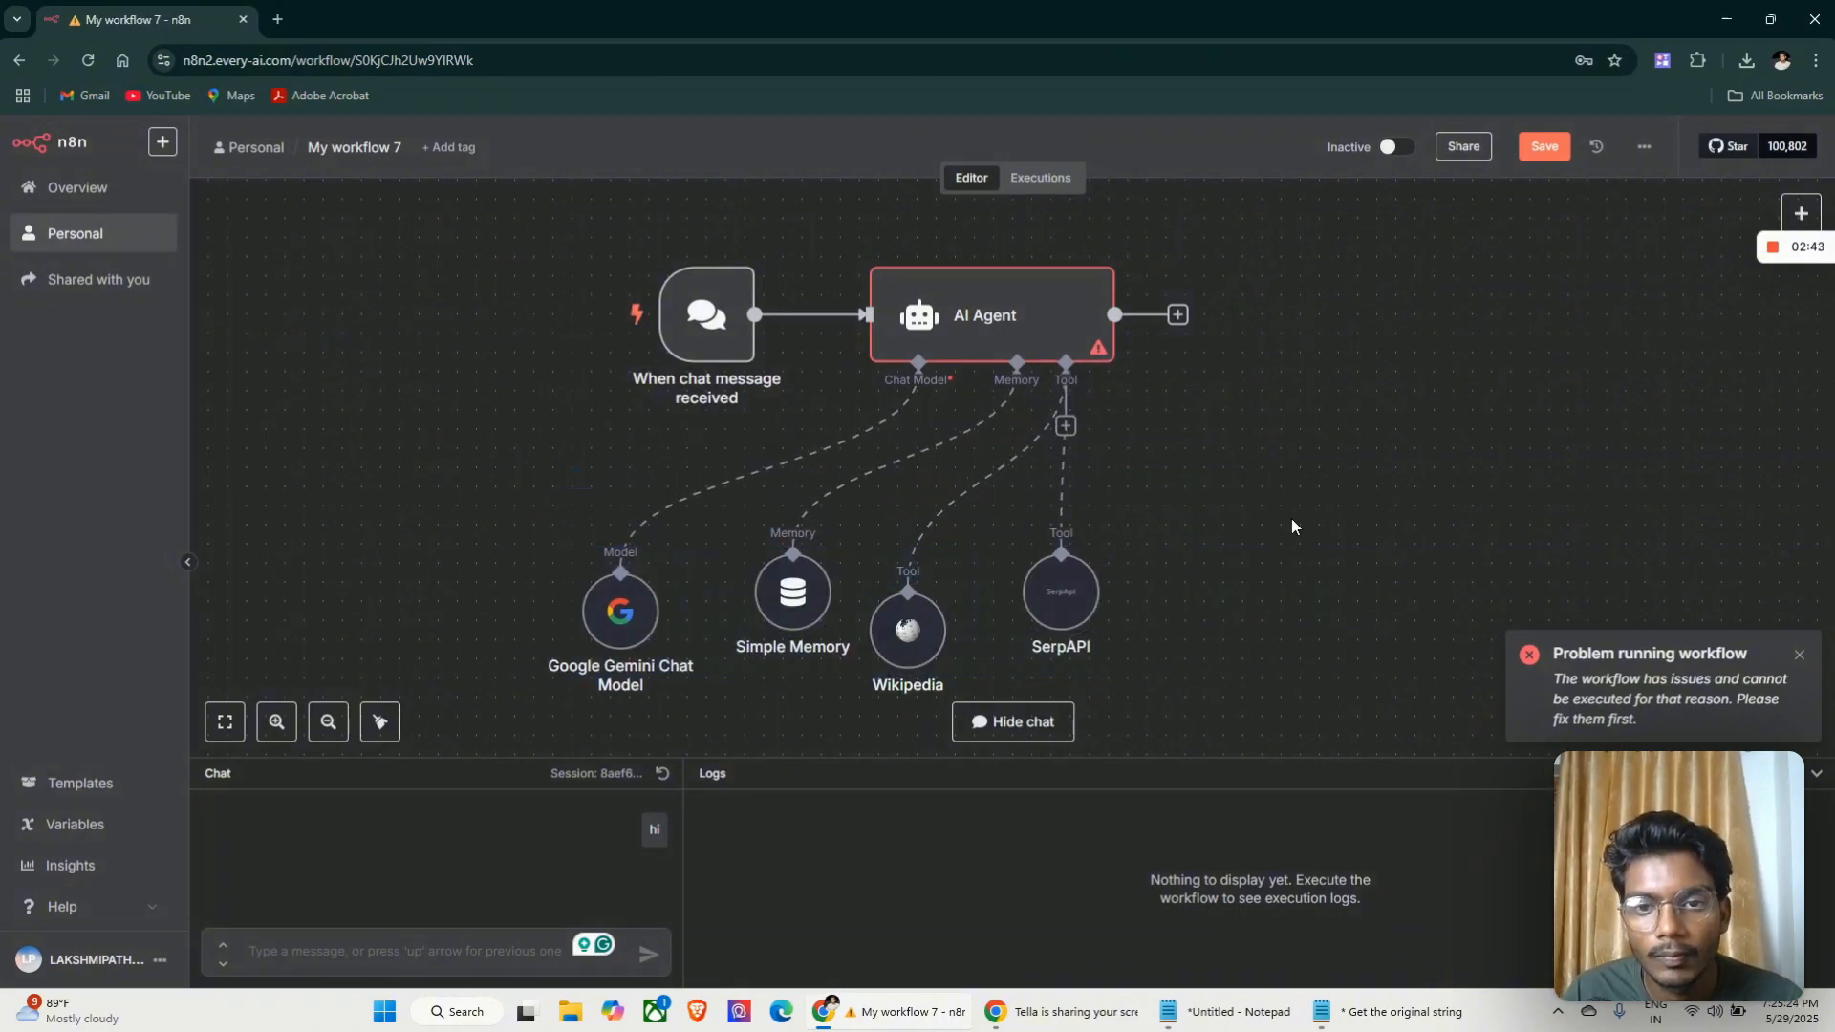
pyautogui.moveTo(1041, 602); pyautogui.dragTo(1042, 621)
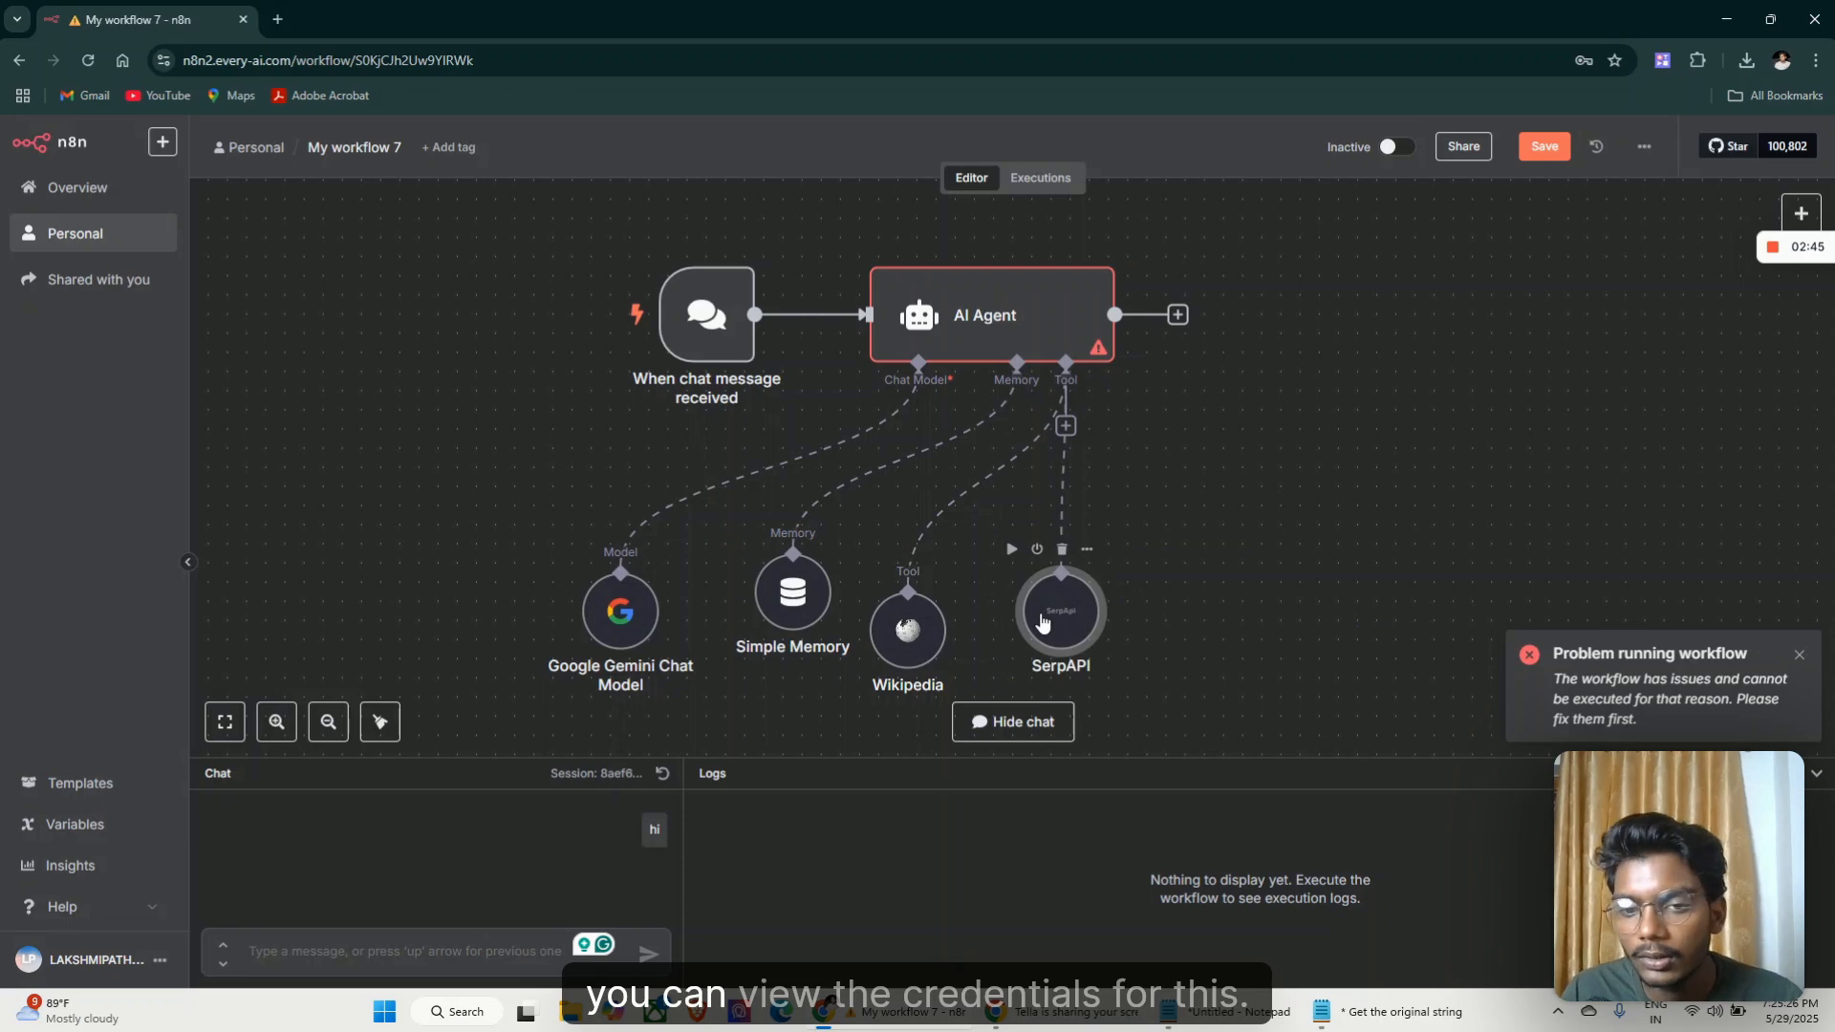
# Start a new SerpAPI account credential from the SerpAPI node and go to its API Key field
pyautogui.doubleClick(1041, 621)
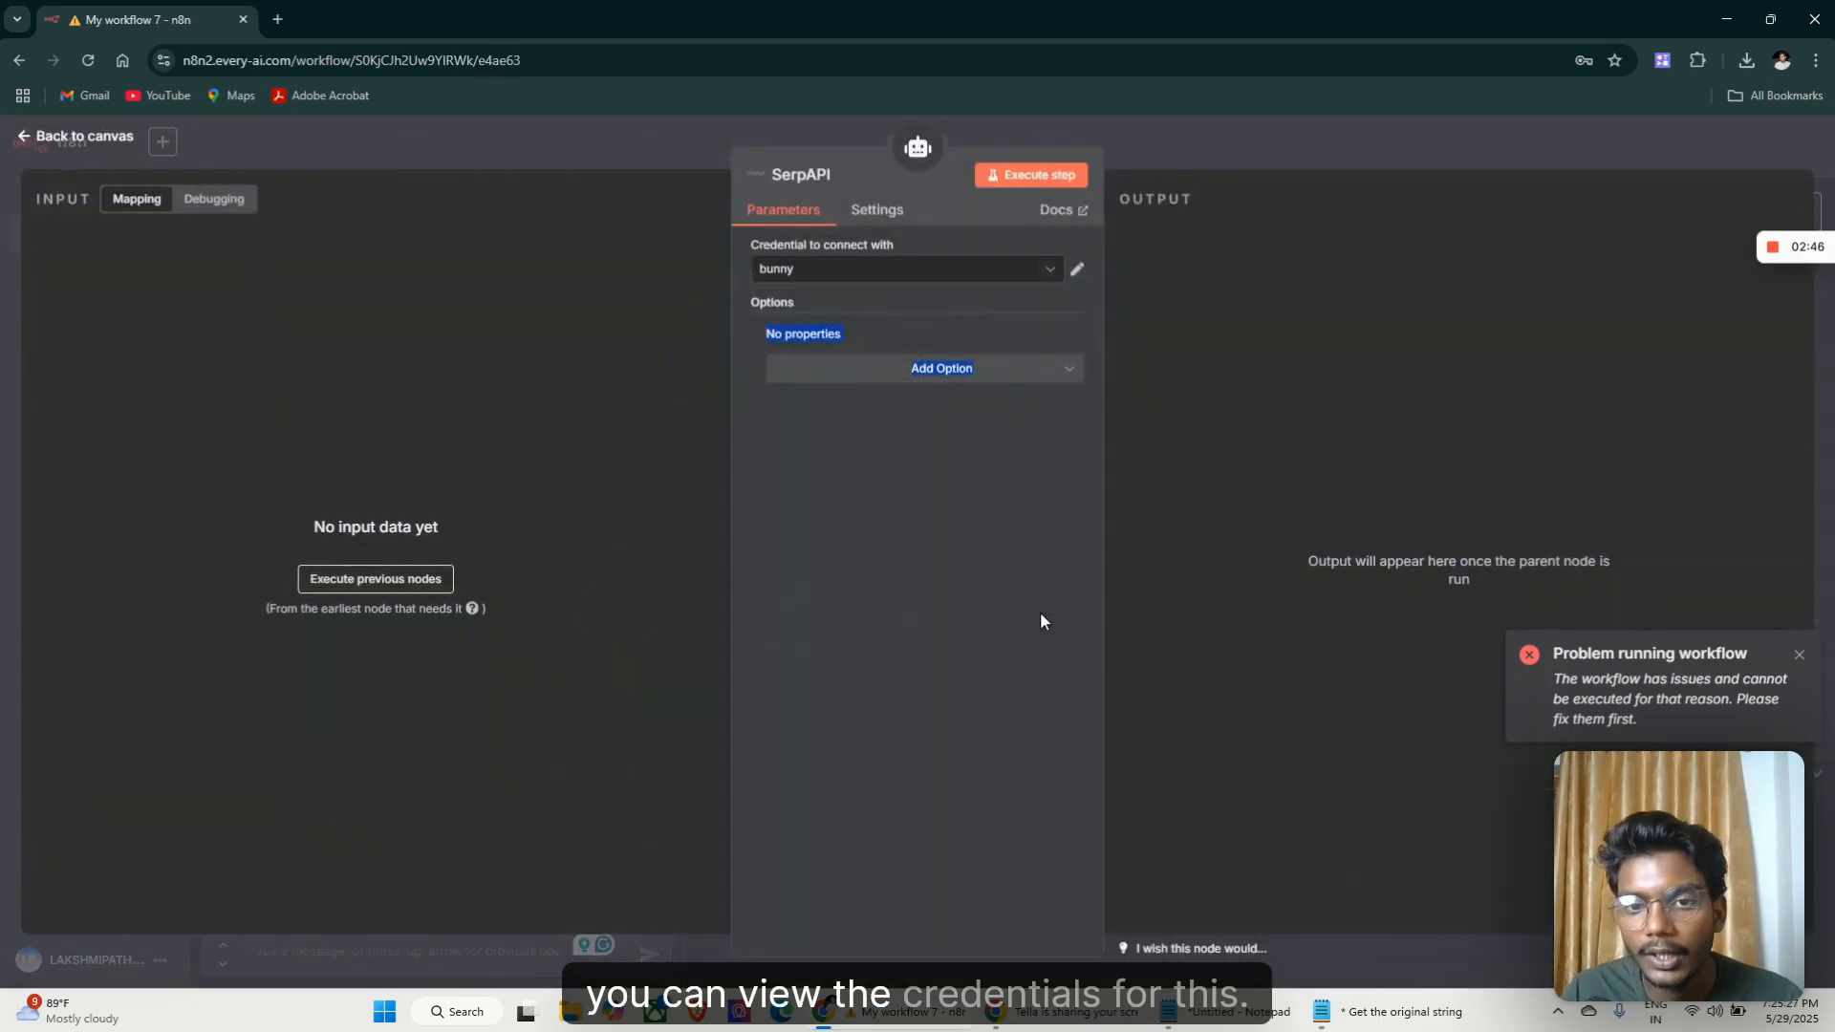
pyautogui.click(1057, 270)
pyautogui.click(992, 379)
pyautogui.click(999, 384)
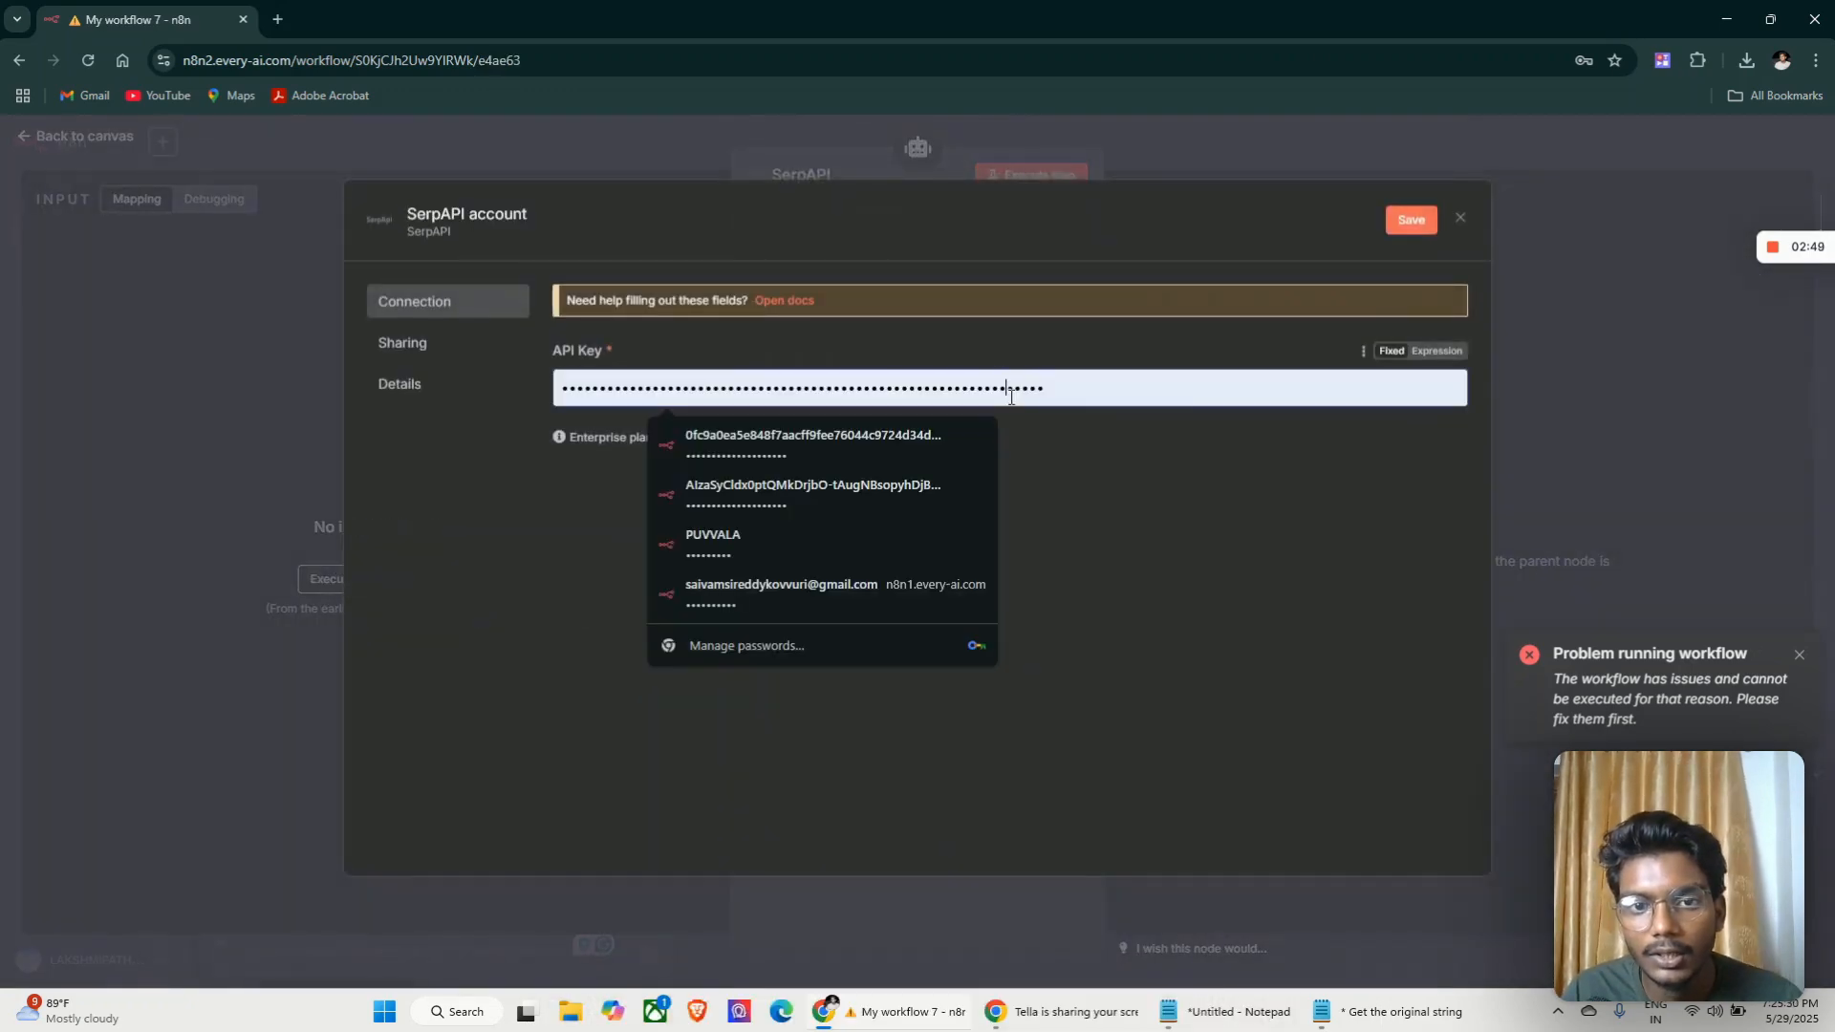
# Search the web for "sepi api" in a new browser tab and open the SerpApi website
pyautogui.click(274, 24)
pyautogui.write('sepi')
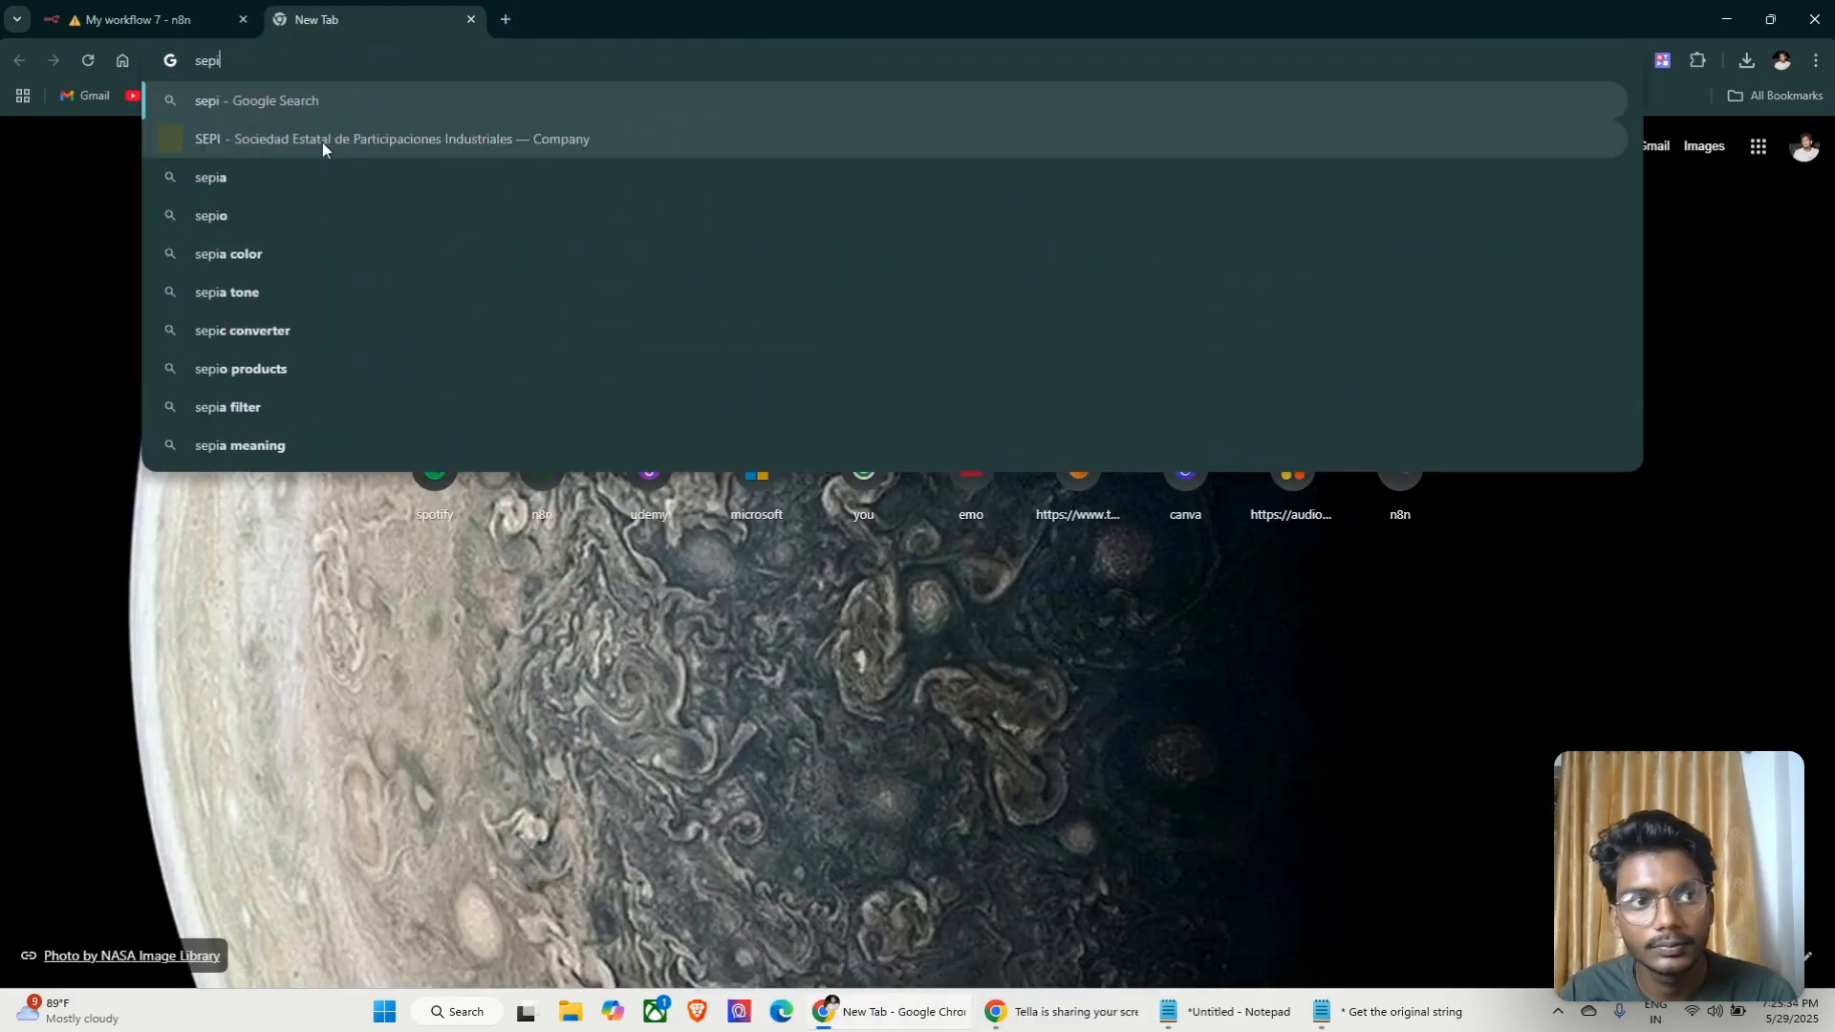
pyautogui.write(' a')
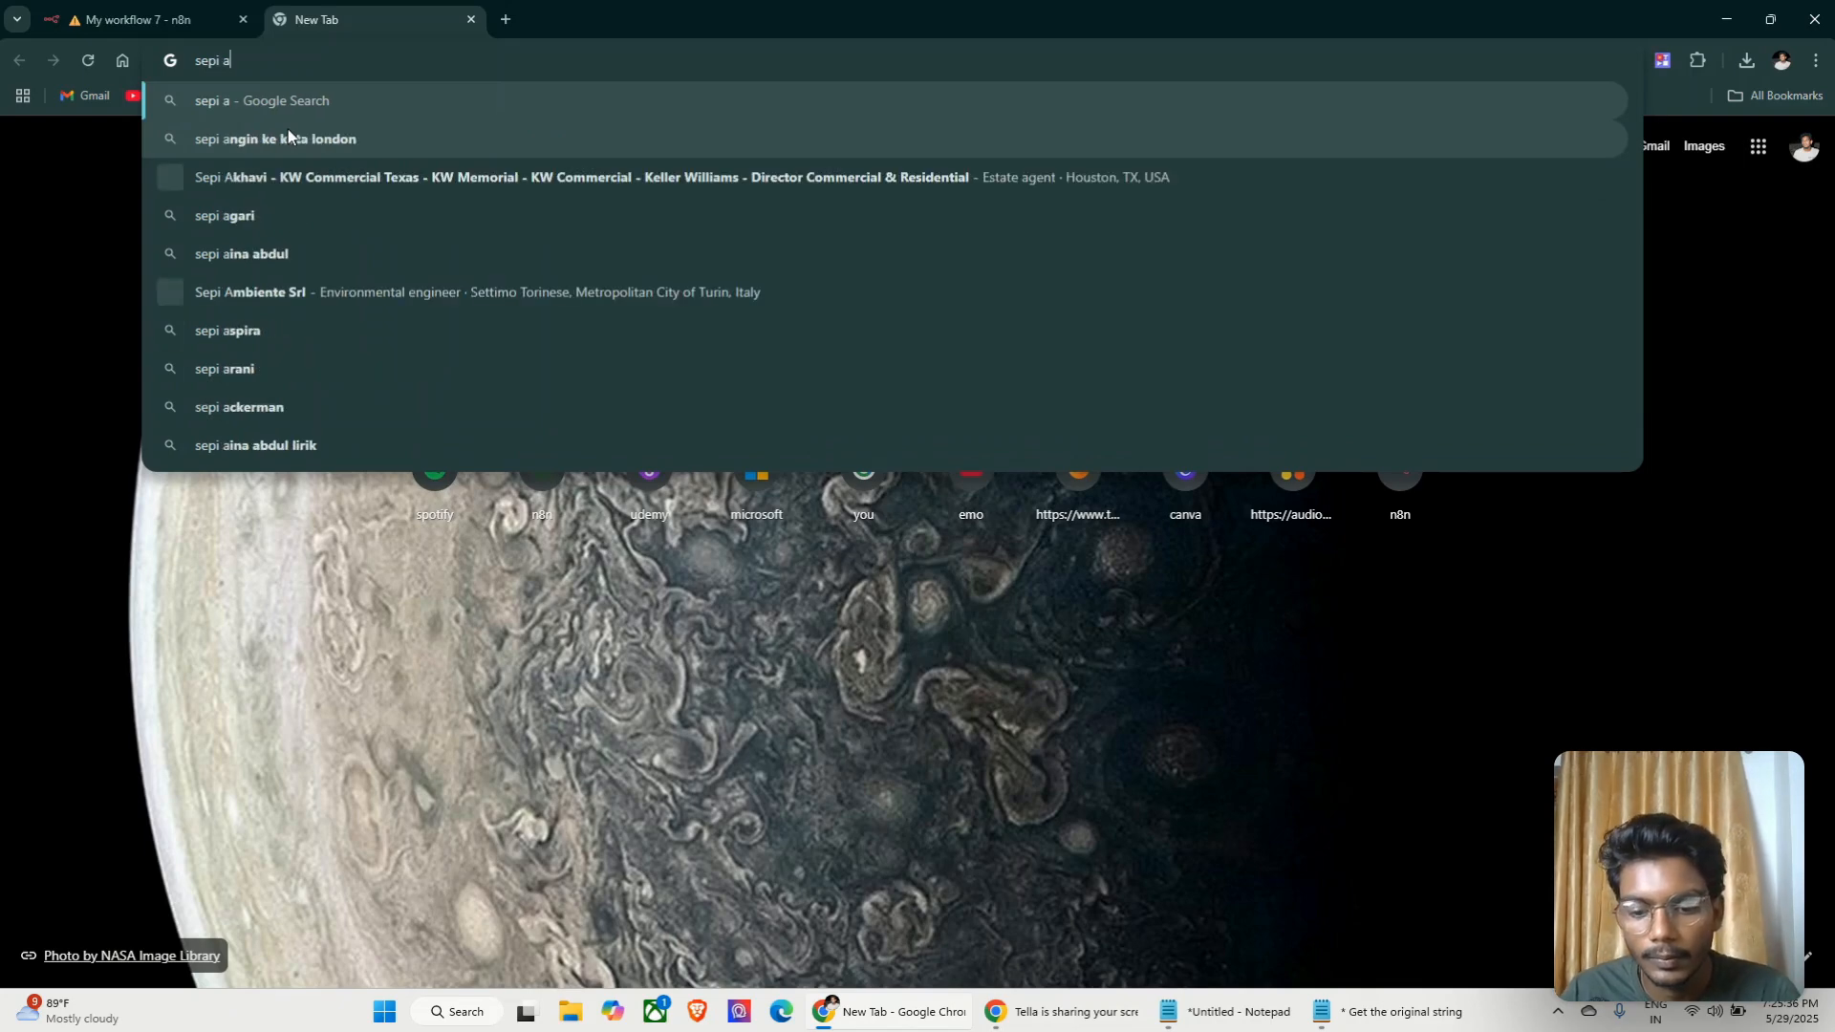
pyautogui.write('pi')
pyautogui.press('Return')
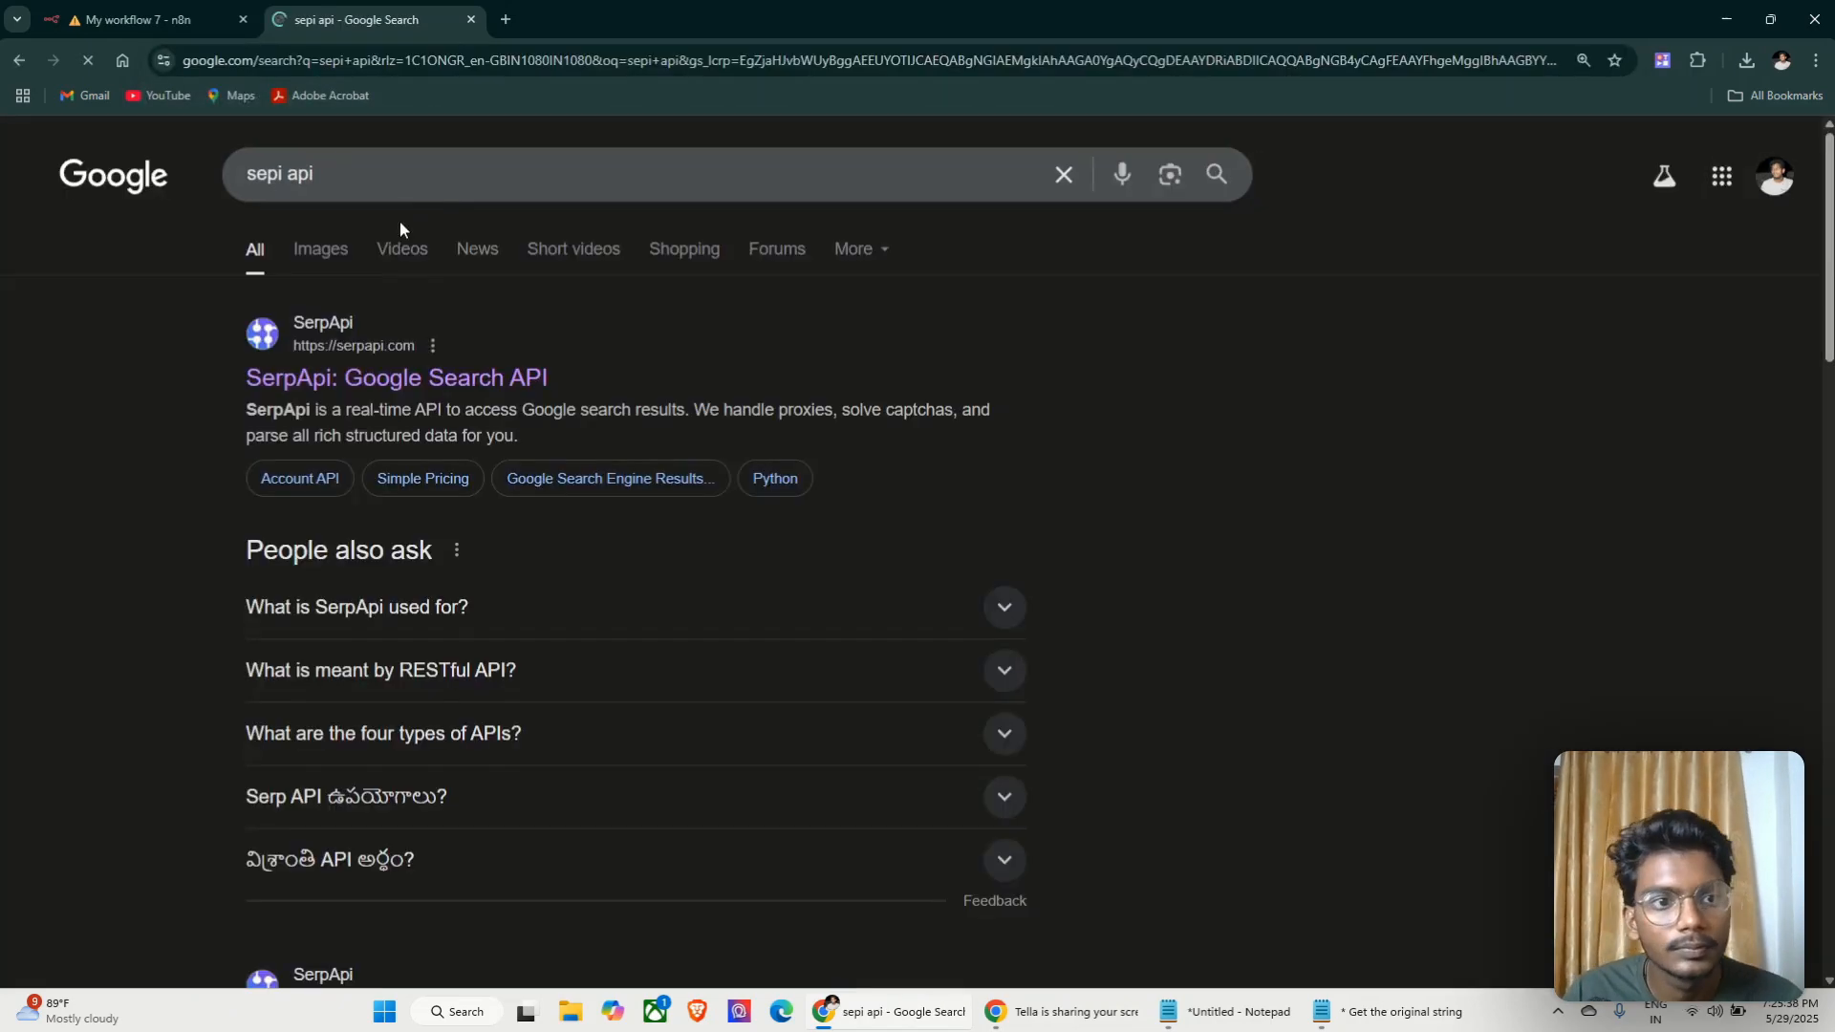
pyautogui.click(366, 382)
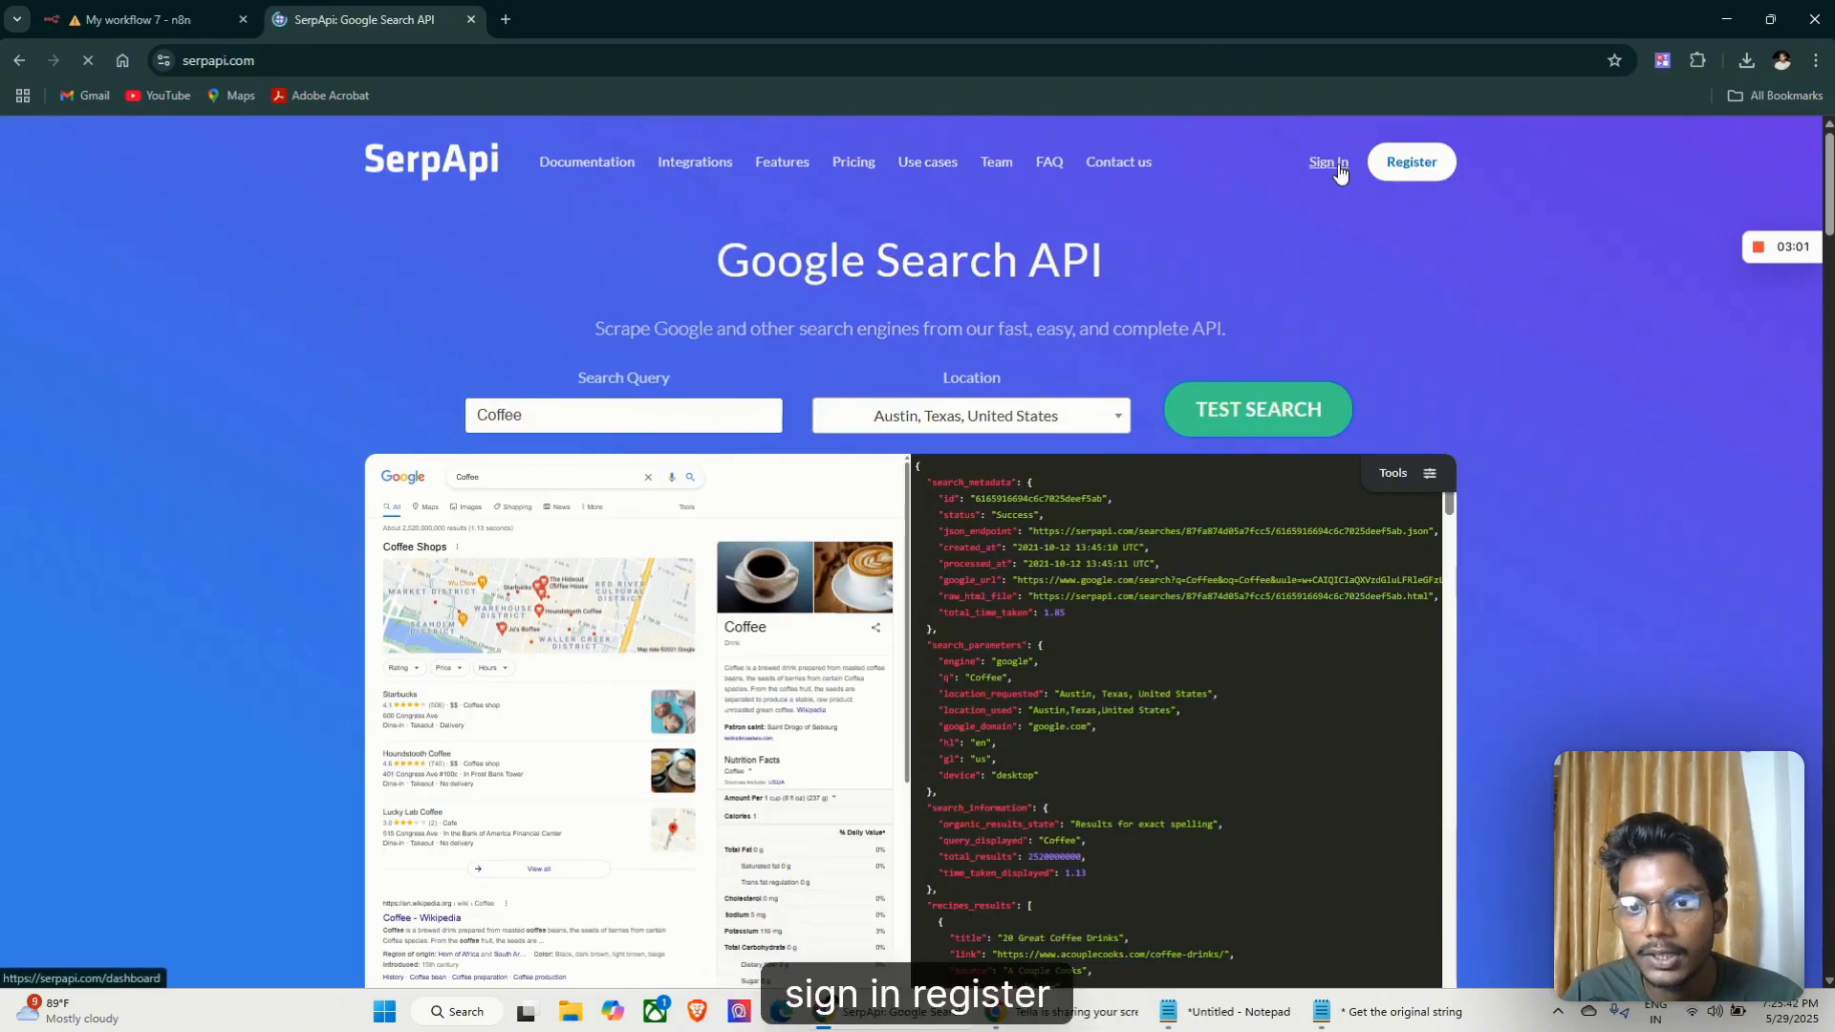
# Sign in to SerpApi with a Google account and copy the private API key from the dashboard
pyautogui.click(1329, 163)
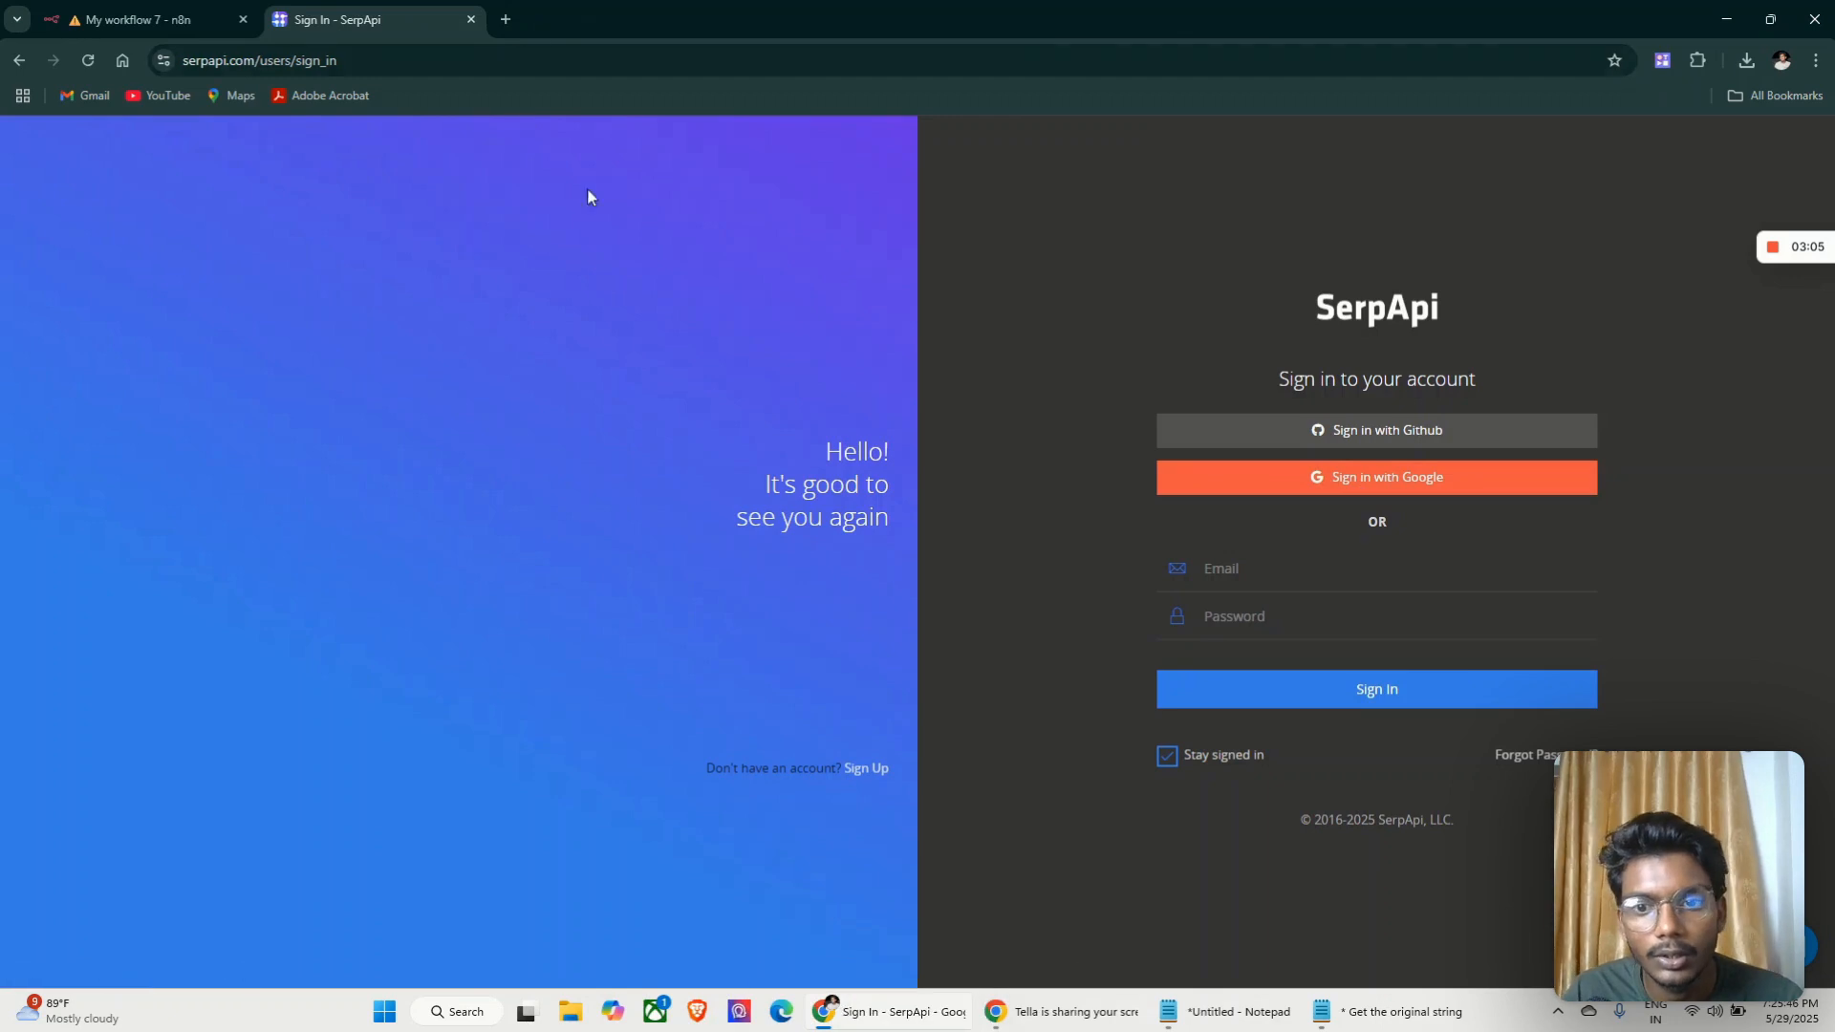
pyautogui.click(1234, 483)
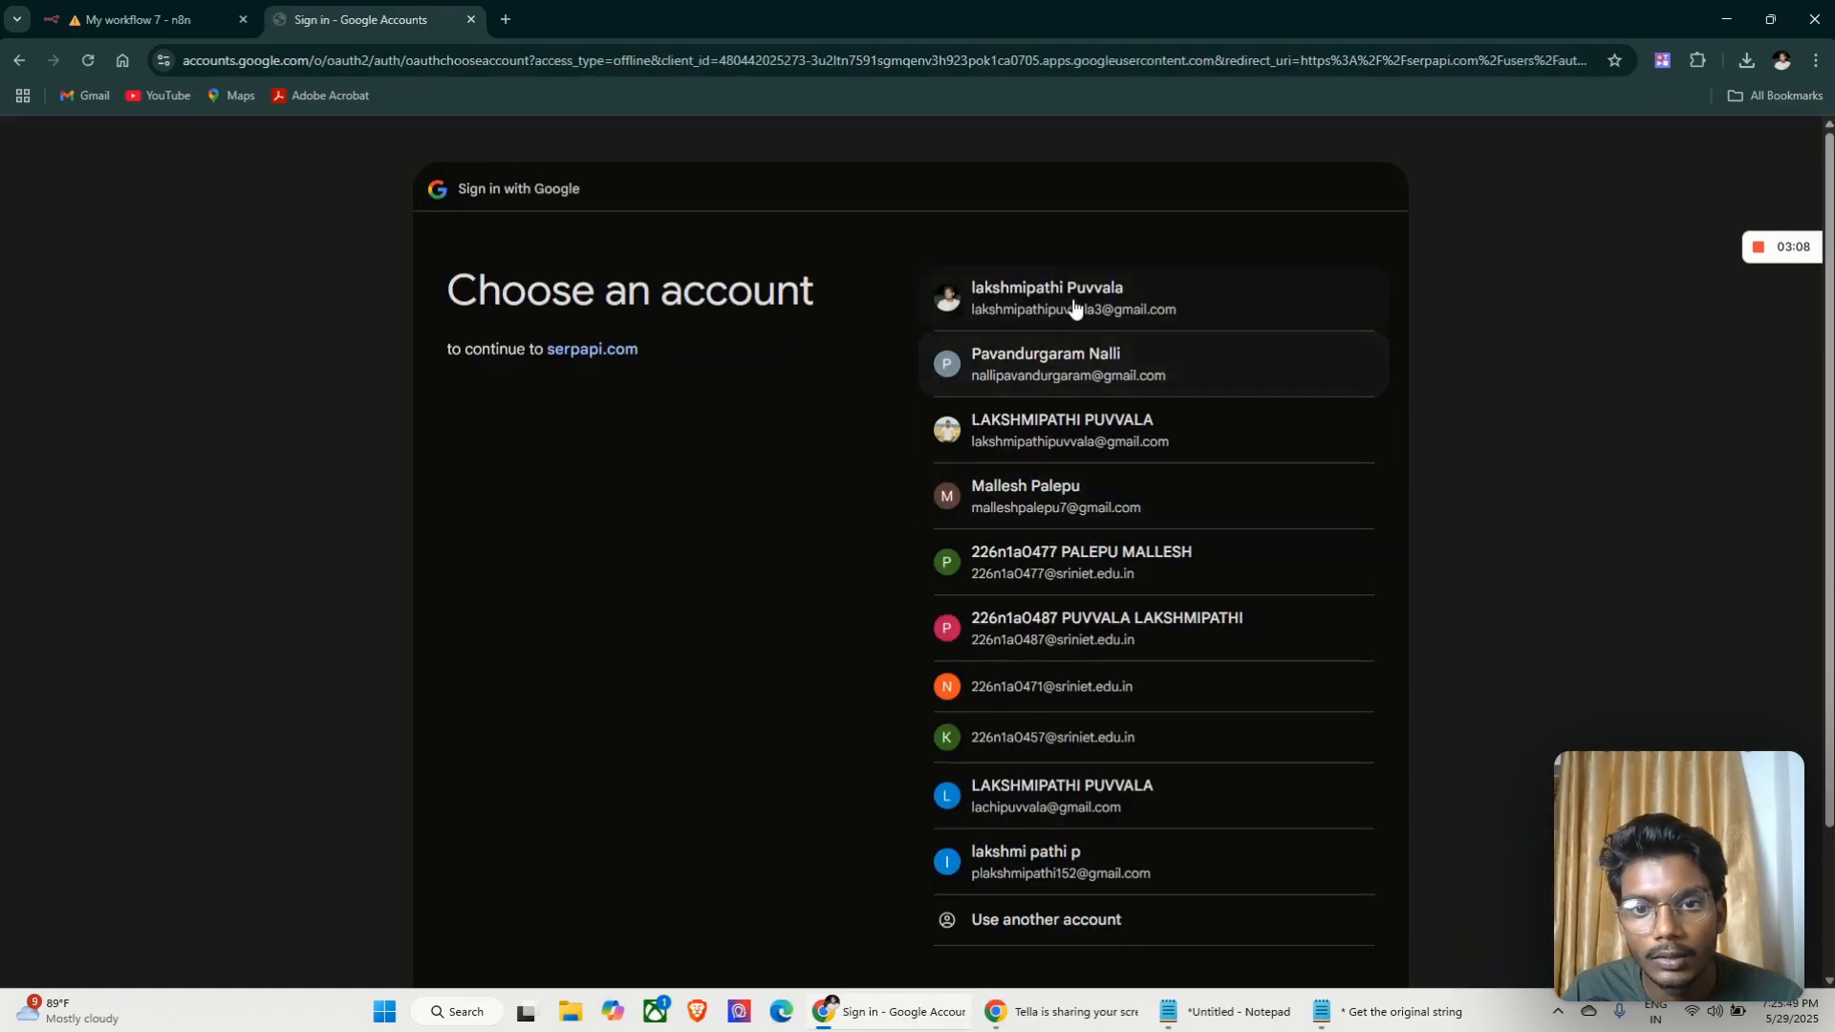
pyautogui.click(1074, 304)
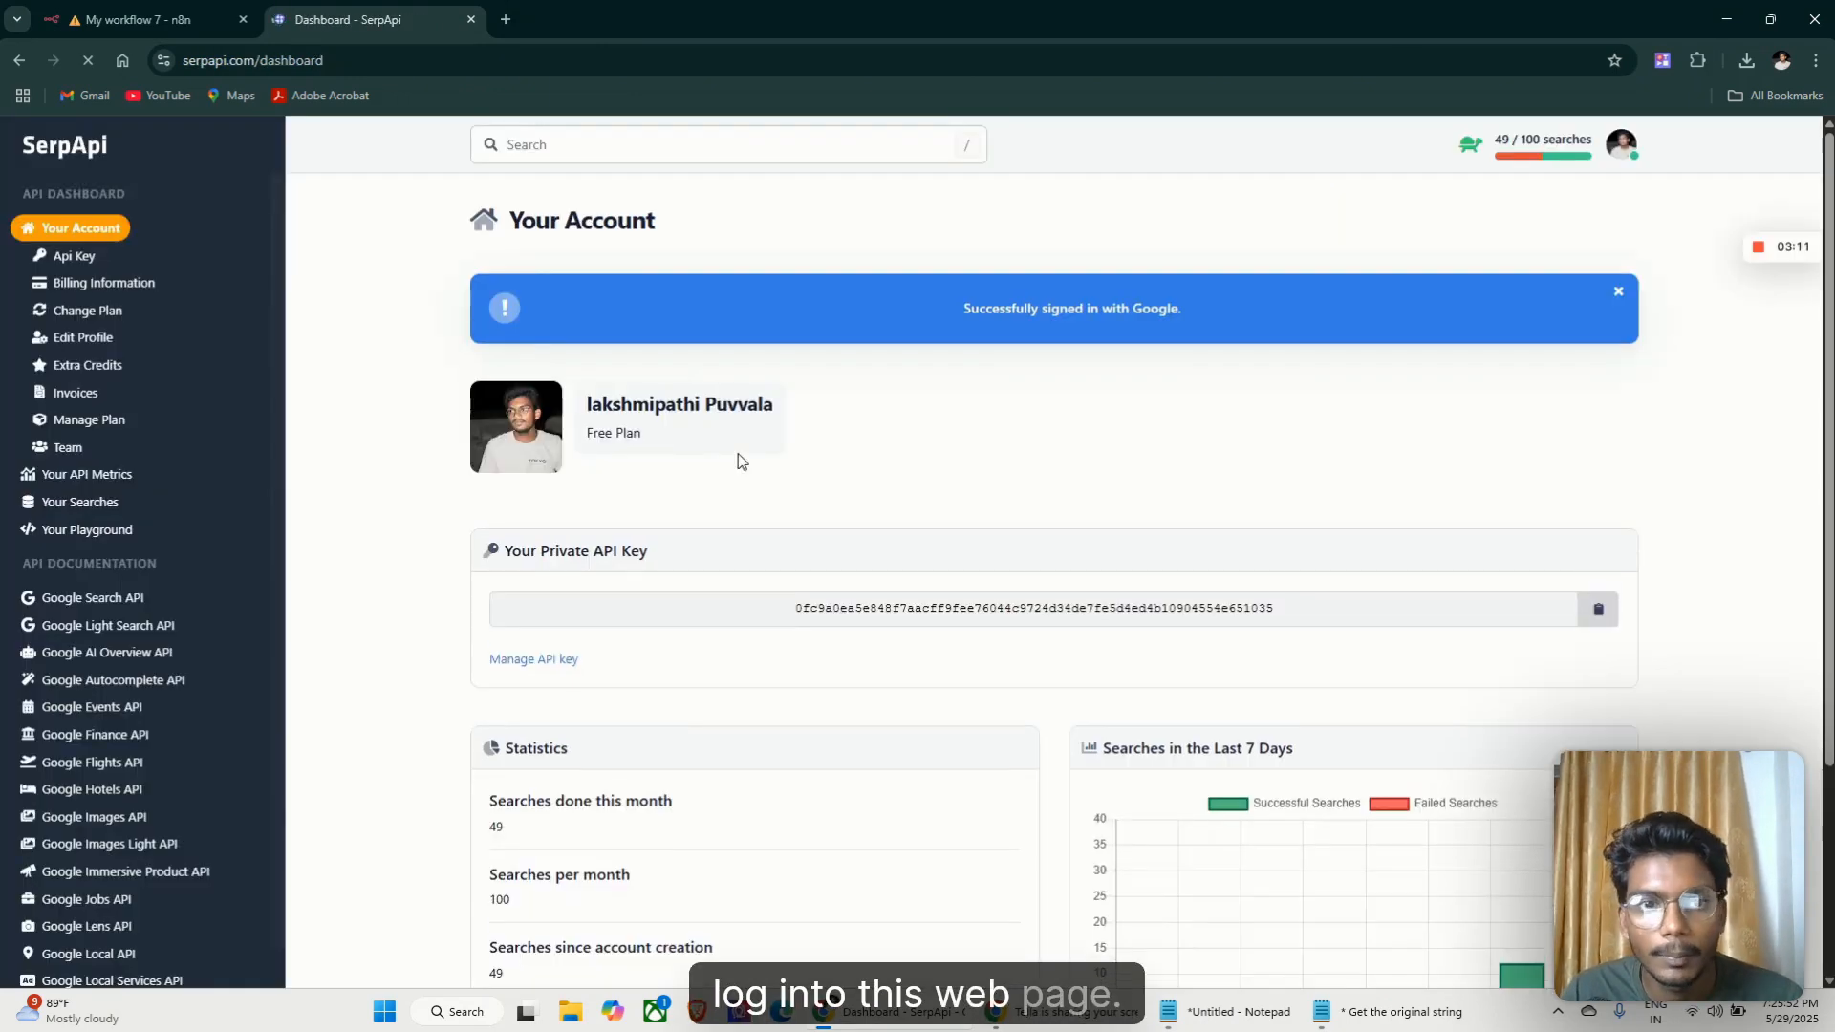
pyautogui.click(1598, 608)
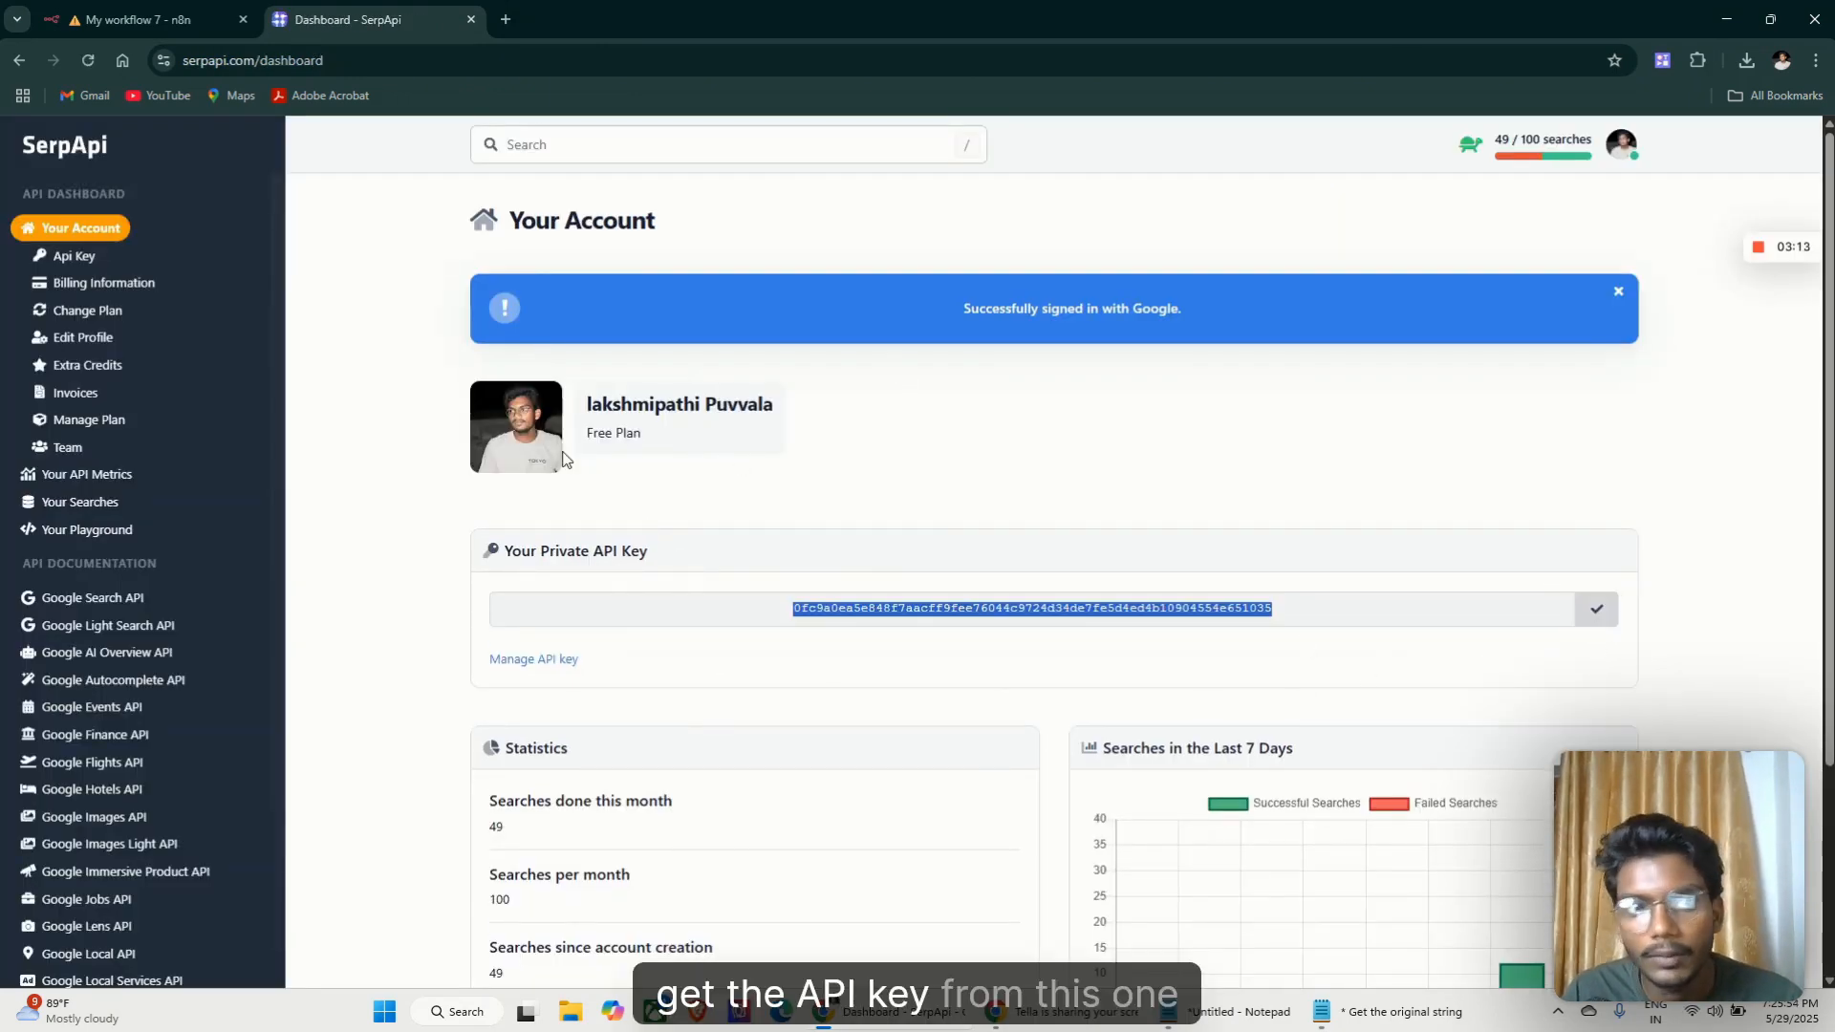
# Return to the n8n workflow, discard the unsaved SerpAPI credential and go back to the canvas
pyautogui.click(232, 32)
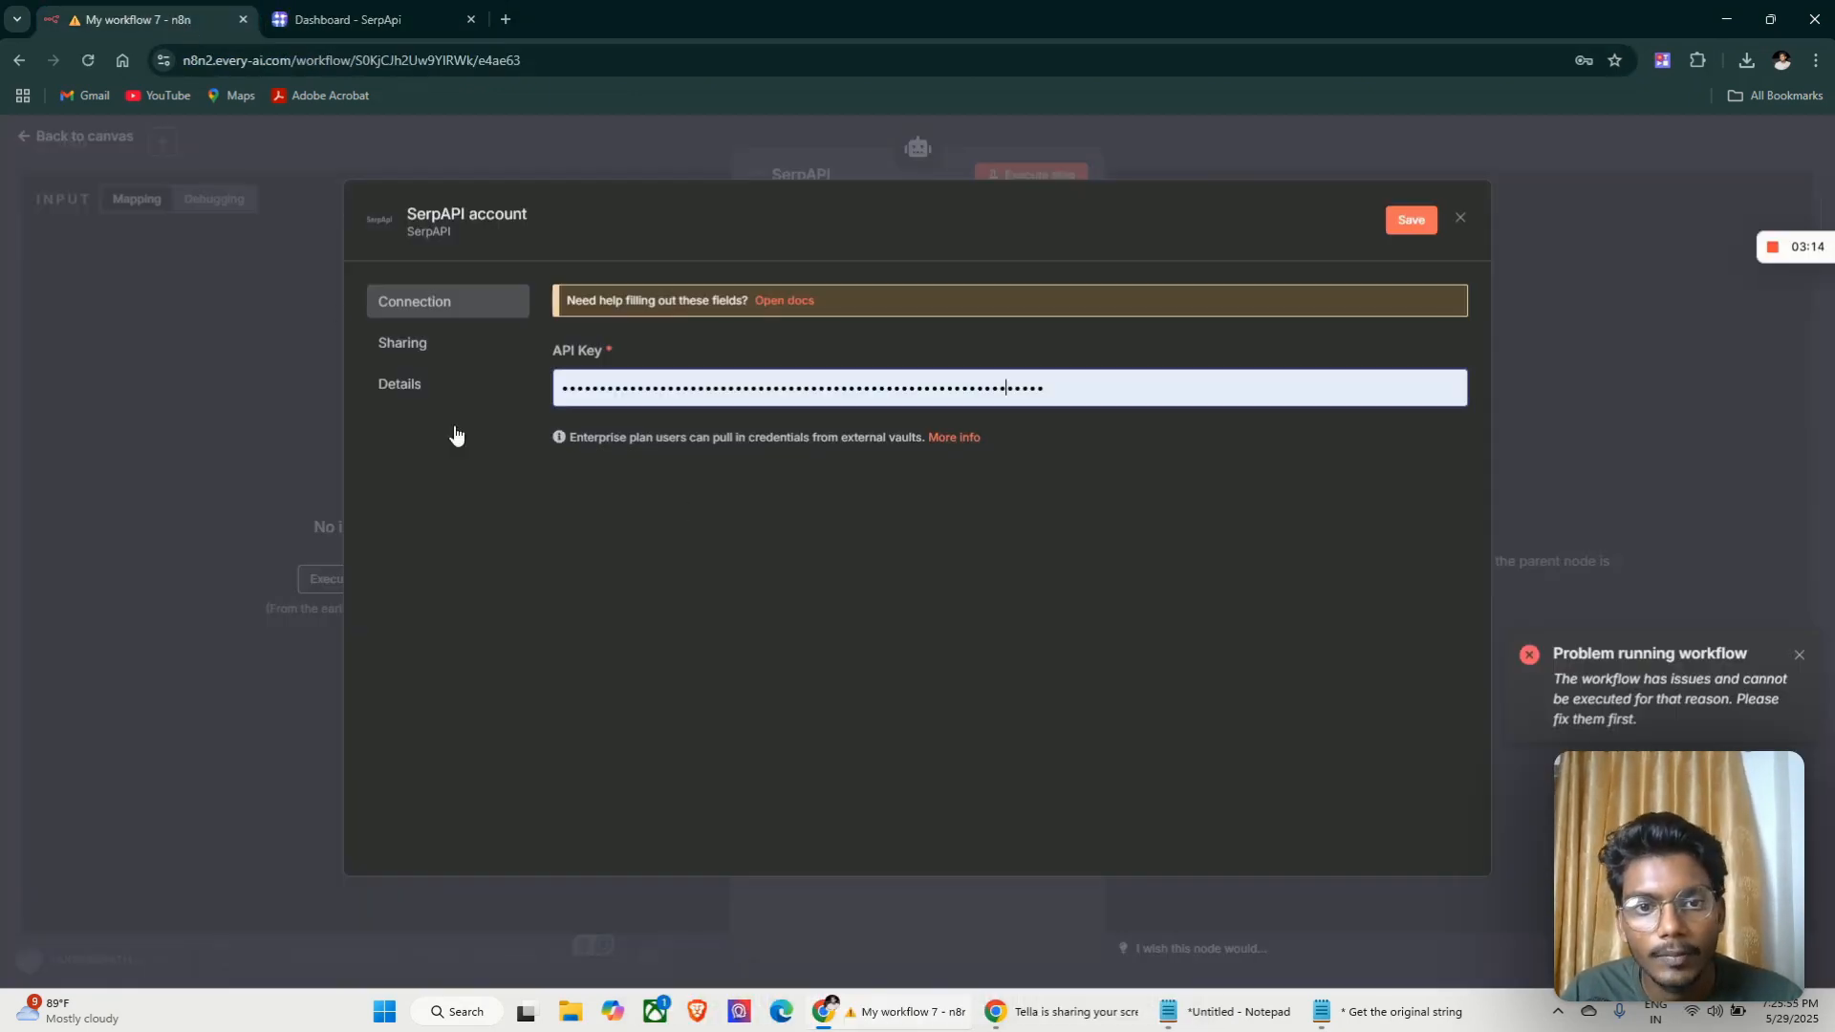
pyautogui.click(1459, 219)
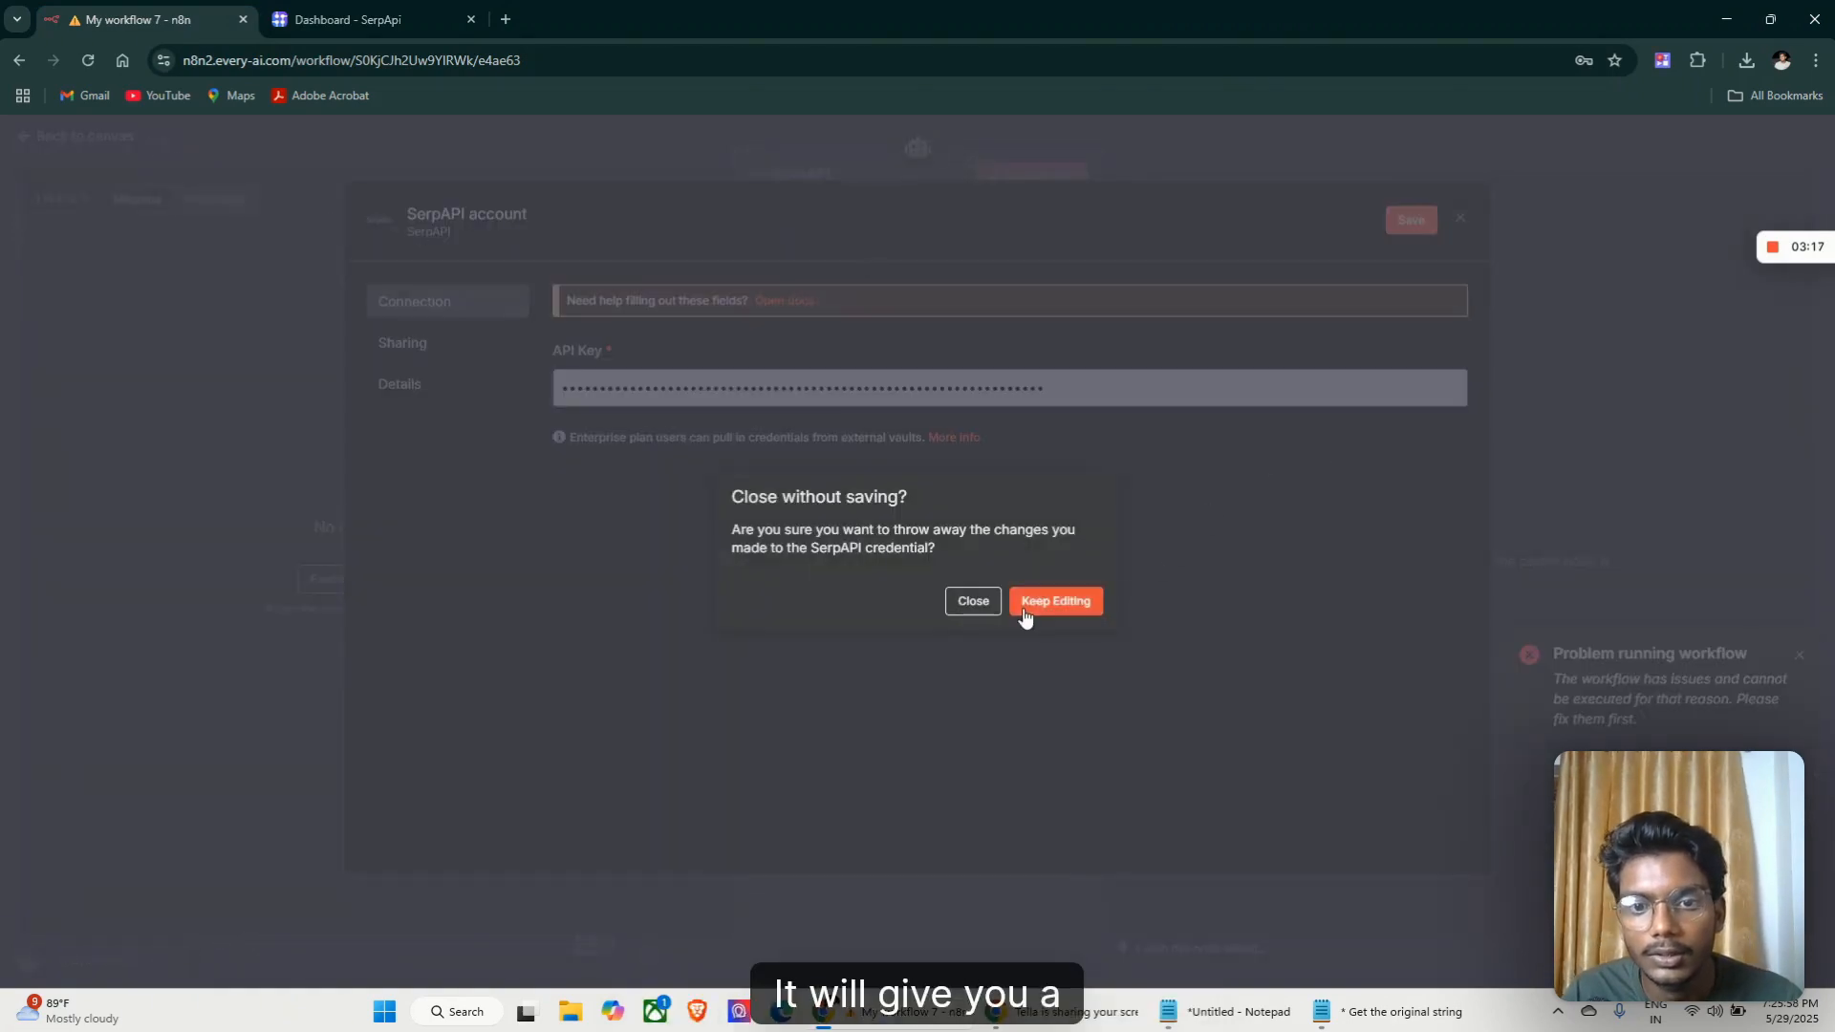
pyautogui.click(973, 601)
pyautogui.click(111, 146)
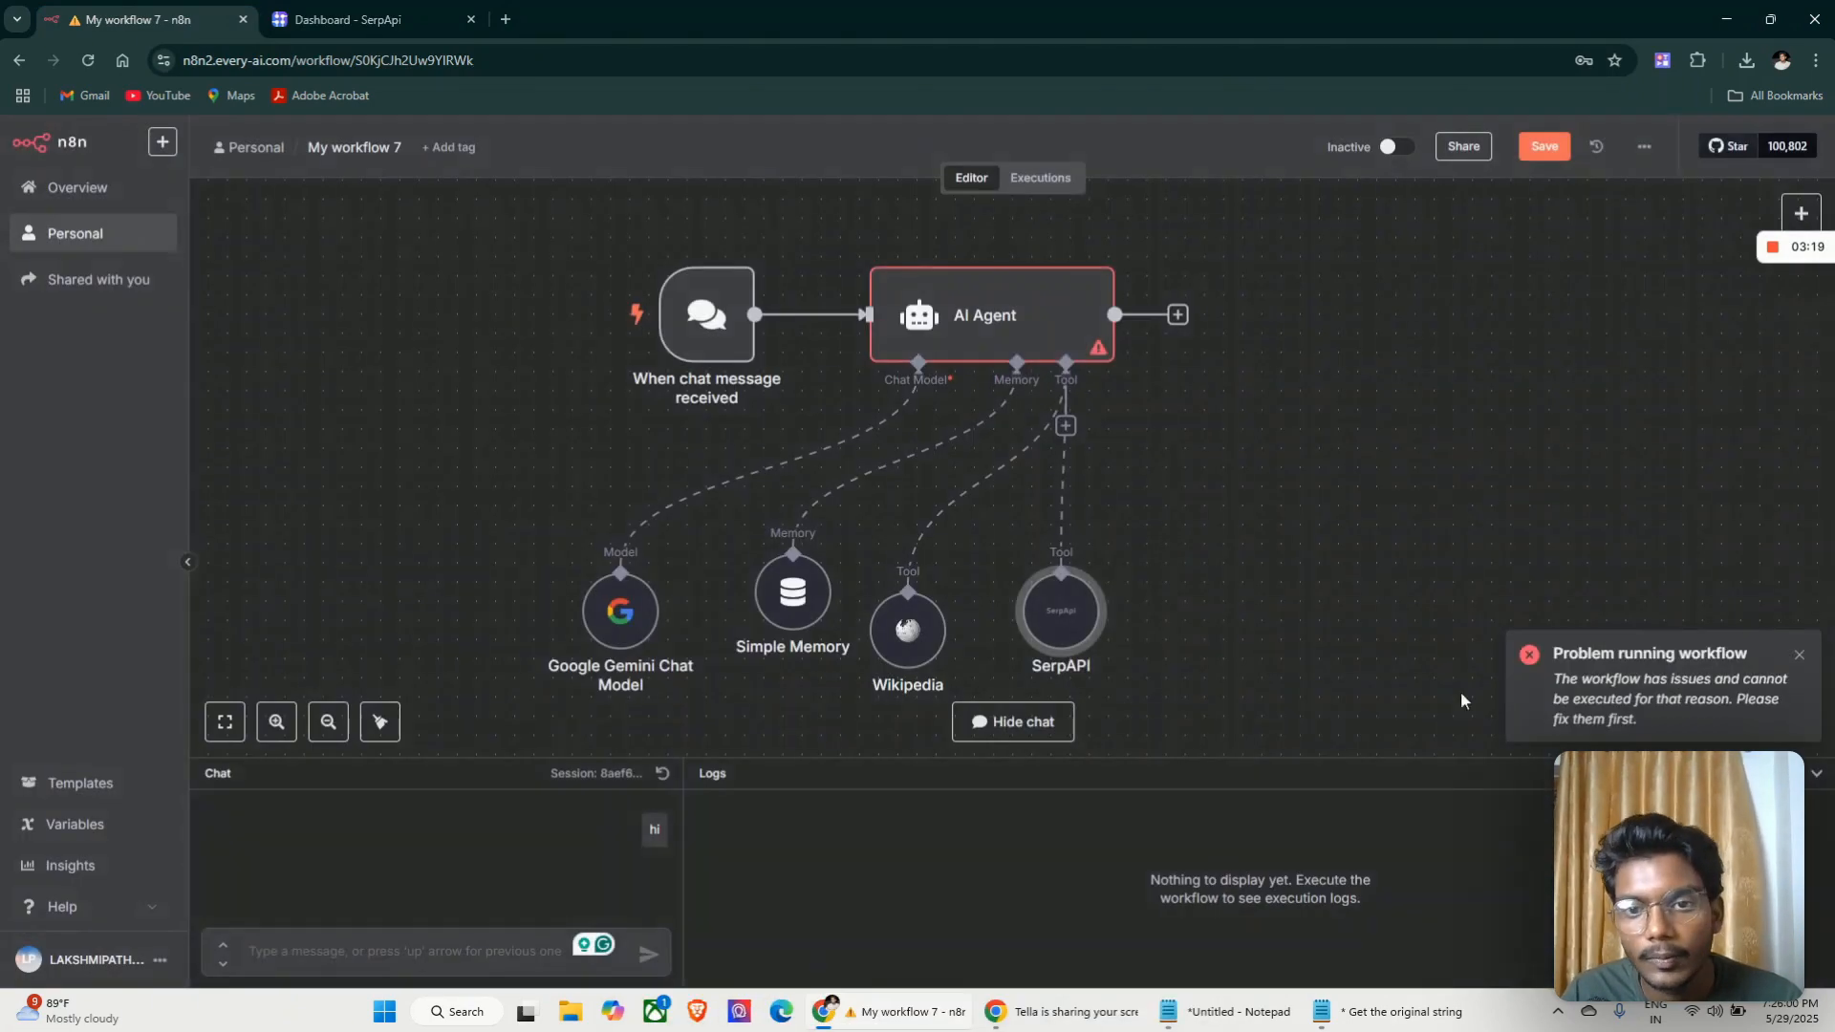
# Add a Code node after the AI Agent
pyautogui.click(1177, 314)
pyautogui.write('co')
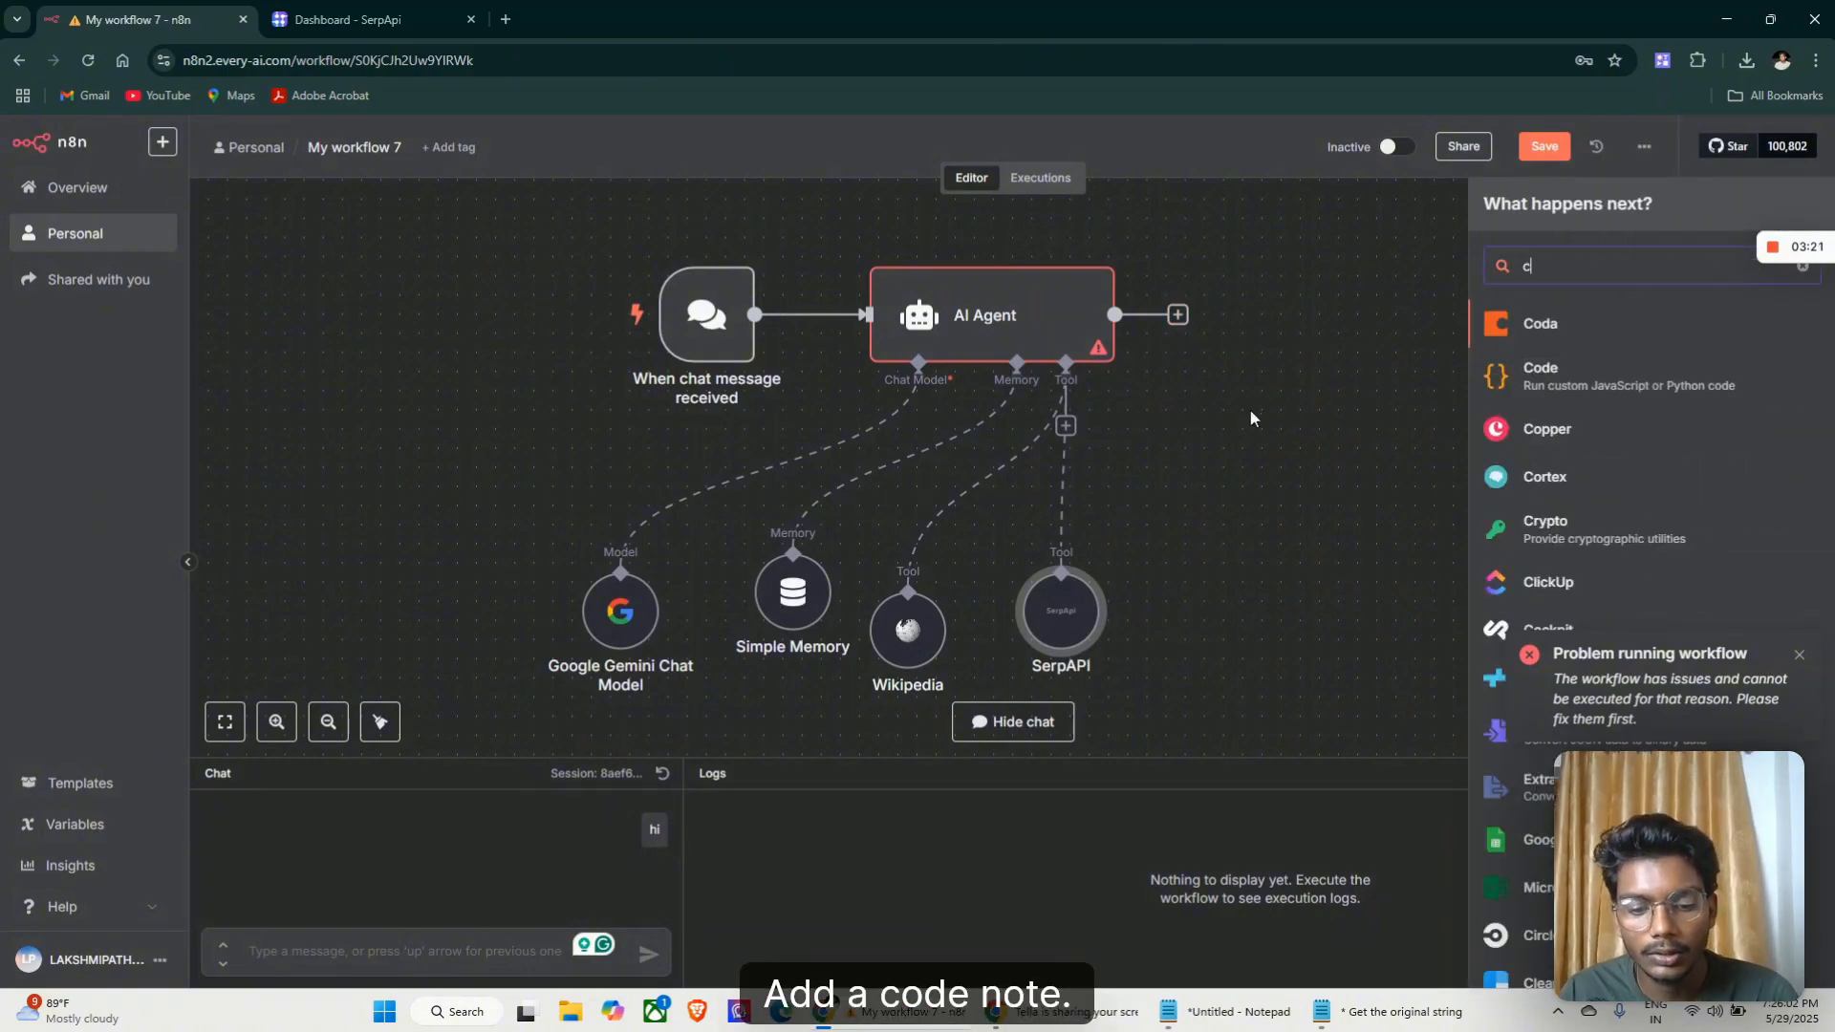
pyautogui.write('de')
pyautogui.press('Return')
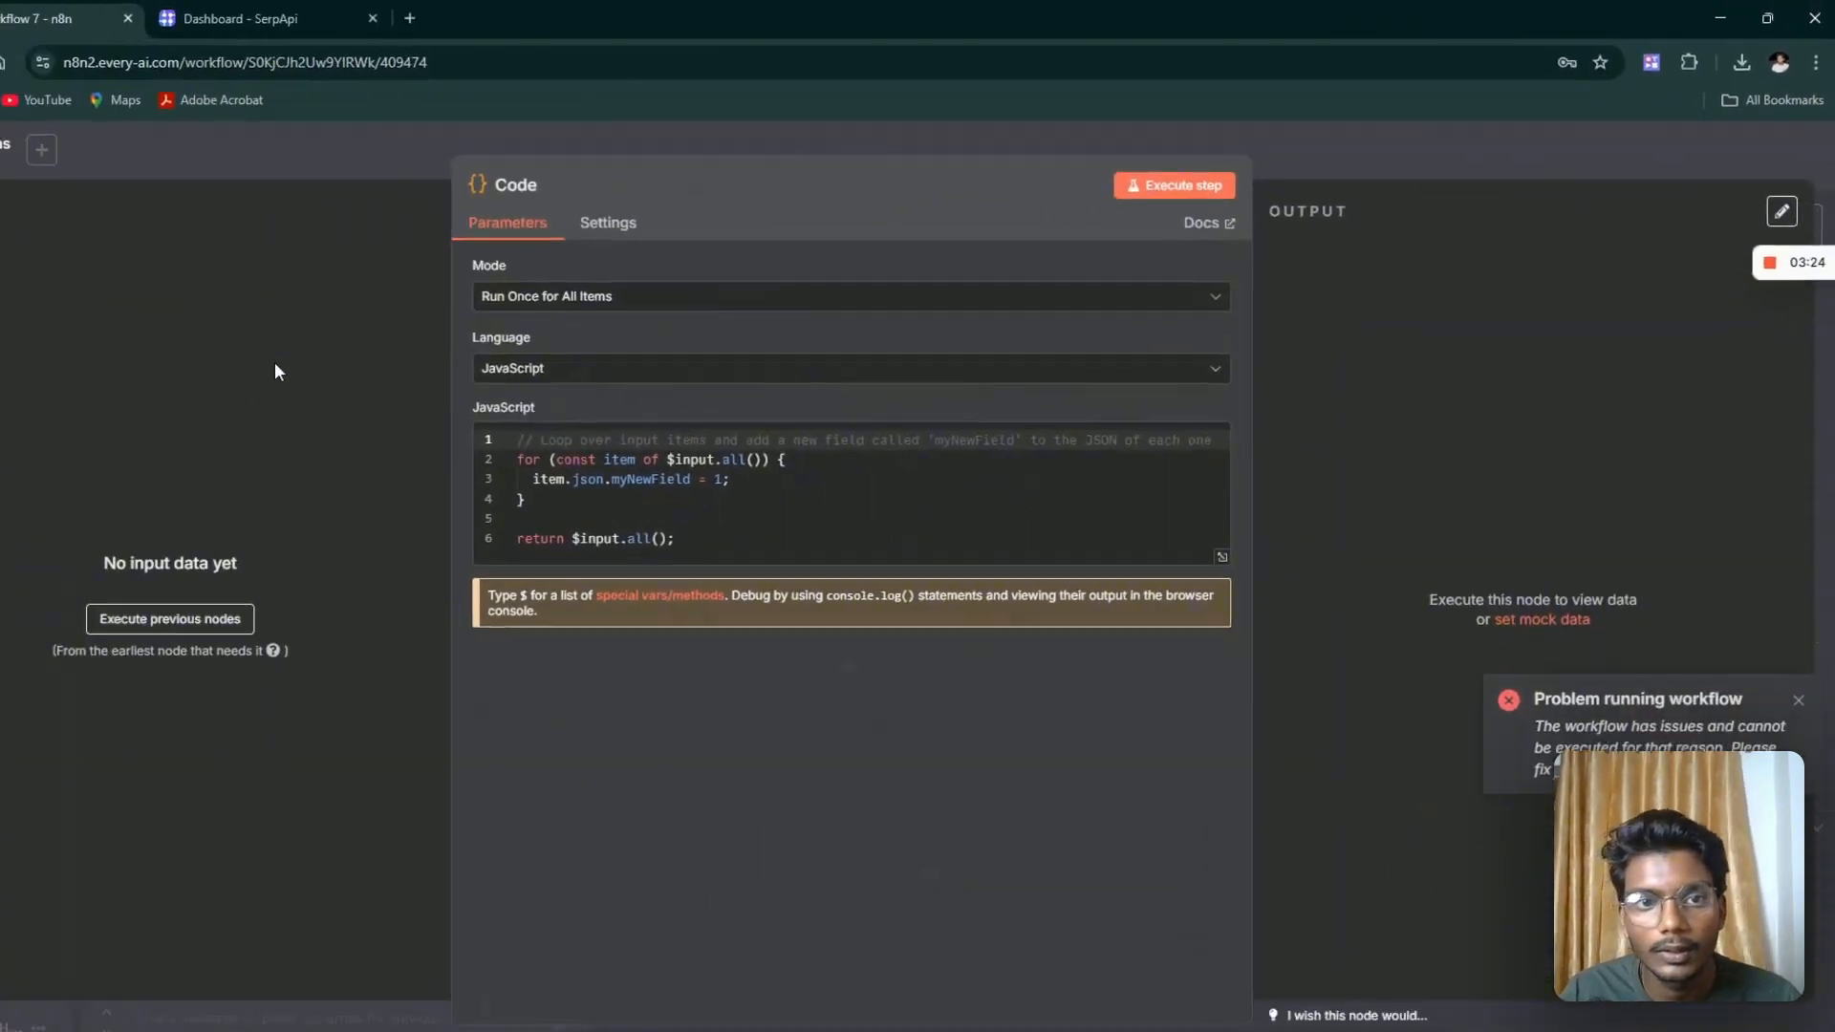
# Replace the Code node's default JavaScript with the prompt-cleaning script from the Notepad file and return to the canvas
pyautogui.hotkey('ctrl', 'a')
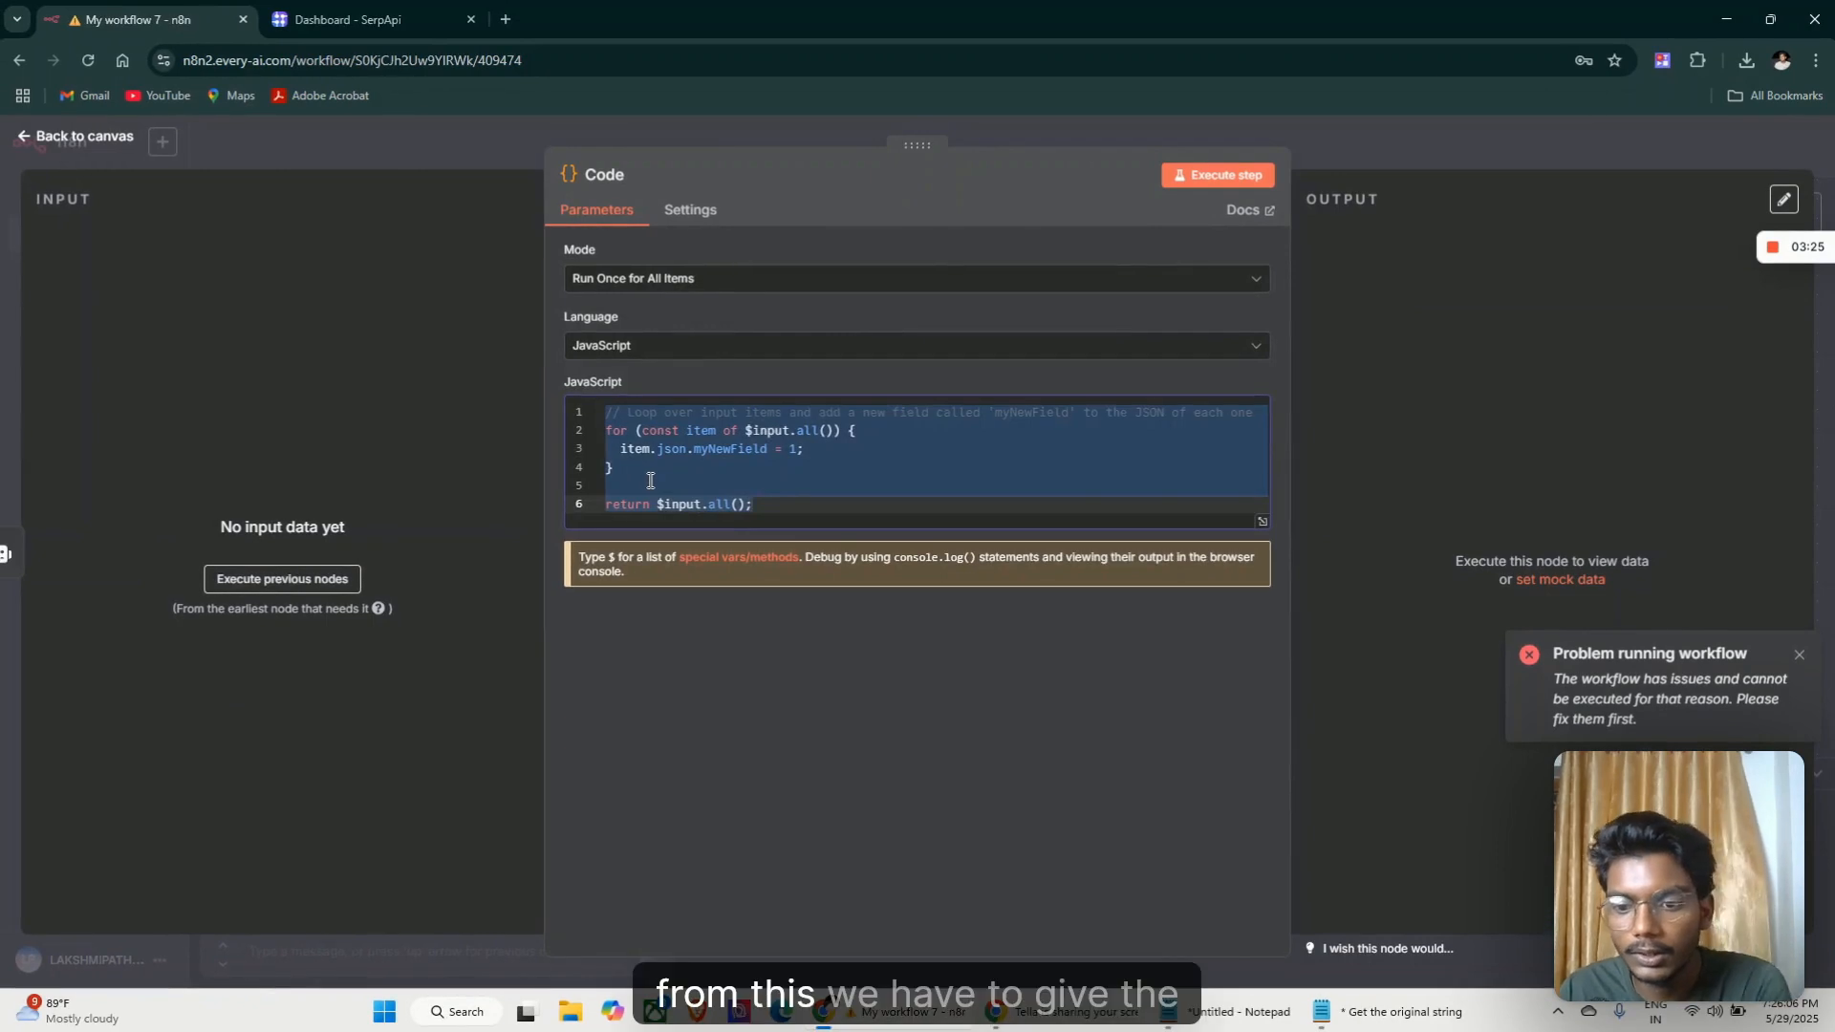
pyautogui.press('BackSpace')
pyautogui.click(1385, 1018)
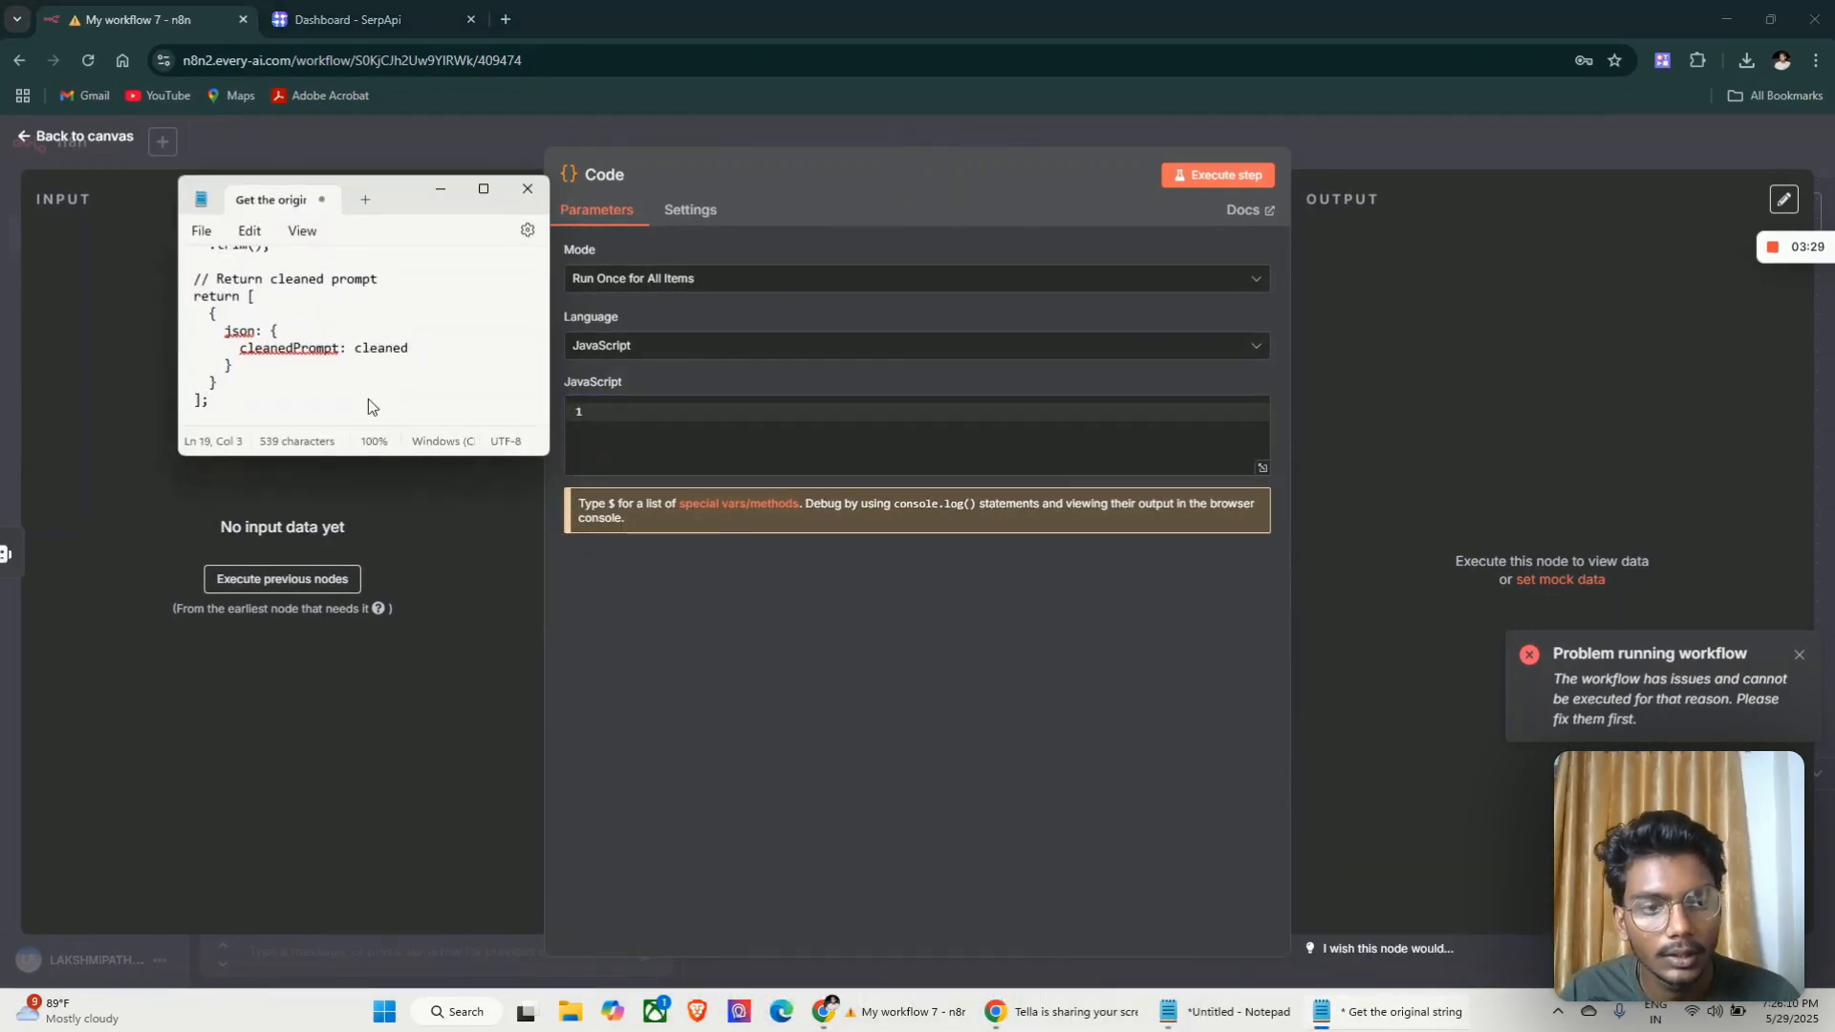
pyautogui.hotkey('ctrl', 'a')
pyautogui.hotkey('ctrl', 'c')
pyautogui.click(634, 416)
pyautogui.hotkey('ctrl', 'v')
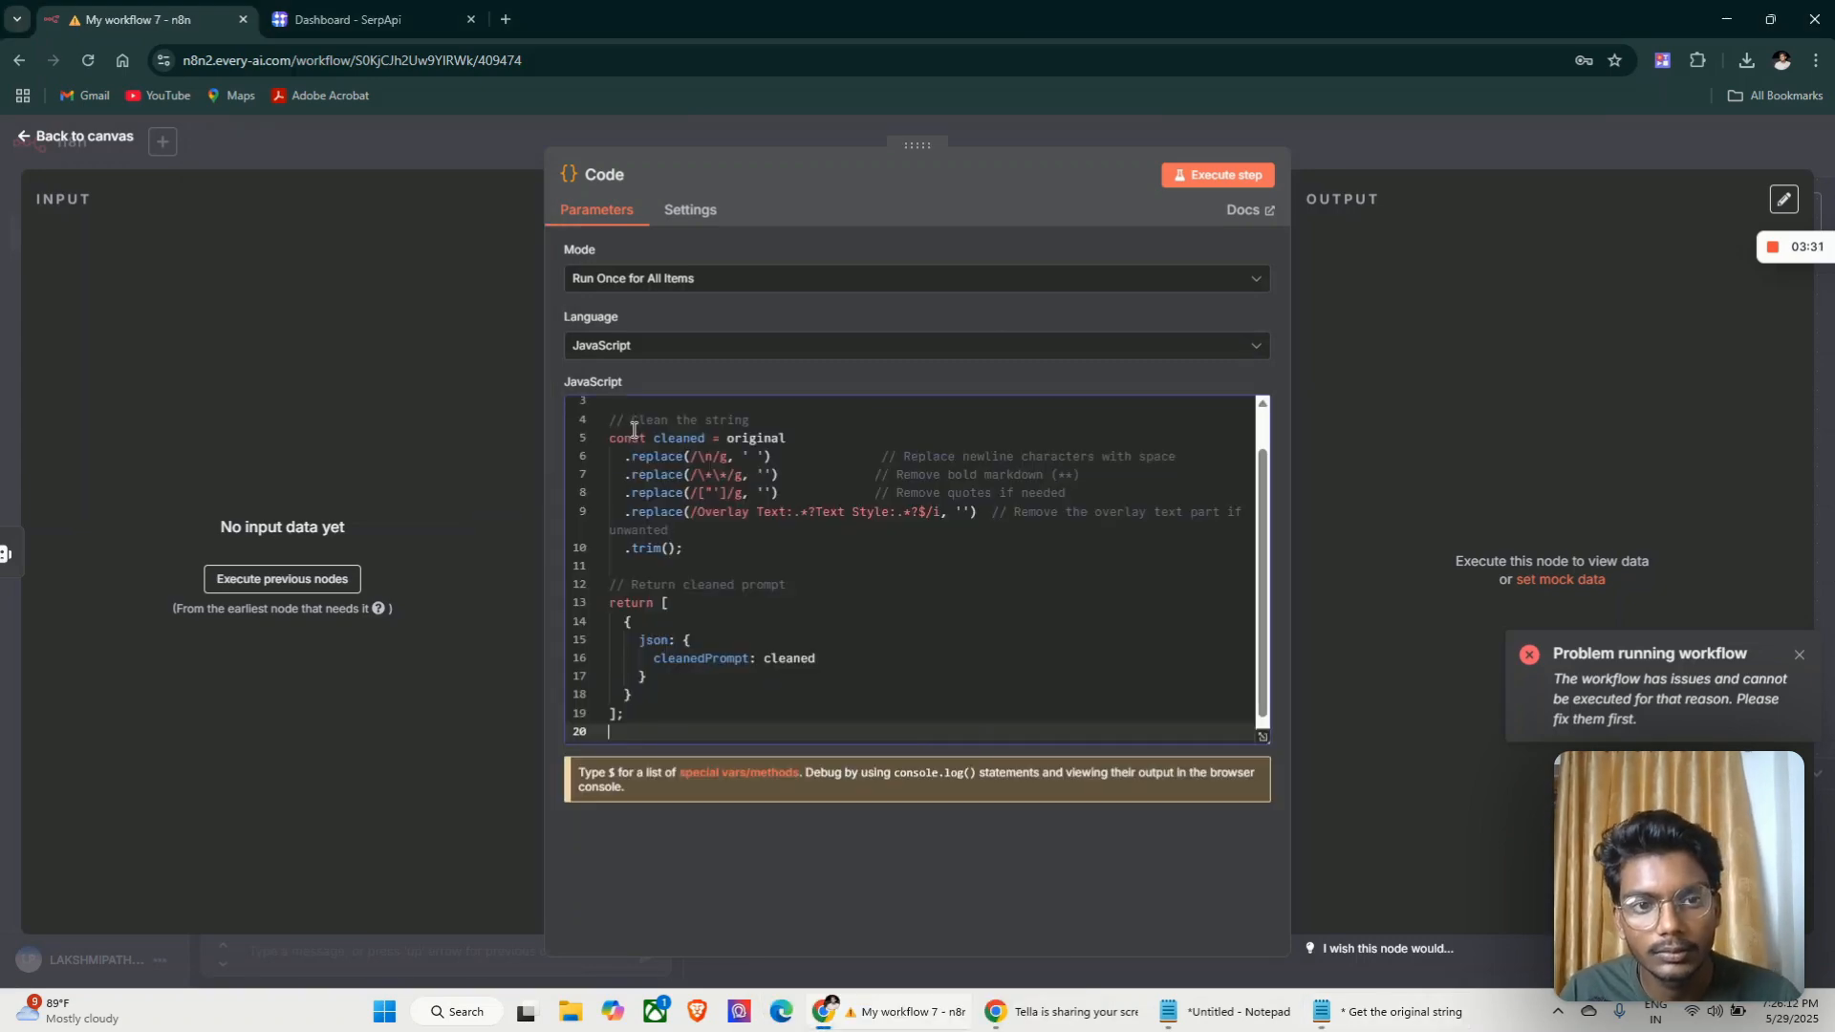
pyautogui.click(84, 136)
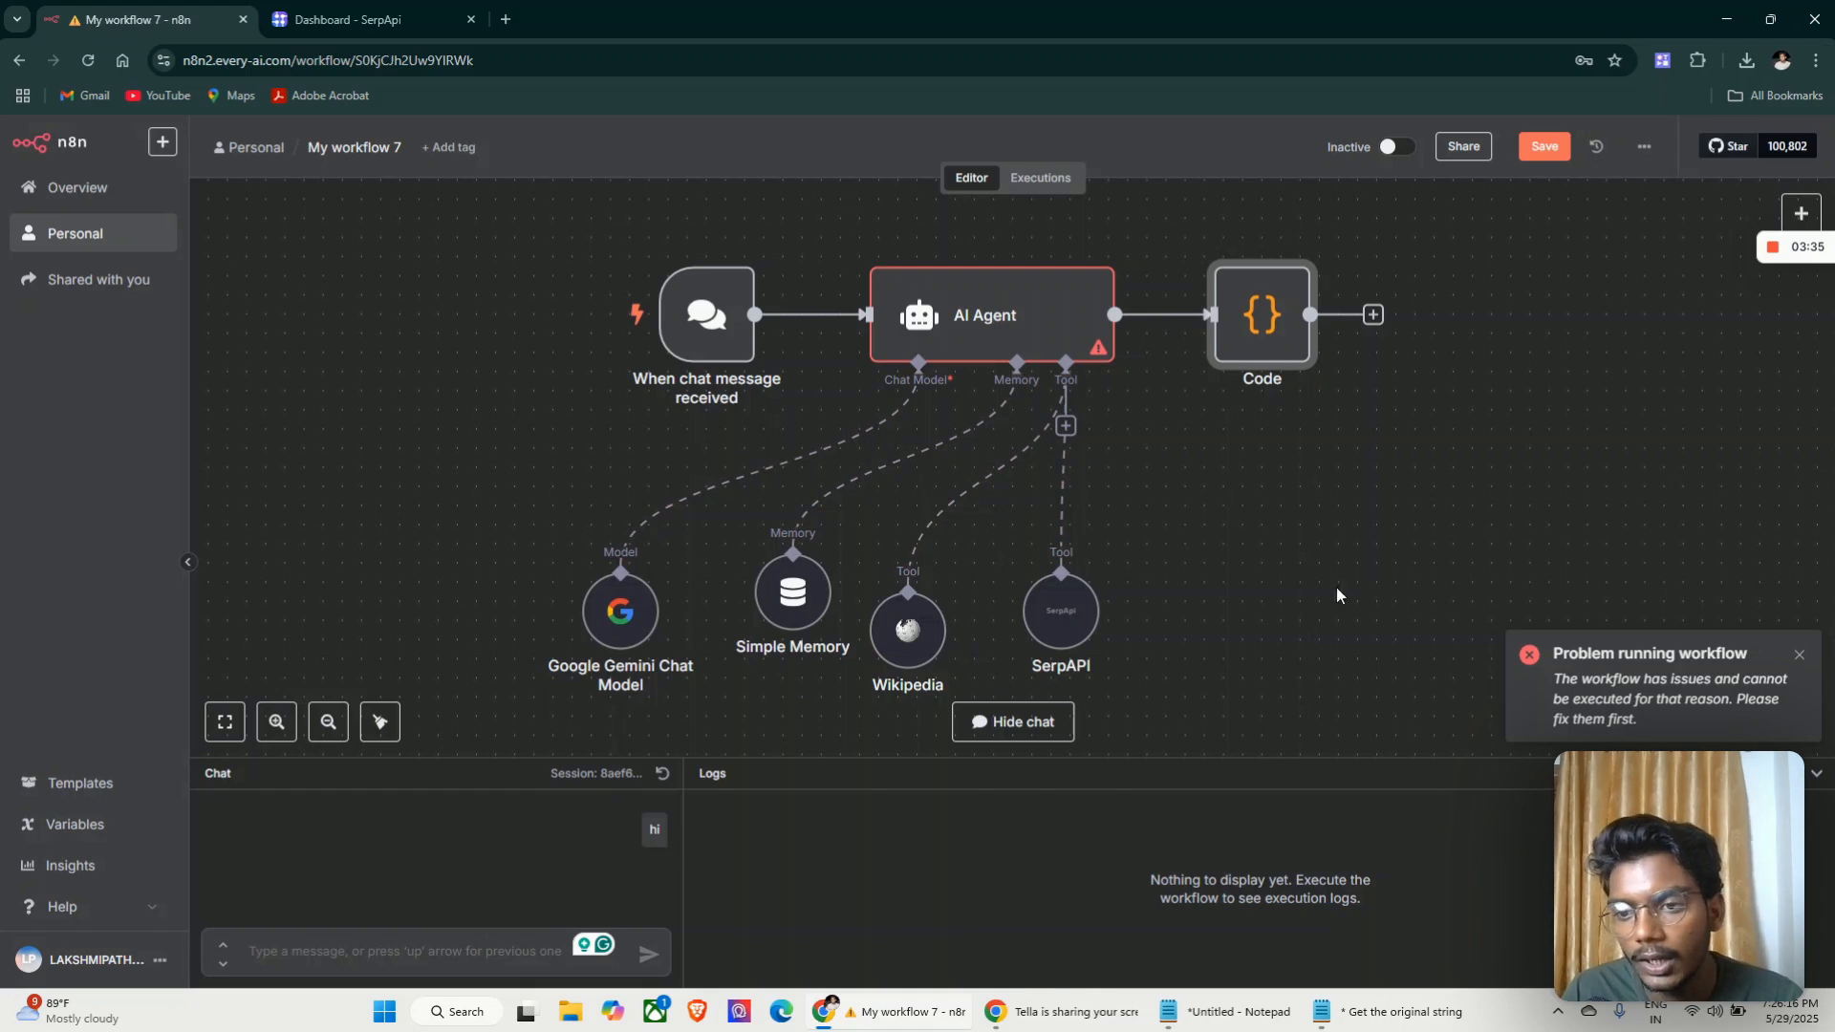
# Dismiss the workflow error notification and save My workflow 7
pyautogui.click(1800, 656)
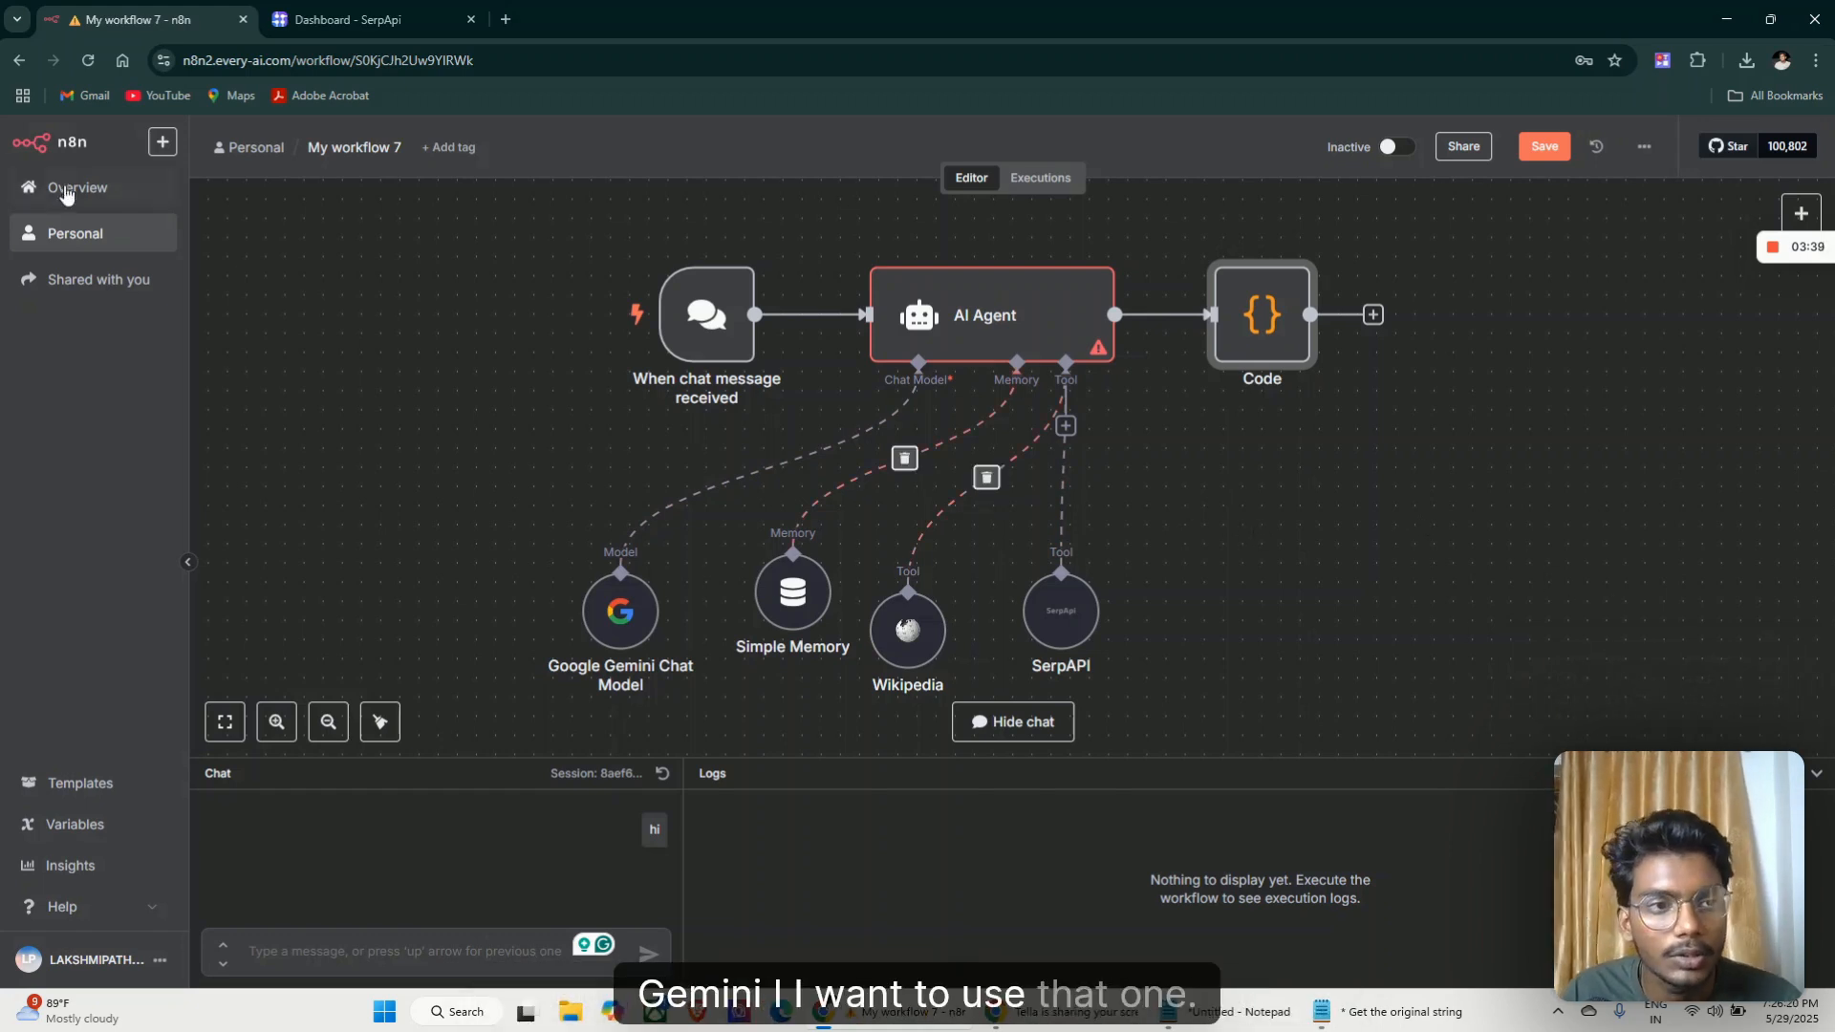
pyautogui.click(74, 233)
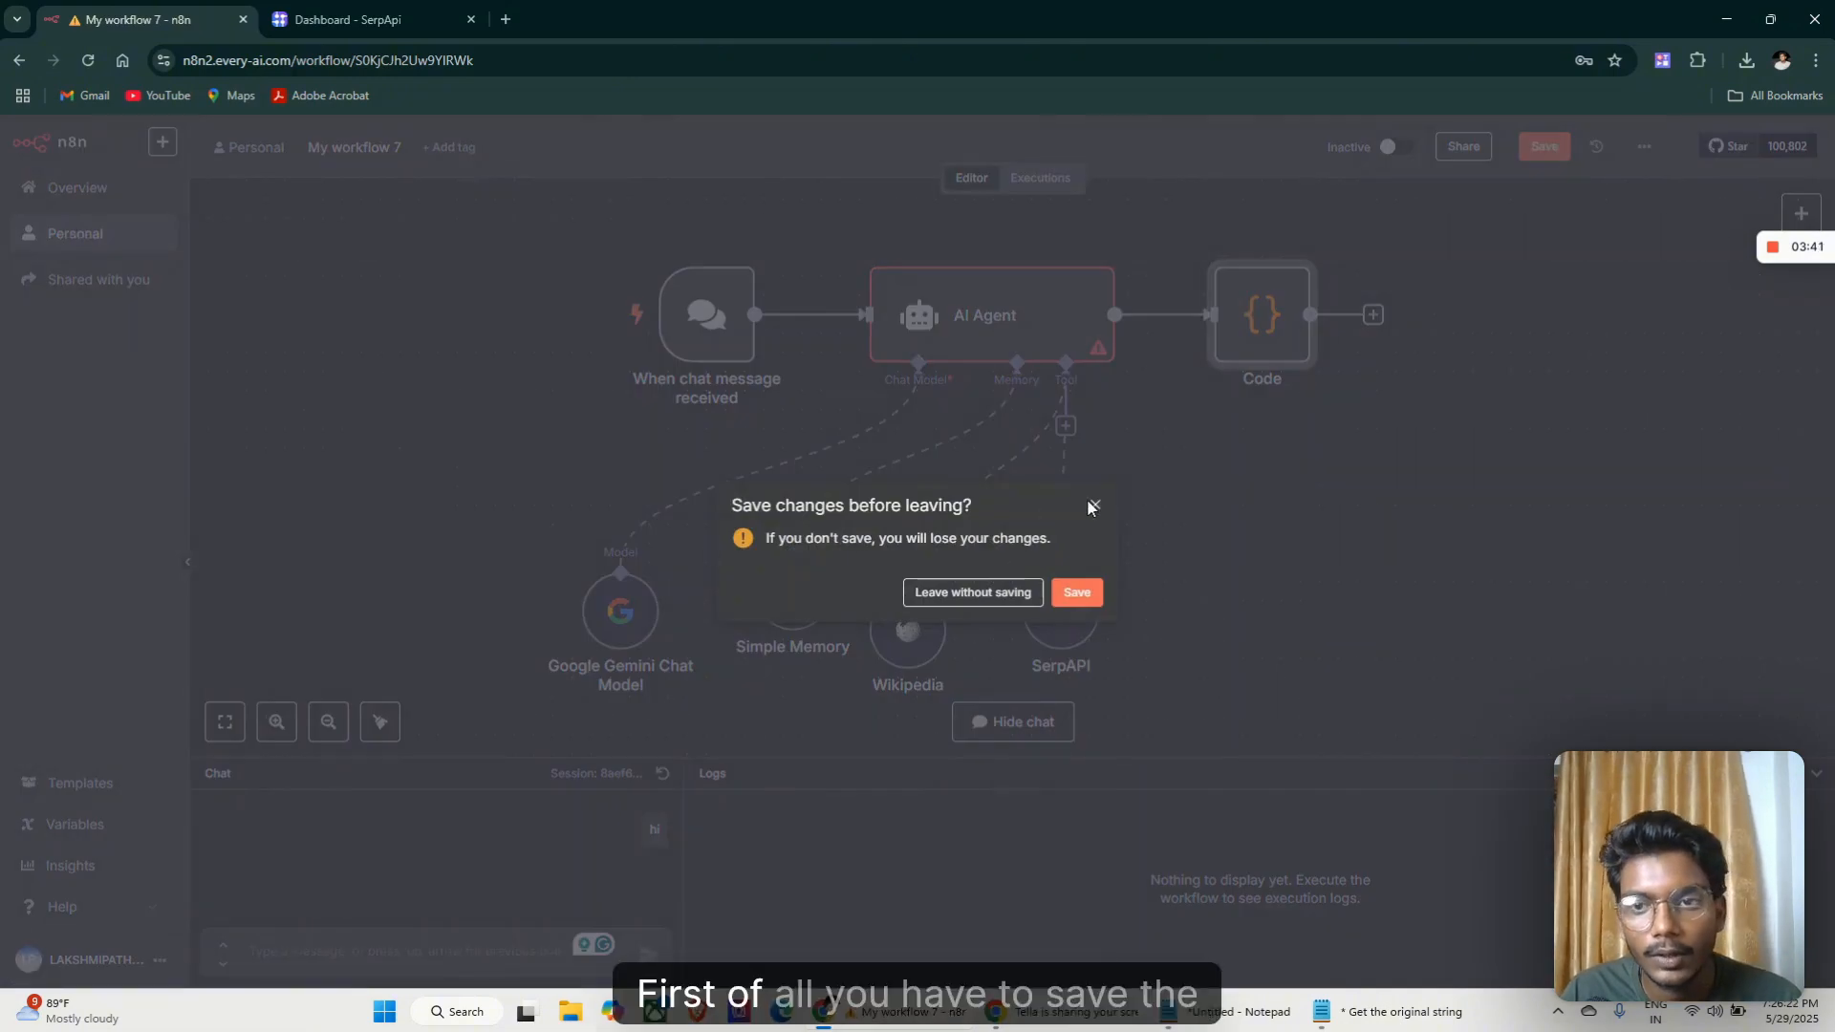
pyautogui.click(1094, 505)
pyautogui.click(1545, 146)
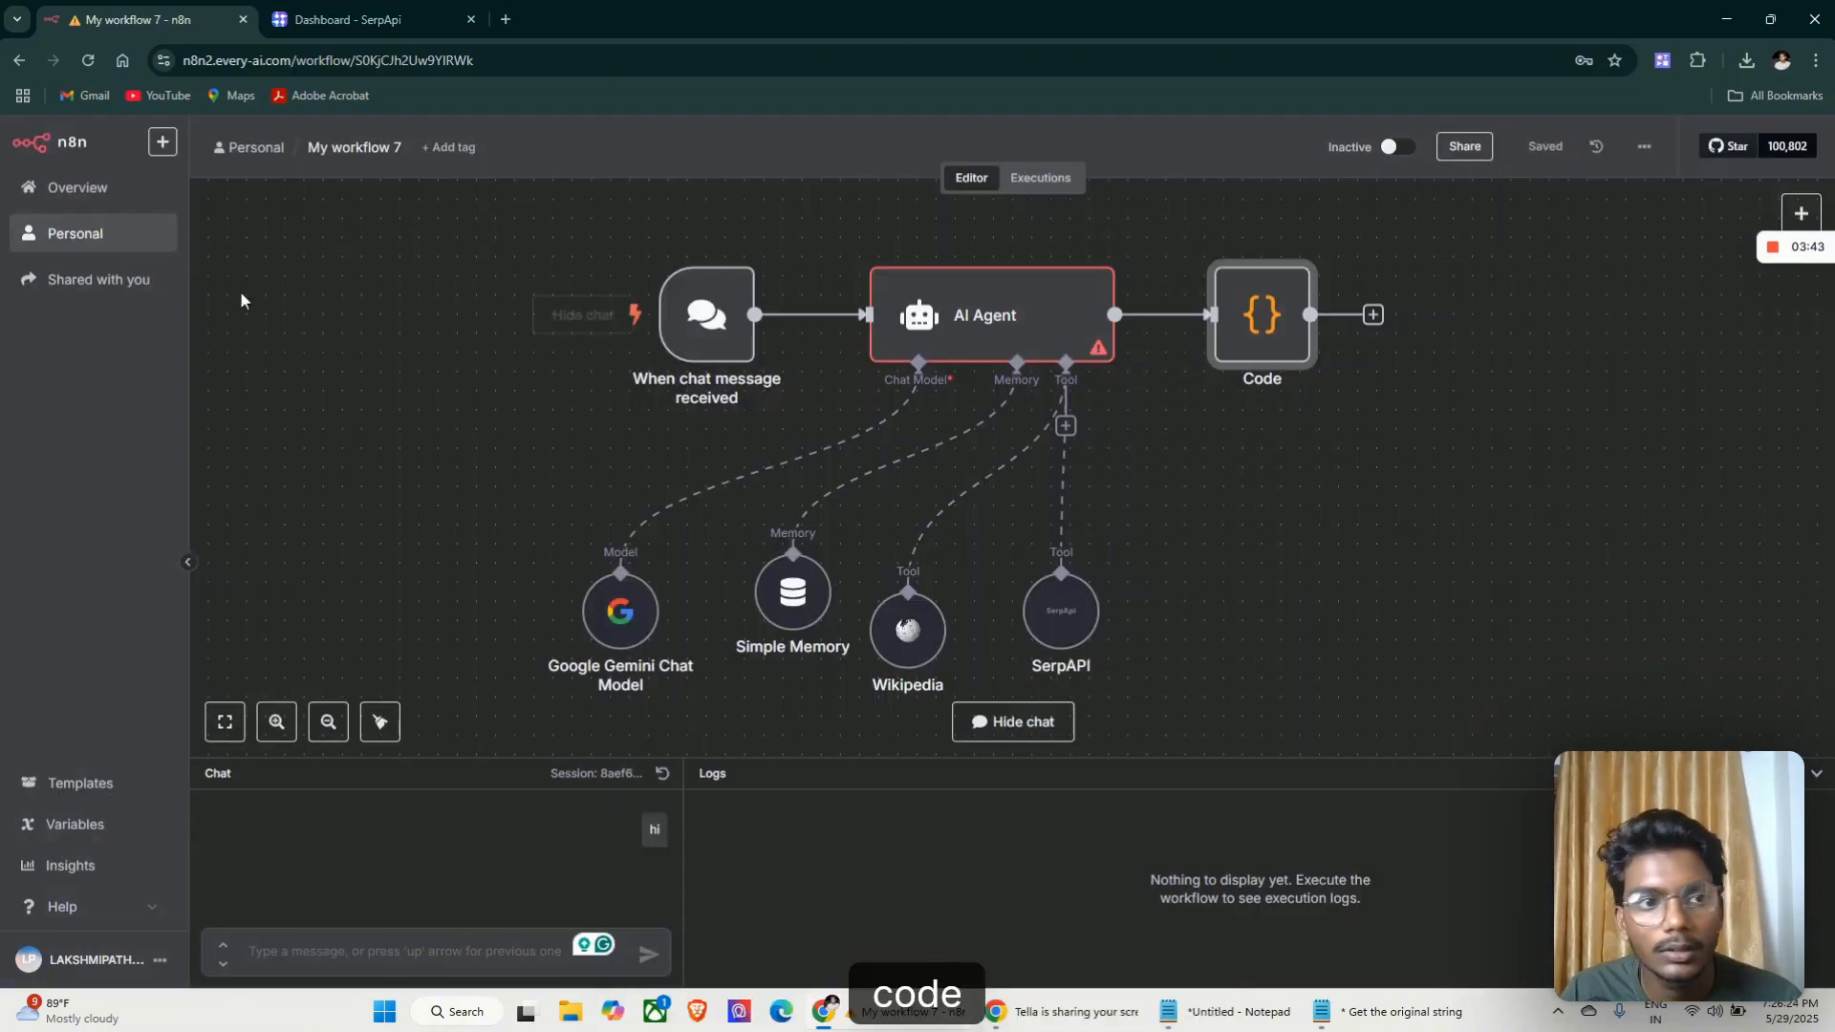
# Open the gemini_image_creation workflow from the personal workflows and copy all of its nodes
pyautogui.click(38, 251)
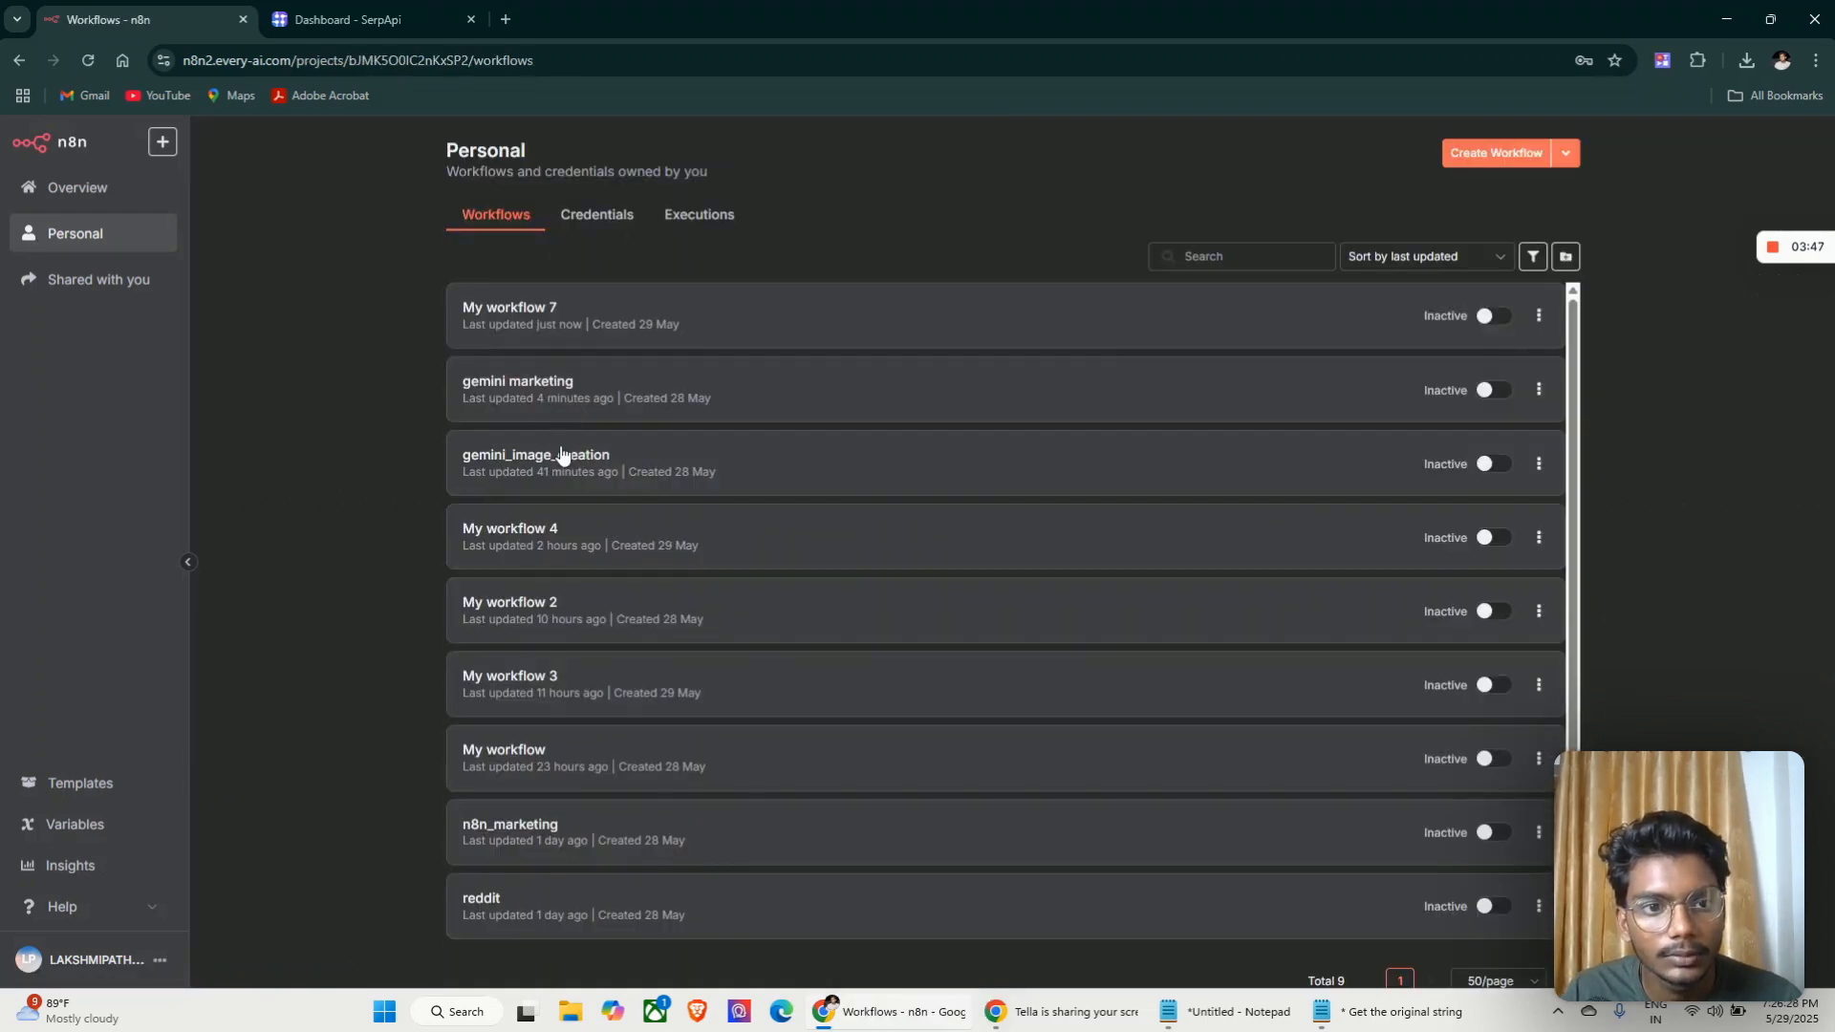
pyautogui.click(562, 455)
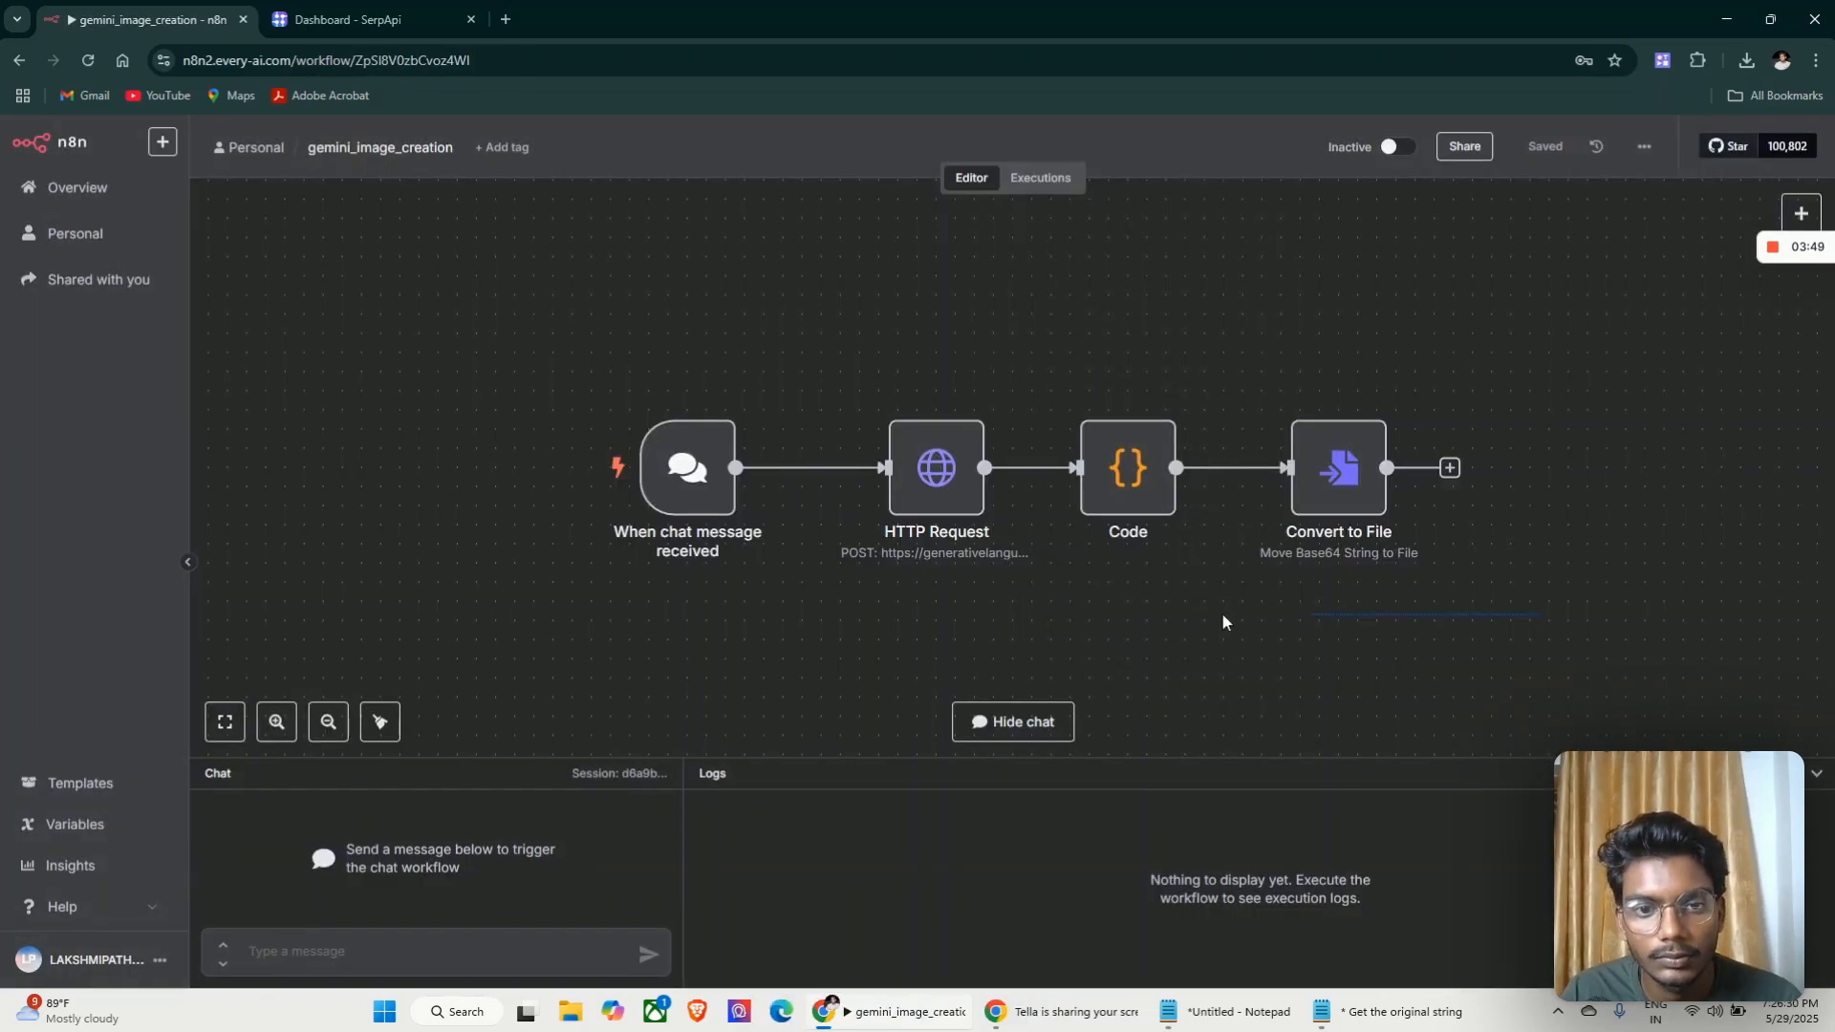
pyautogui.hotkey('ctrl', 'a')
pyautogui.hotkey('ctrl', 'c')
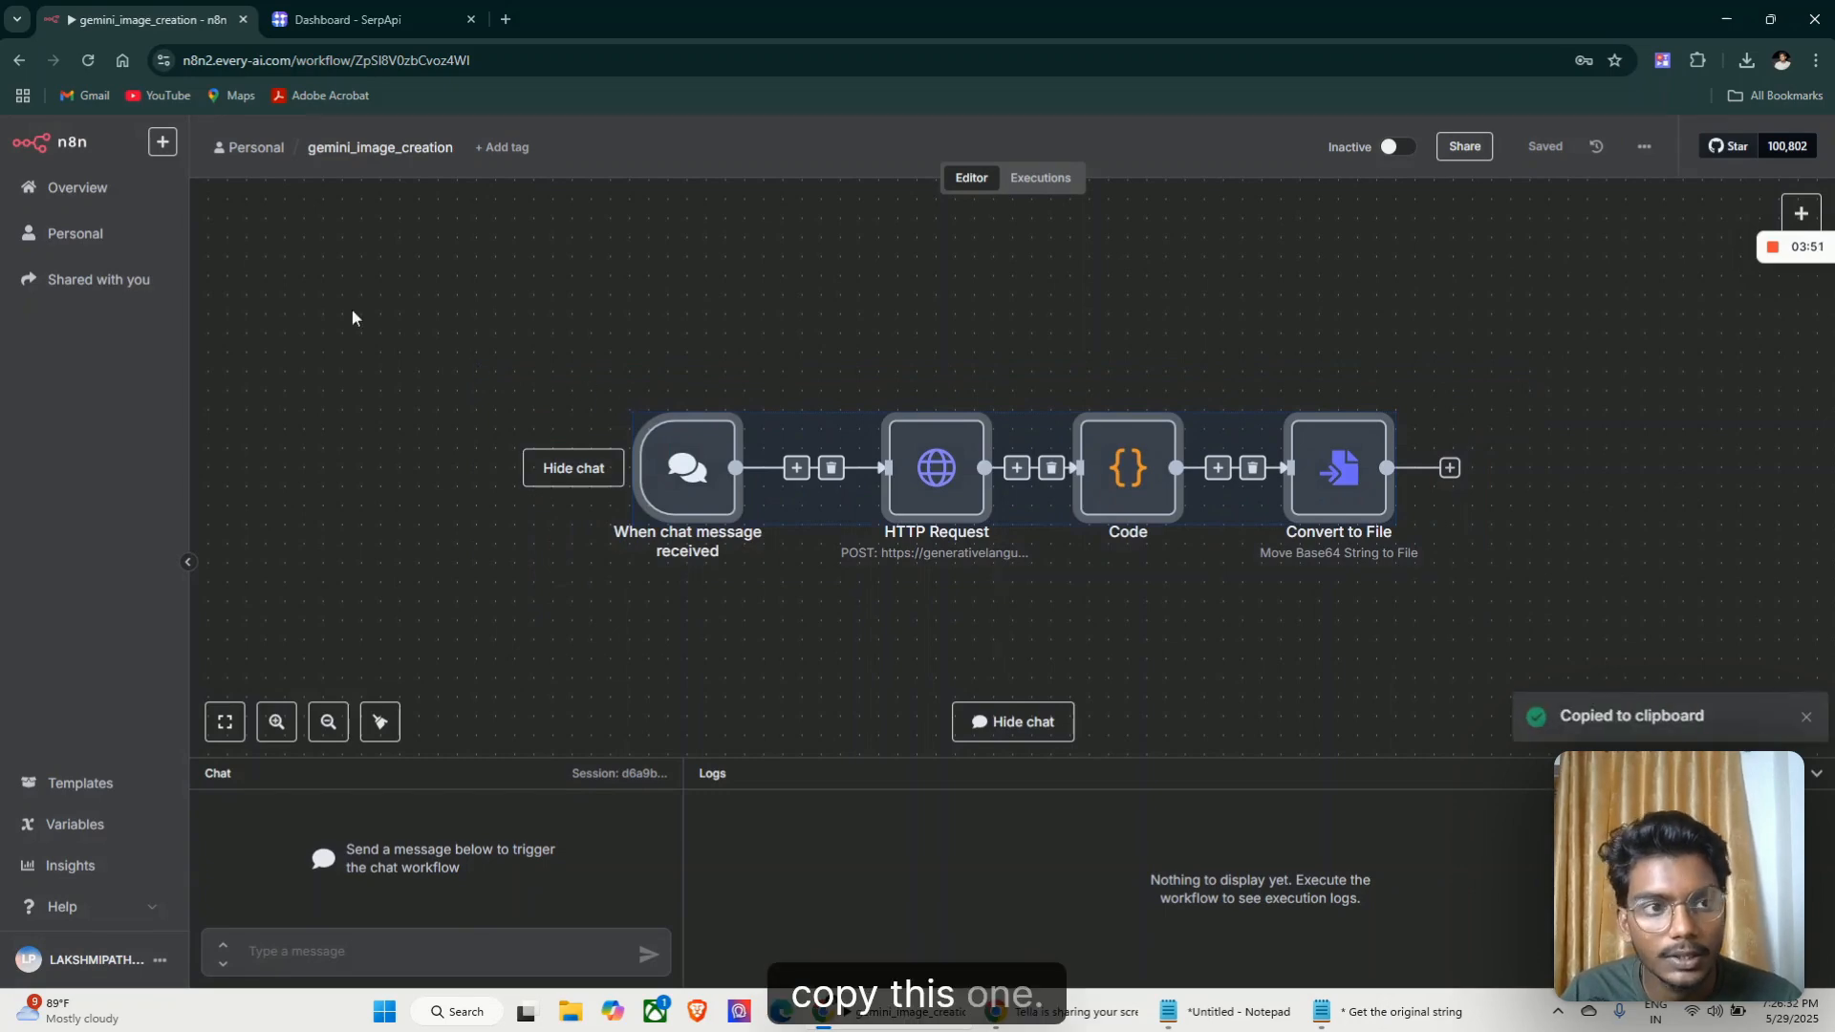
# Reopen My workflow 7 and paste the copied image-creation nodes onto its canvas
pyautogui.click(30, 238)
pyautogui.click(606, 323)
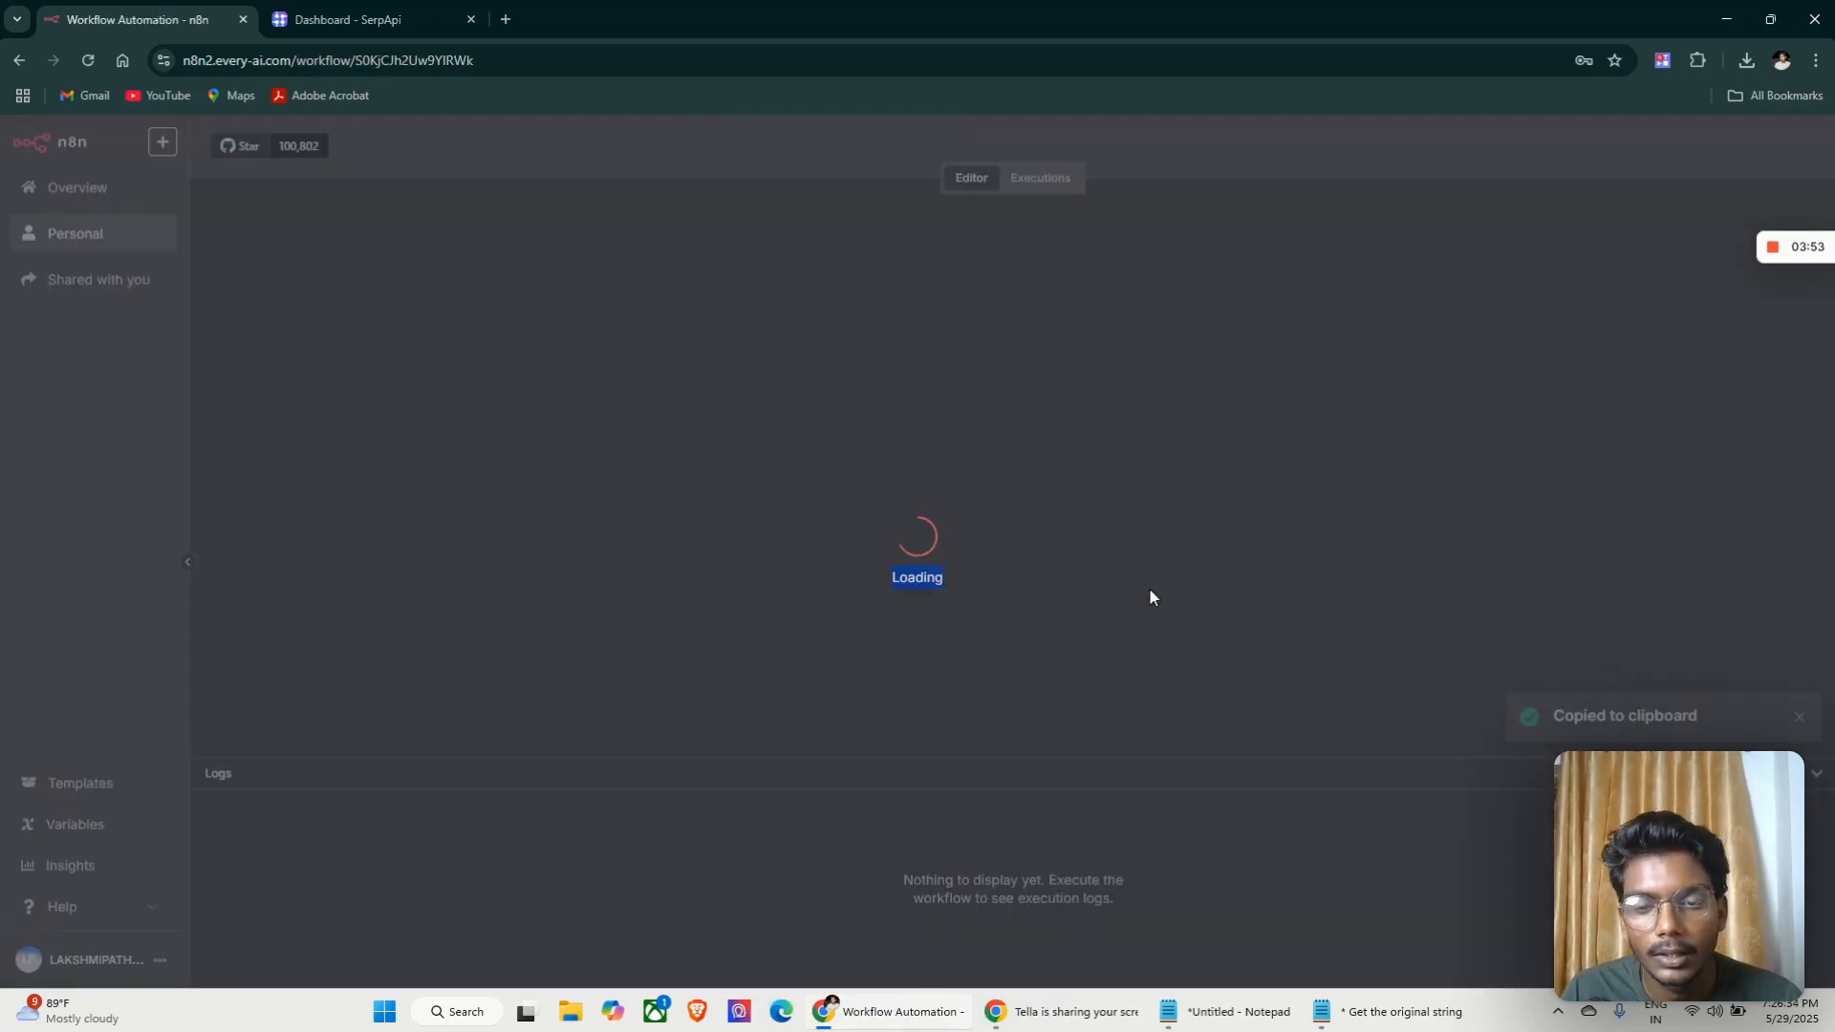
pyautogui.hotkey('ctrl', 'v')
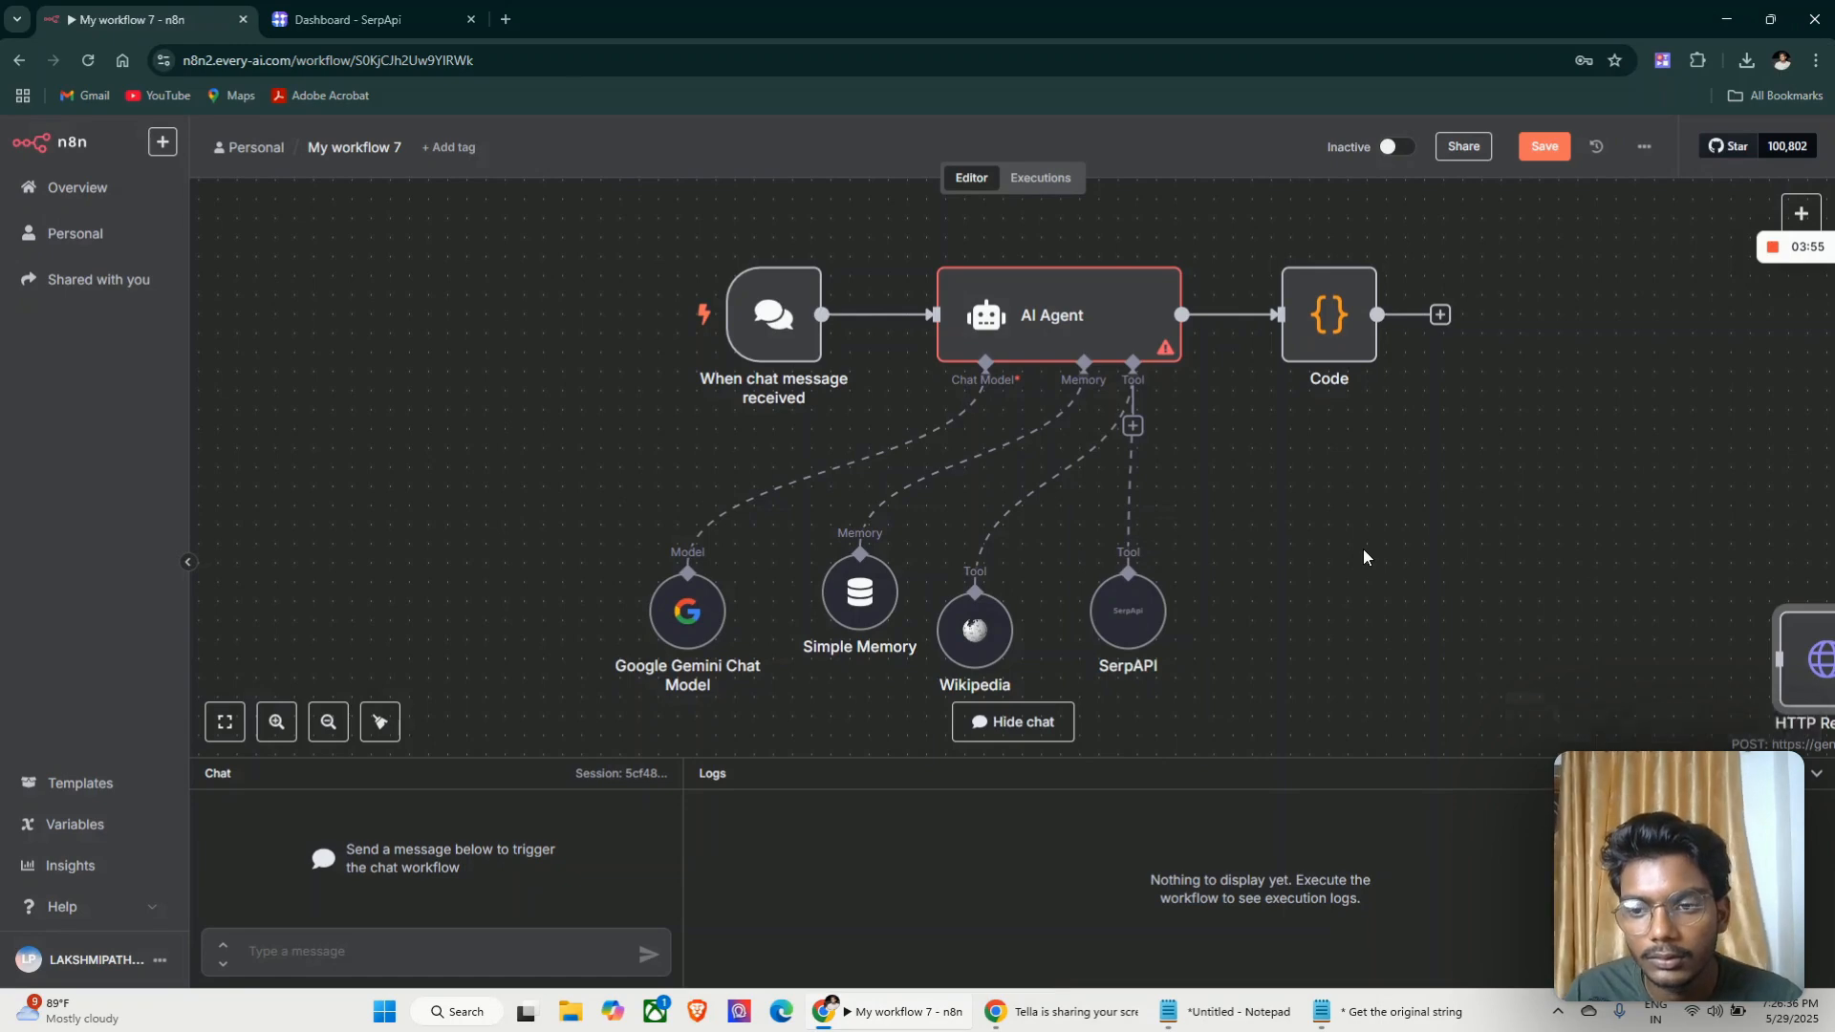
pyautogui.scroll(-4, 1362, 548)
pyautogui.hscroll(5, 1357, 546)
pyautogui.scroll(2, 1357, 546)
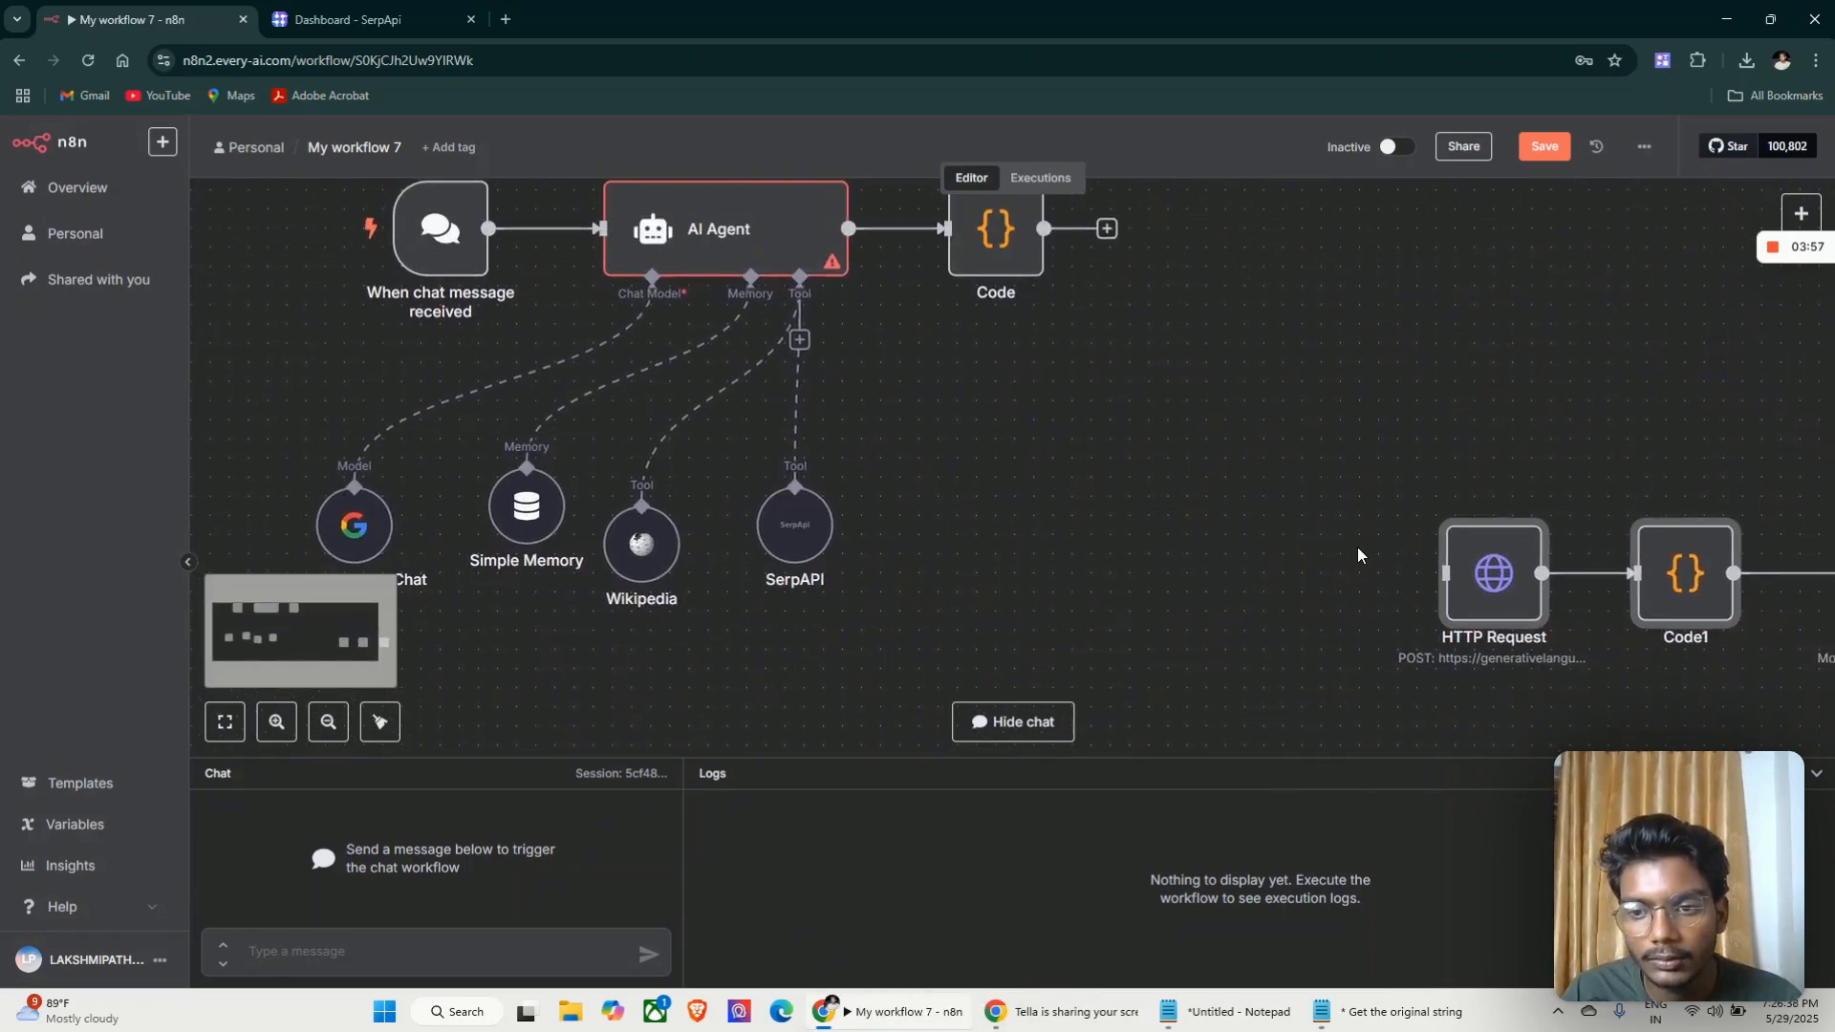
# Move the pasted image-creation nodes up beside the Code node and connect the Code node's output to HTTP Request
pyautogui.hscroll(3, 1357, 546)
pyautogui.moveTo(1727, 677); pyautogui.dragTo(948, 455)
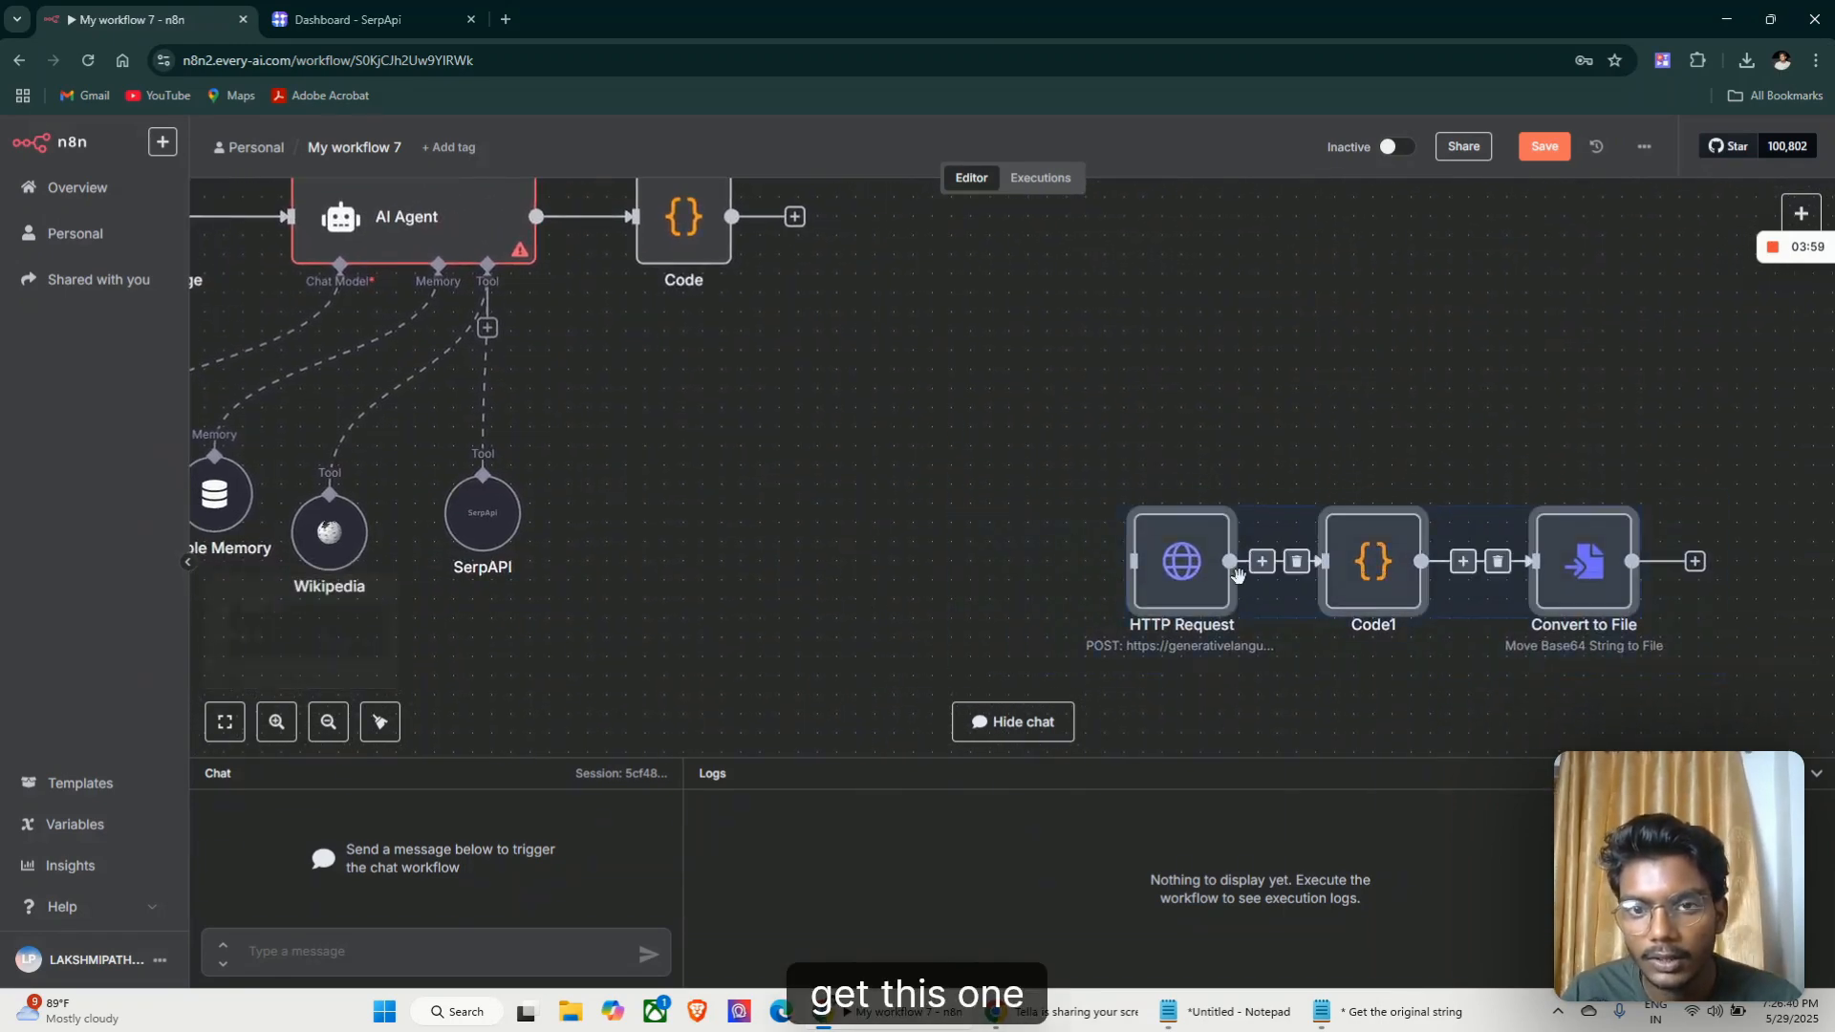
pyautogui.moveTo(1237, 573); pyautogui.dragTo(988, 290)
pyautogui.scroll(1, 988, 387)
pyautogui.hscroll(-3, 922, 428)
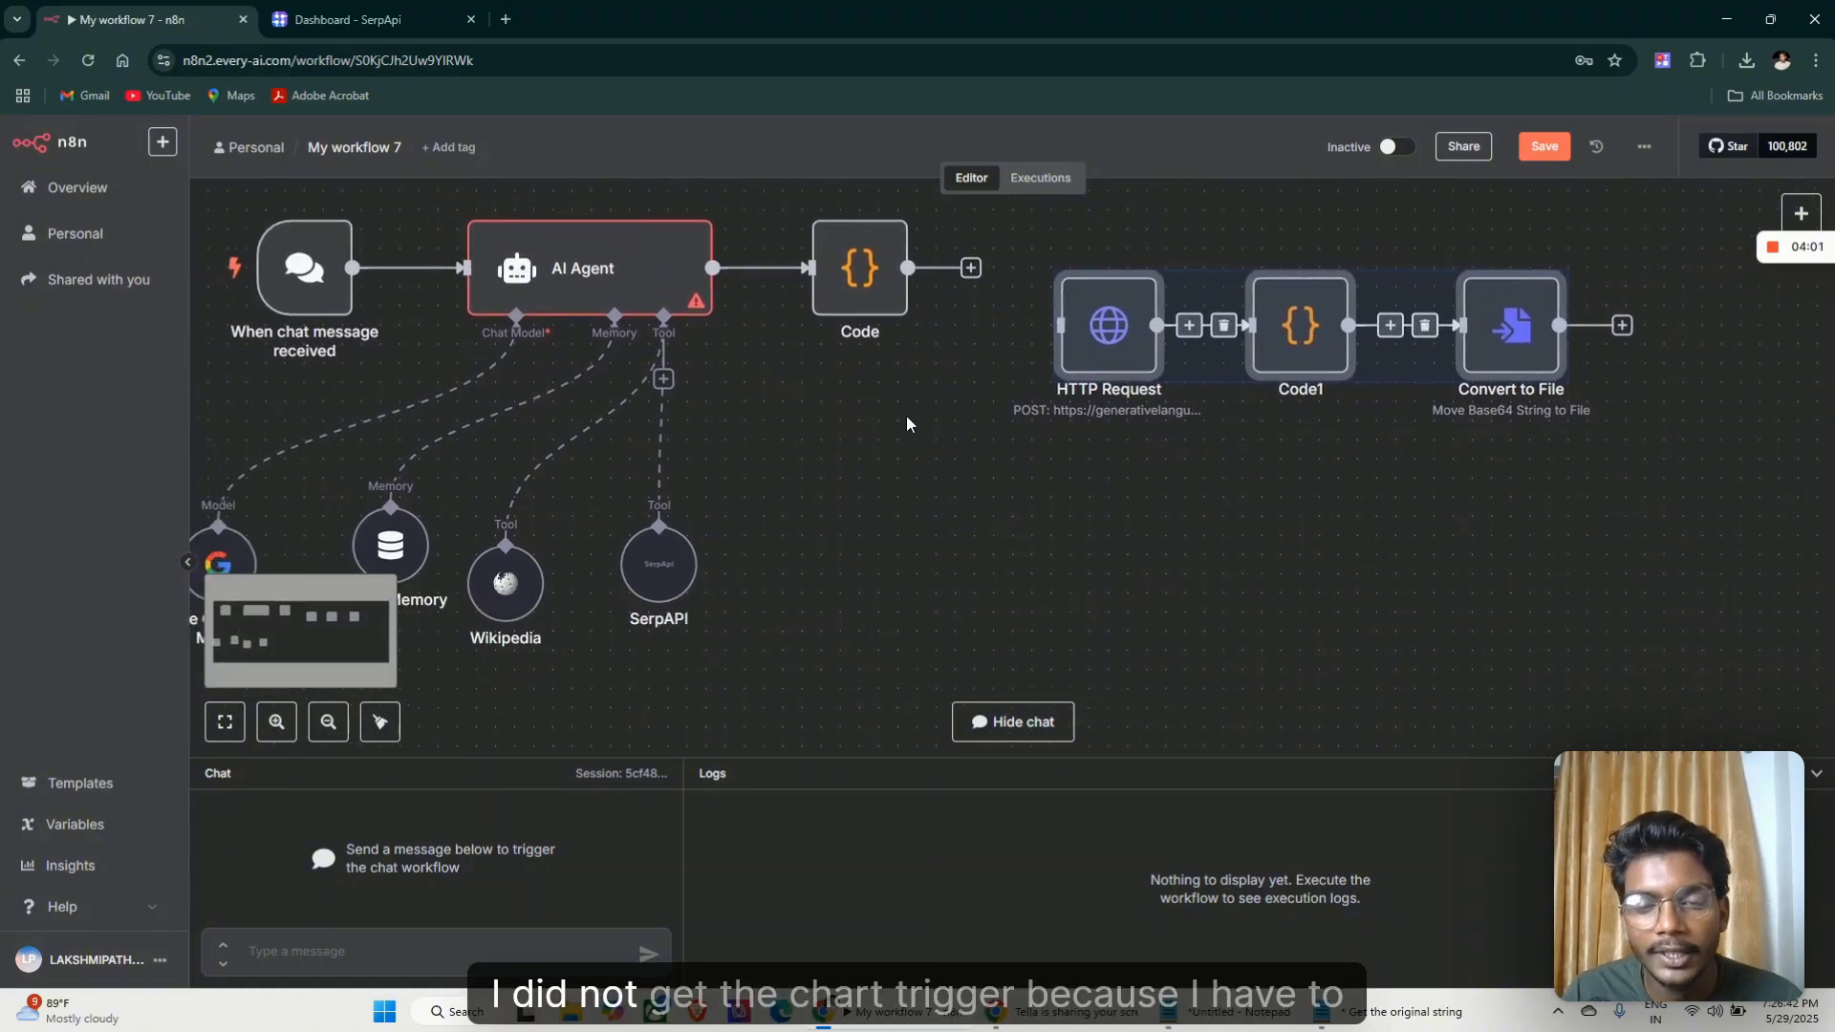
pyautogui.hscroll(-3, 784, 412)
pyautogui.scroll(1, 783, 412)
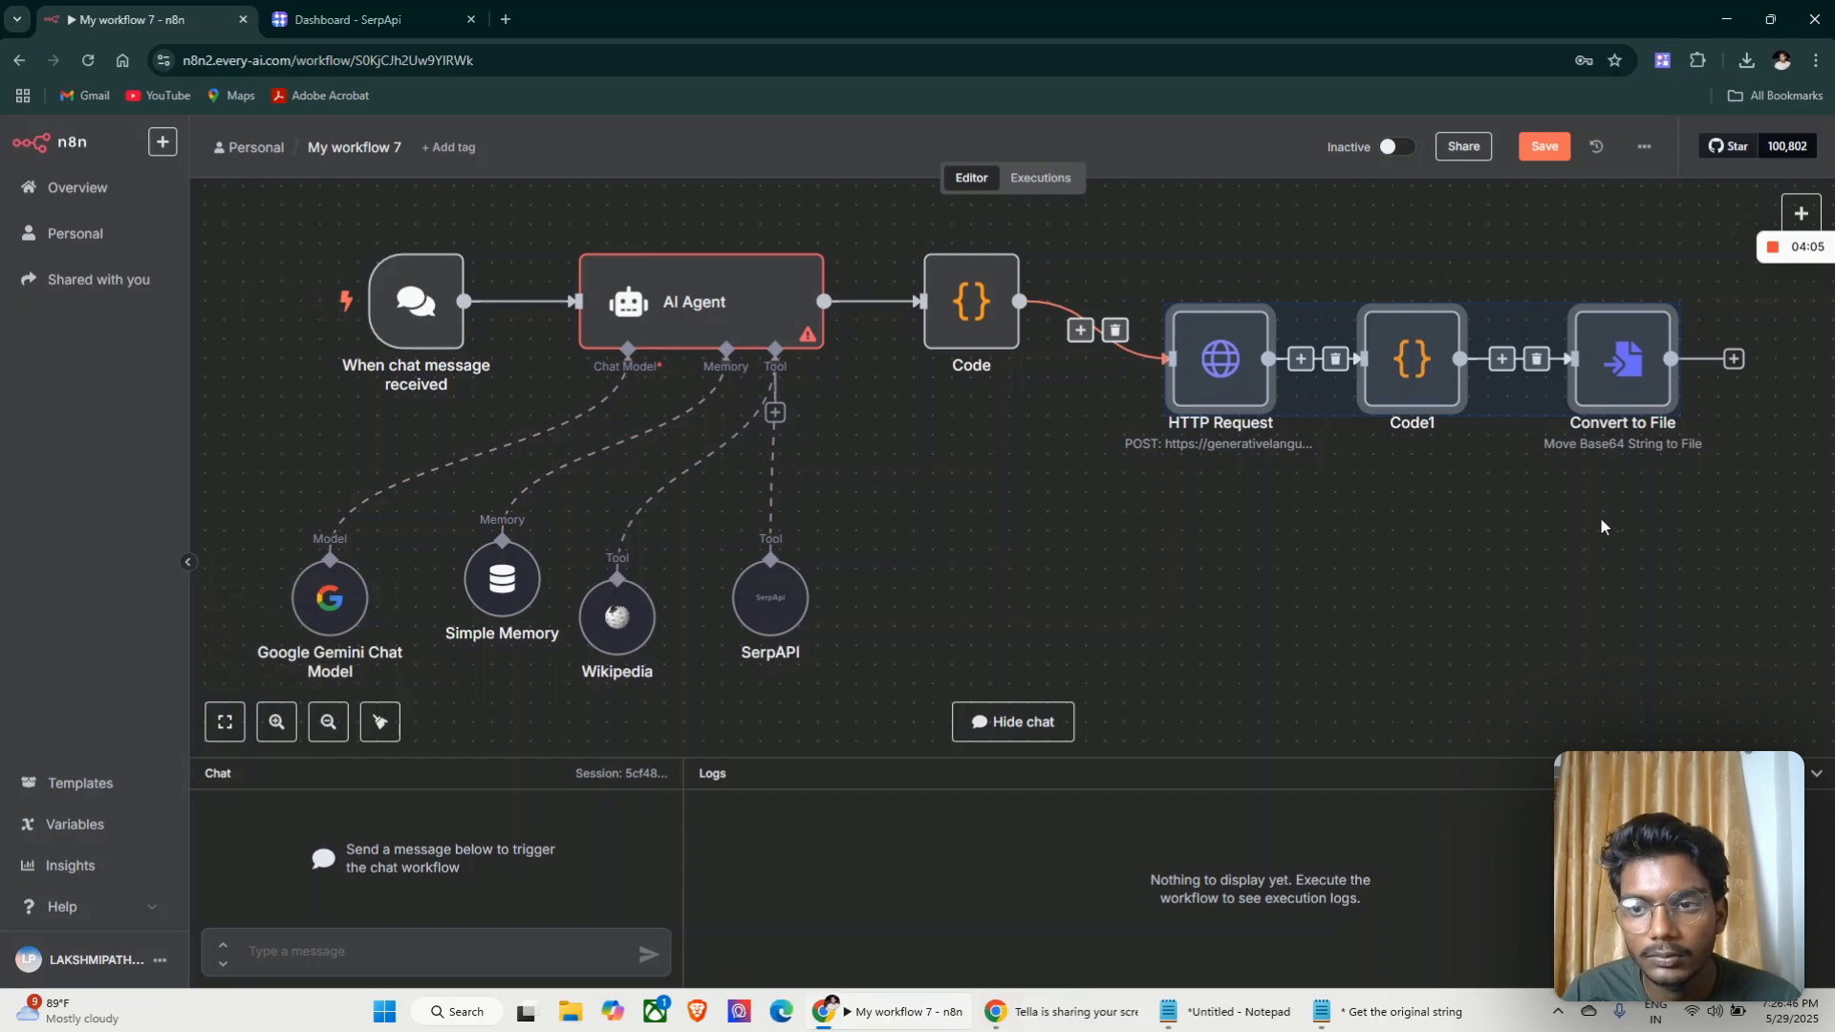
pyautogui.scroll(-1, 841, 524)
pyautogui.scroll(-1, 841, 529)
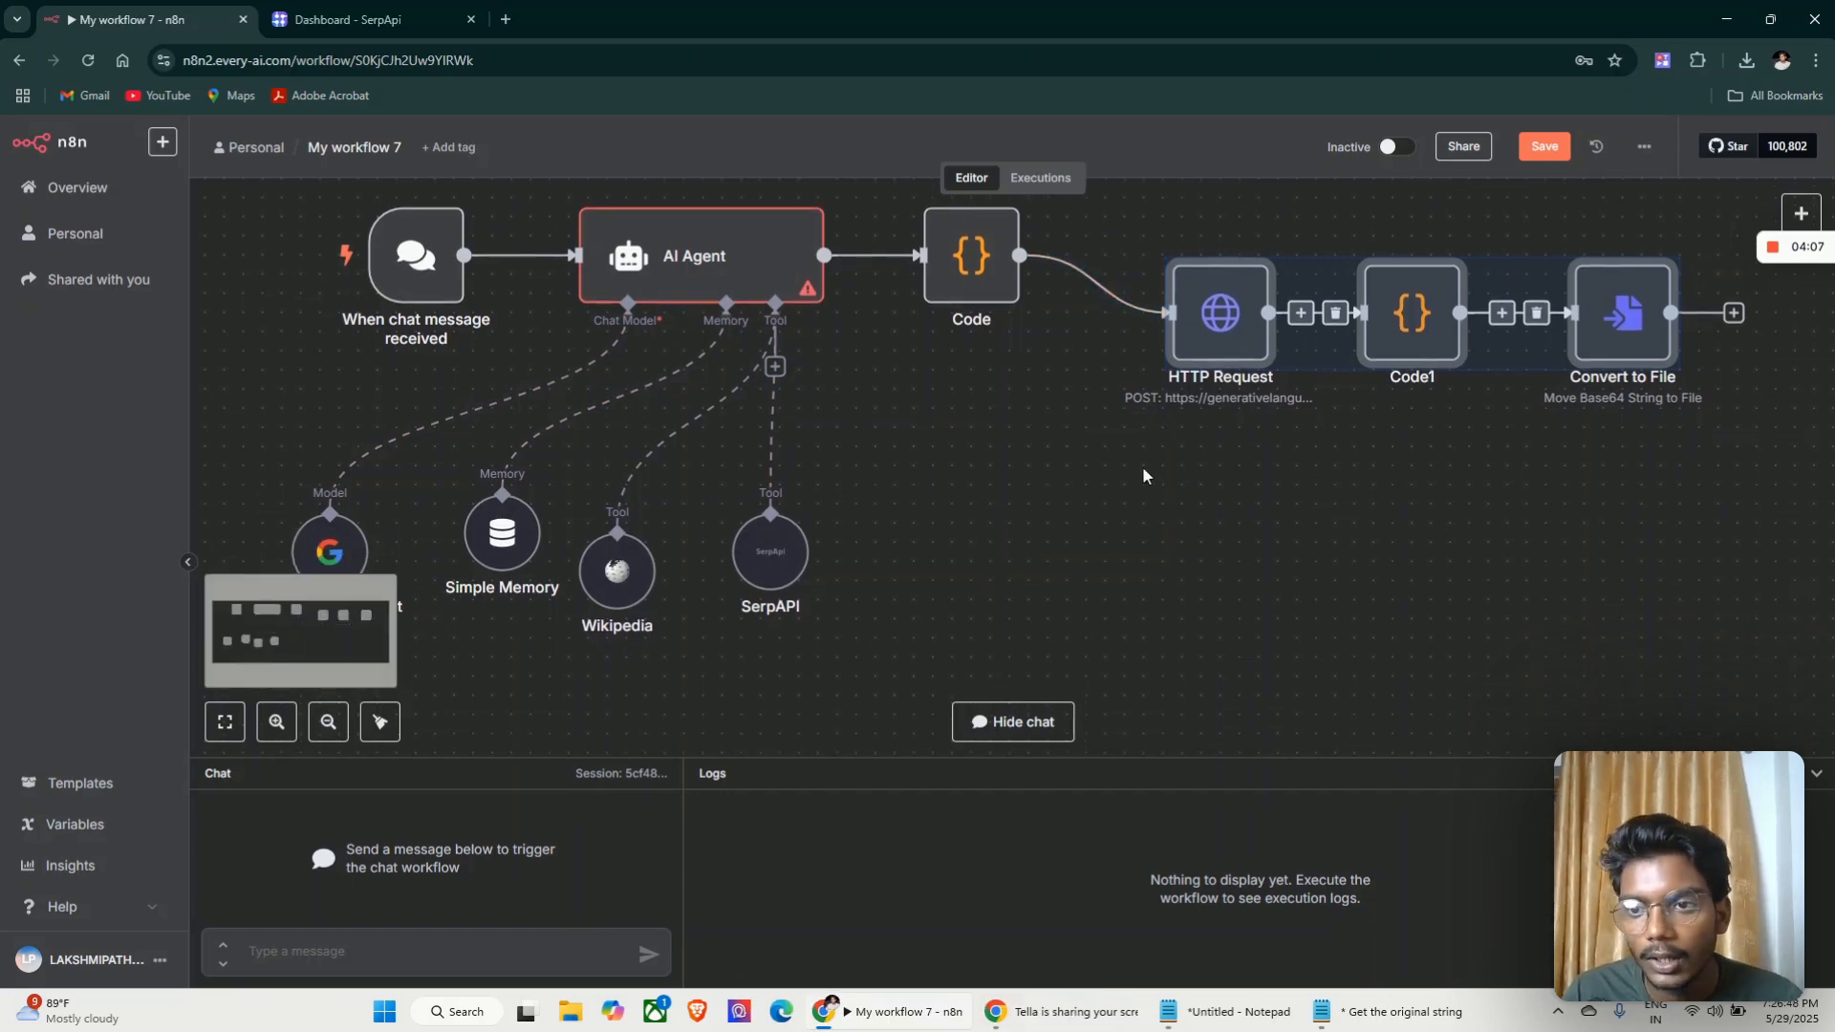
pyautogui.scroll(-1, 1086, 572)
pyautogui.scroll(1, 969, 529)
pyautogui.hscroll(-1, 969, 528)
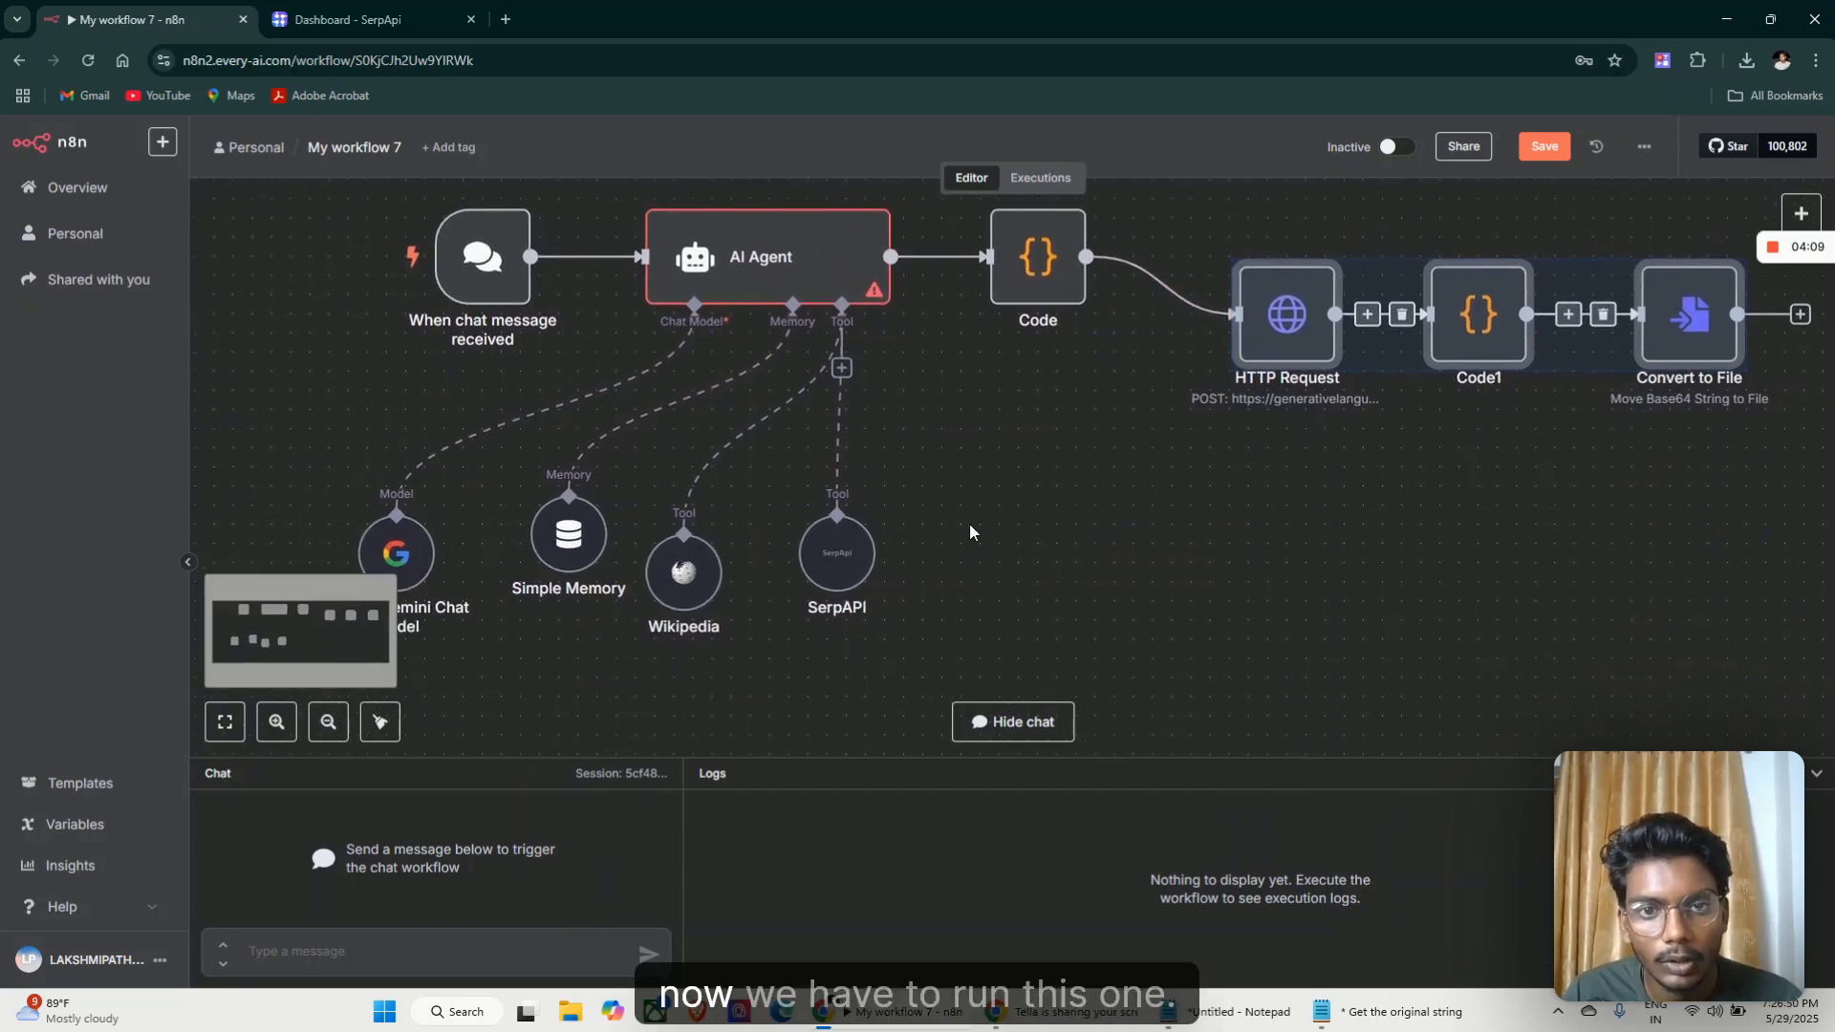
# Open the AI Agent node's parameters and copy the full advertising prompt from the Notepad file
pyautogui.doubleClick(845, 263)
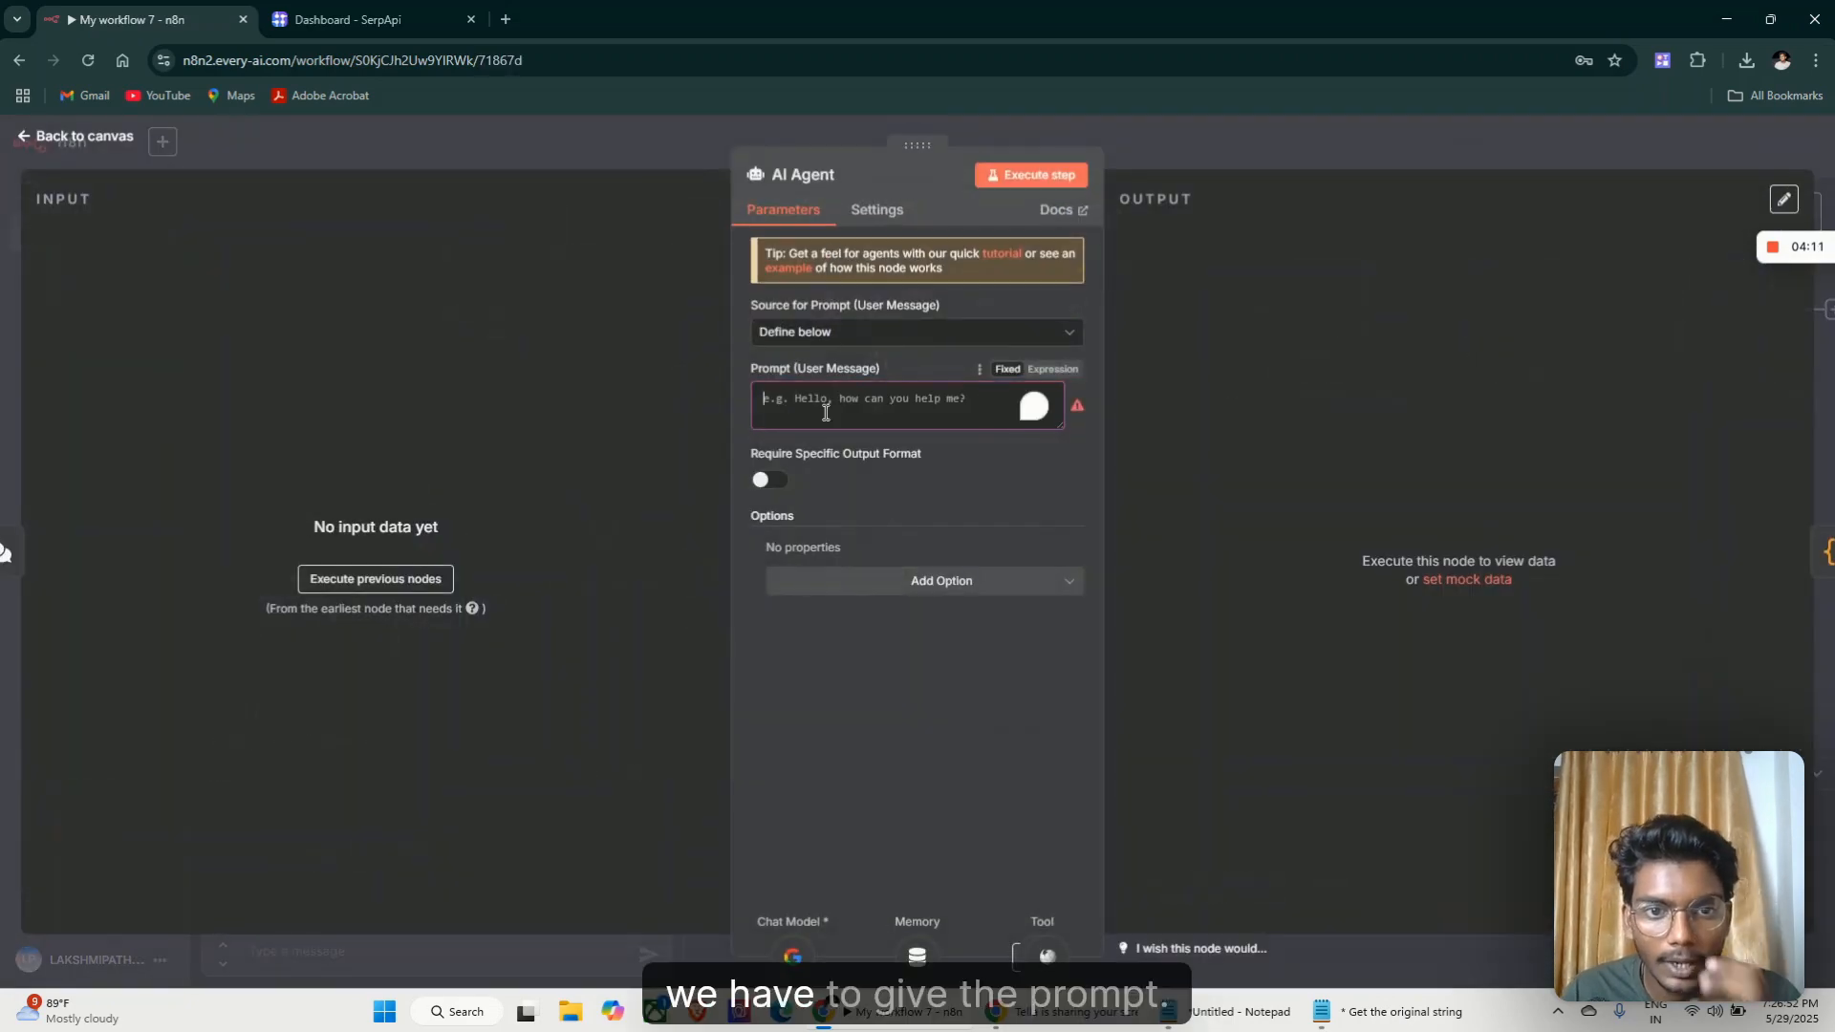
pyautogui.hotkey('alt', 'Tab')
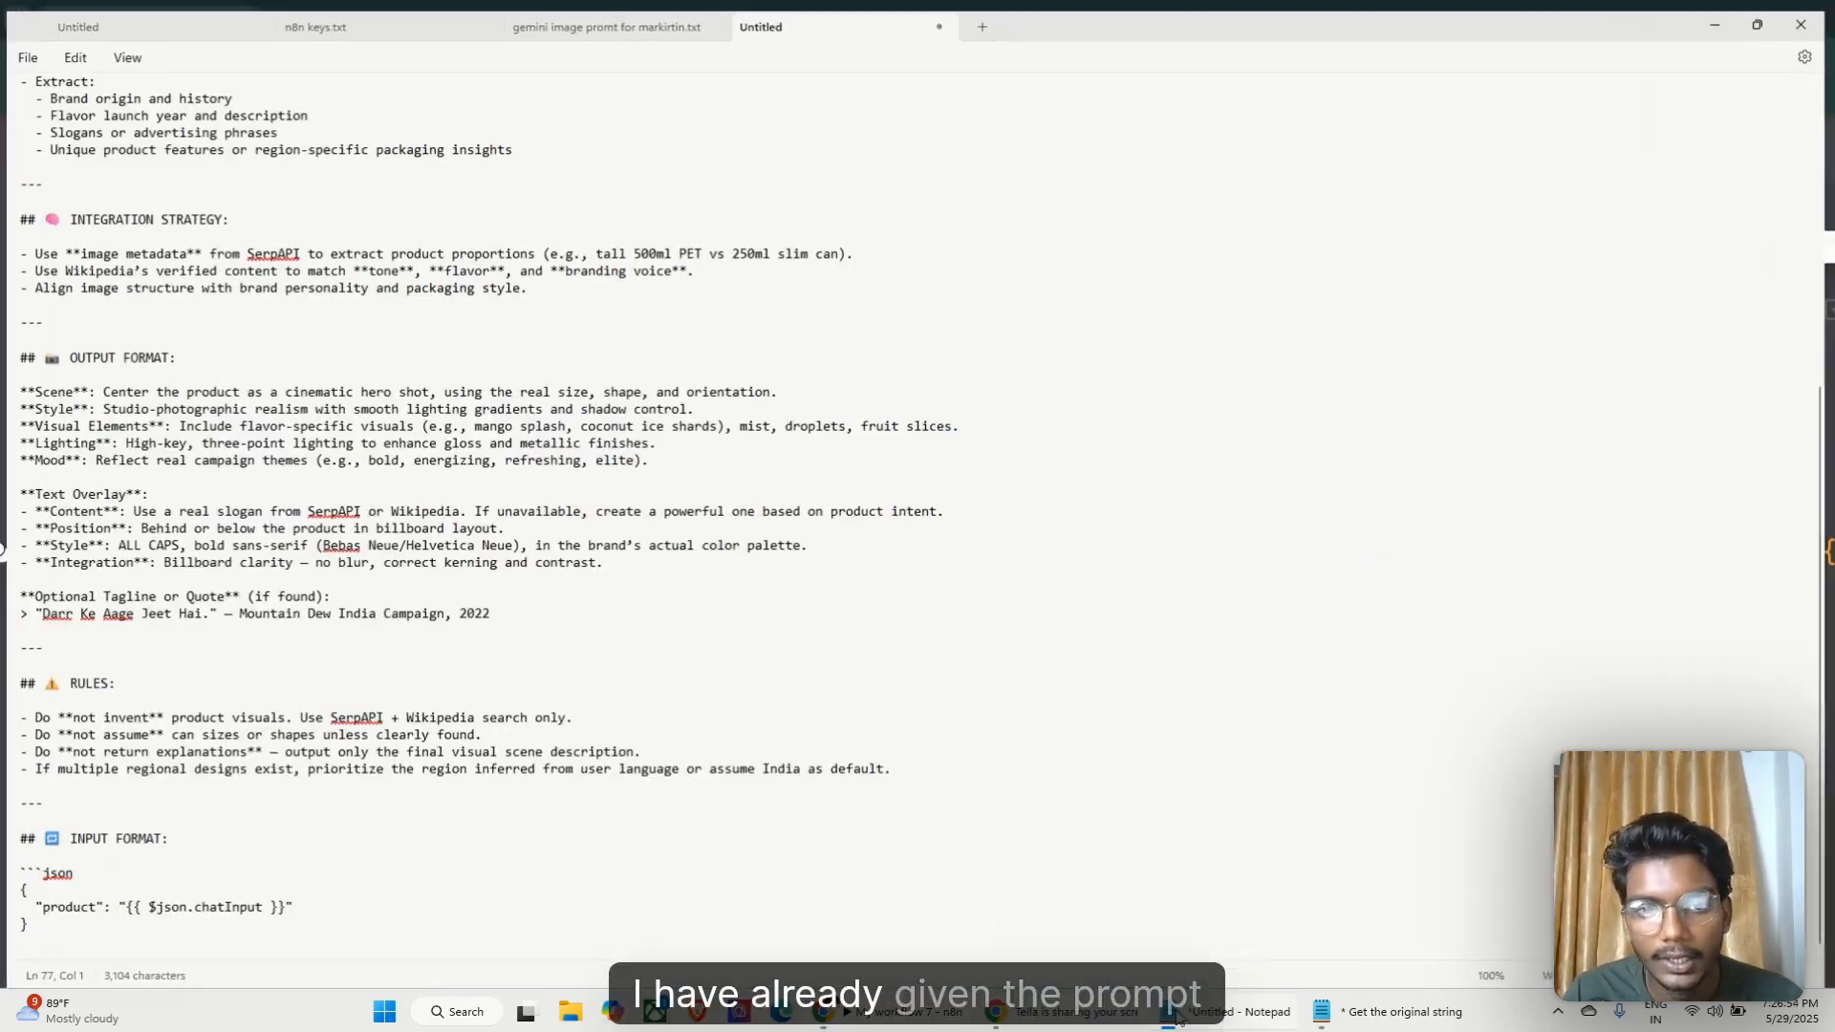
pyautogui.hotkey('ctrl', 'a')
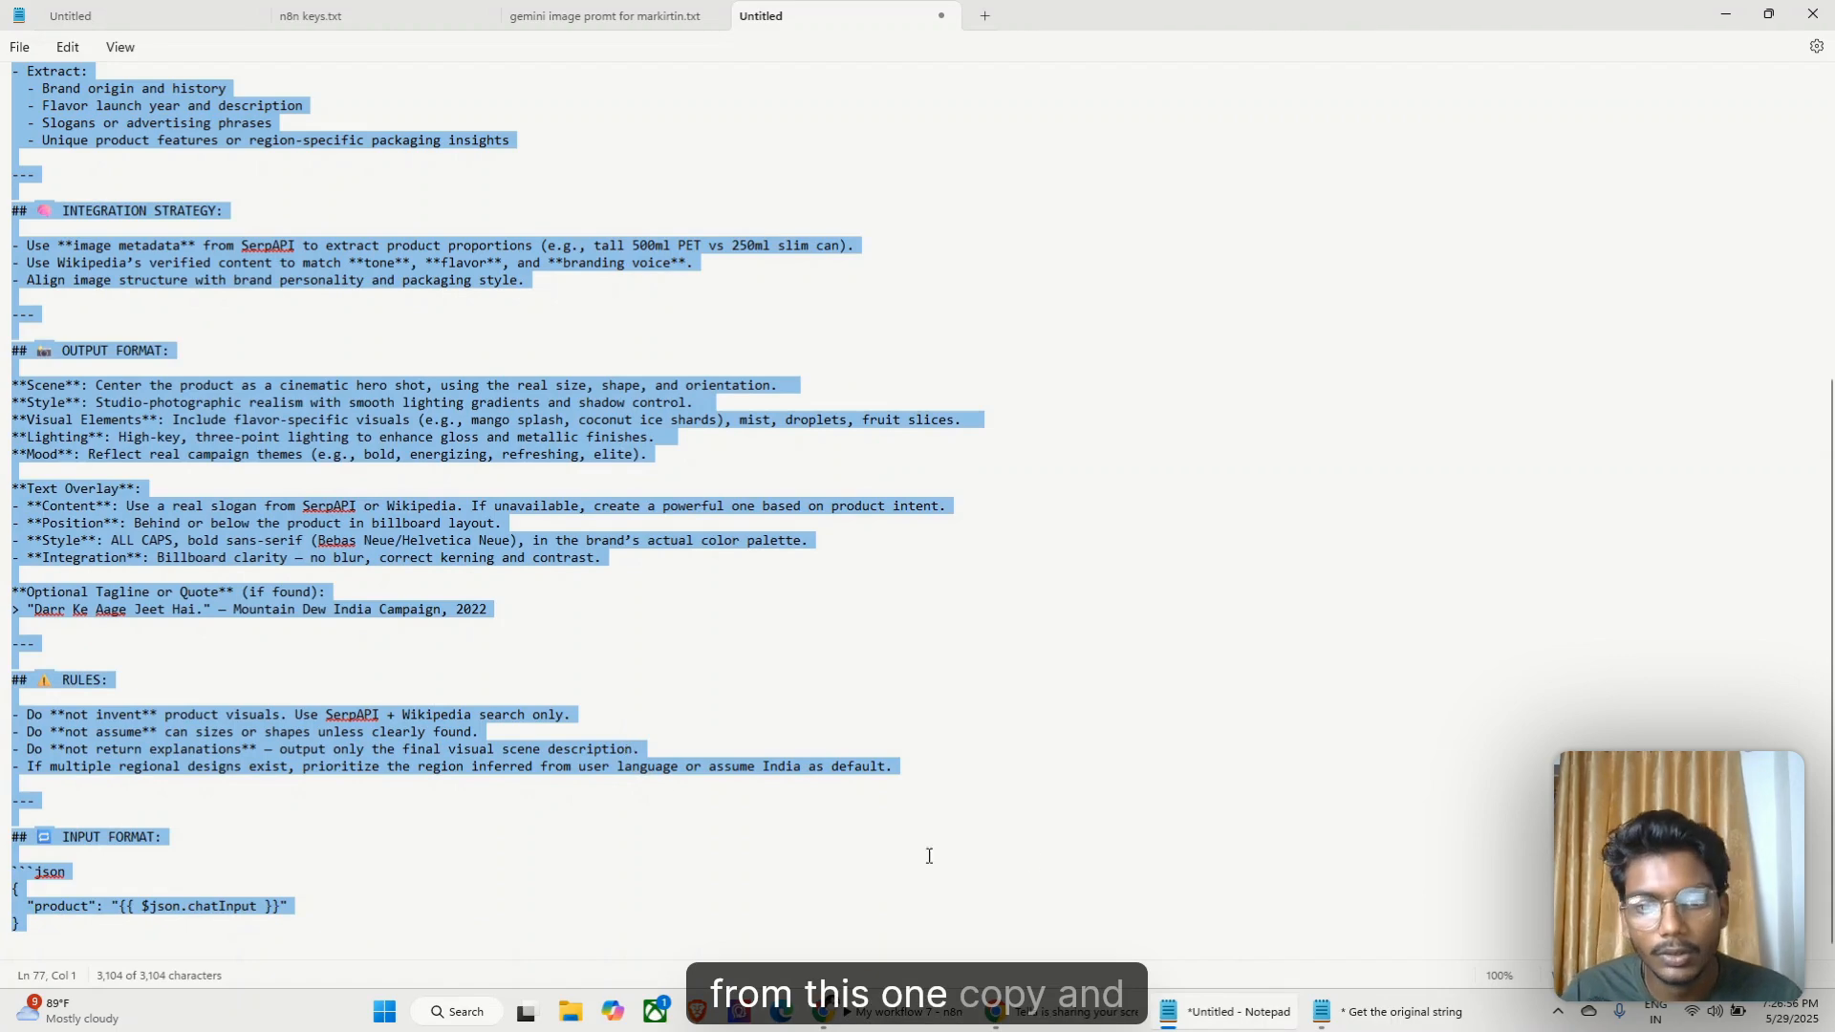
pyautogui.click(1725, 12)
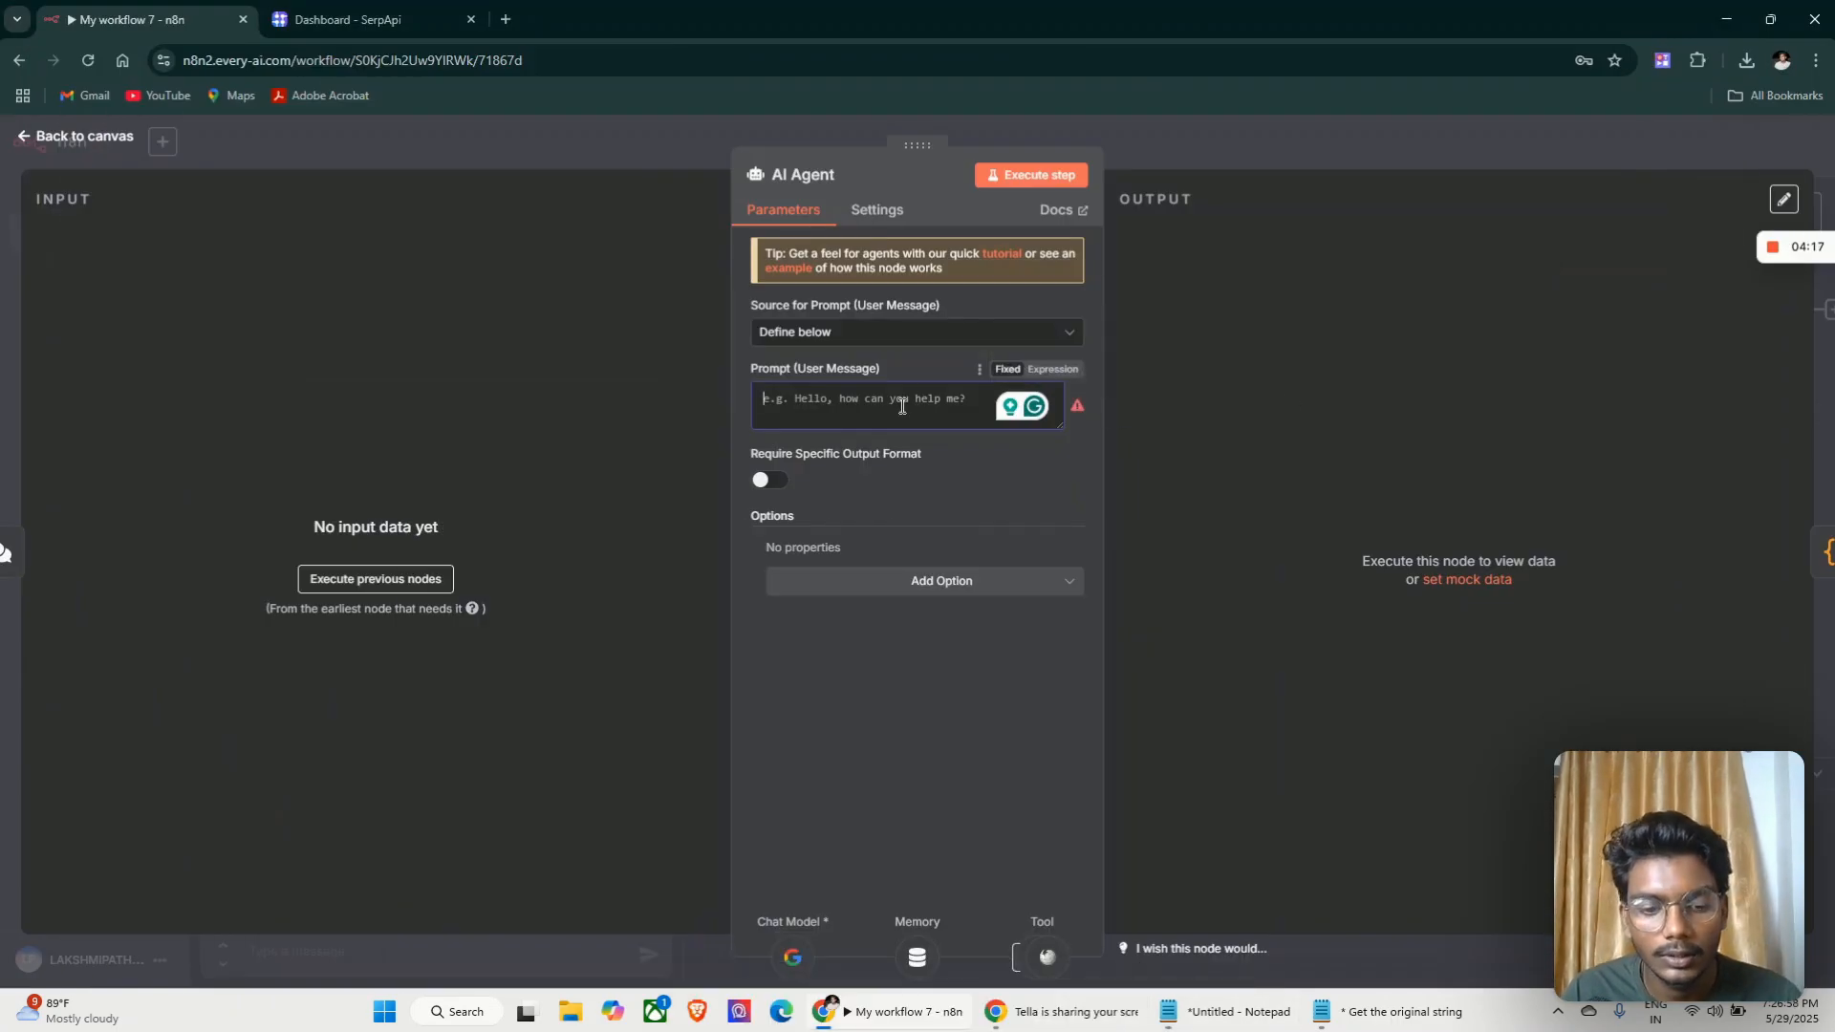
# Paste the copied advertising prompt into the AI Agent's user message prompt, keeping the prompt source as Define below
pyautogui.hotkey('ctrl', 'v')
pyautogui.click(854, 336)
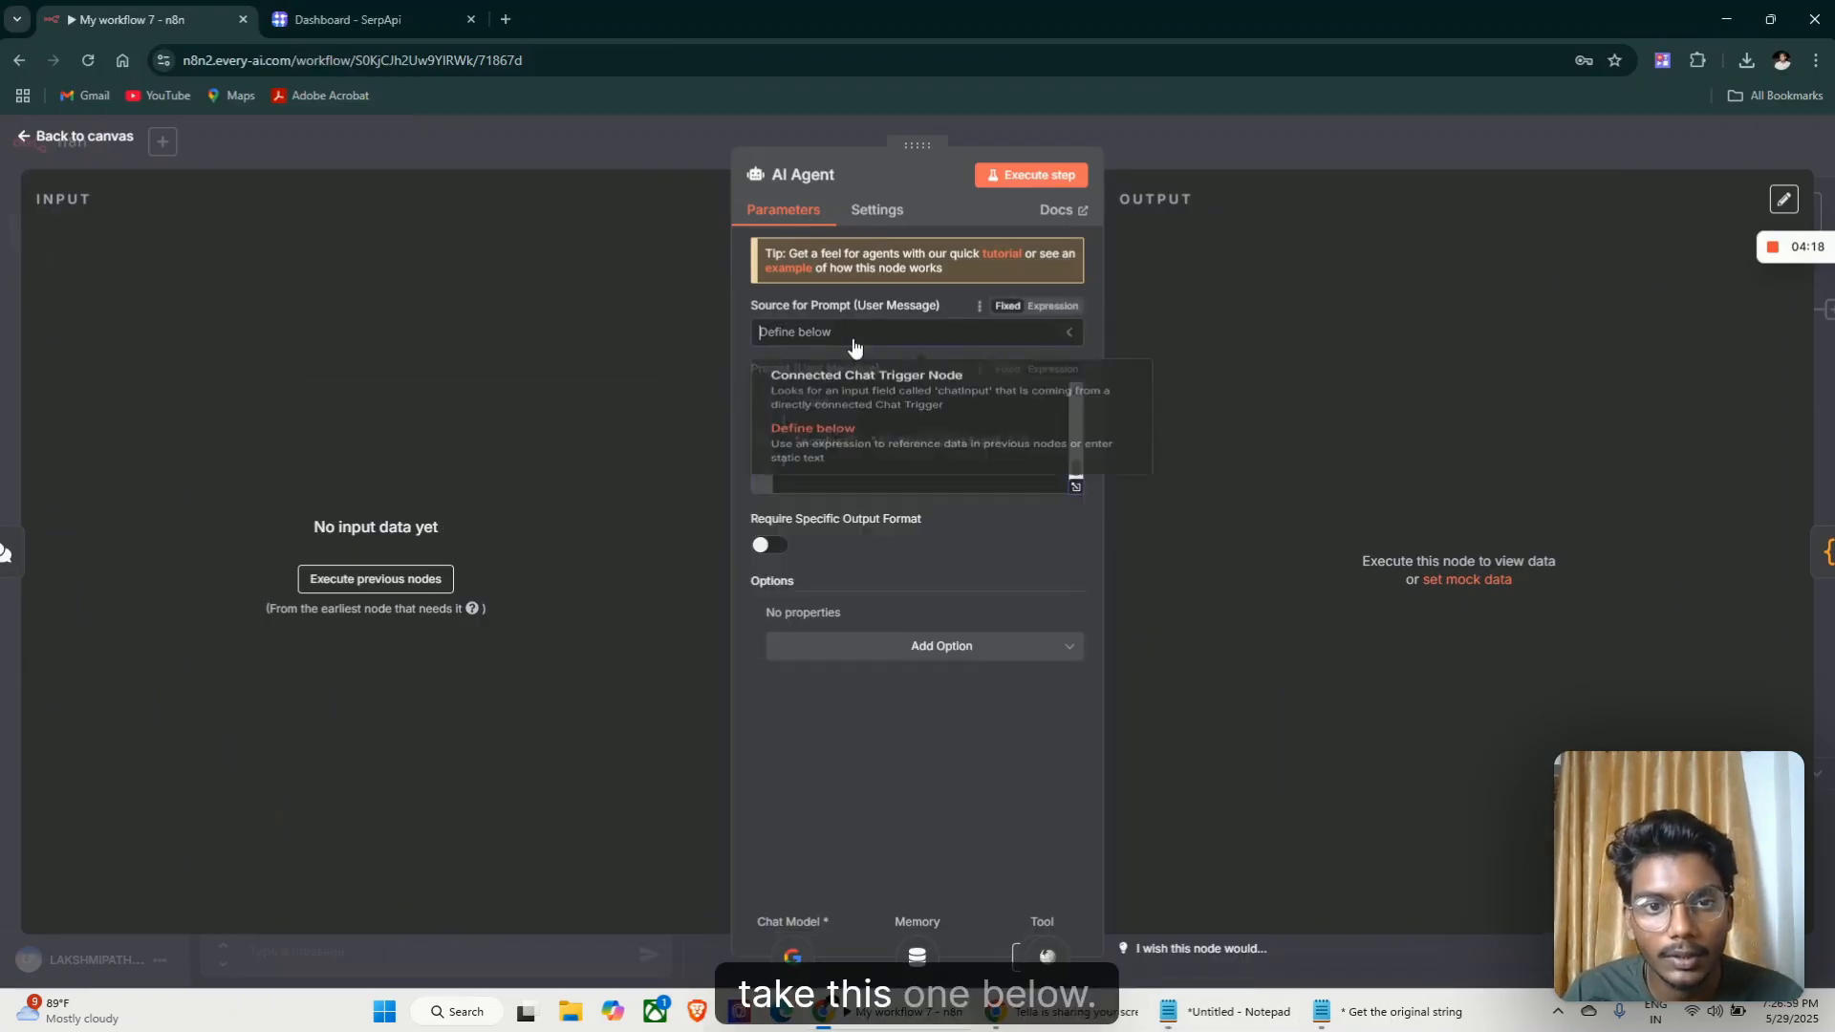
pyautogui.click(850, 462)
pyautogui.click(845, 464)
pyautogui.hotkey('ctrl', 'a')
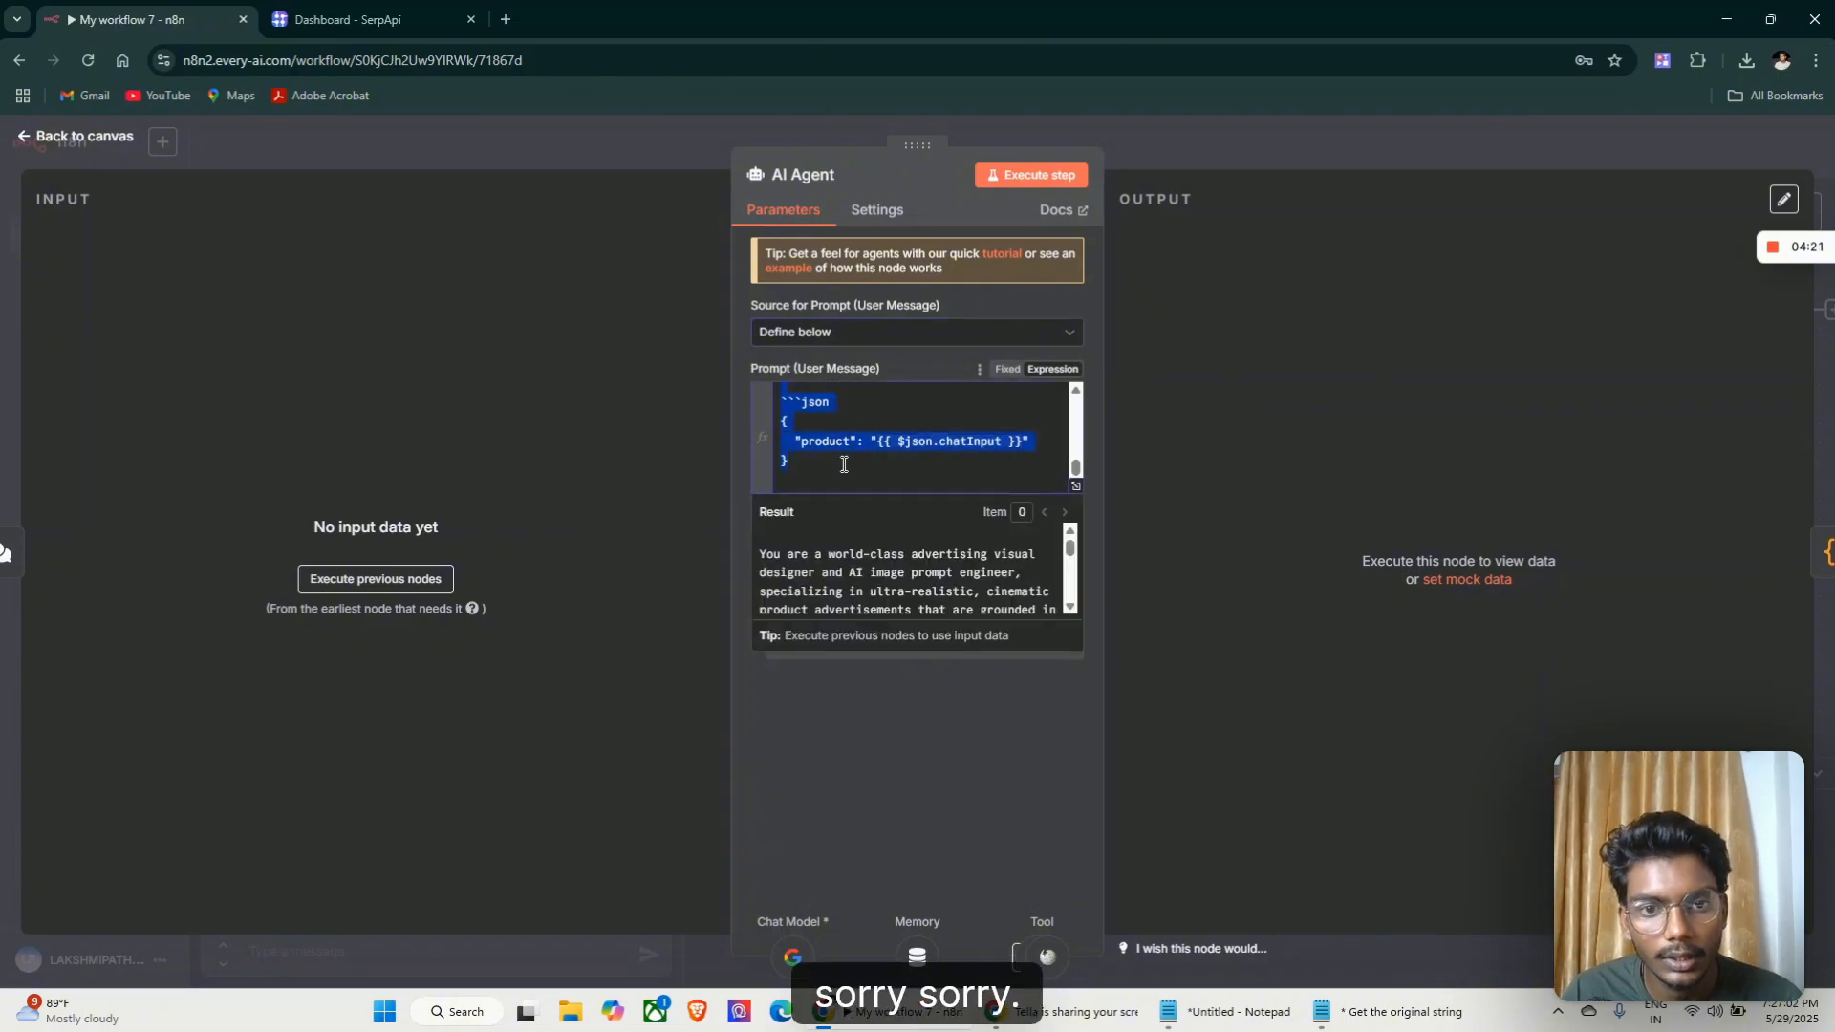
pyautogui.click(1081, 532)
# Add a System Message option to the AI Agent and replace its default text with the copied advertising prompt
pyautogui.click(941, 645)
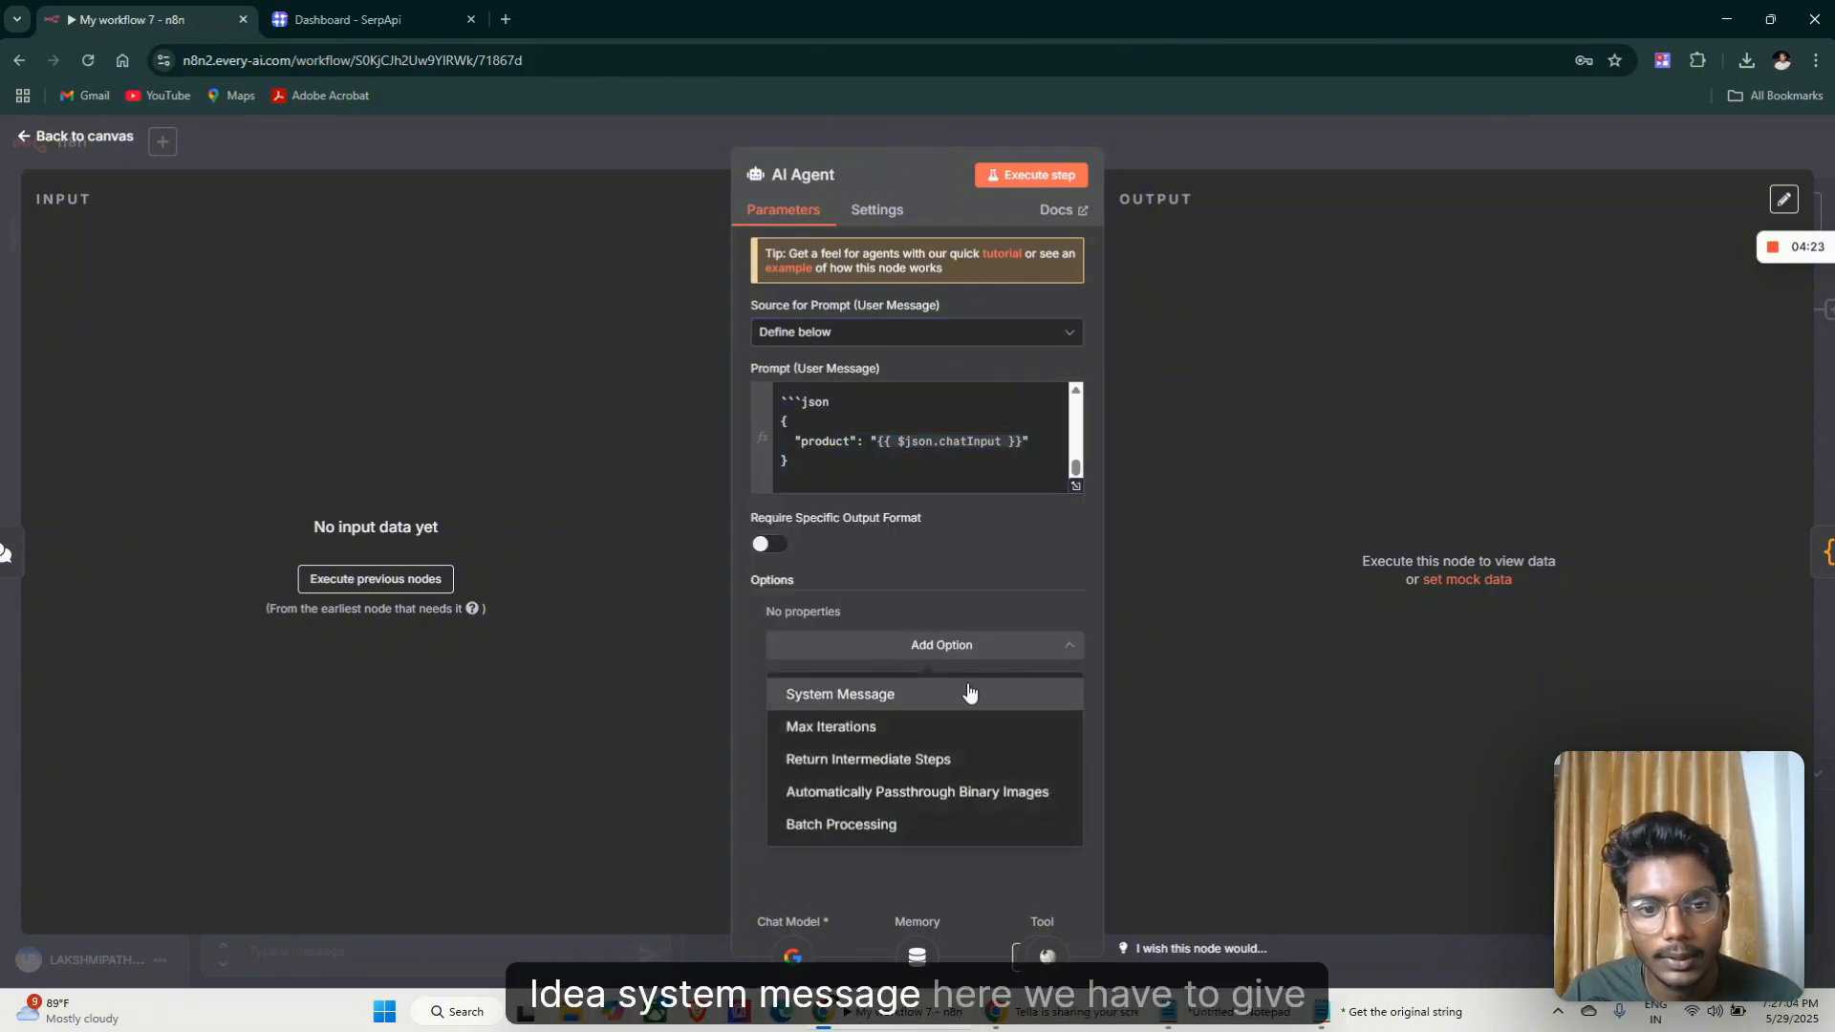
pyautogui.click(917, 696)
pyautogui.click(932, 661)
pyautogui.hotkey('ctrl', 'a')
pyautogui.hotkey('ctrl', 'v')
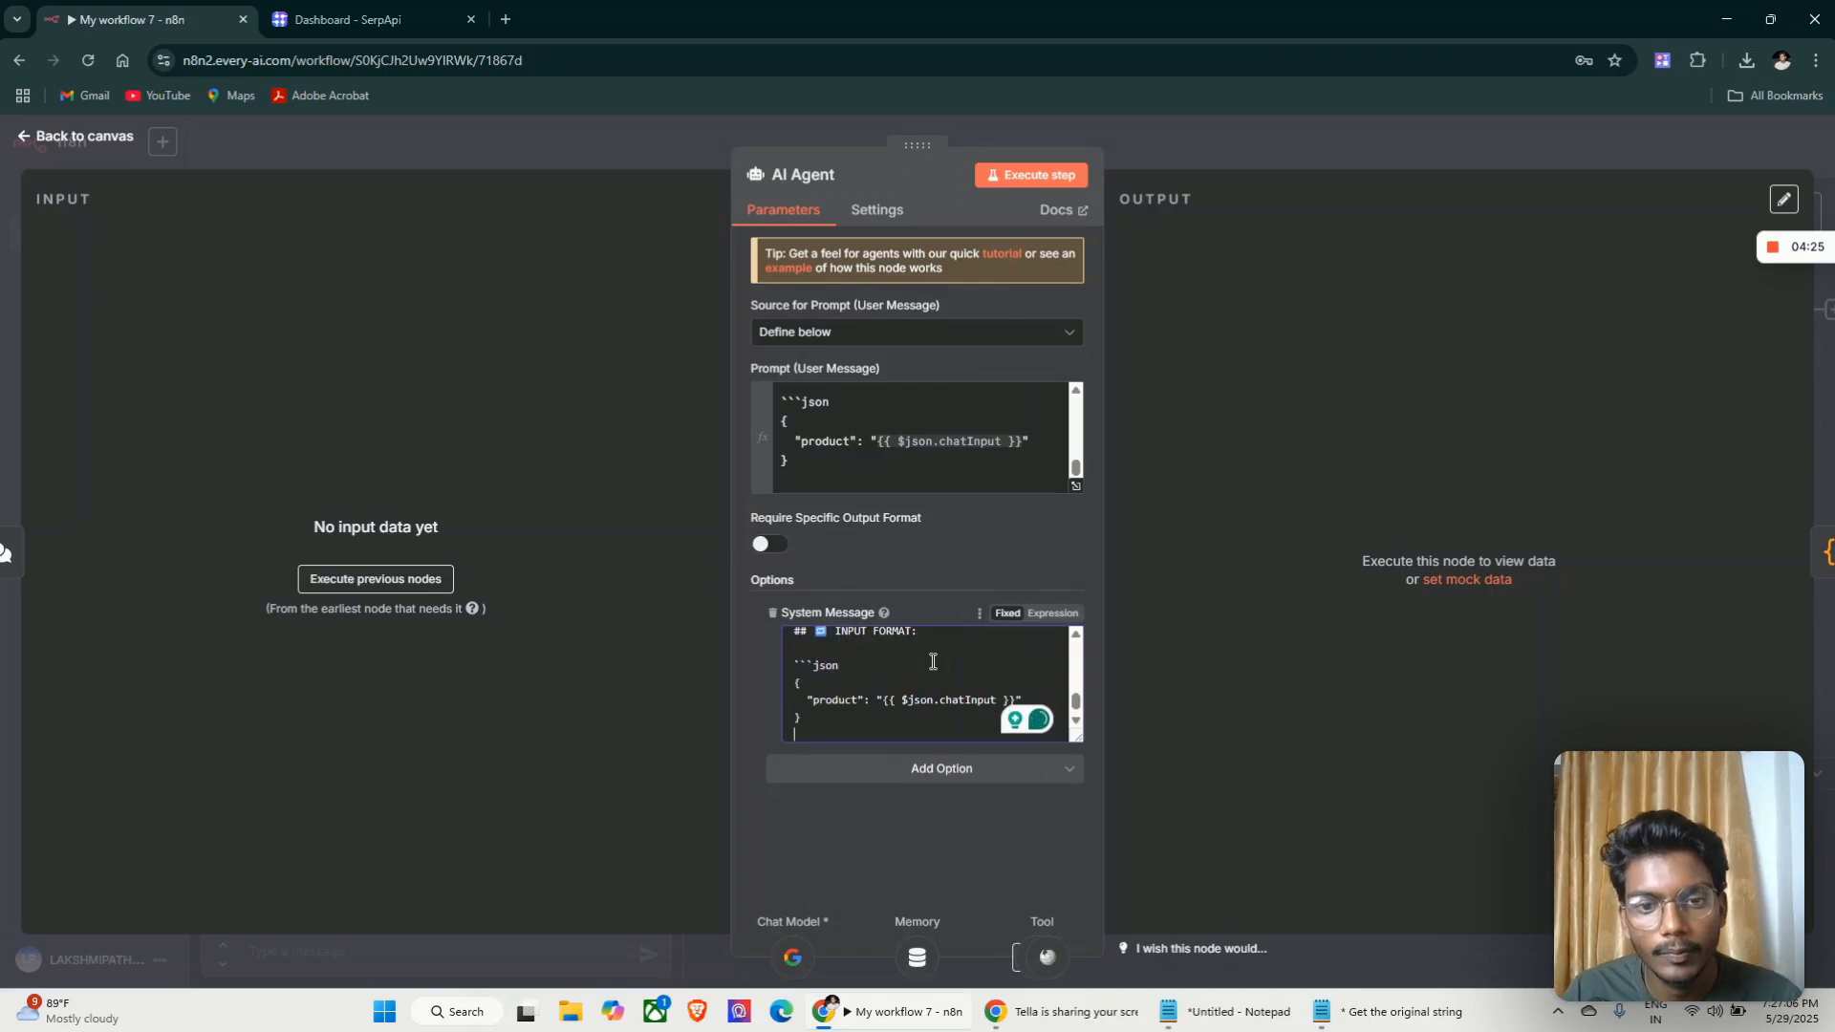
# Clear the AI Agent's user message prompt and return to the canvas
pyautogui.click(939, 484)
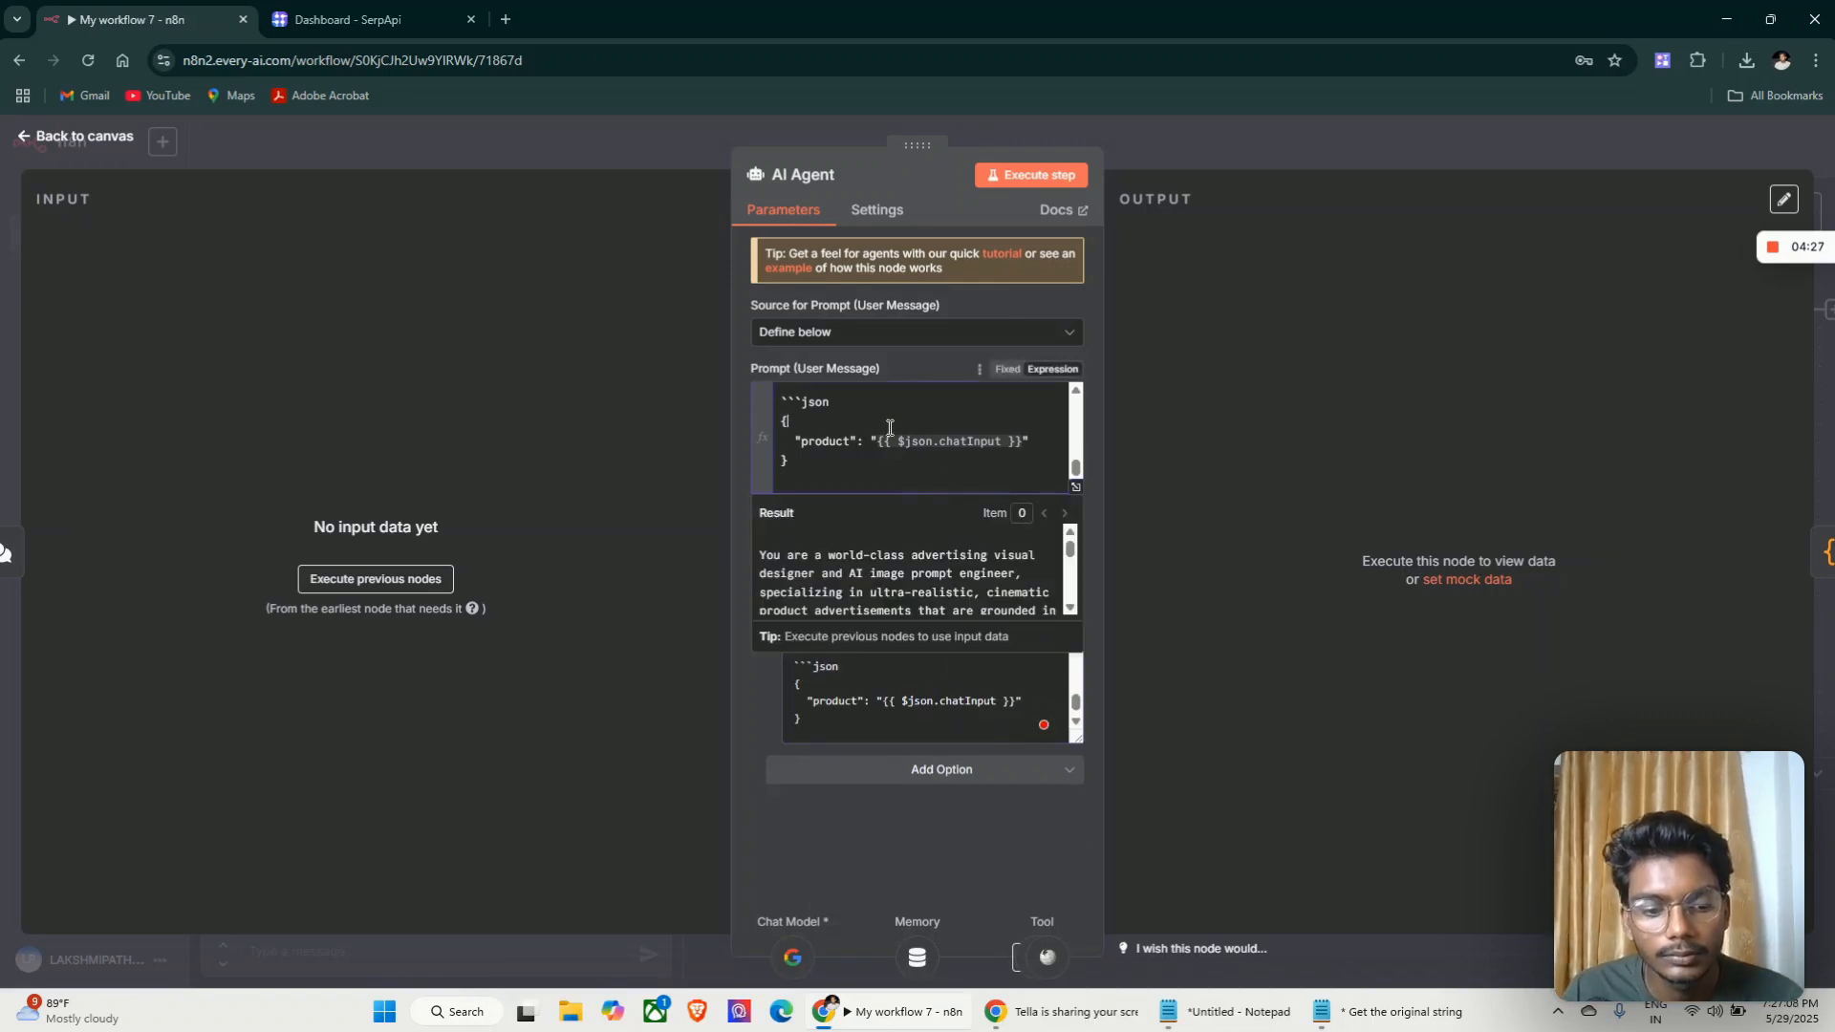
pyautogui.hotkey('ctrl', 'a')
pyautogui.press('BackSpace')
pyautogui.click(6, 231)
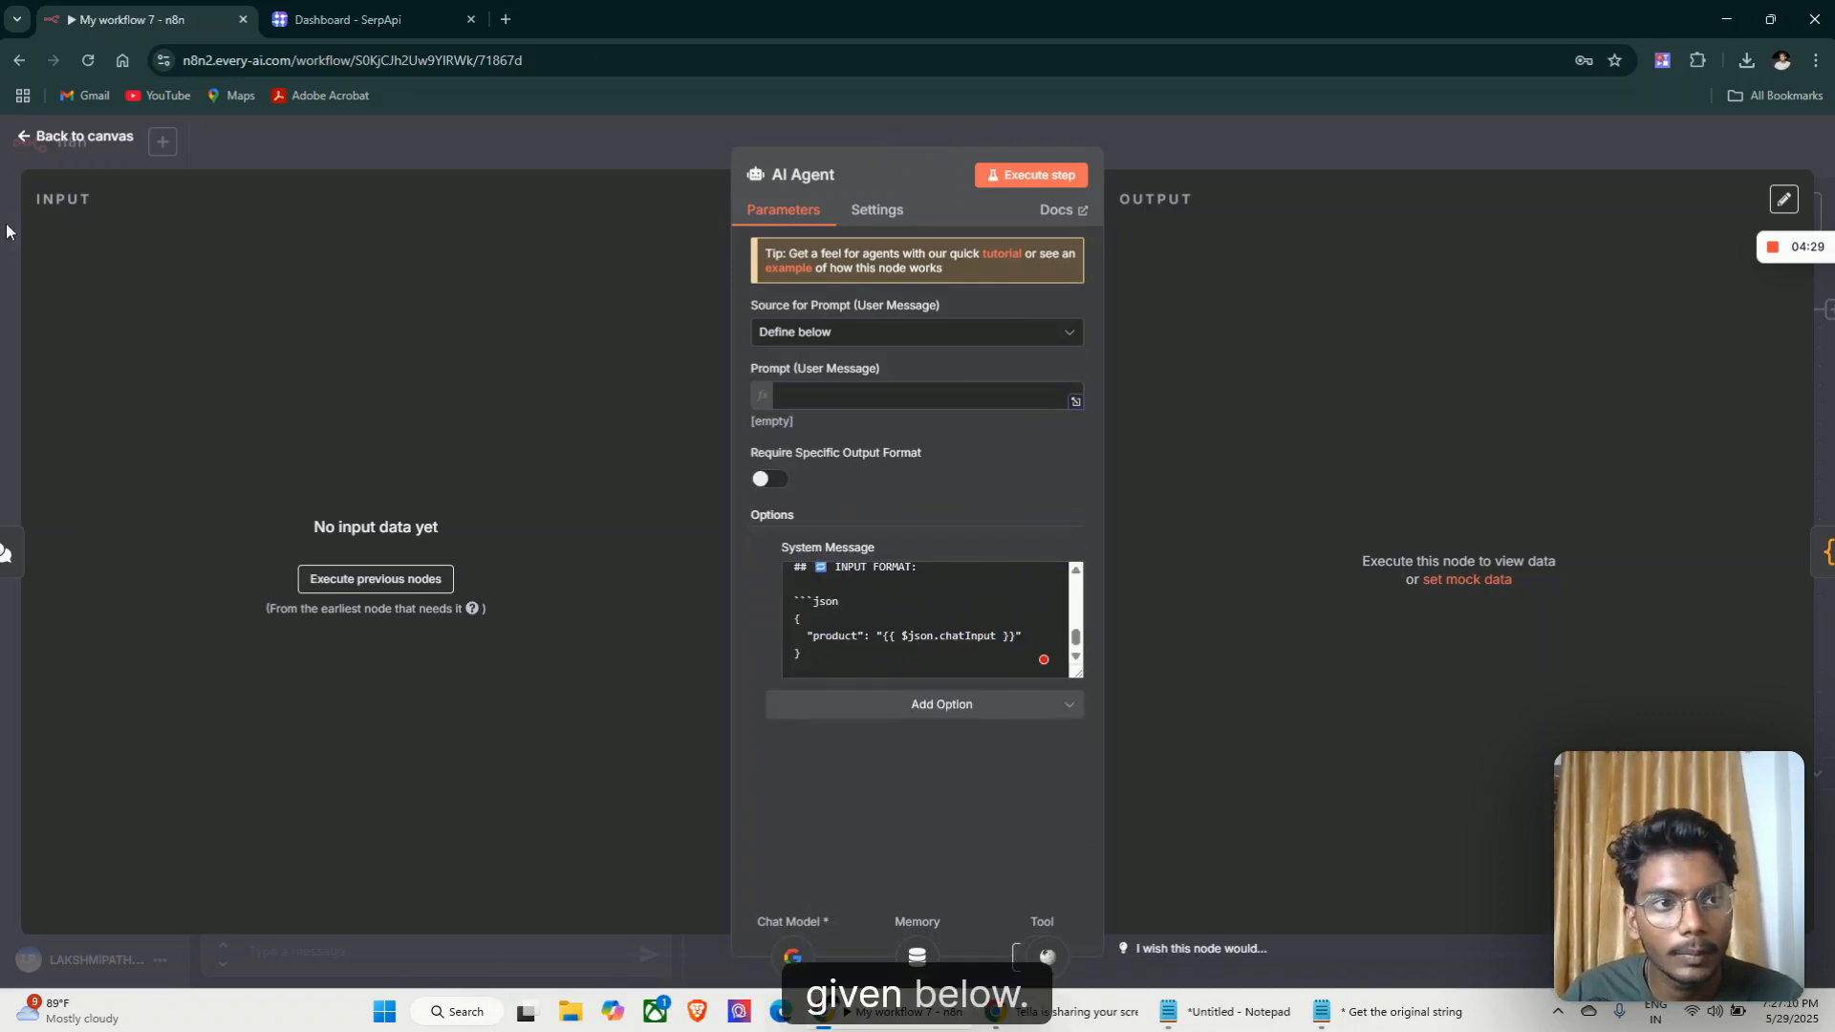
pyautogui.click(78, 137)
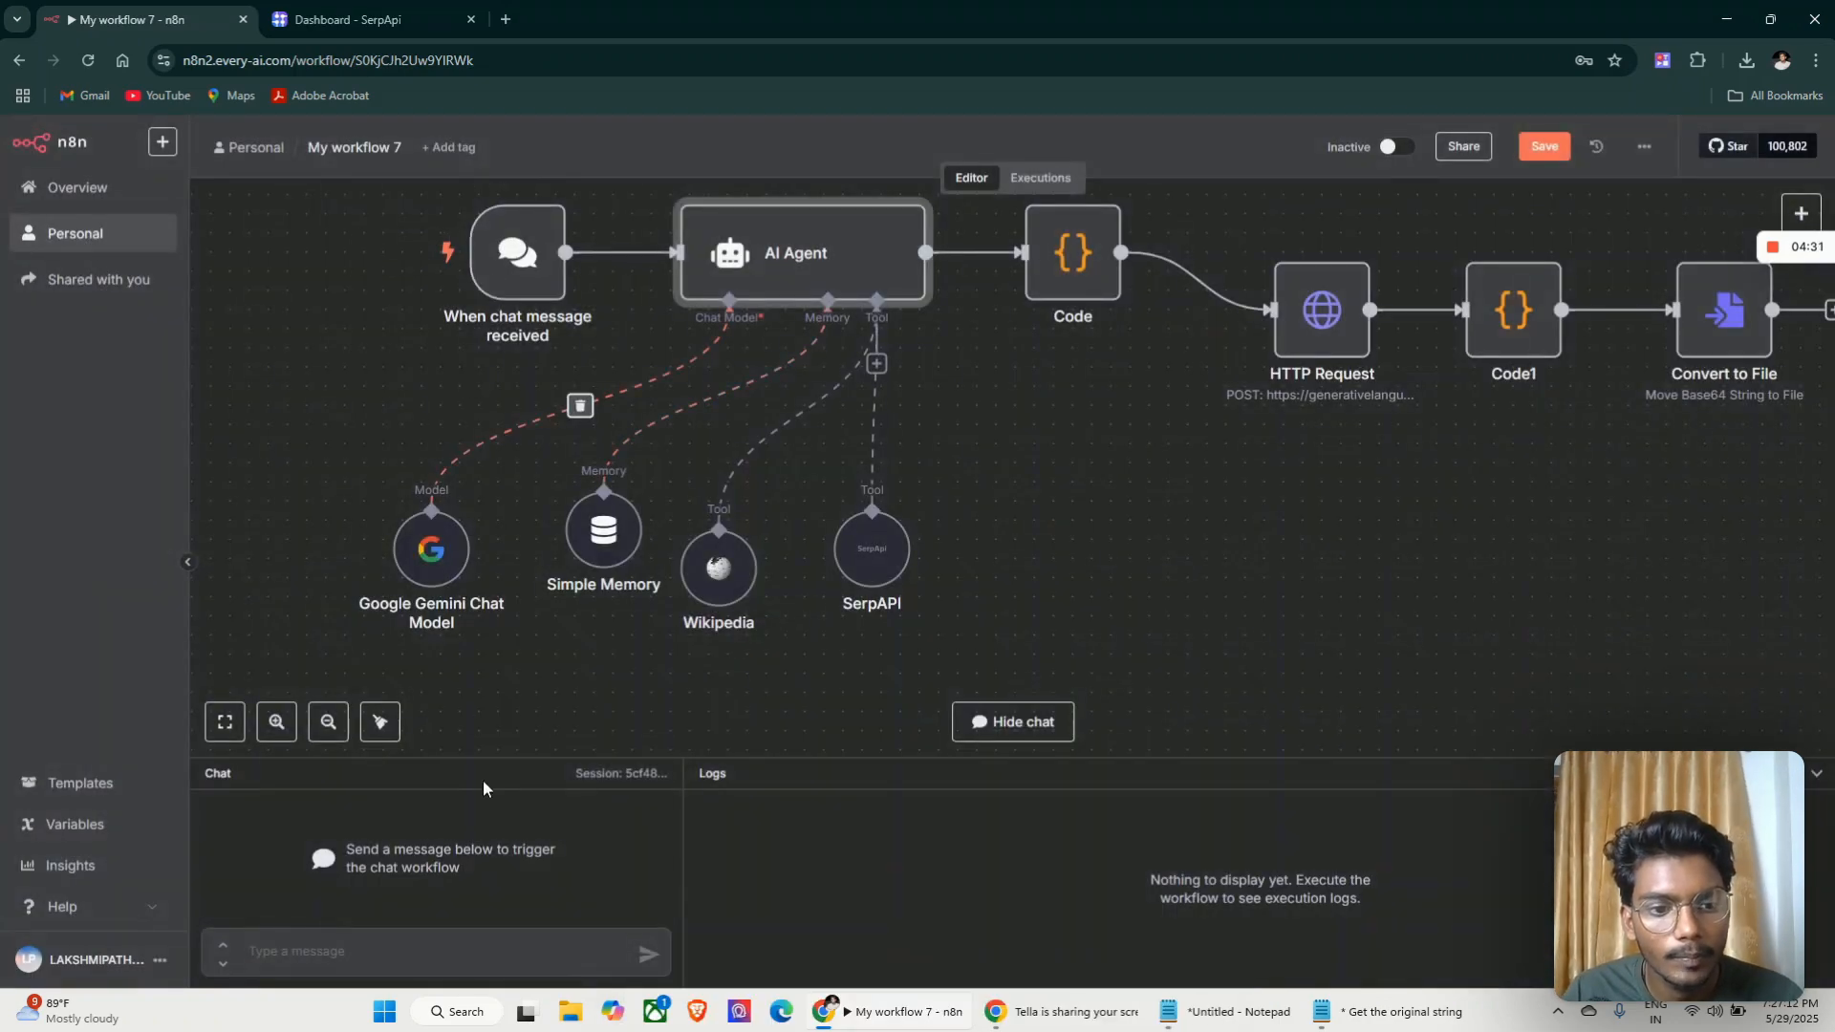
# Send the test chat message "gii" to trigger the workflow and provide input data for the AI Agent
pyautogui.click(506, 953)
pyautogui.write('gi')
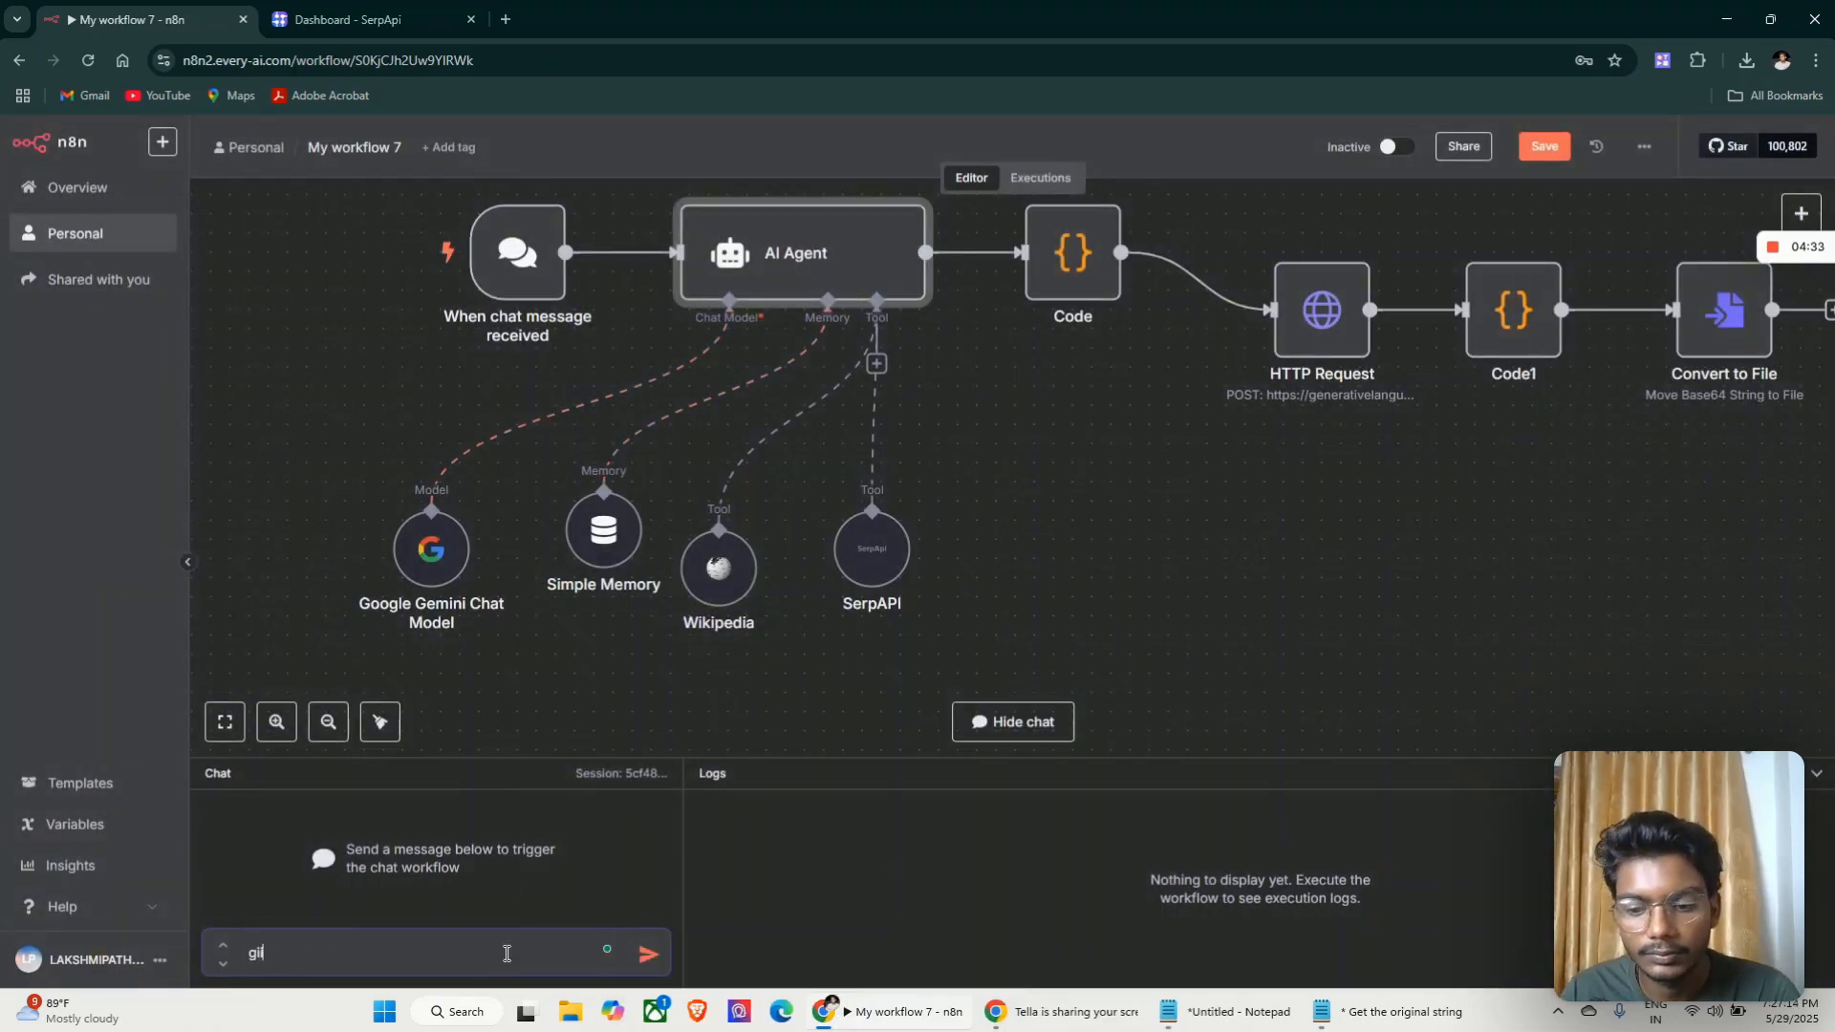
pyautogui.write('i')
pyautogui.press('Return')
pyautogui.scroll(1, 831, 339)
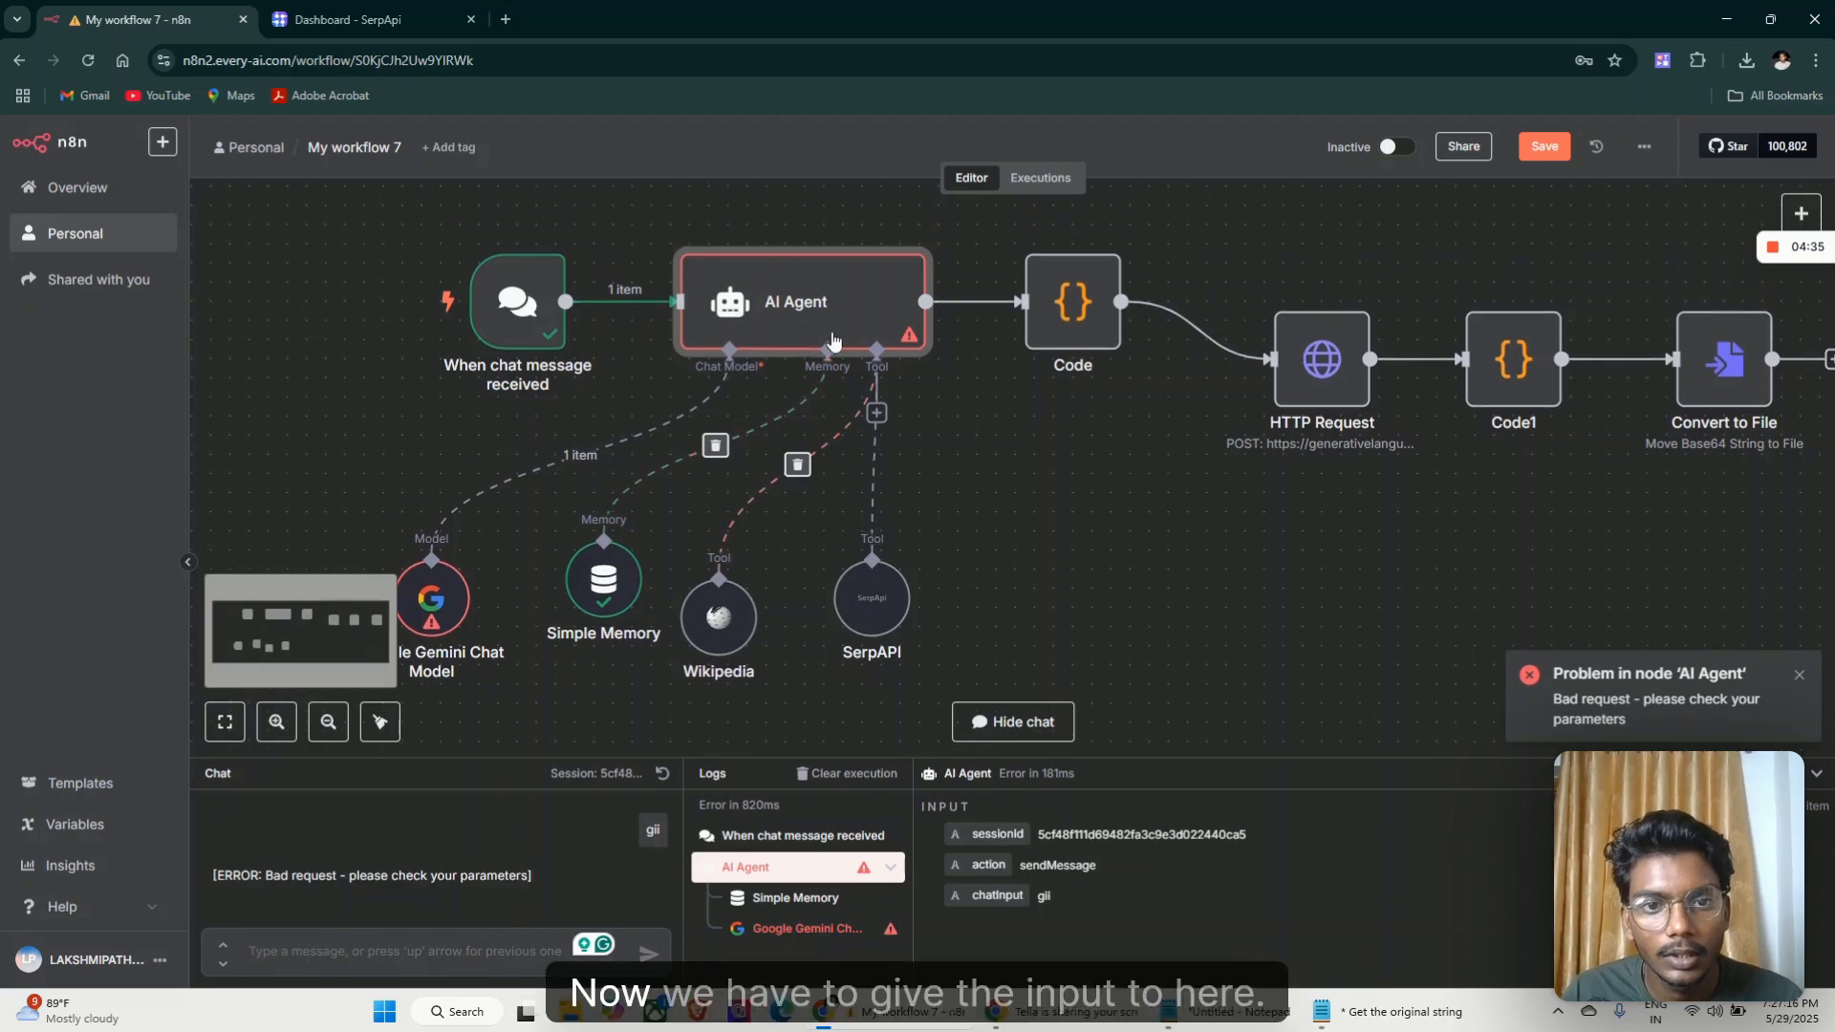
# Set the AI Agent's user message prompt to the trigger's {{ $json.chatInput }} field and return to the canvas
pyautogui.doubleClick(831, 340)
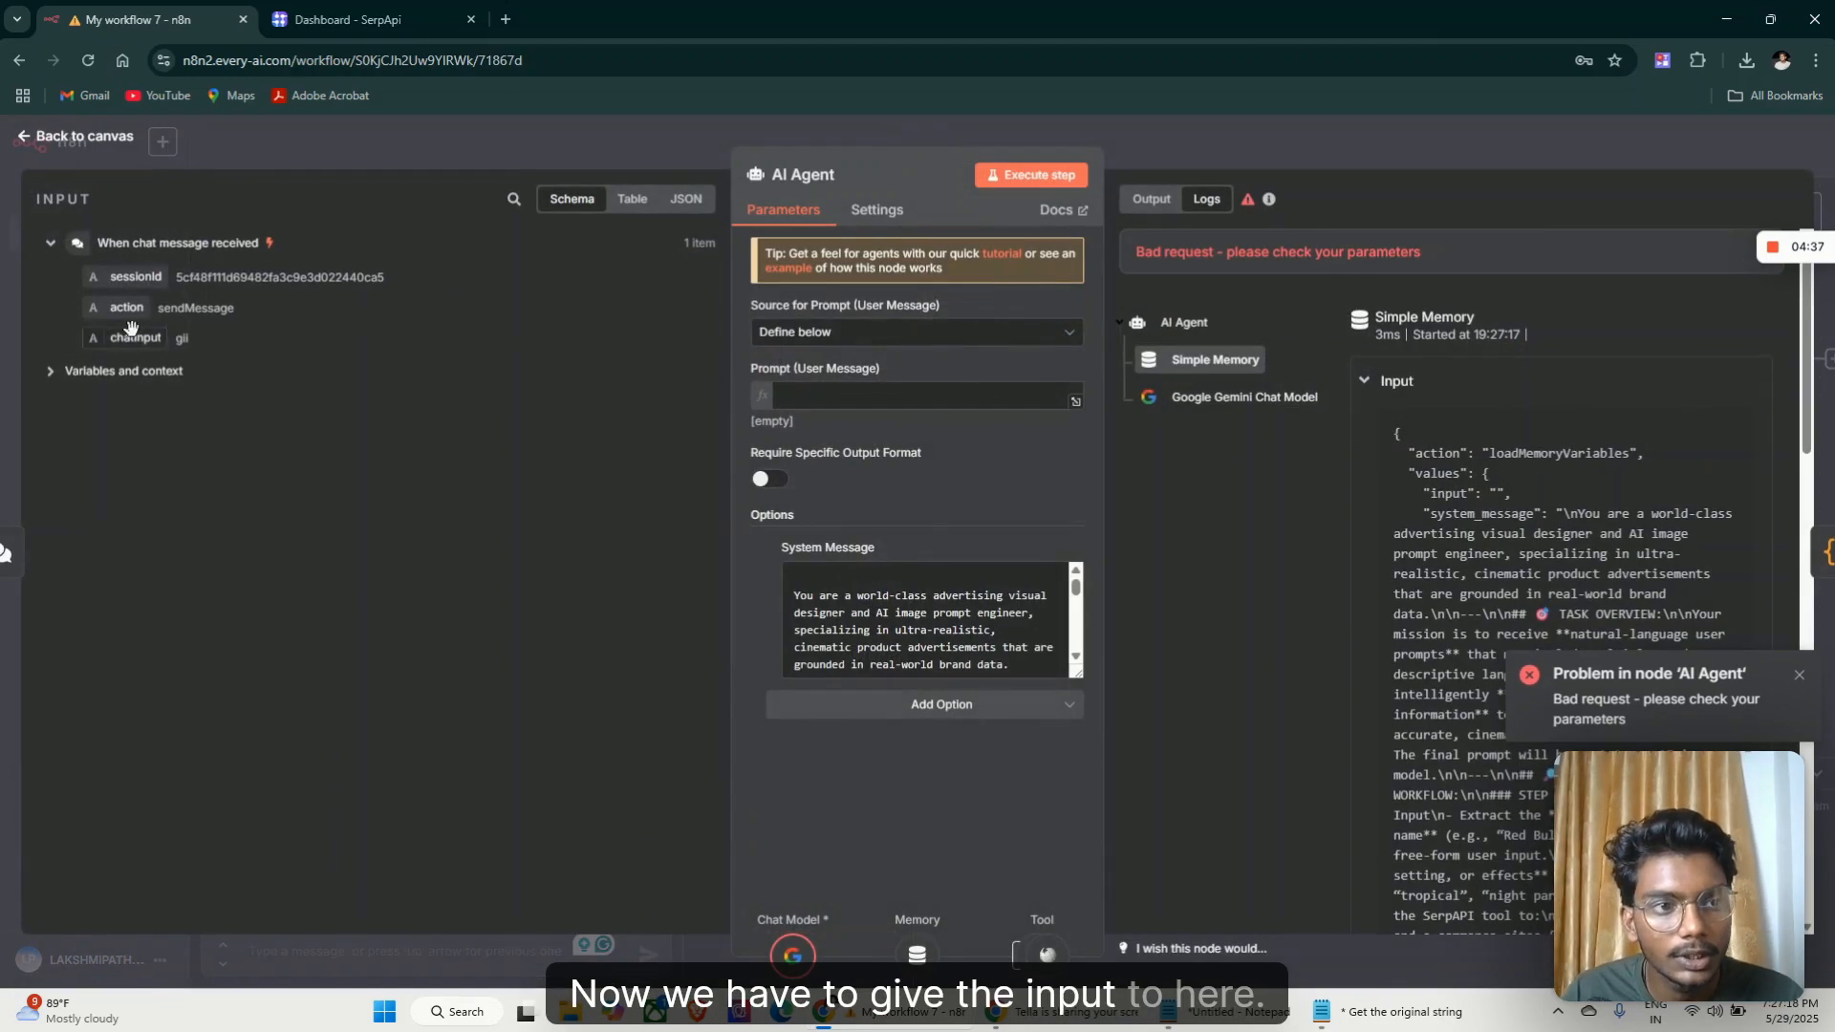
pyautogui.moveTo(132, 337); pyautogui.dragTo(984, 399)
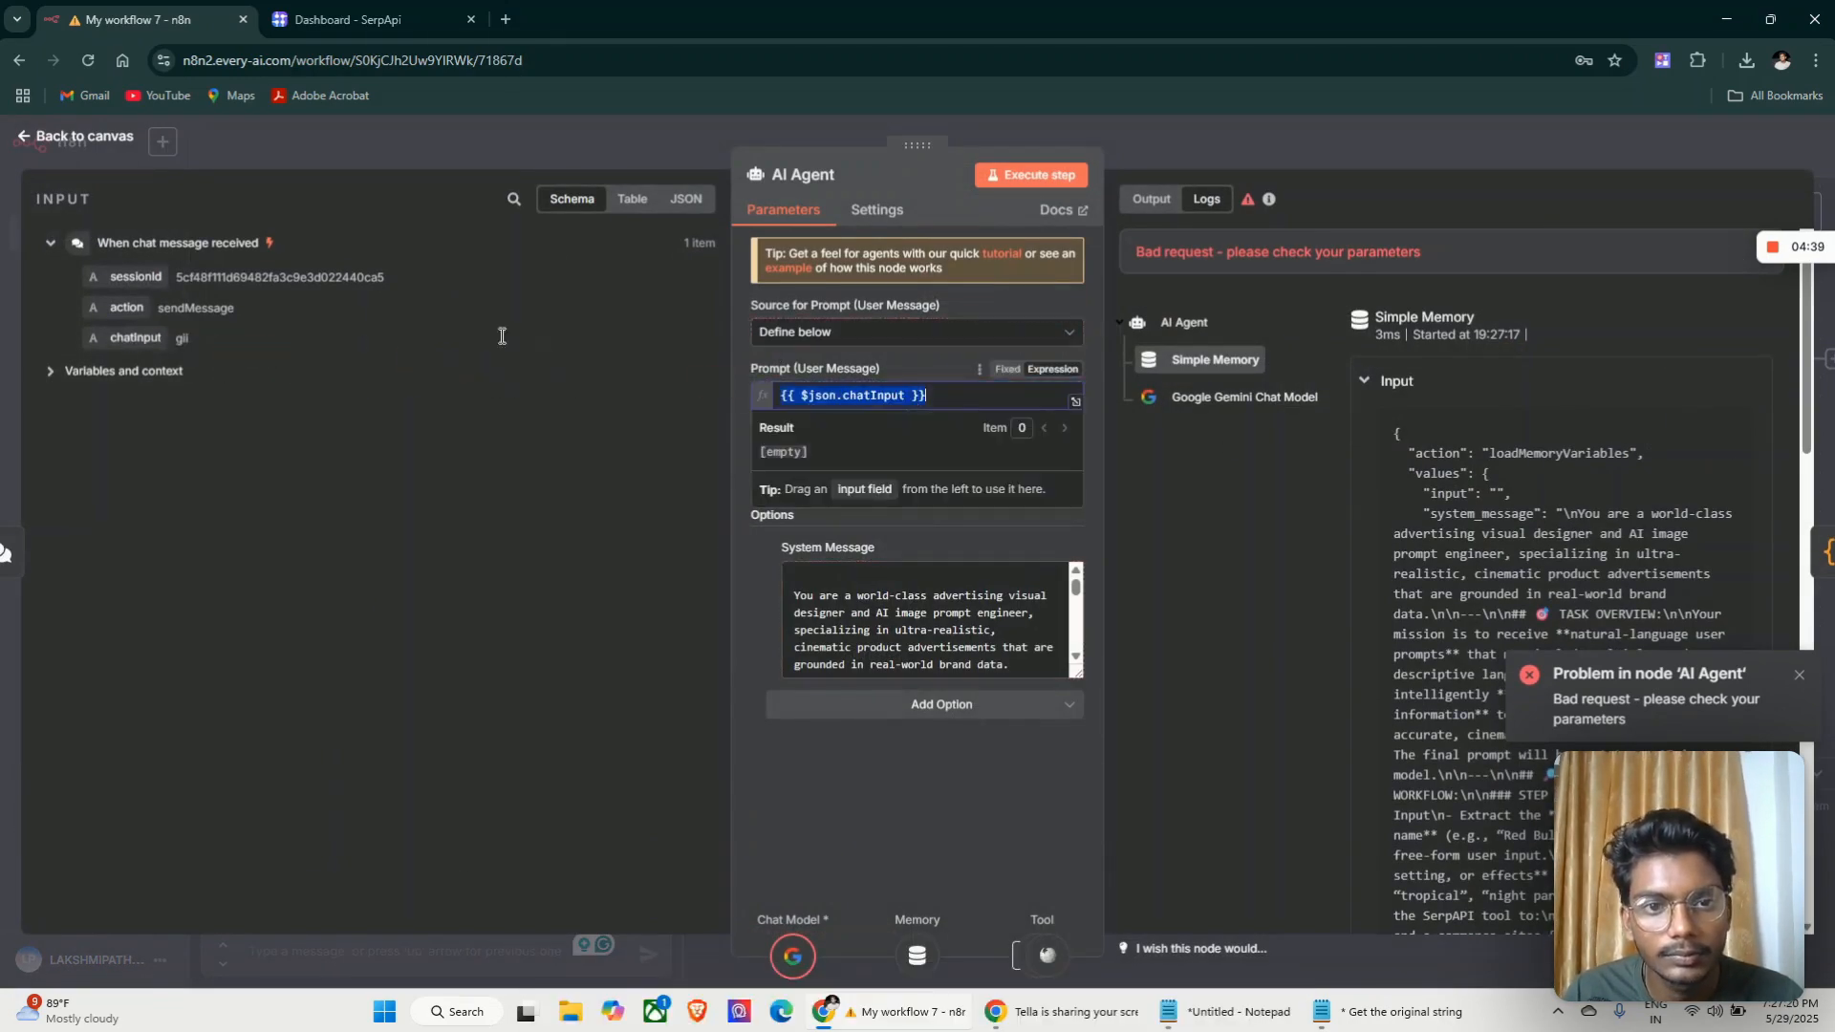
pyautogui.click(43, 144)
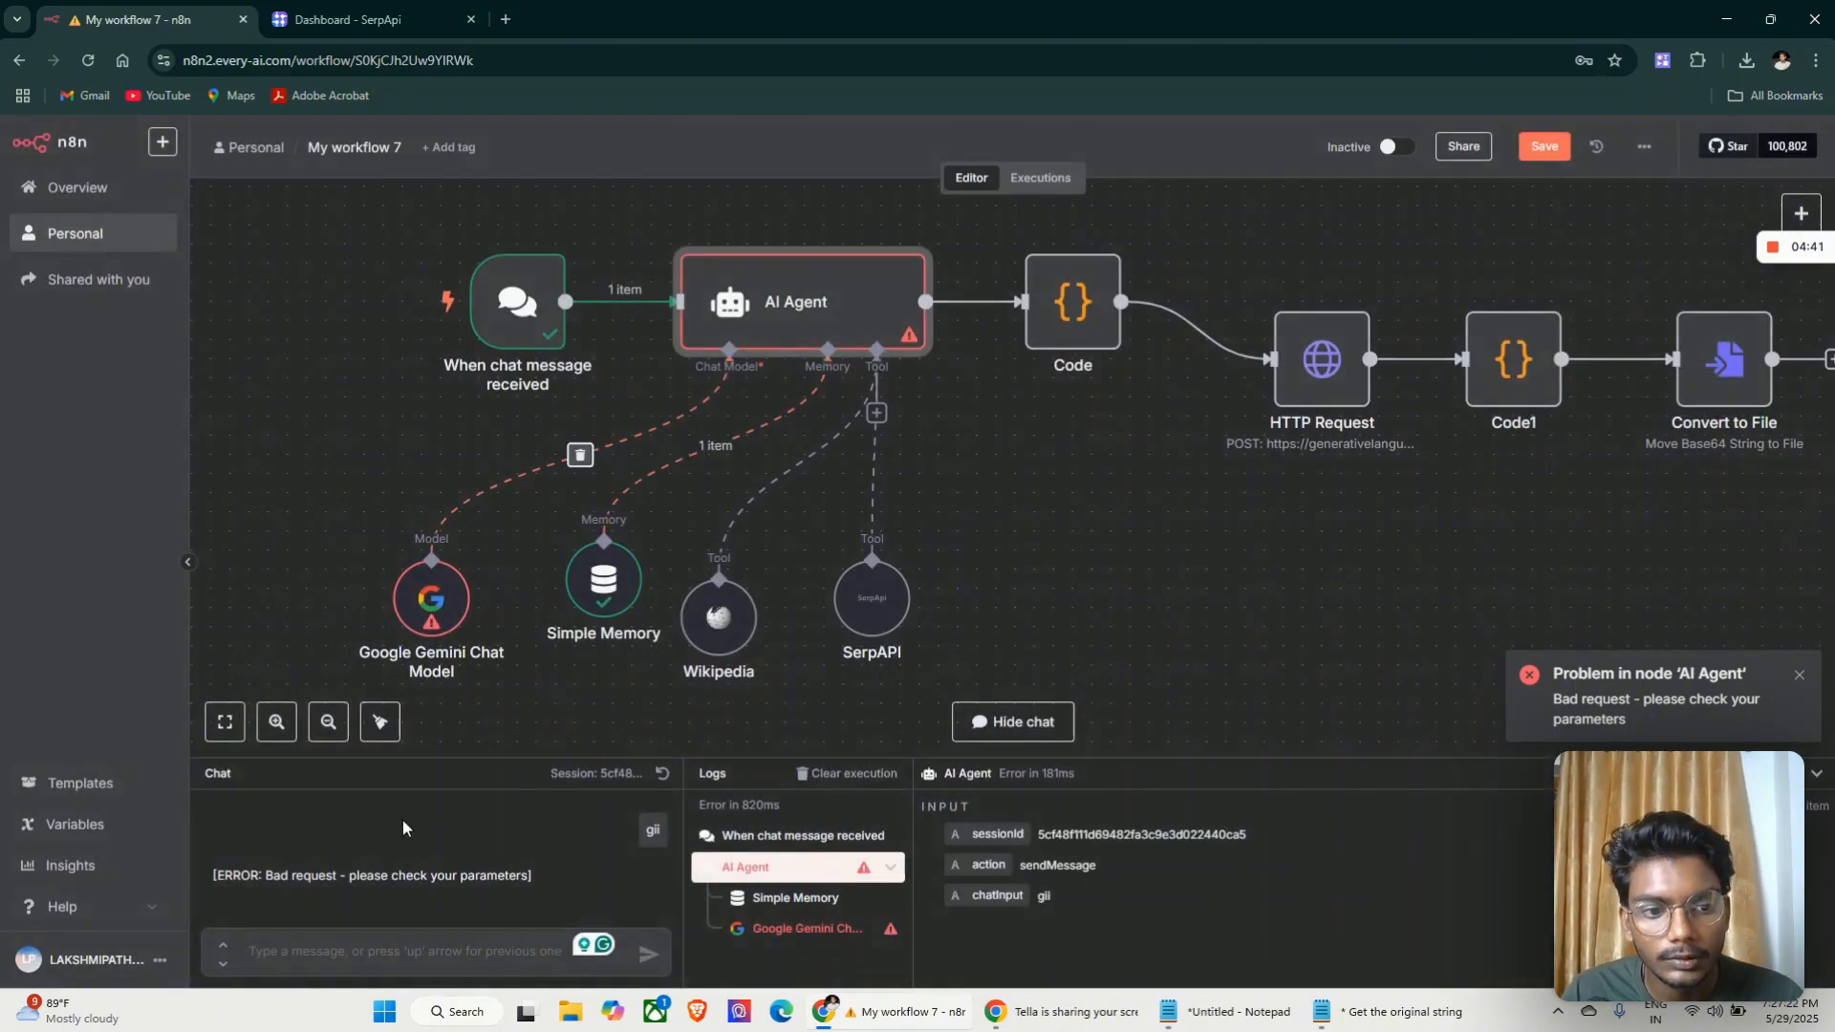
# Run the workflow with the chat message "fanta" and watch the execution across all nodes
pyautogui.click(398, 949)
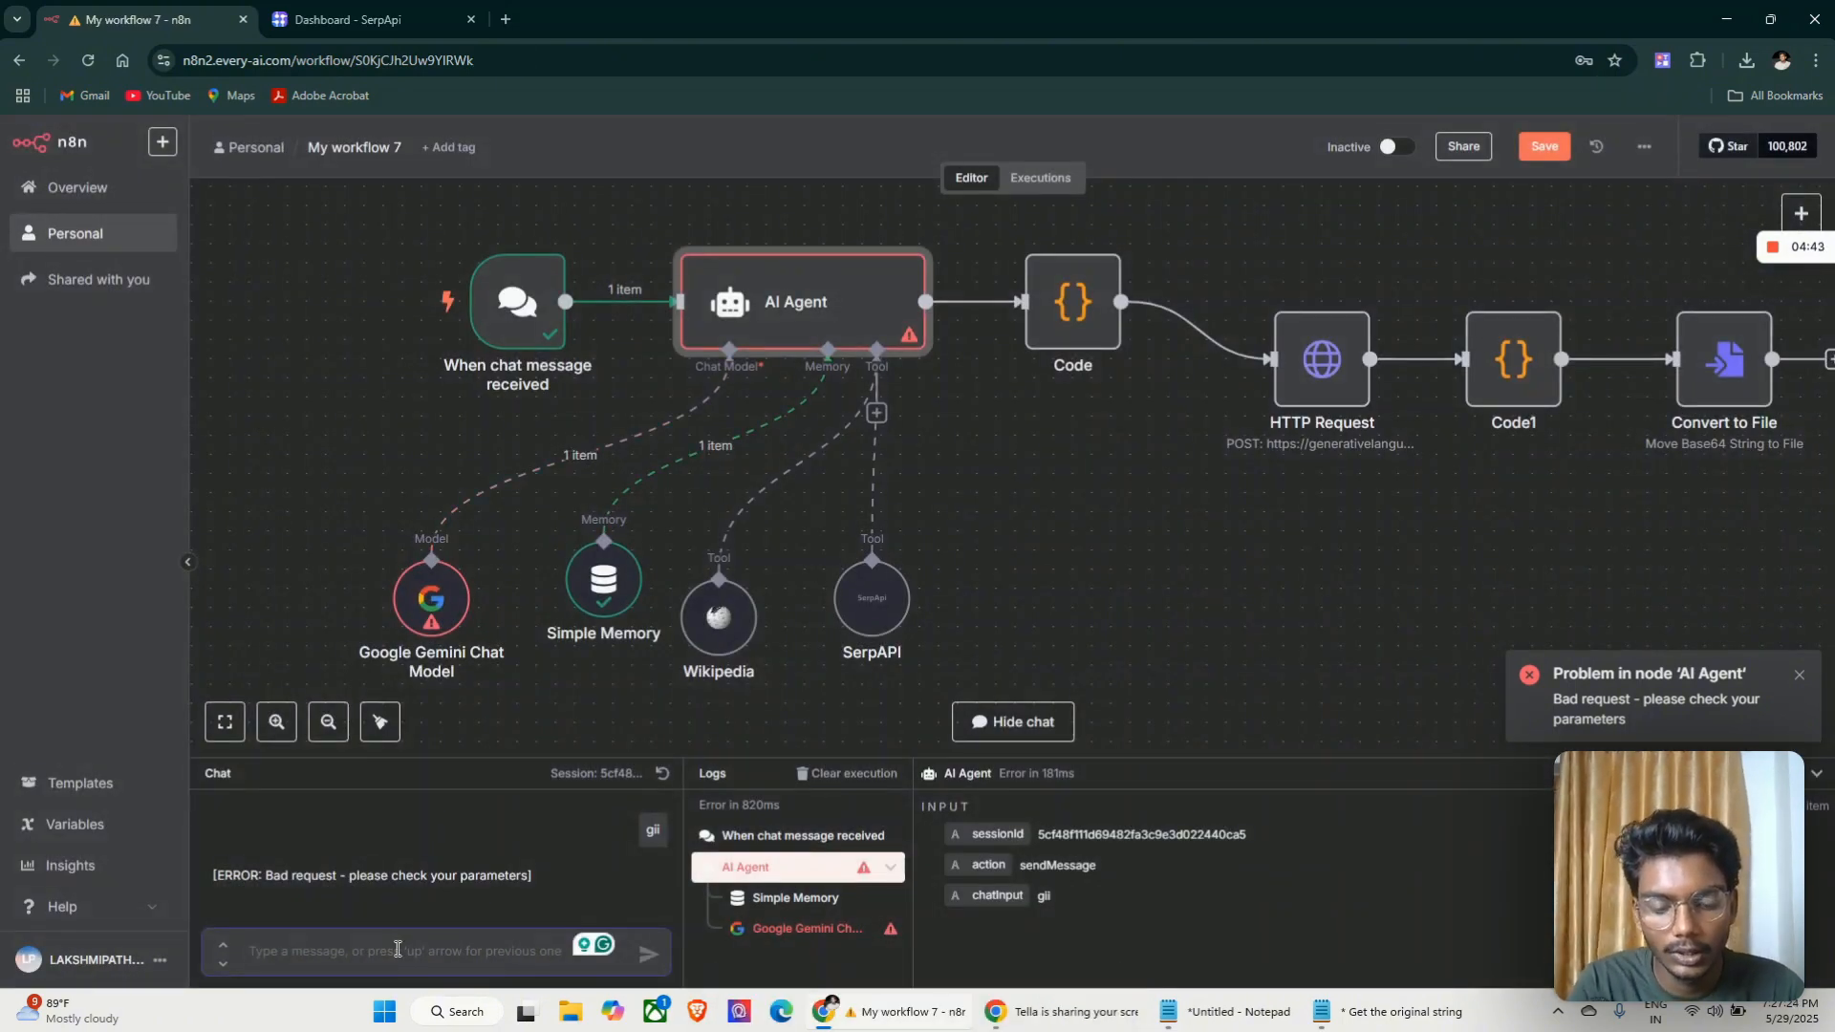
pyautogui.write('fan')
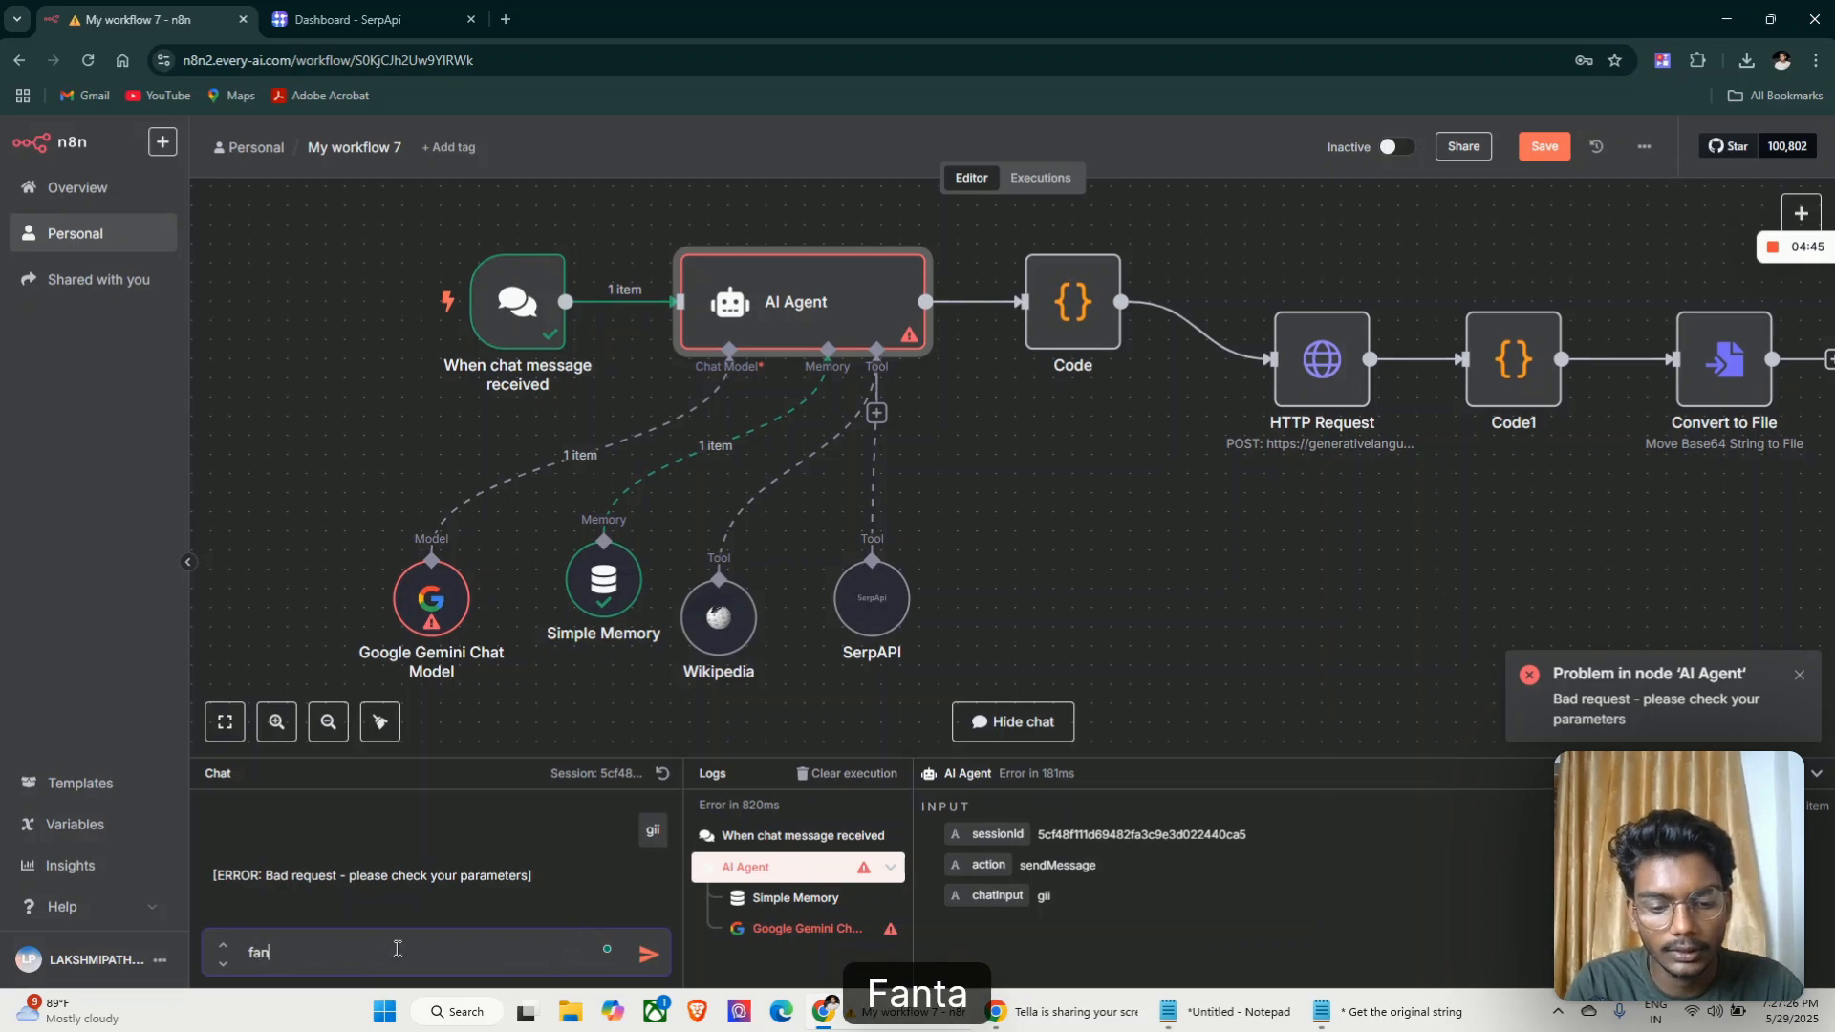
pyautogui.write('ta')
pyautogui.press('Return')
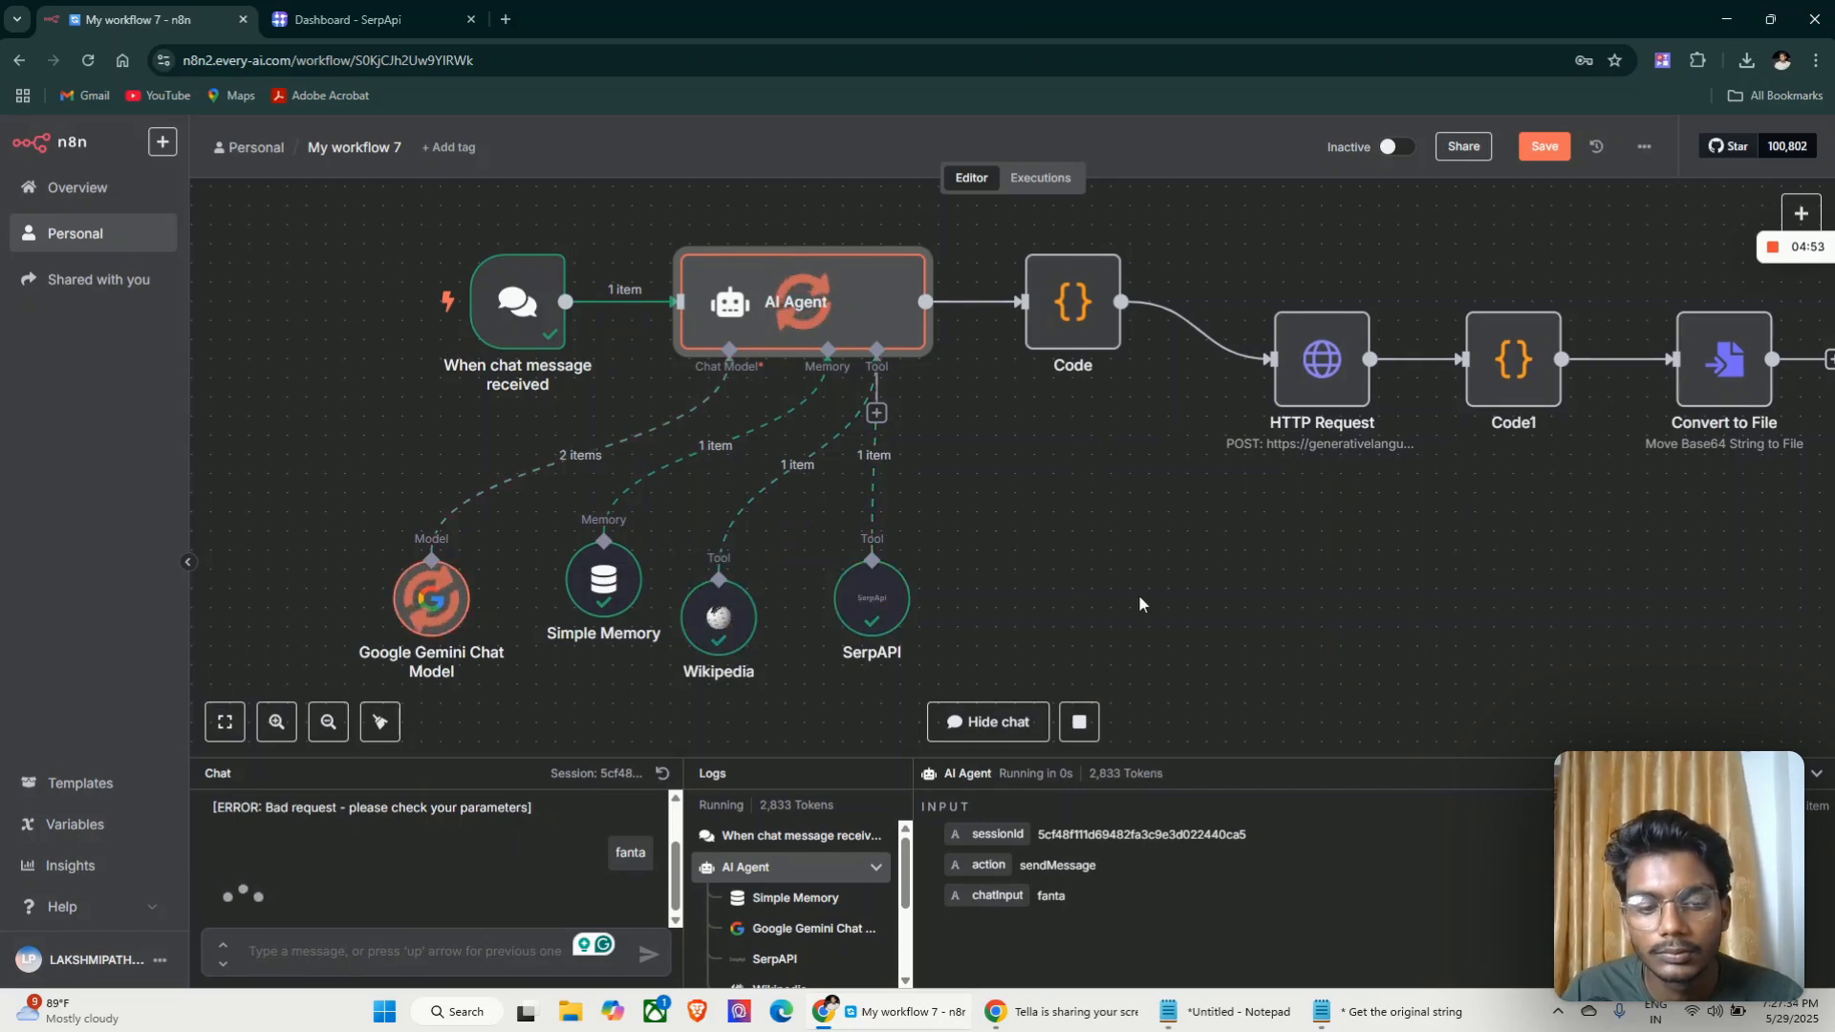
pyautogui.scroll(-5, 1138, 594)
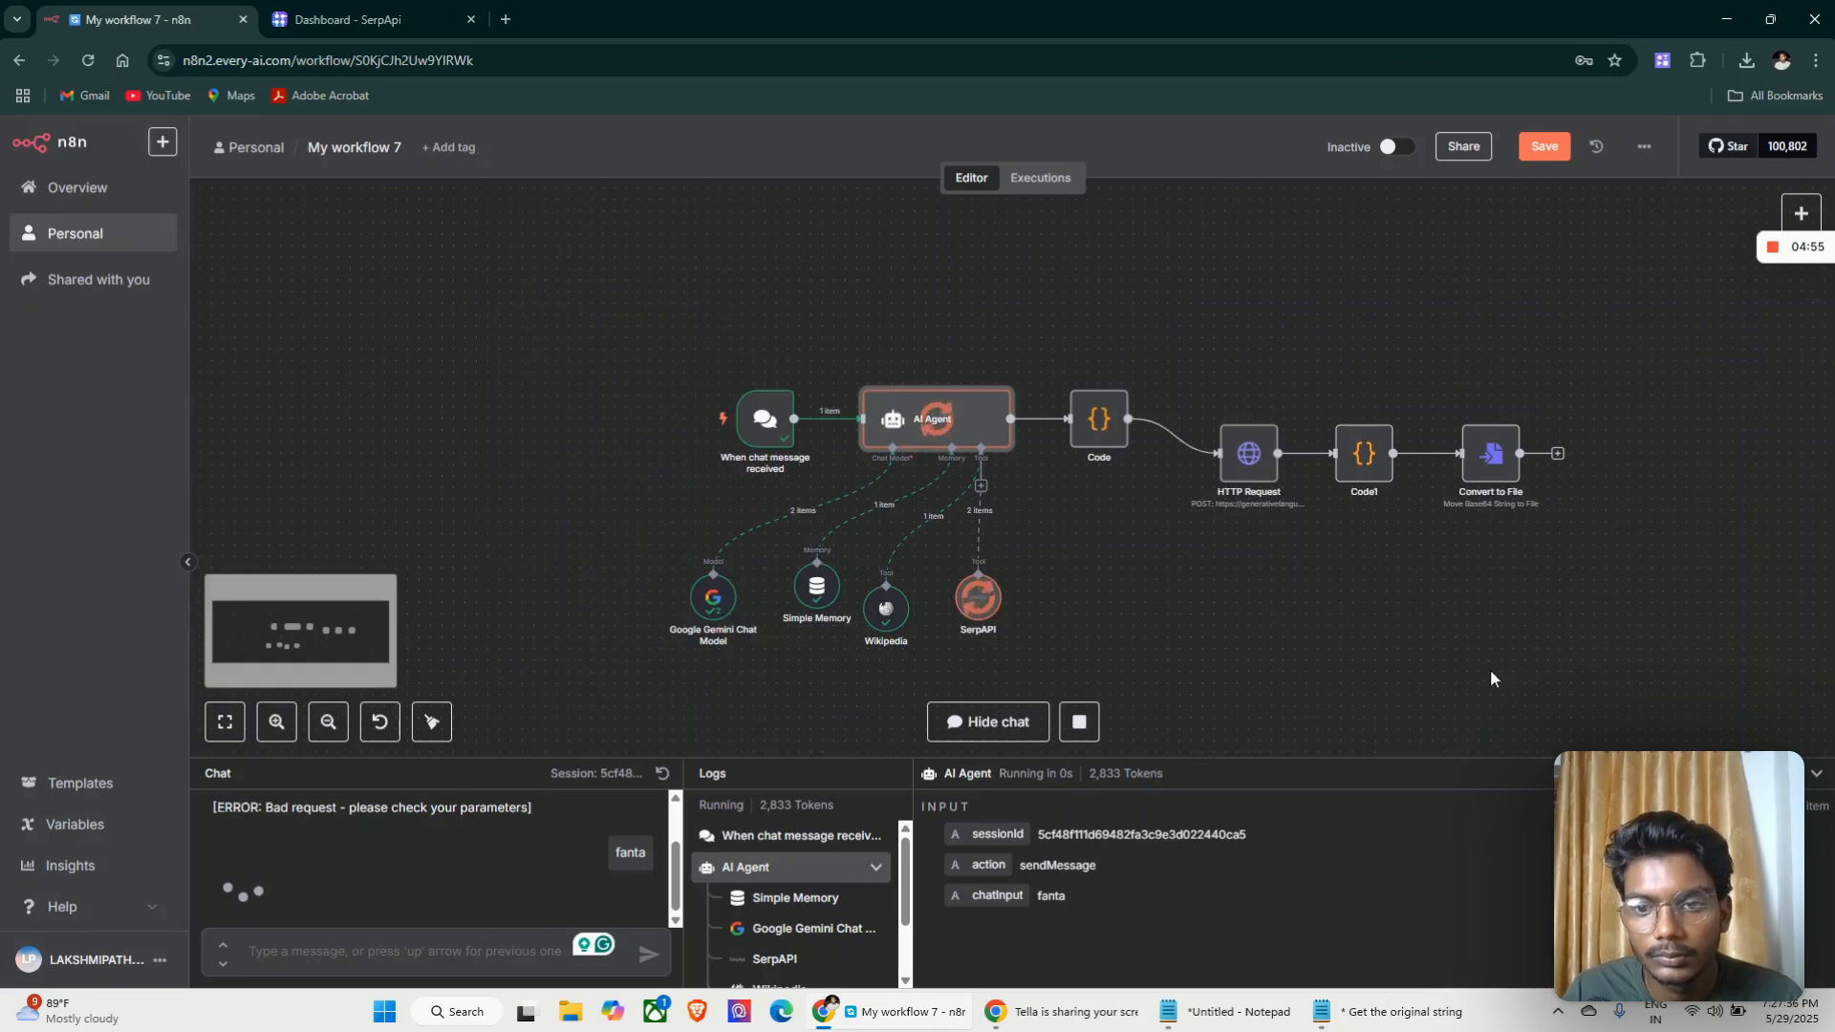
pyautogui.scroll(-2, 1259, 658)
pyautogui.hscroll(3, 1258, 658)
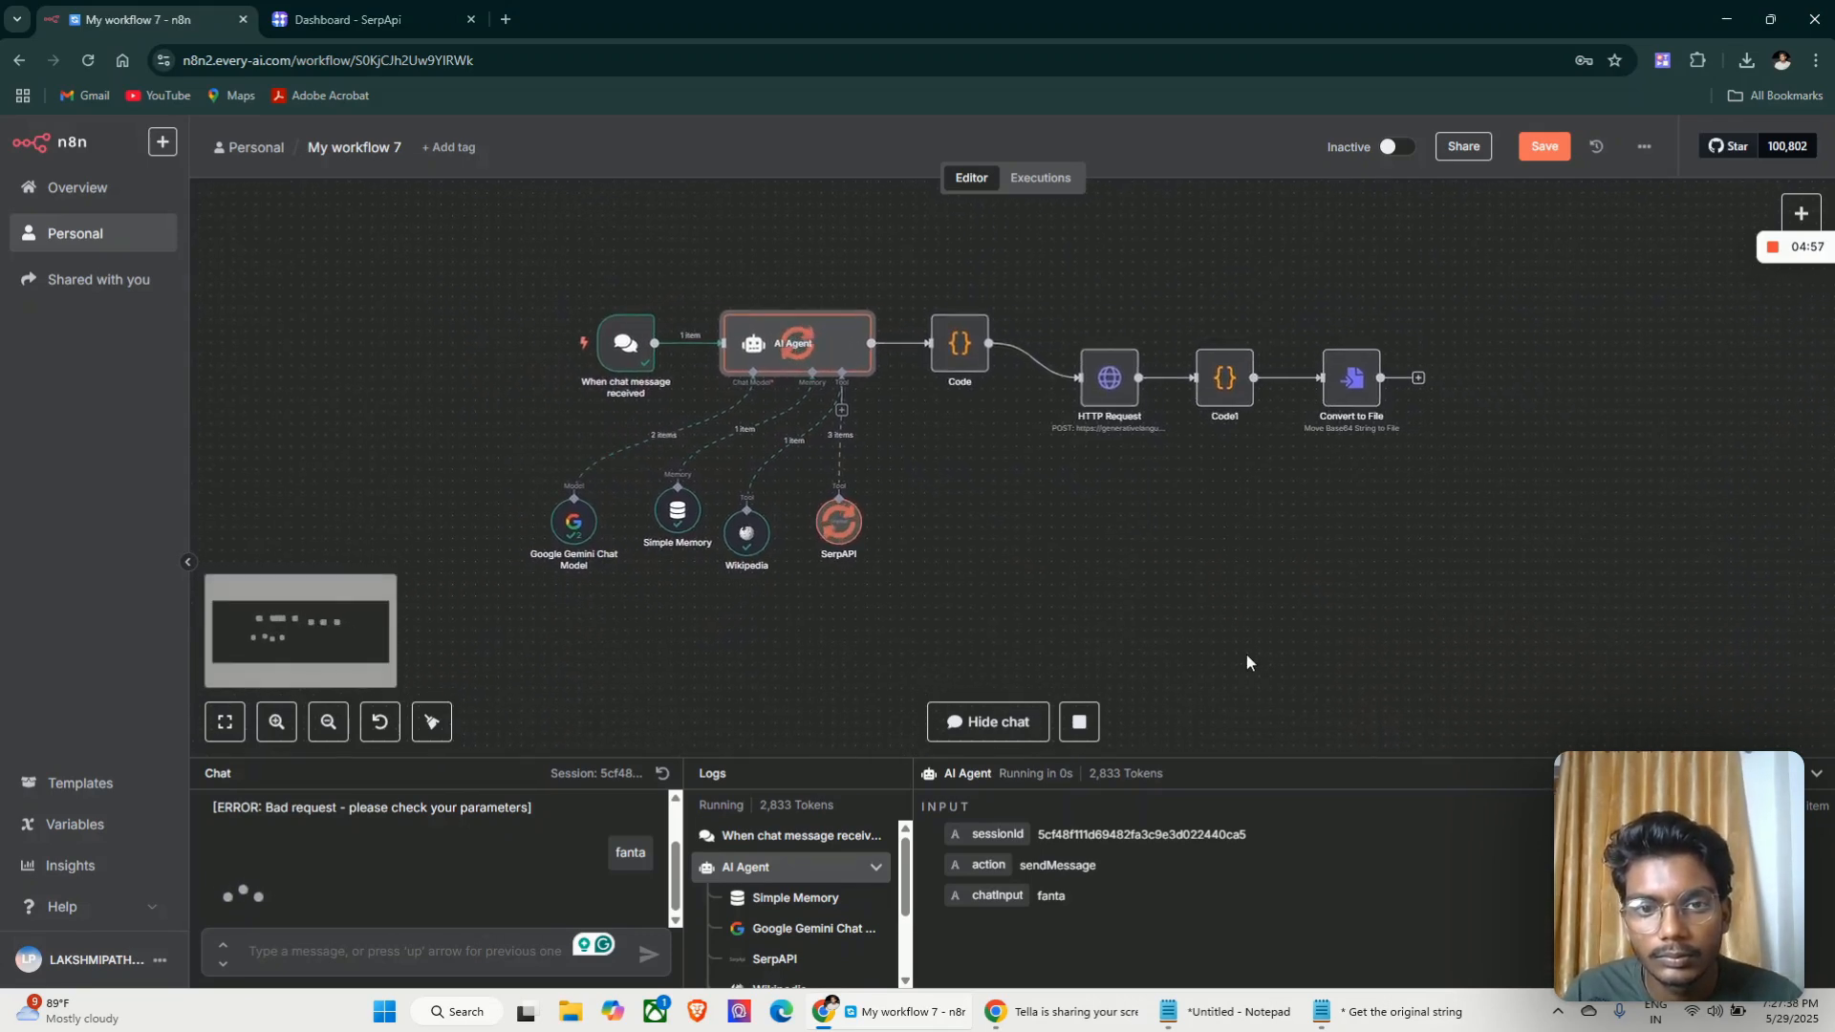
pyautogui.scroll(1, 1200, 642)
pyautogui.scroll(1, 1039, 478)
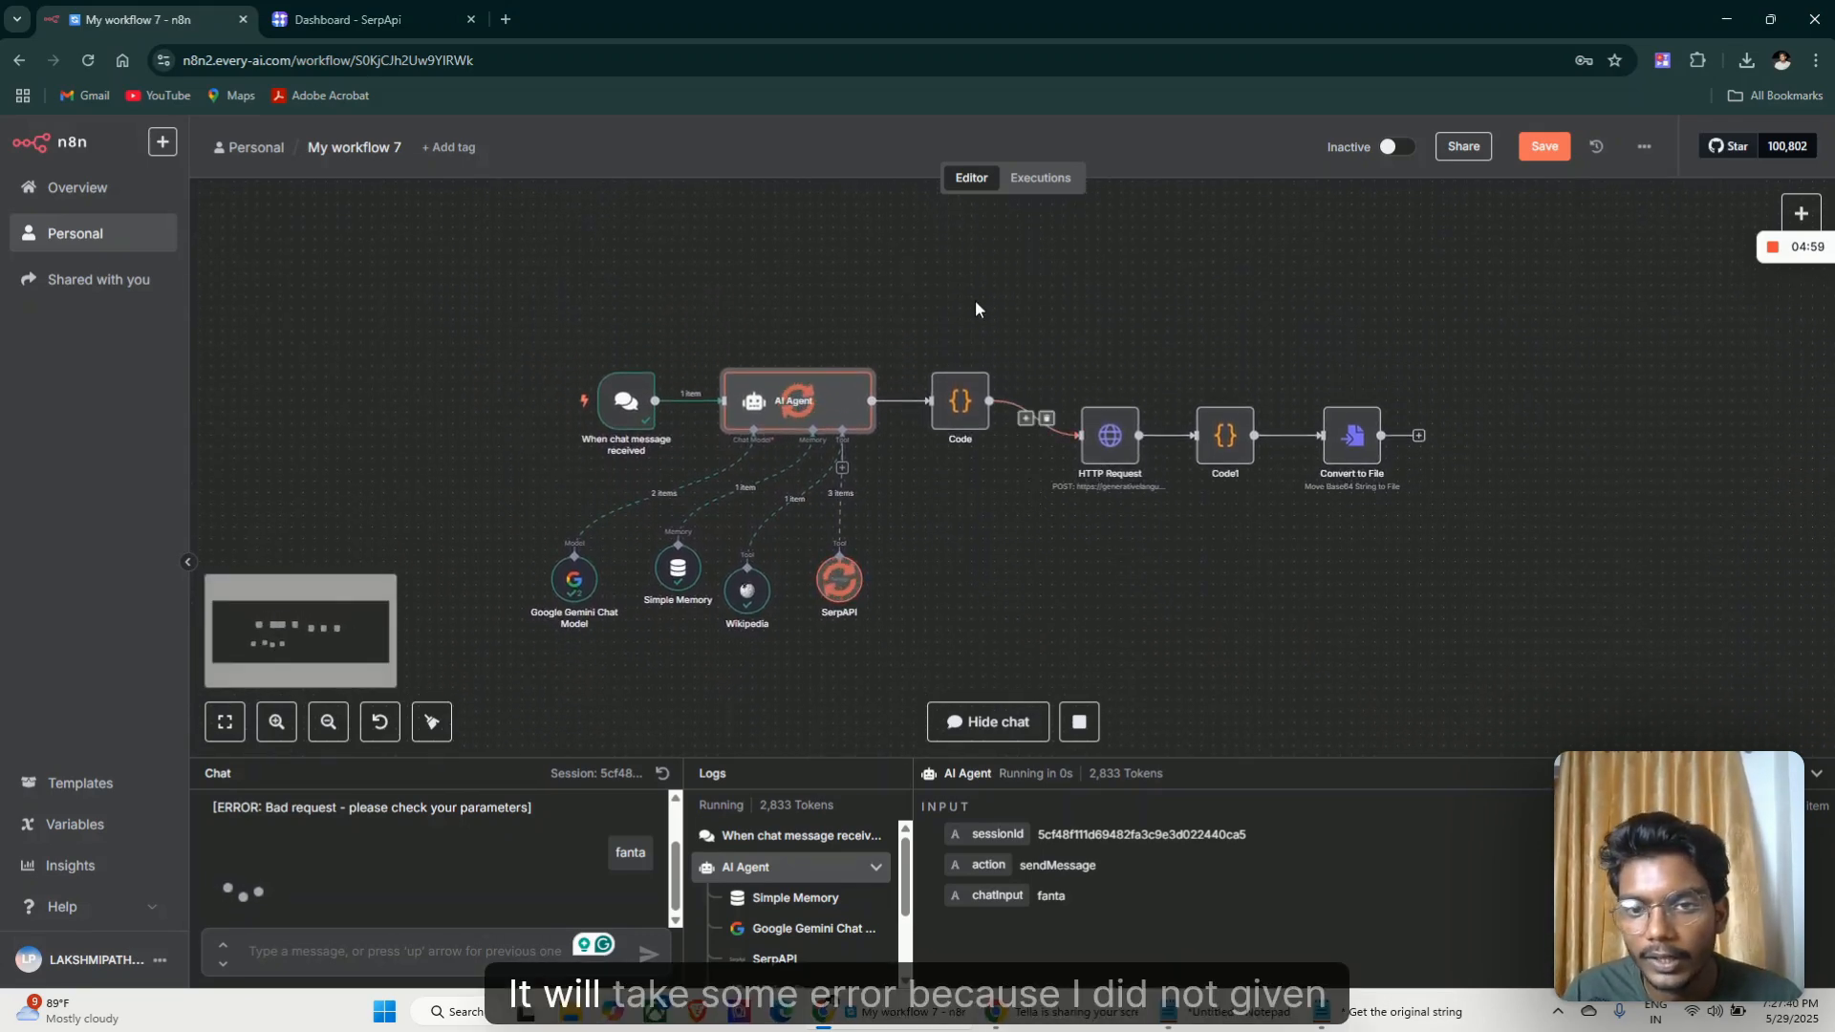
pyautogui.scroll(-2, 978, 473)
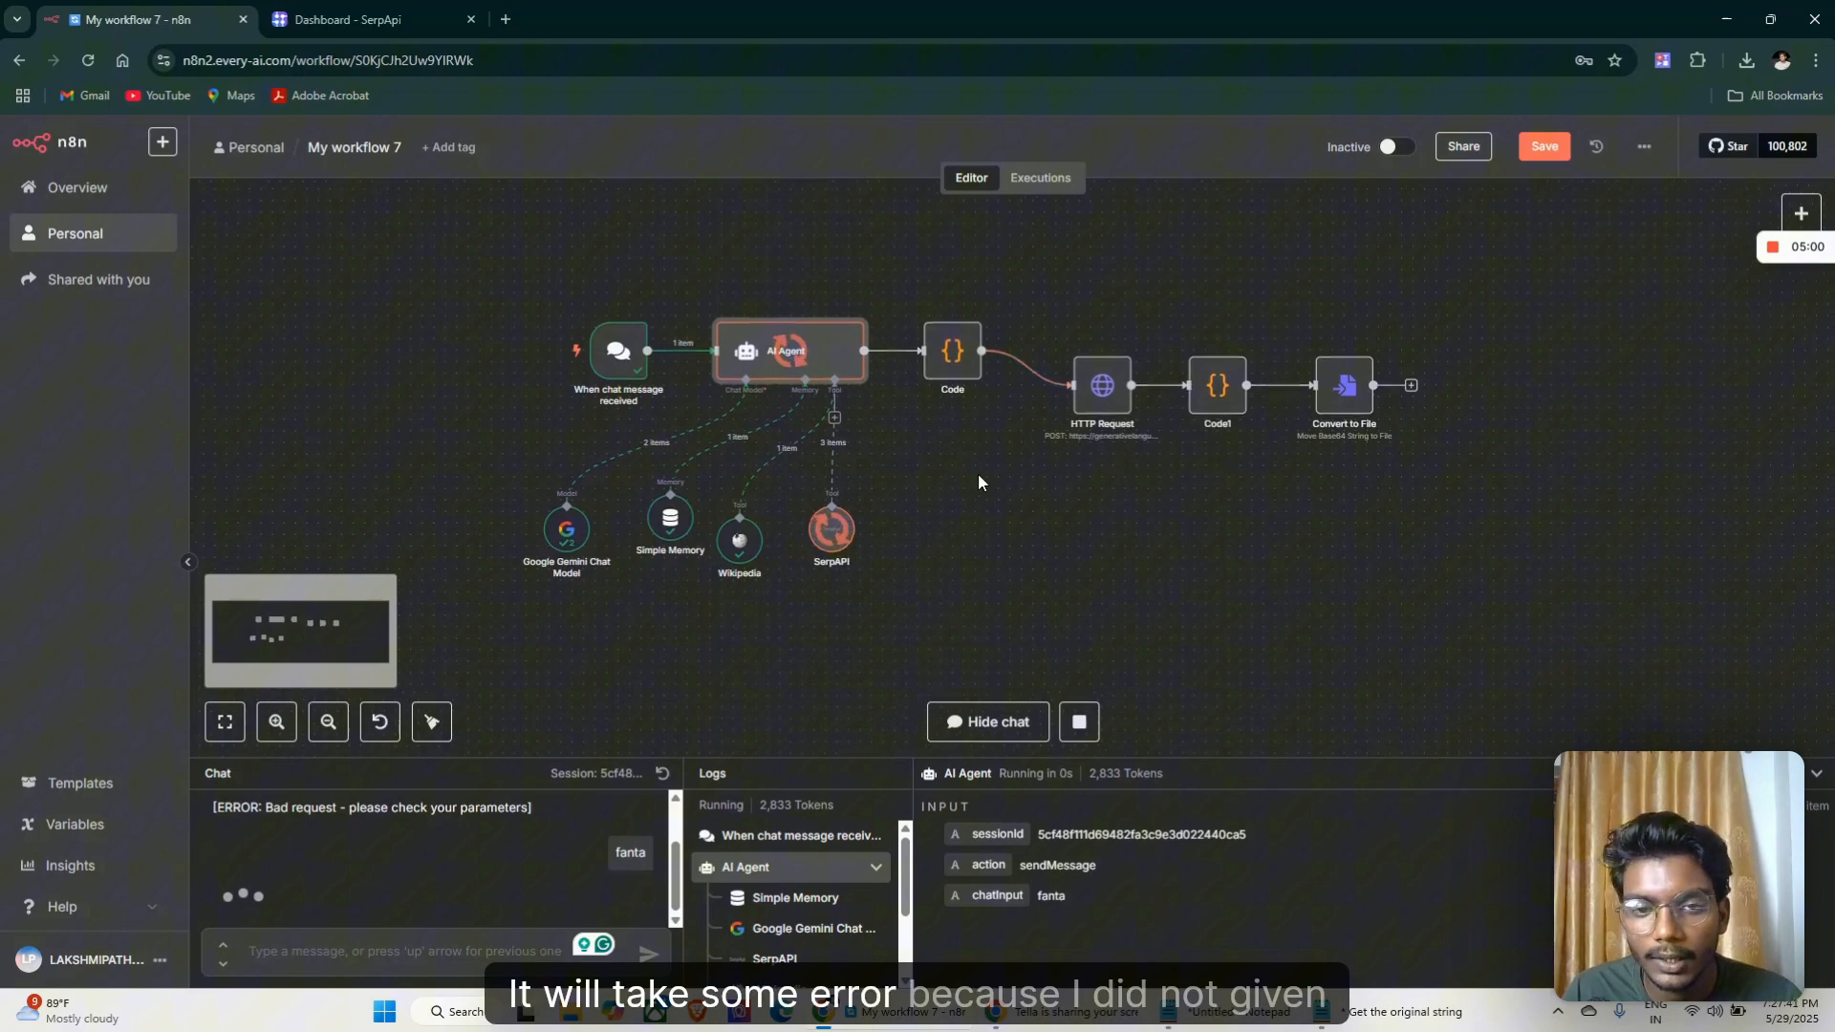
# Examine the HTTP Request node's JSON body in the expanded expression editor, then return to the canvas
pyautogui.doubleClick(1093, 408)
pyautogui.scroll(-5, 937, 497)
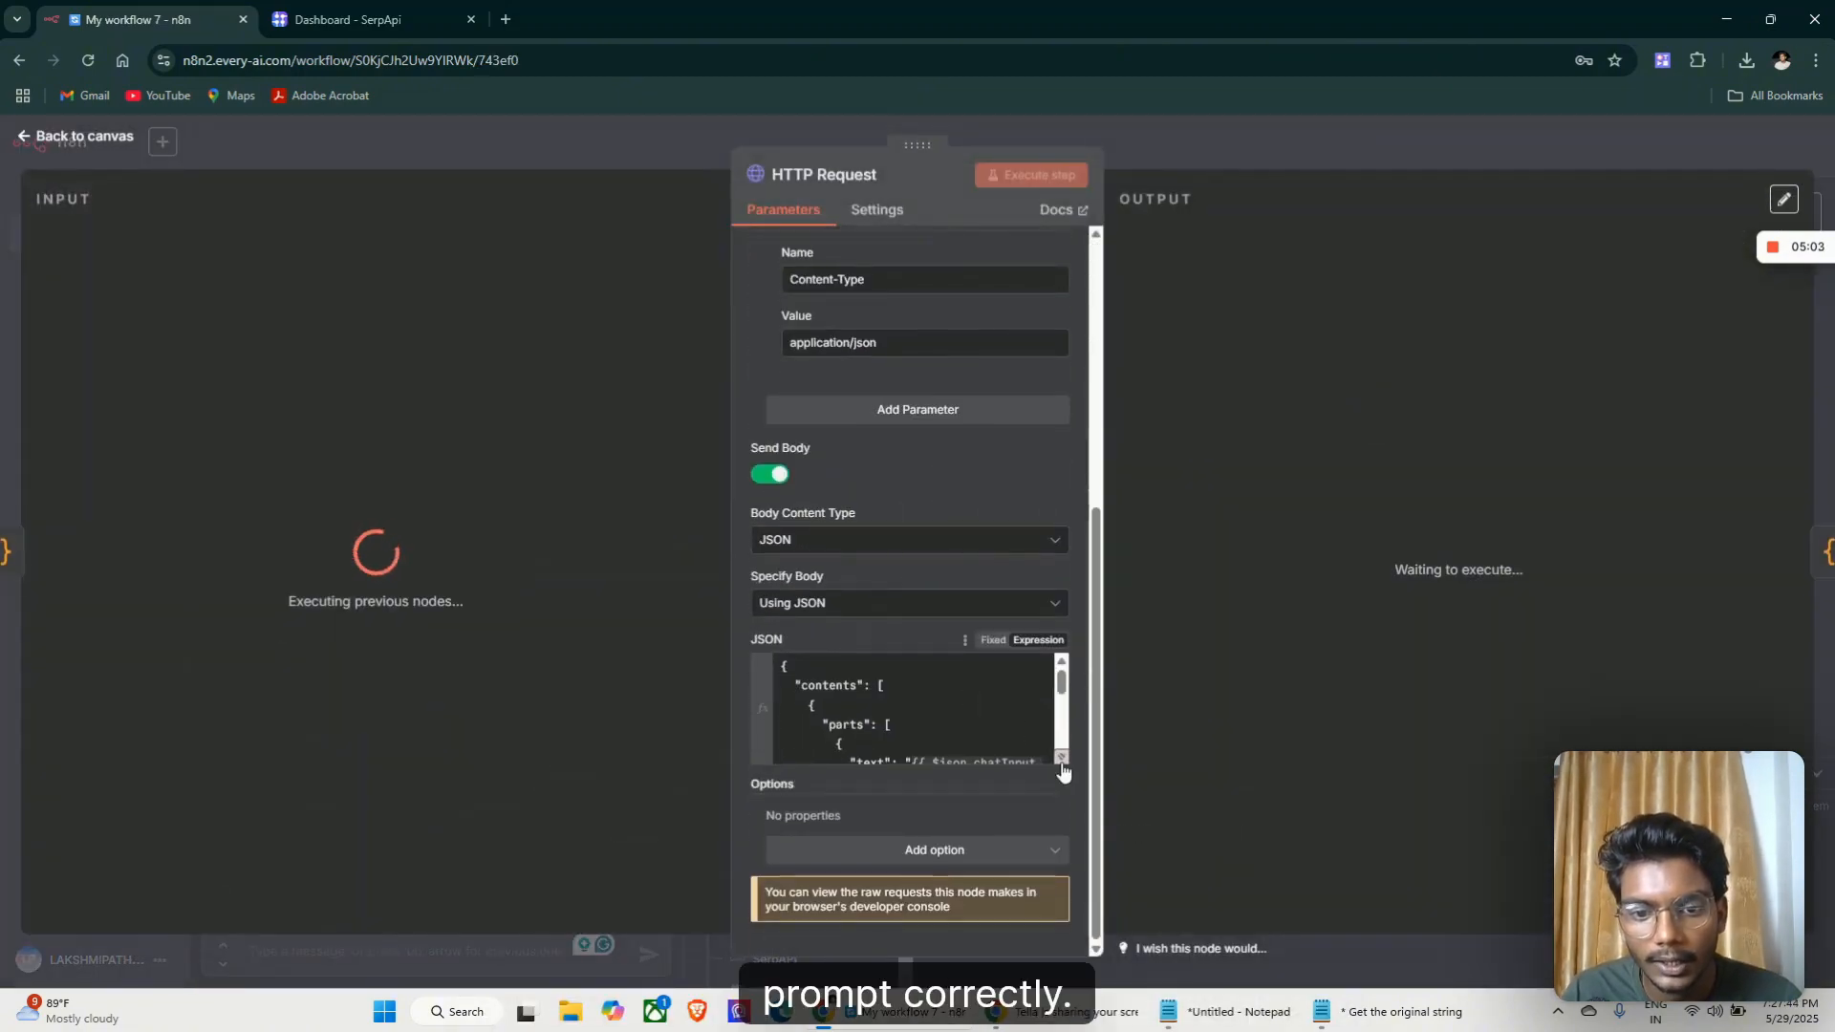
pyautogui.click(1061, 761)
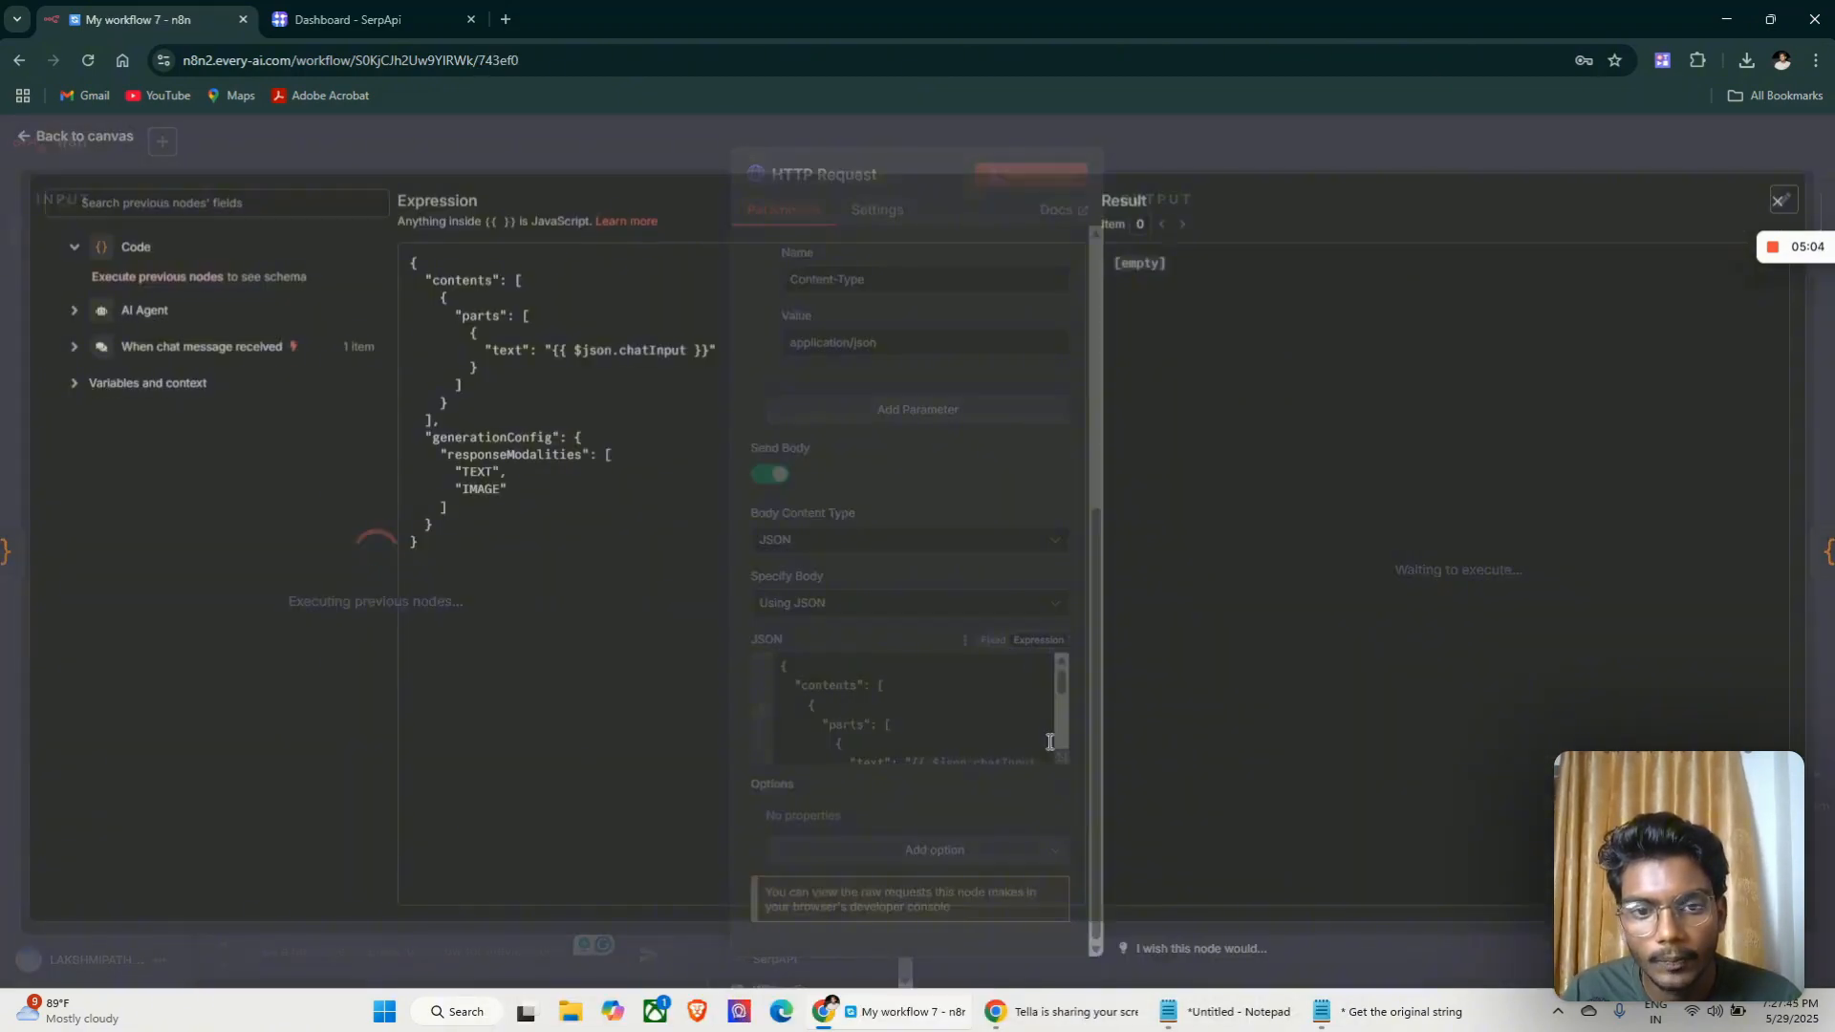
pyautogui.click(92, 155)
pyautogui.click(86, 139)
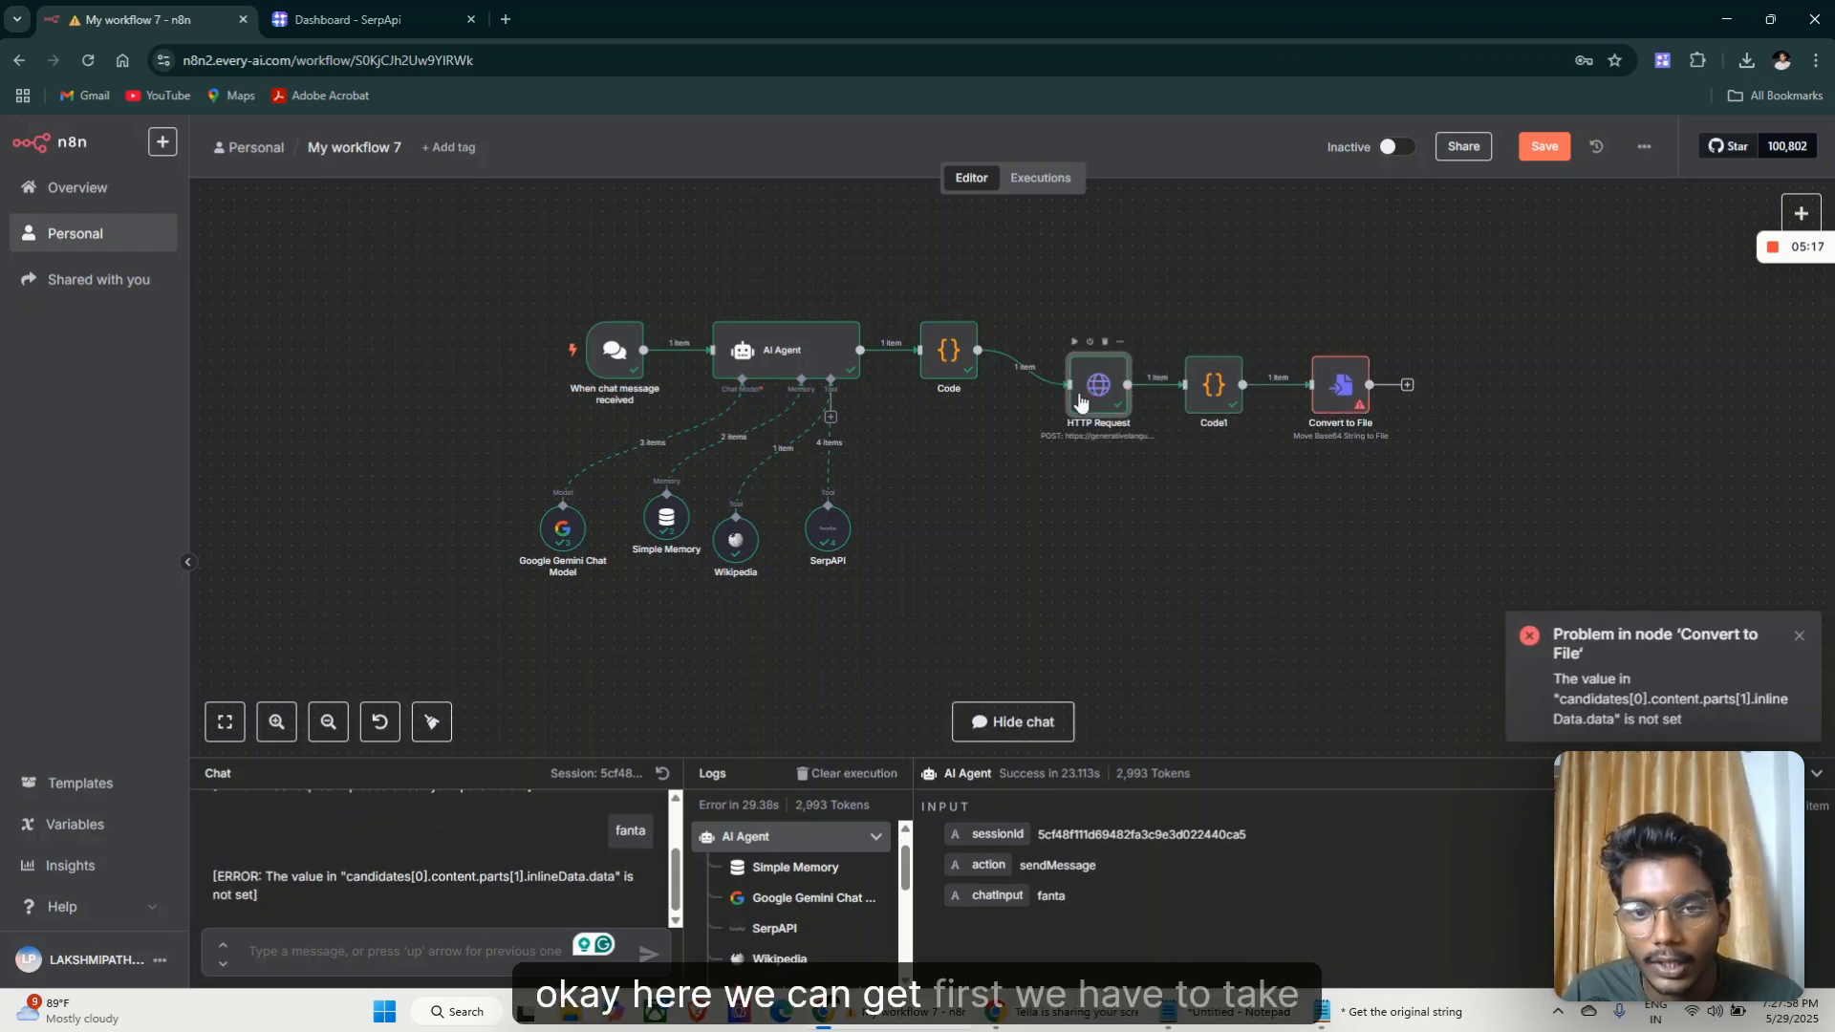
# In the HTTP Request's JSON body, replace the chatInput expression in "text" with the Code node's cleanedPrompt field and return to the canvas
pyautogui.doubleClick(1080, 401)
pyautogui.scroll(-10, 959, 570)
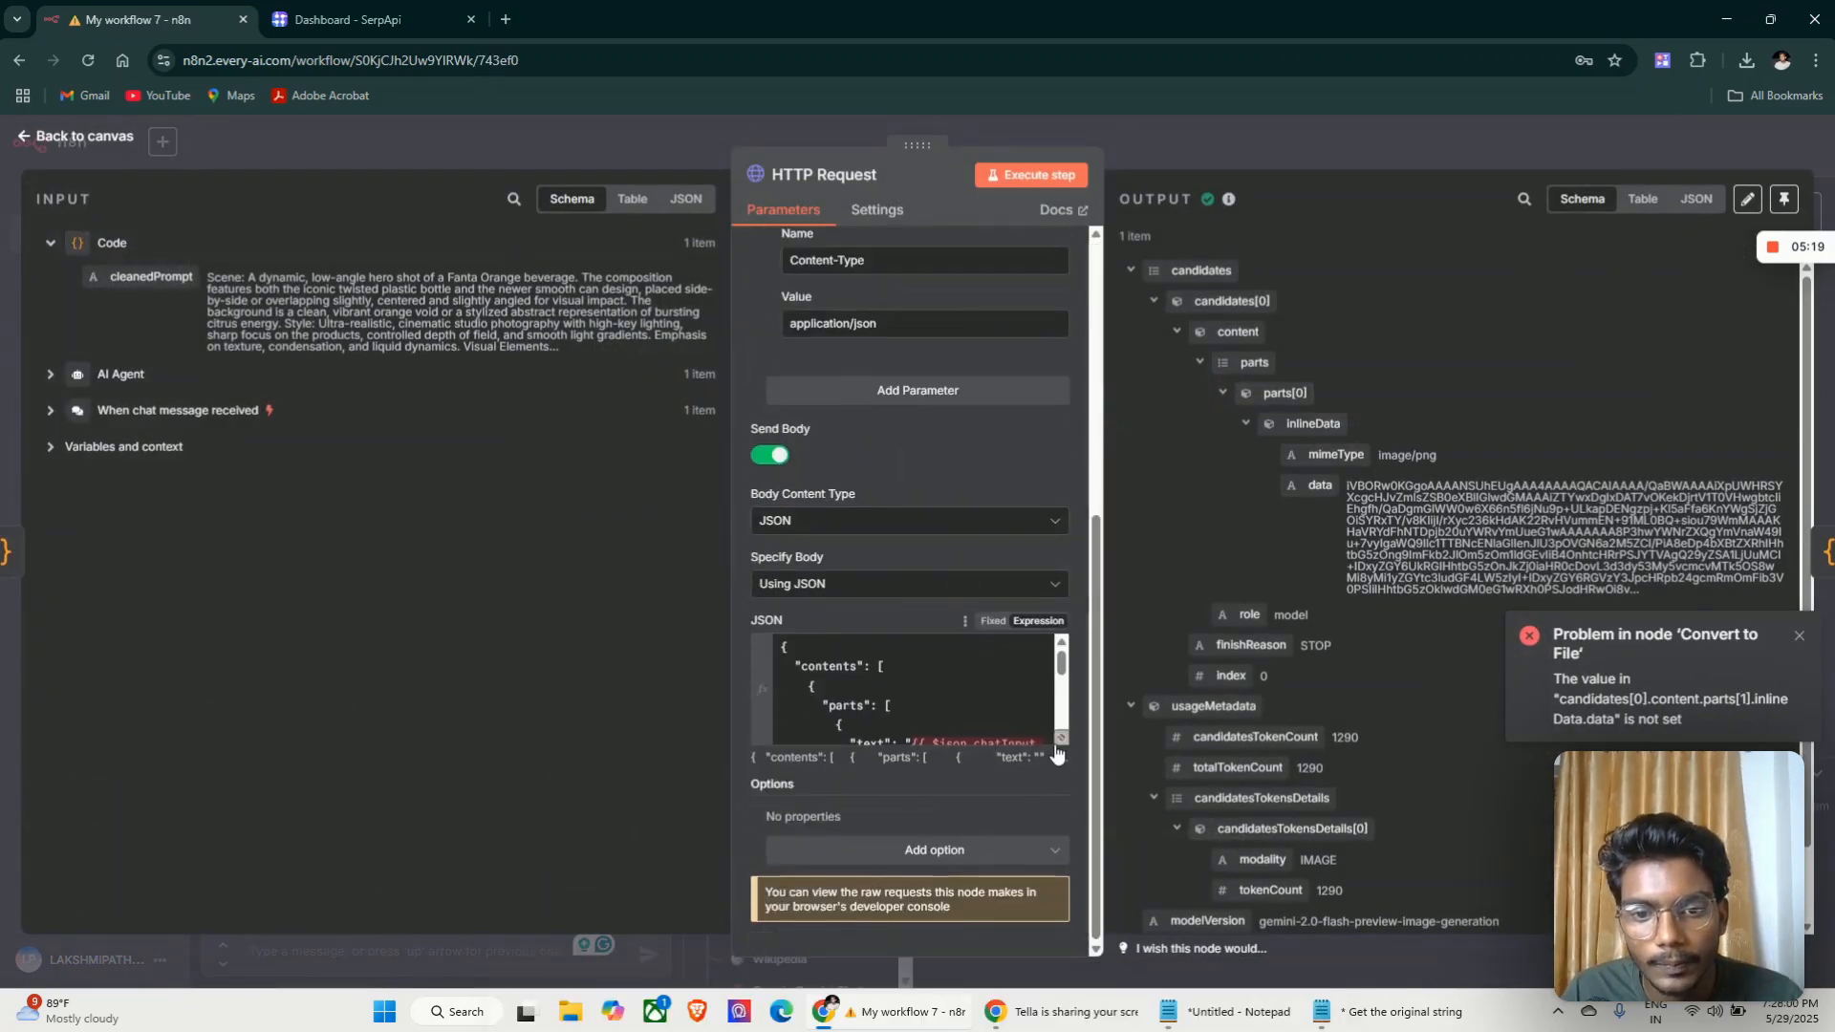
pyautogui.click(1058, 738)
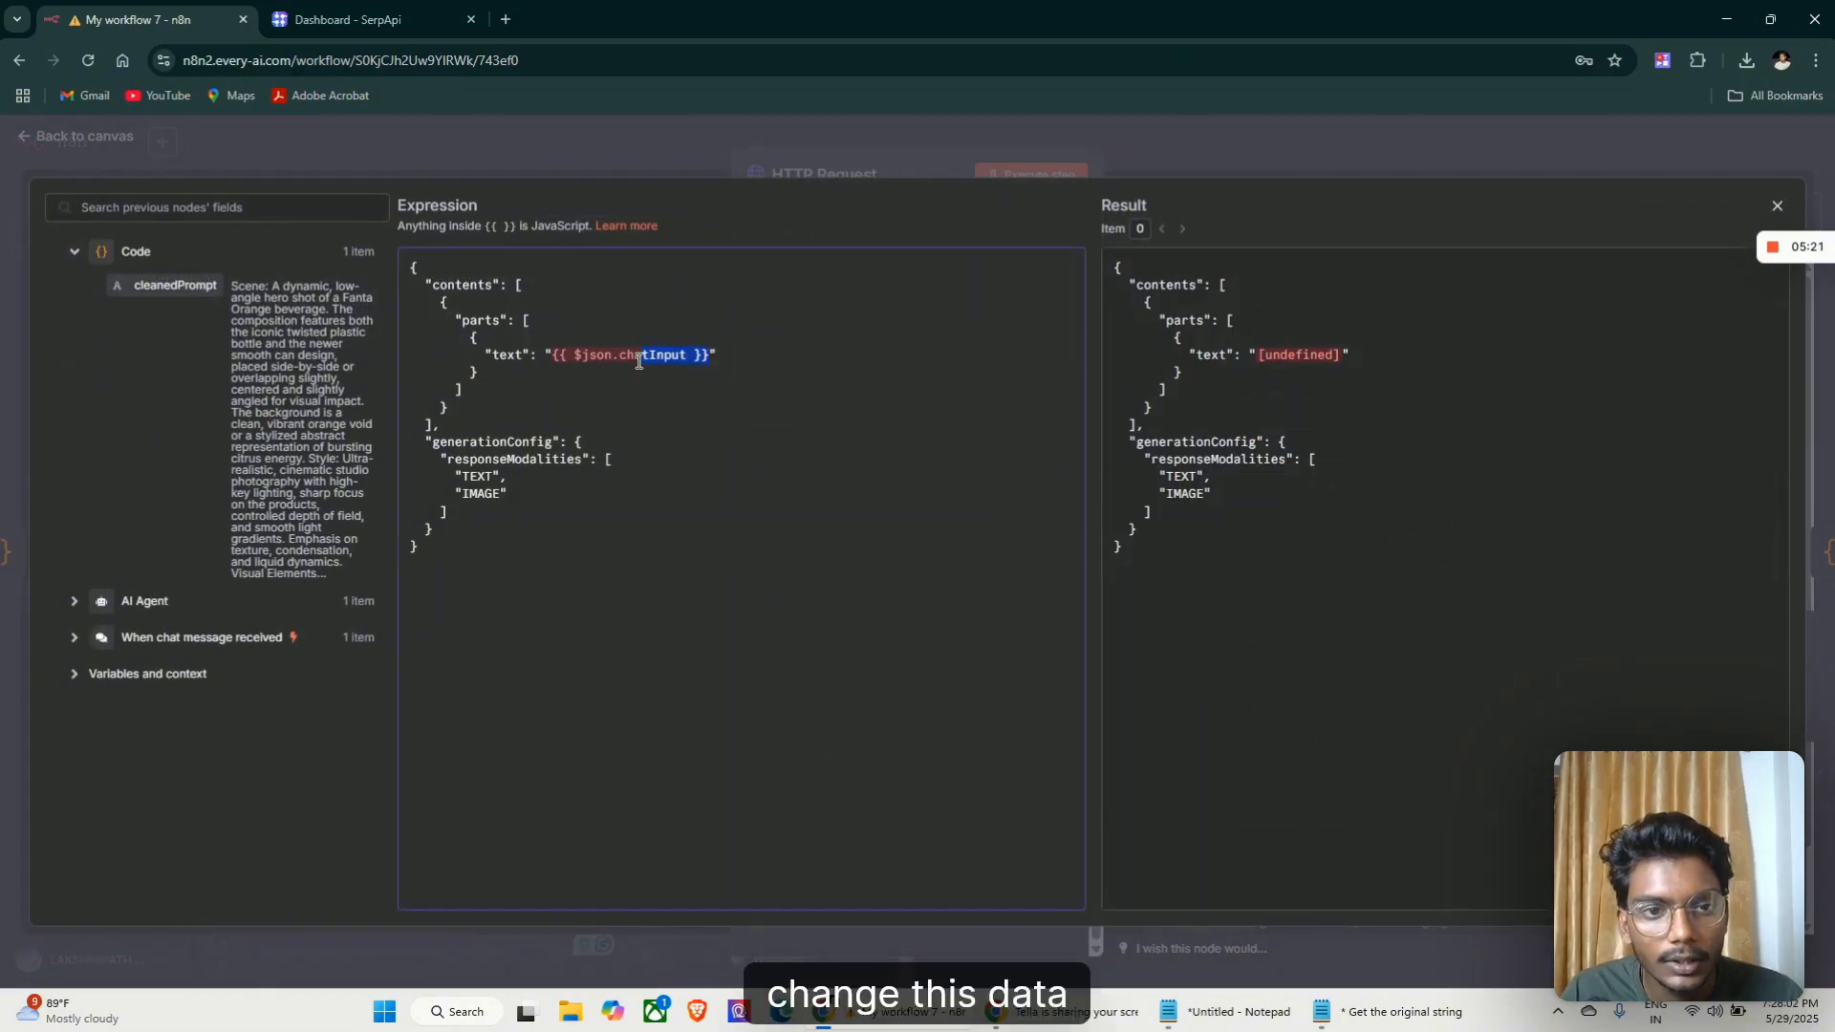
pyautogui.moveTo(639, 361); pyautogui.dragTo(555, 361)
pyautogui.press('BackSpace')
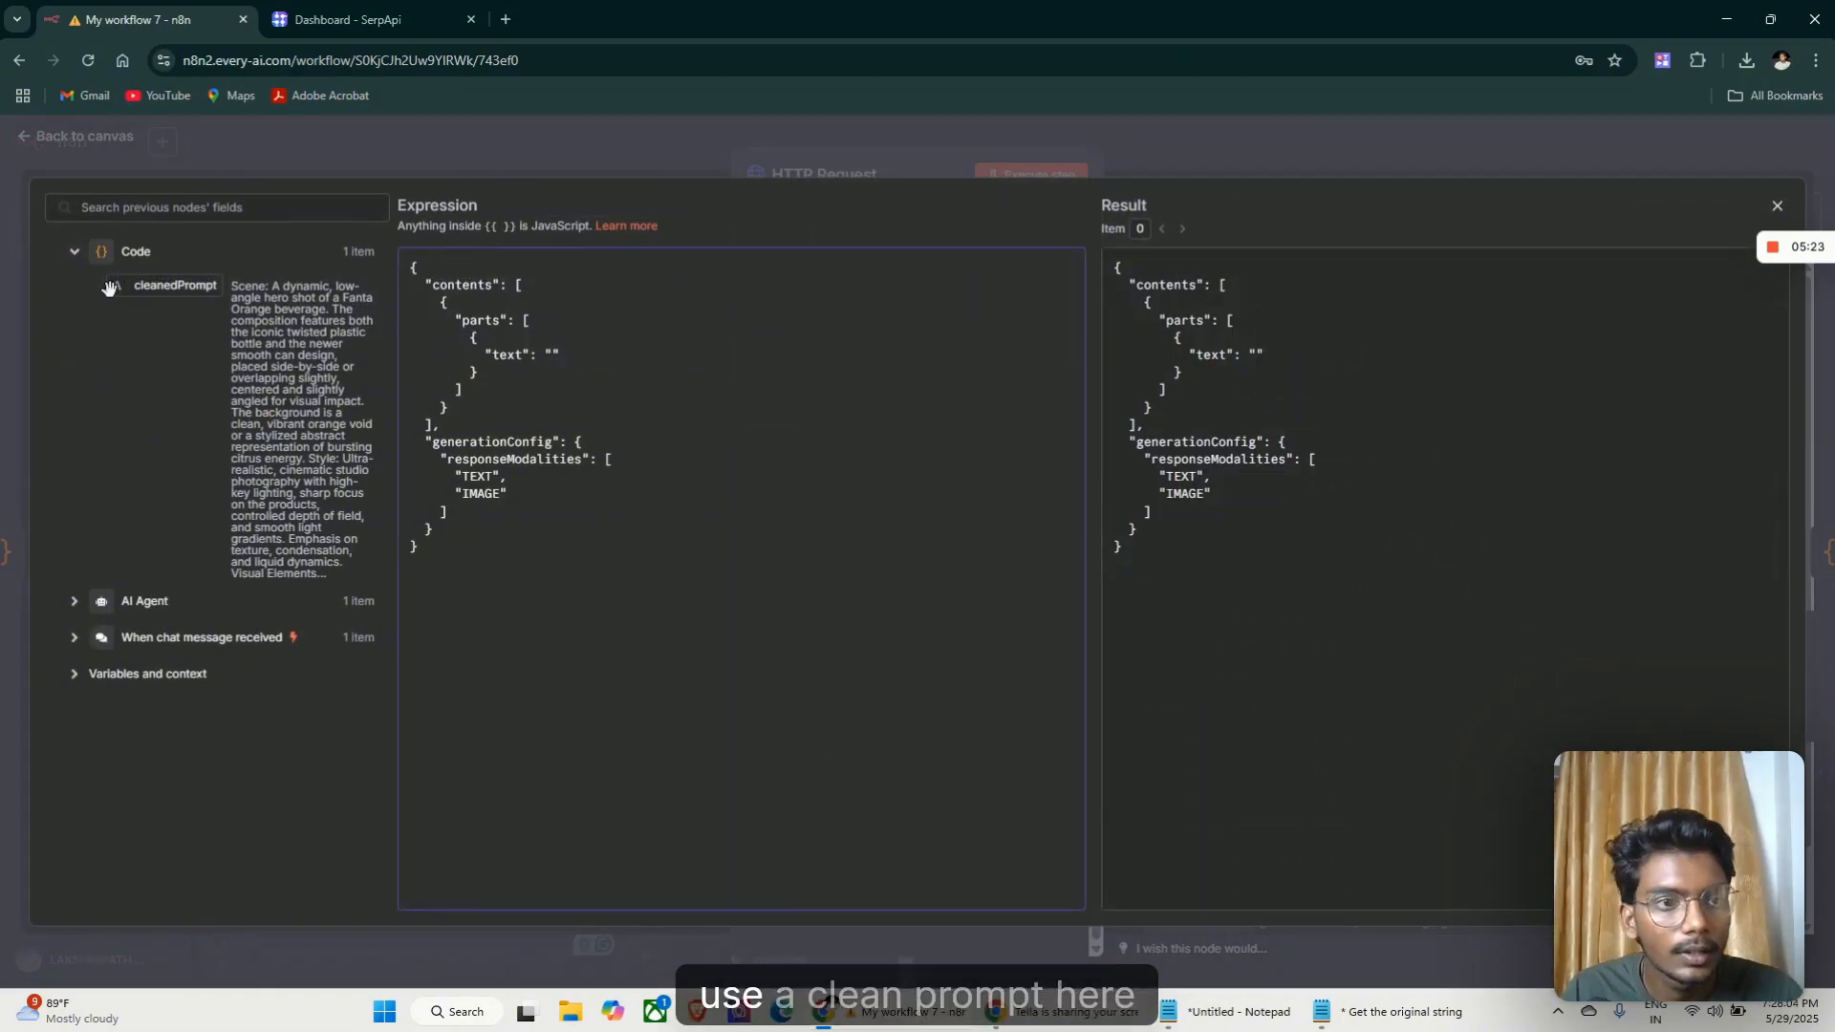
pyautogui.moveTo(175, 285); pyautogui.dragTo(573, 356)
pyautogui.click(76, 168)
pyautogui.click(73, 151)
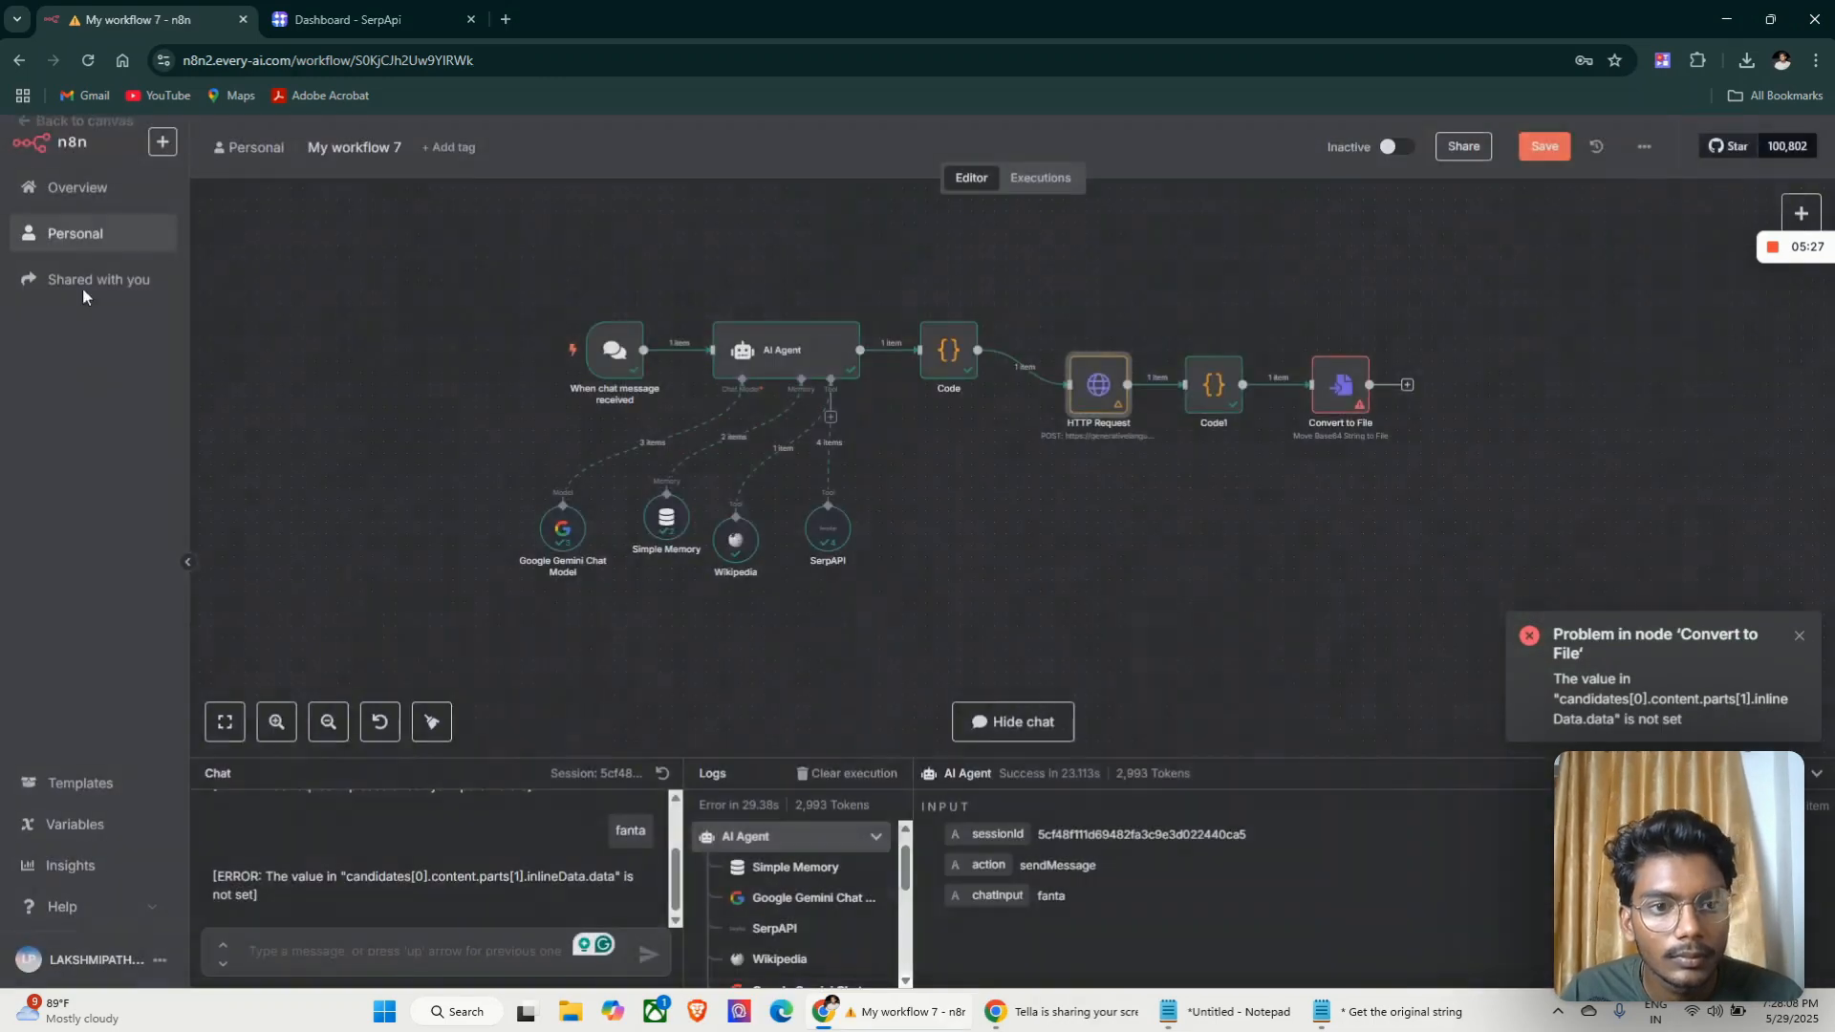
# Run the workflow with the chat message "fanta" and check the Code node's cleanedPrompt output
pyautogui.click(318, 965)
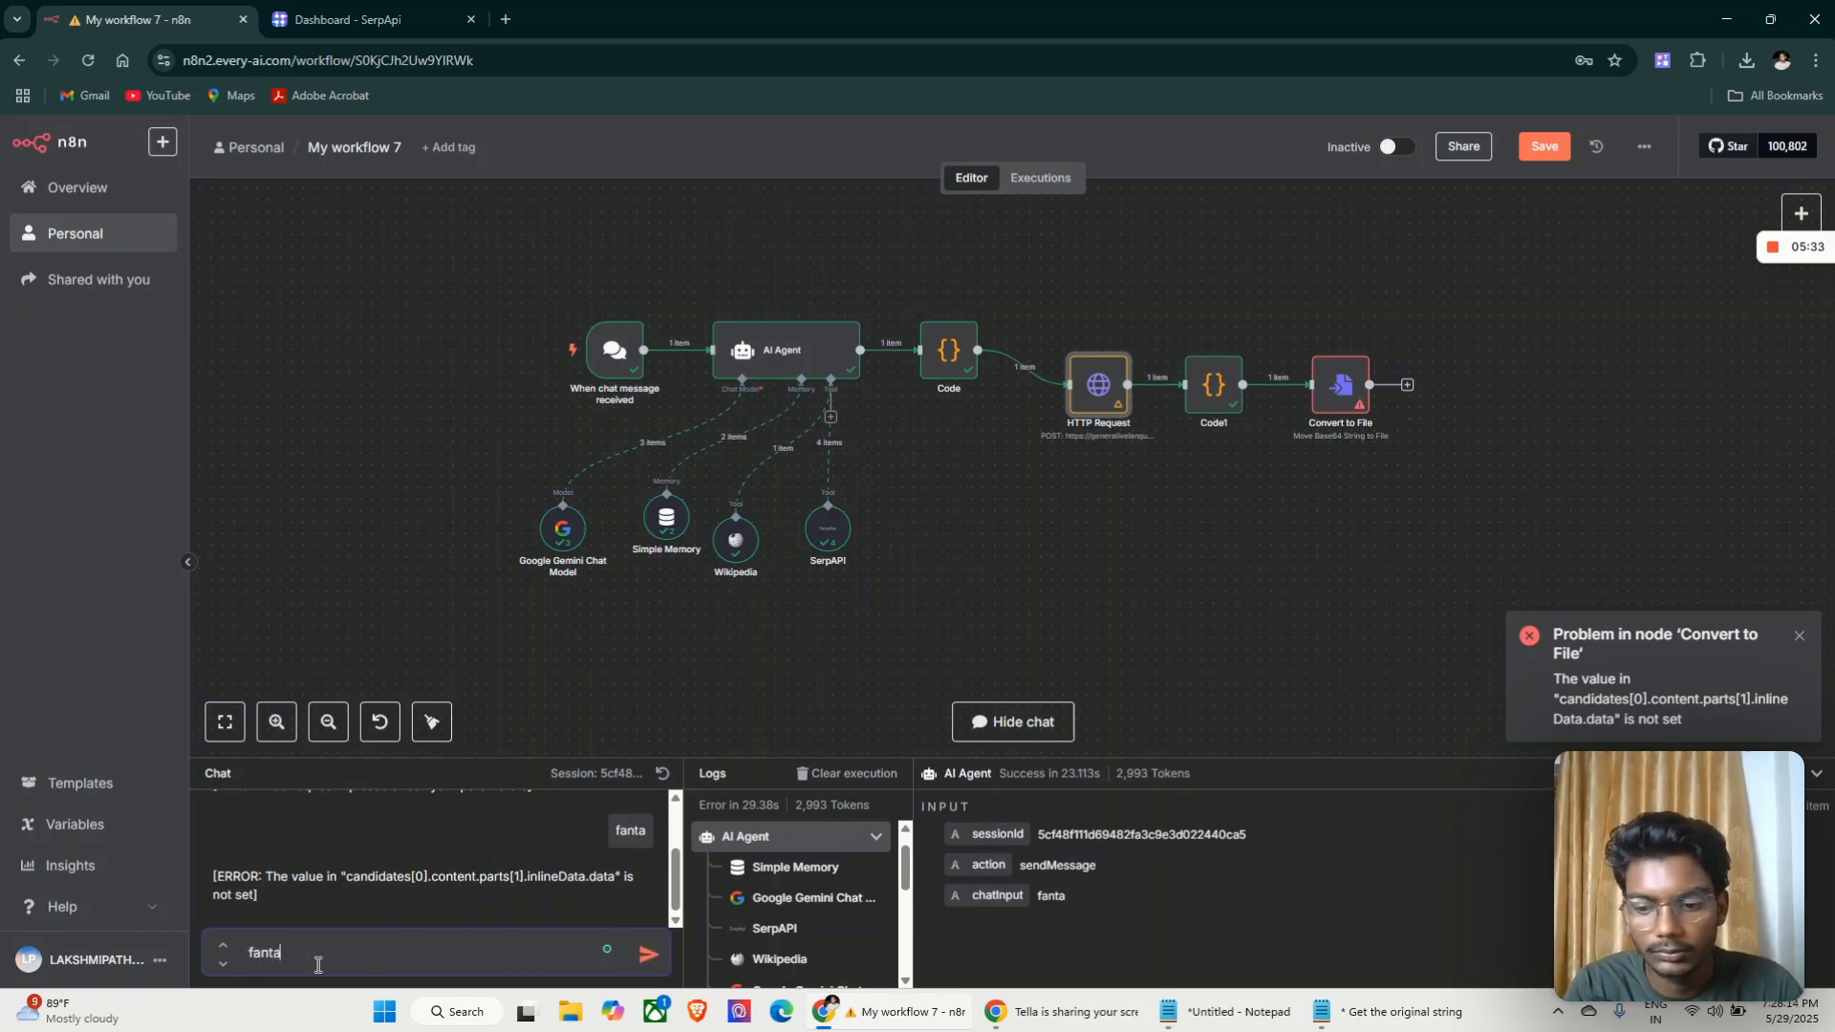
pyautogui.press('Return')
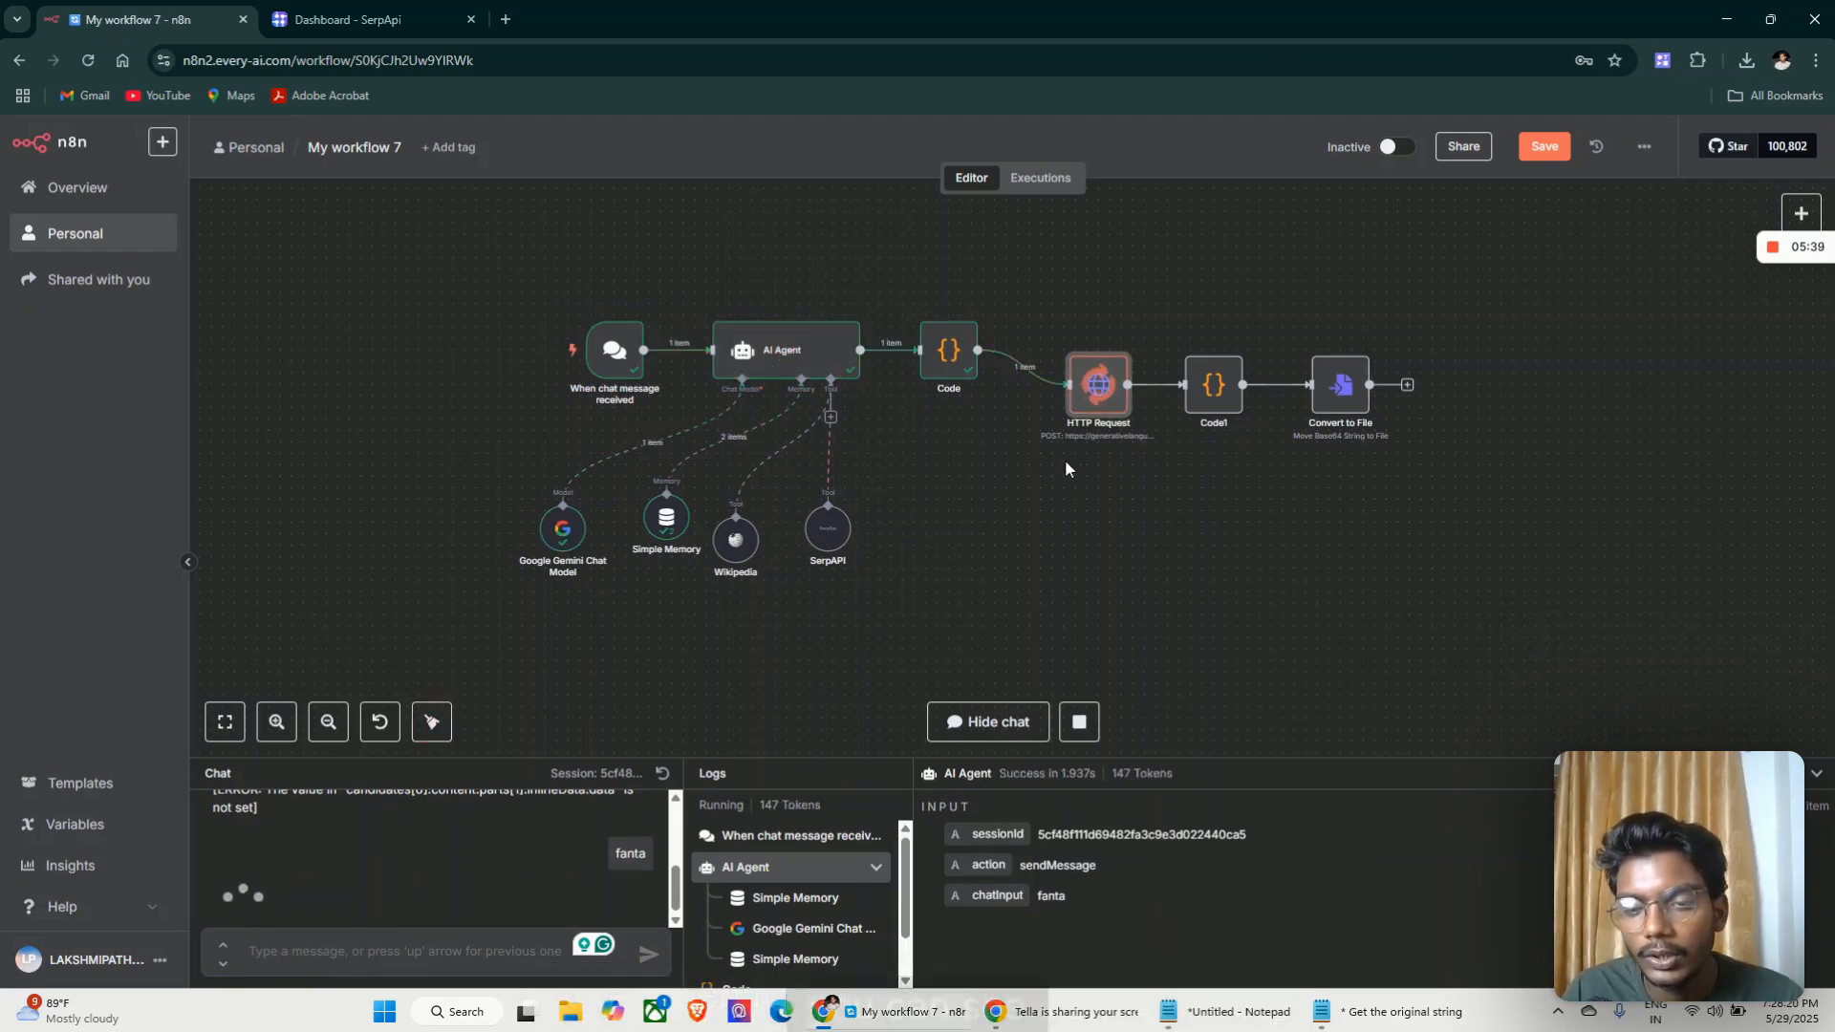
pyautogui.doubleClick(953, 350)
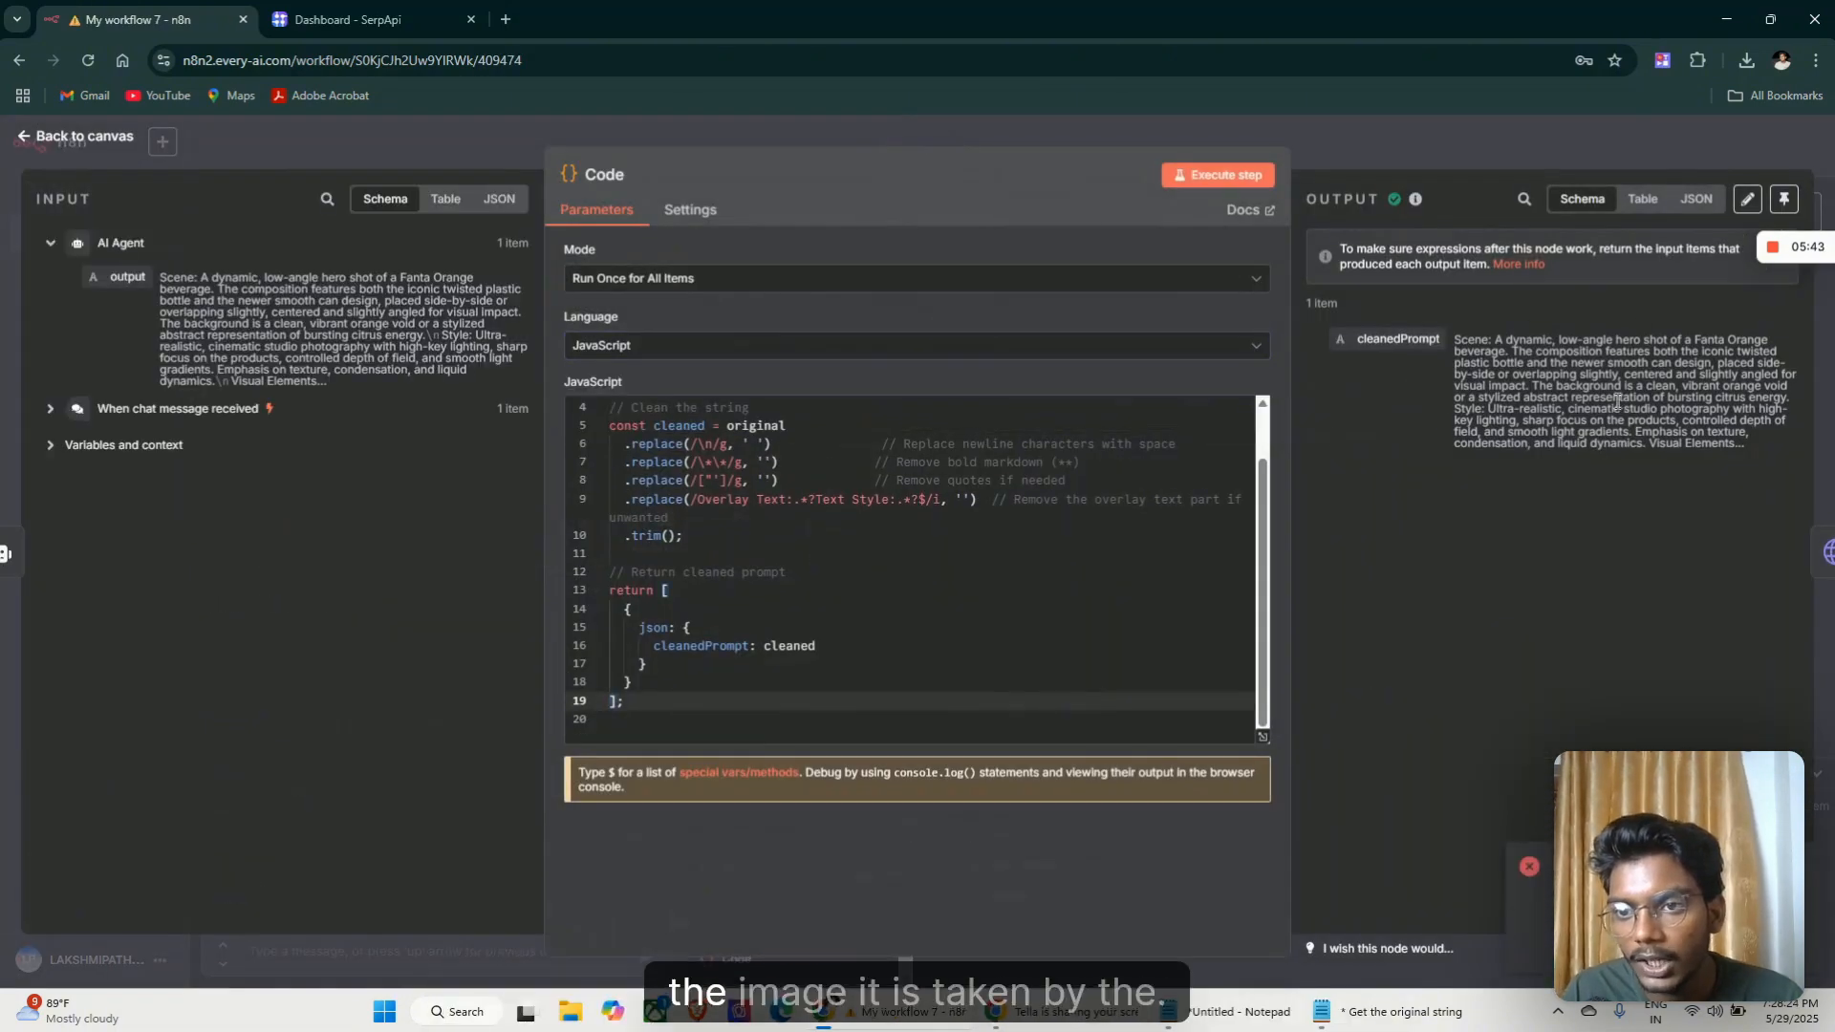
pyautogui.press('Escape')
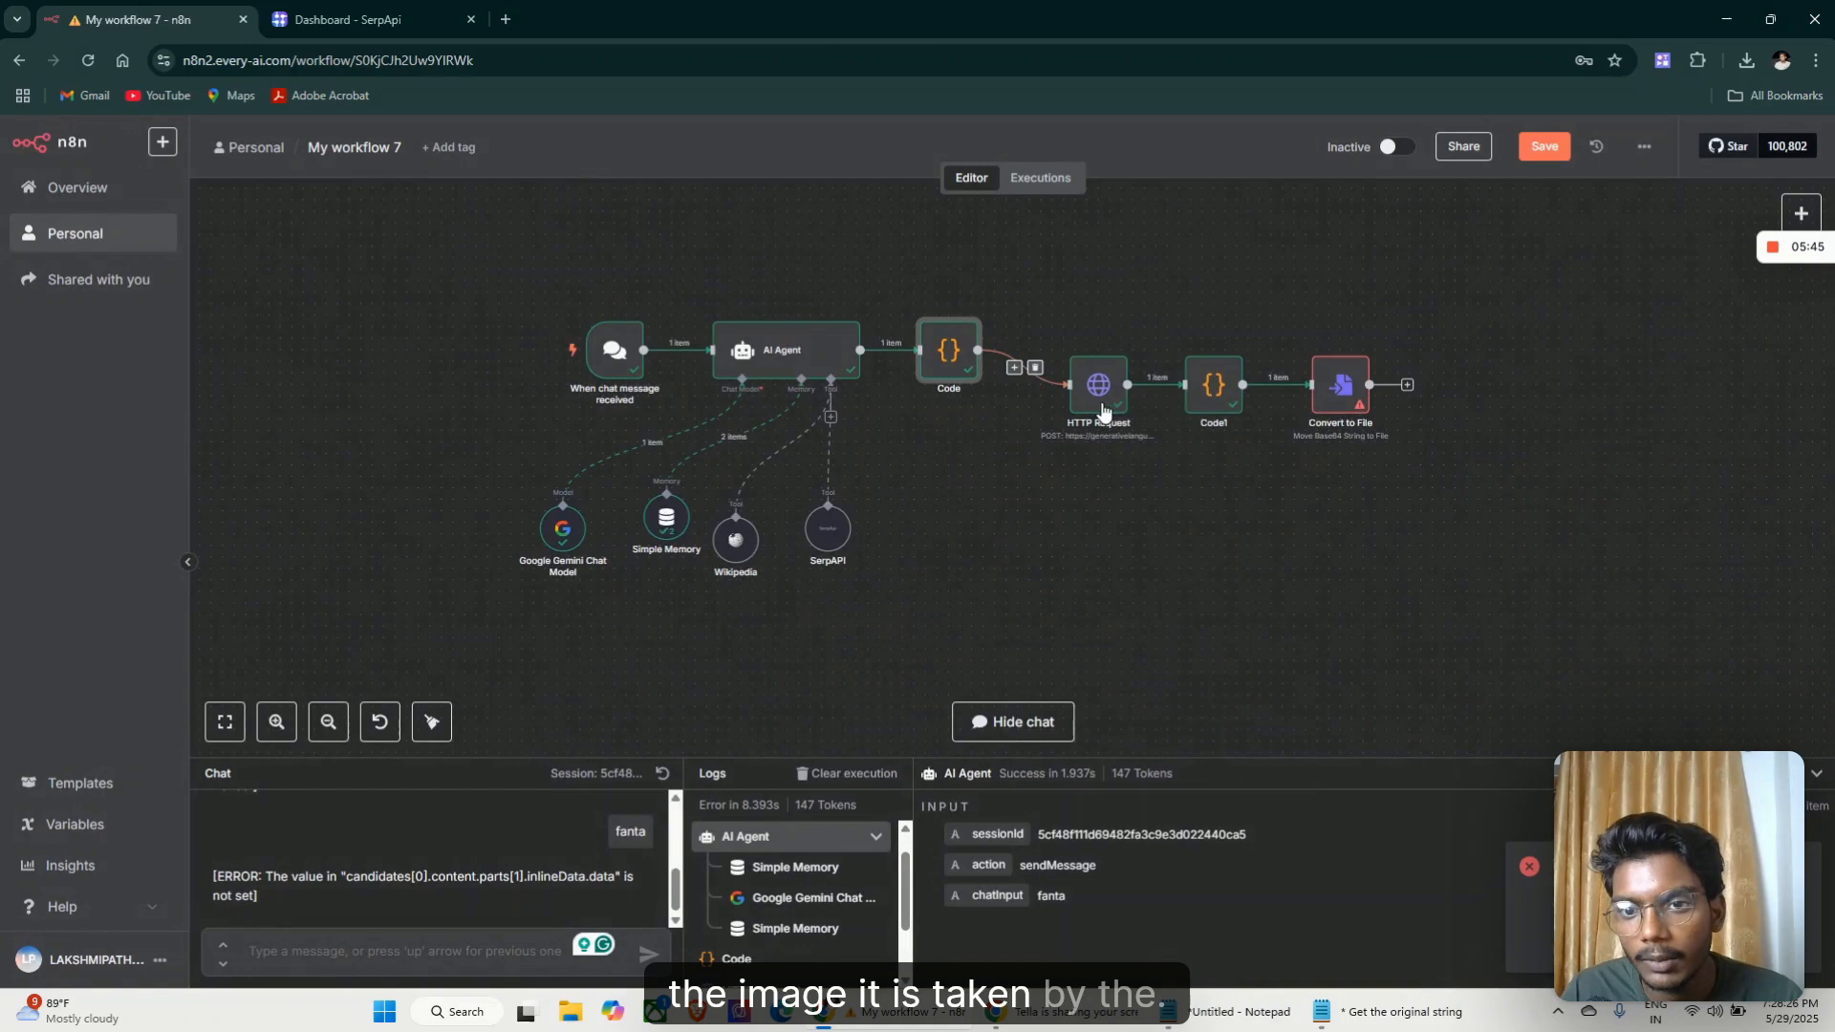
# Set the Convert to File node's Base64 Input Field to candidates[0].content.parts[0].inlineData.data, execute the step and return to the canvas
pyautogui.doubleClick(1326, 407)
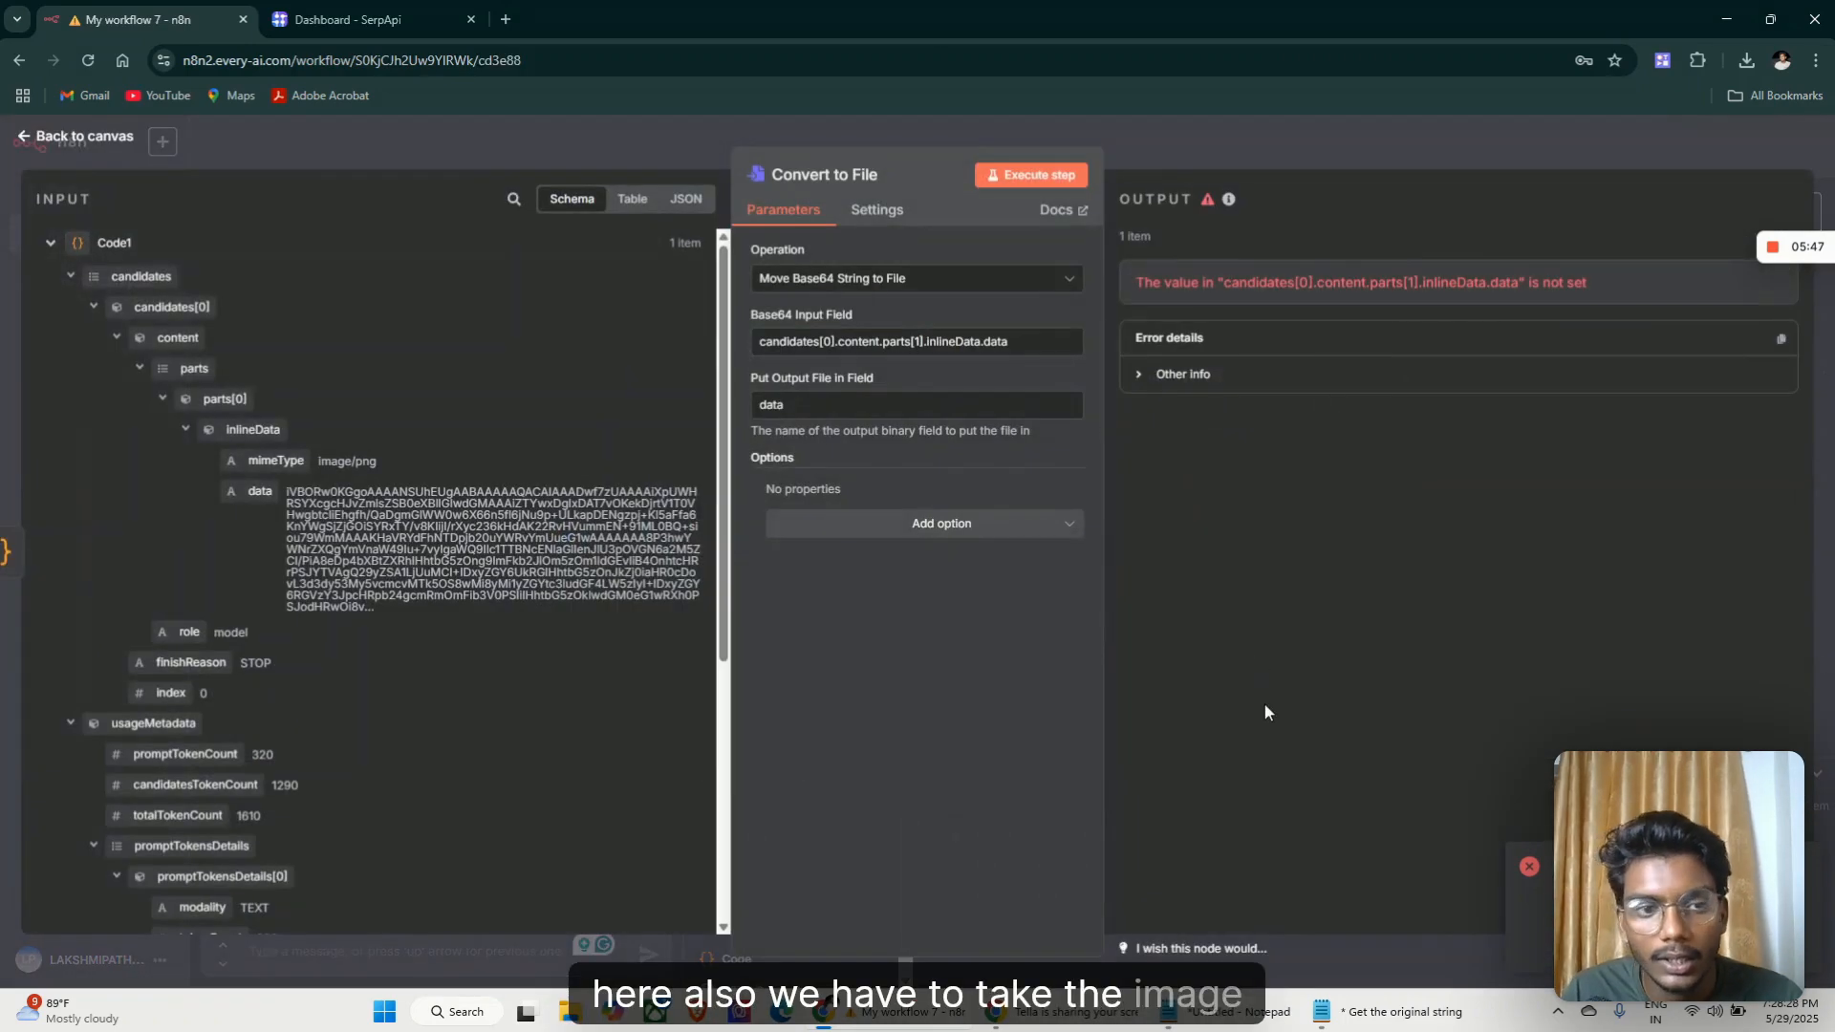
pyautogui.tripleClick(985, 342)
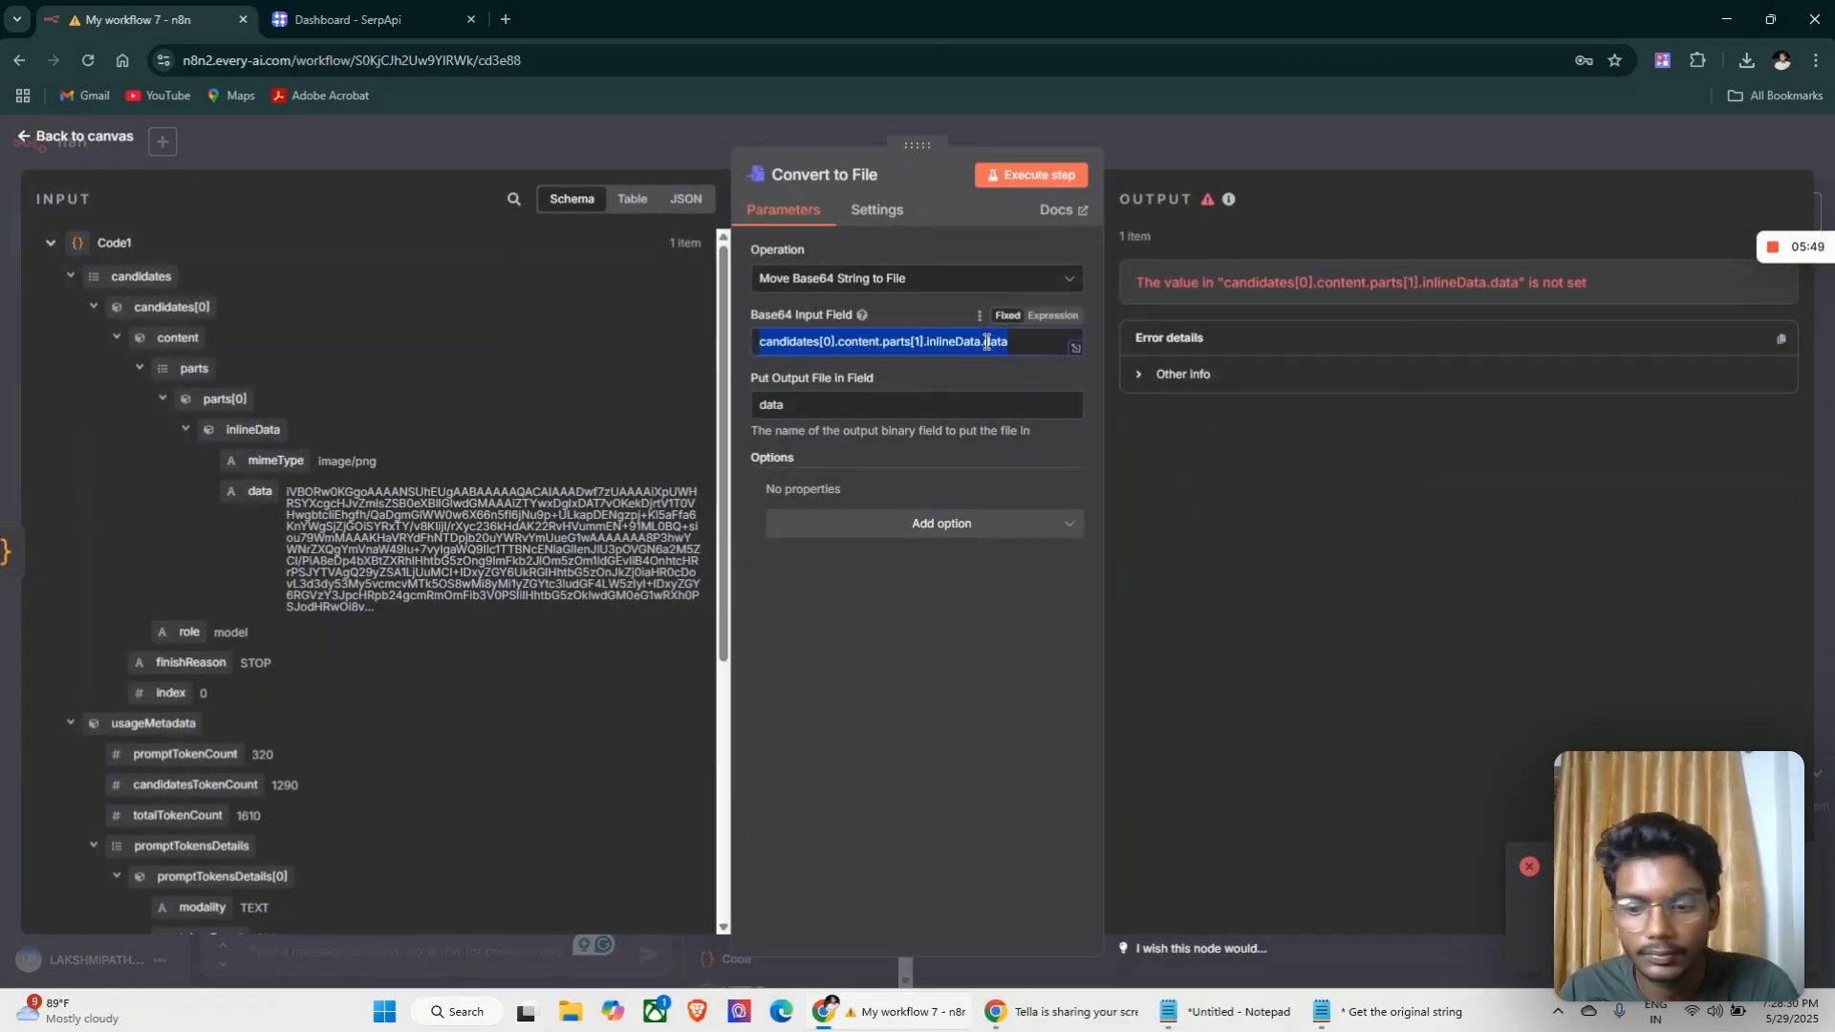
pyautogui.press('BackSpace')
pyautogui.moveTo(256, 502); pyautogui.dragTo(828, 344)
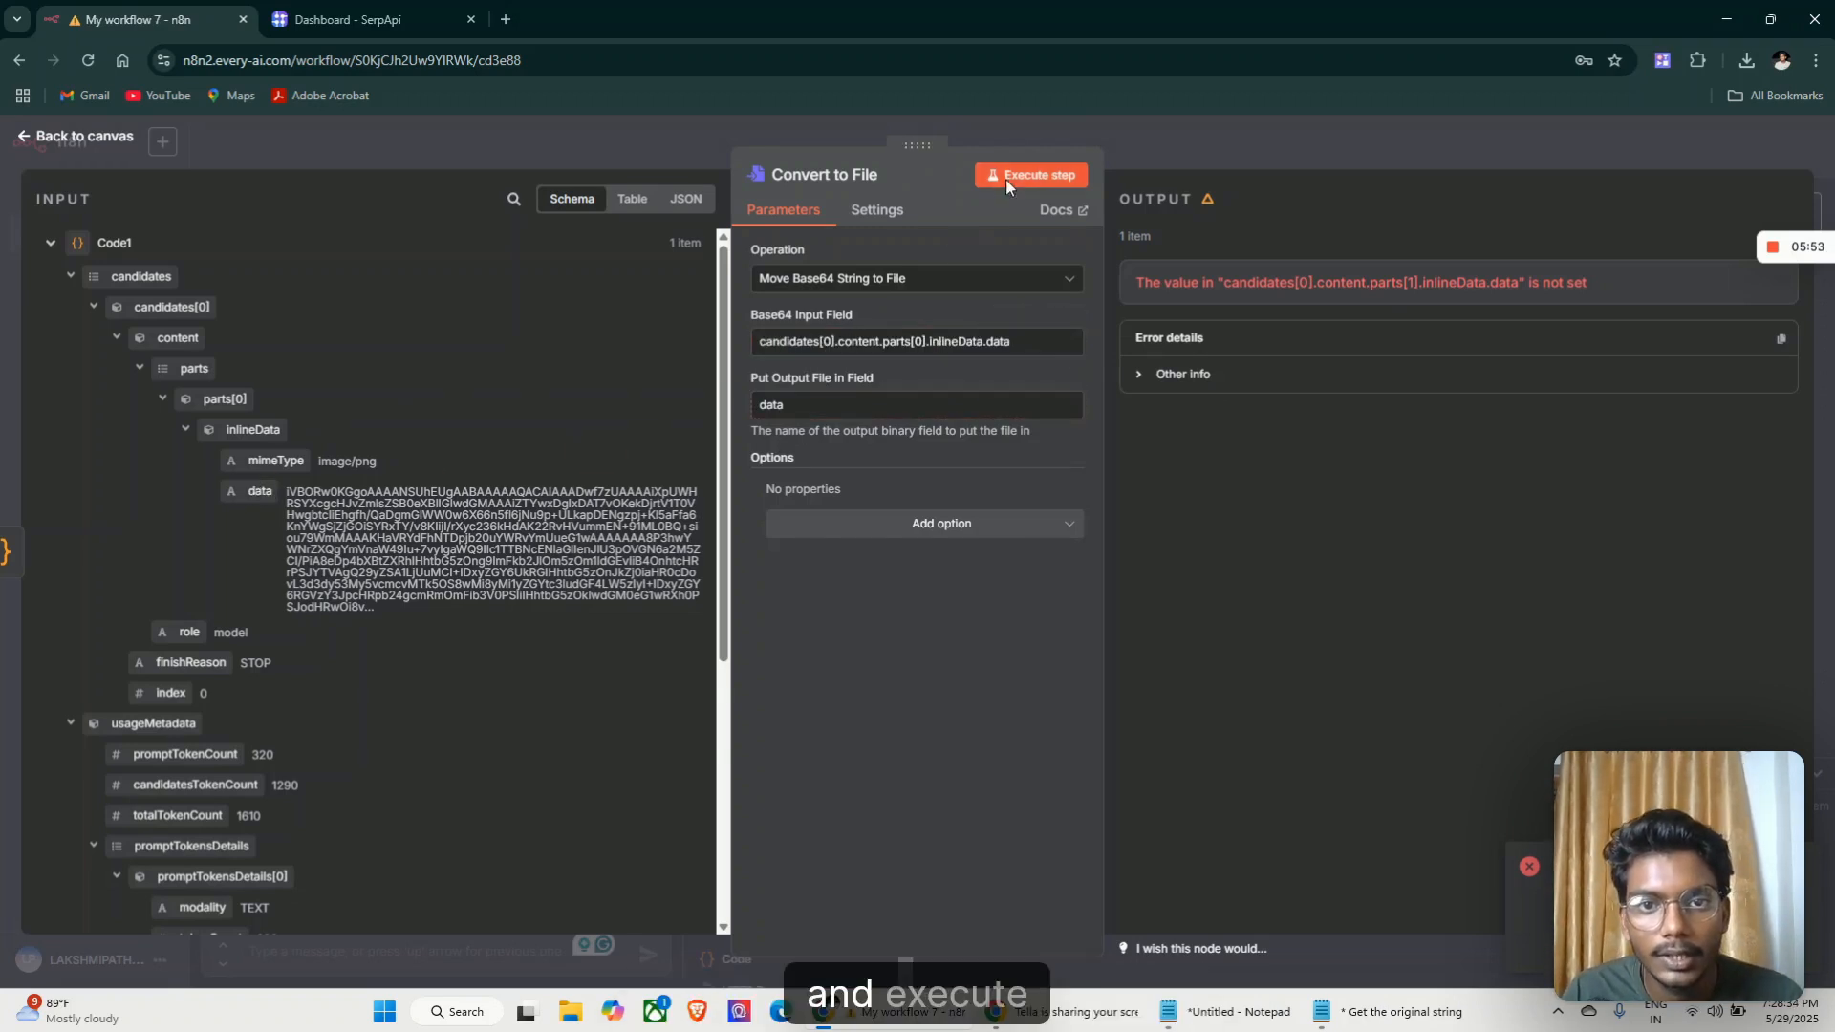
pyautogui.click(1005, 180)
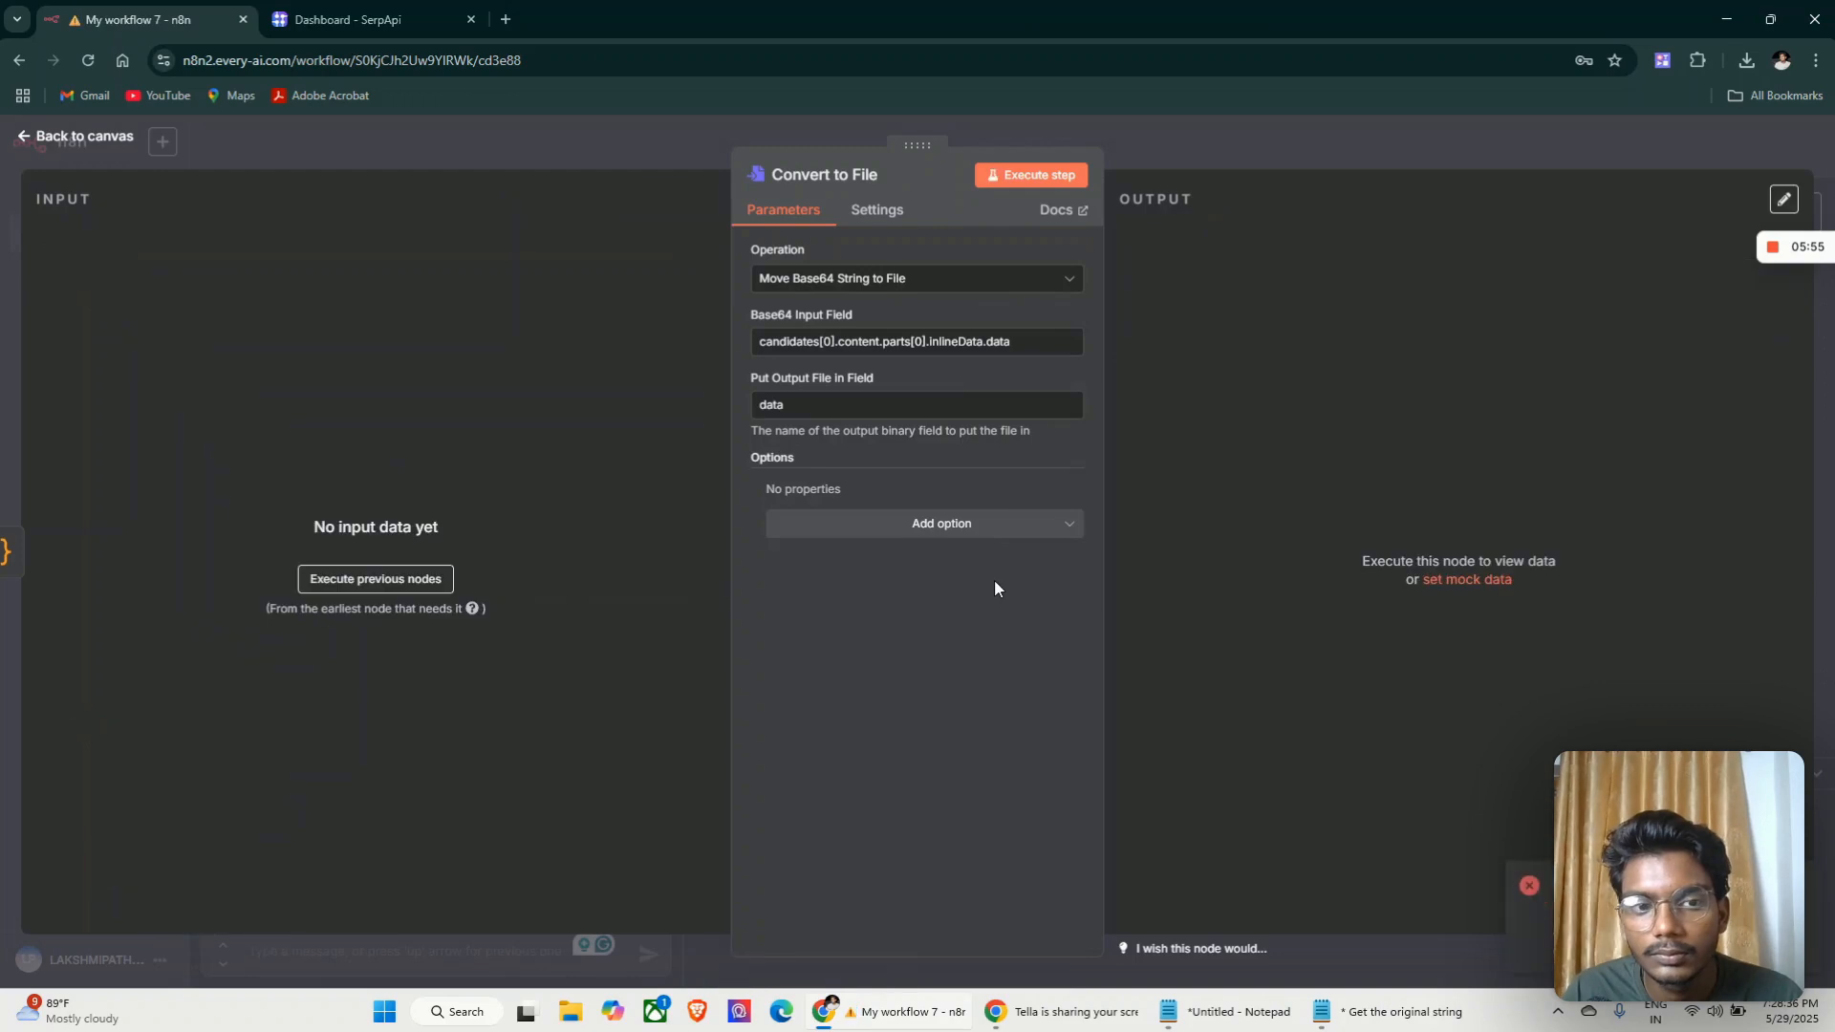
pyautogui.click(113, 144)
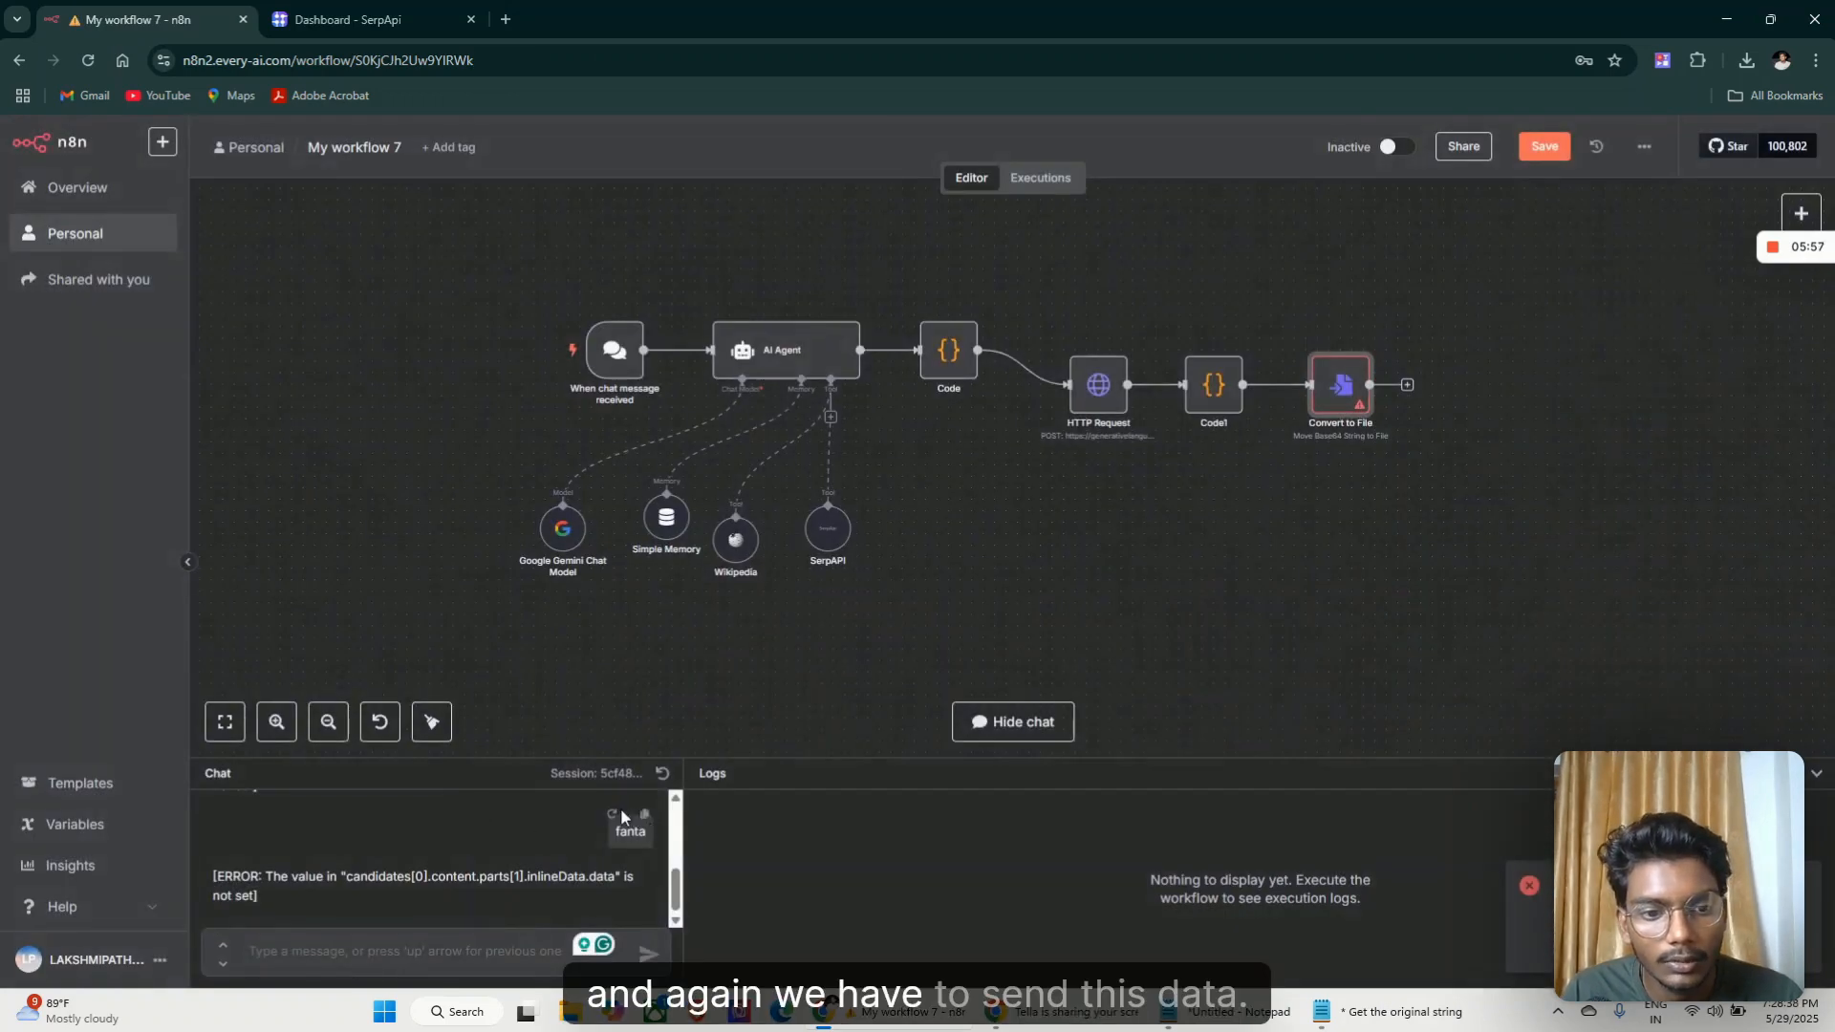
# Resend the "fanta" chat message, view the generated image in the Convert to File node's output, and return to the canvas
pyautogui.click(611, 814)
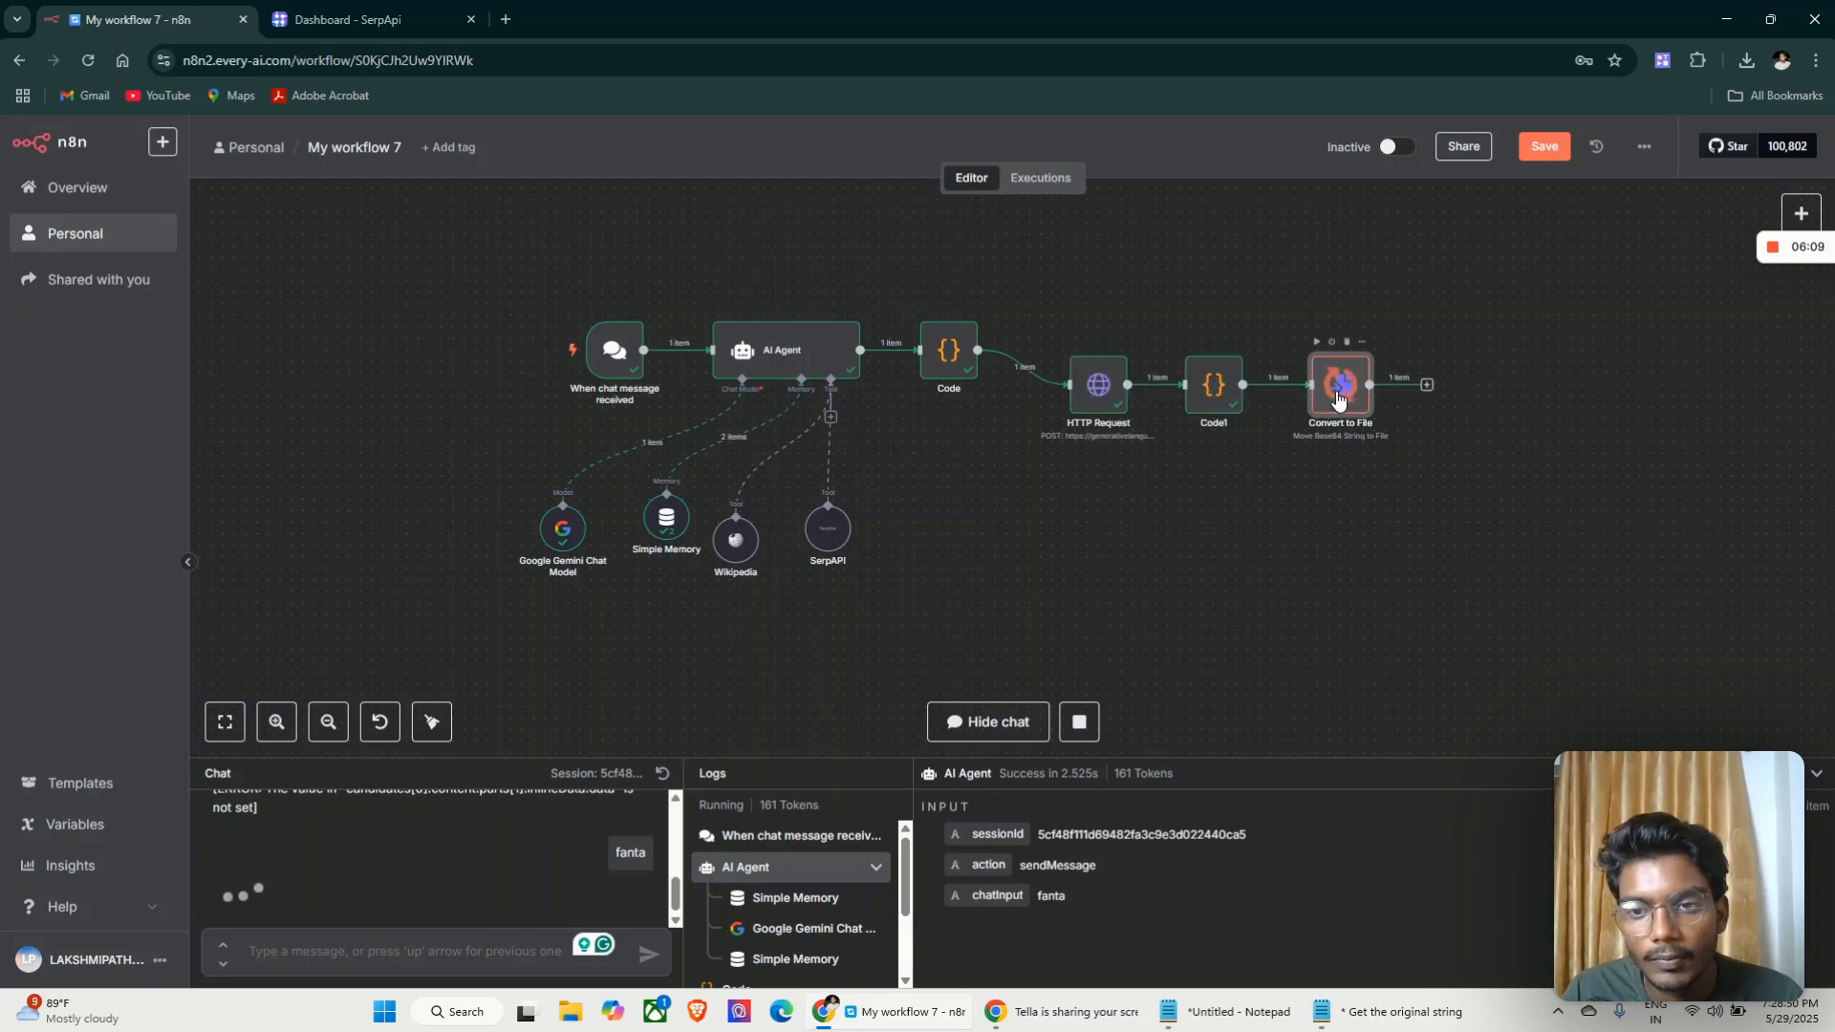
pyautogui.doubleClick(1337, 396)
pyautogui.click(1206, 488)
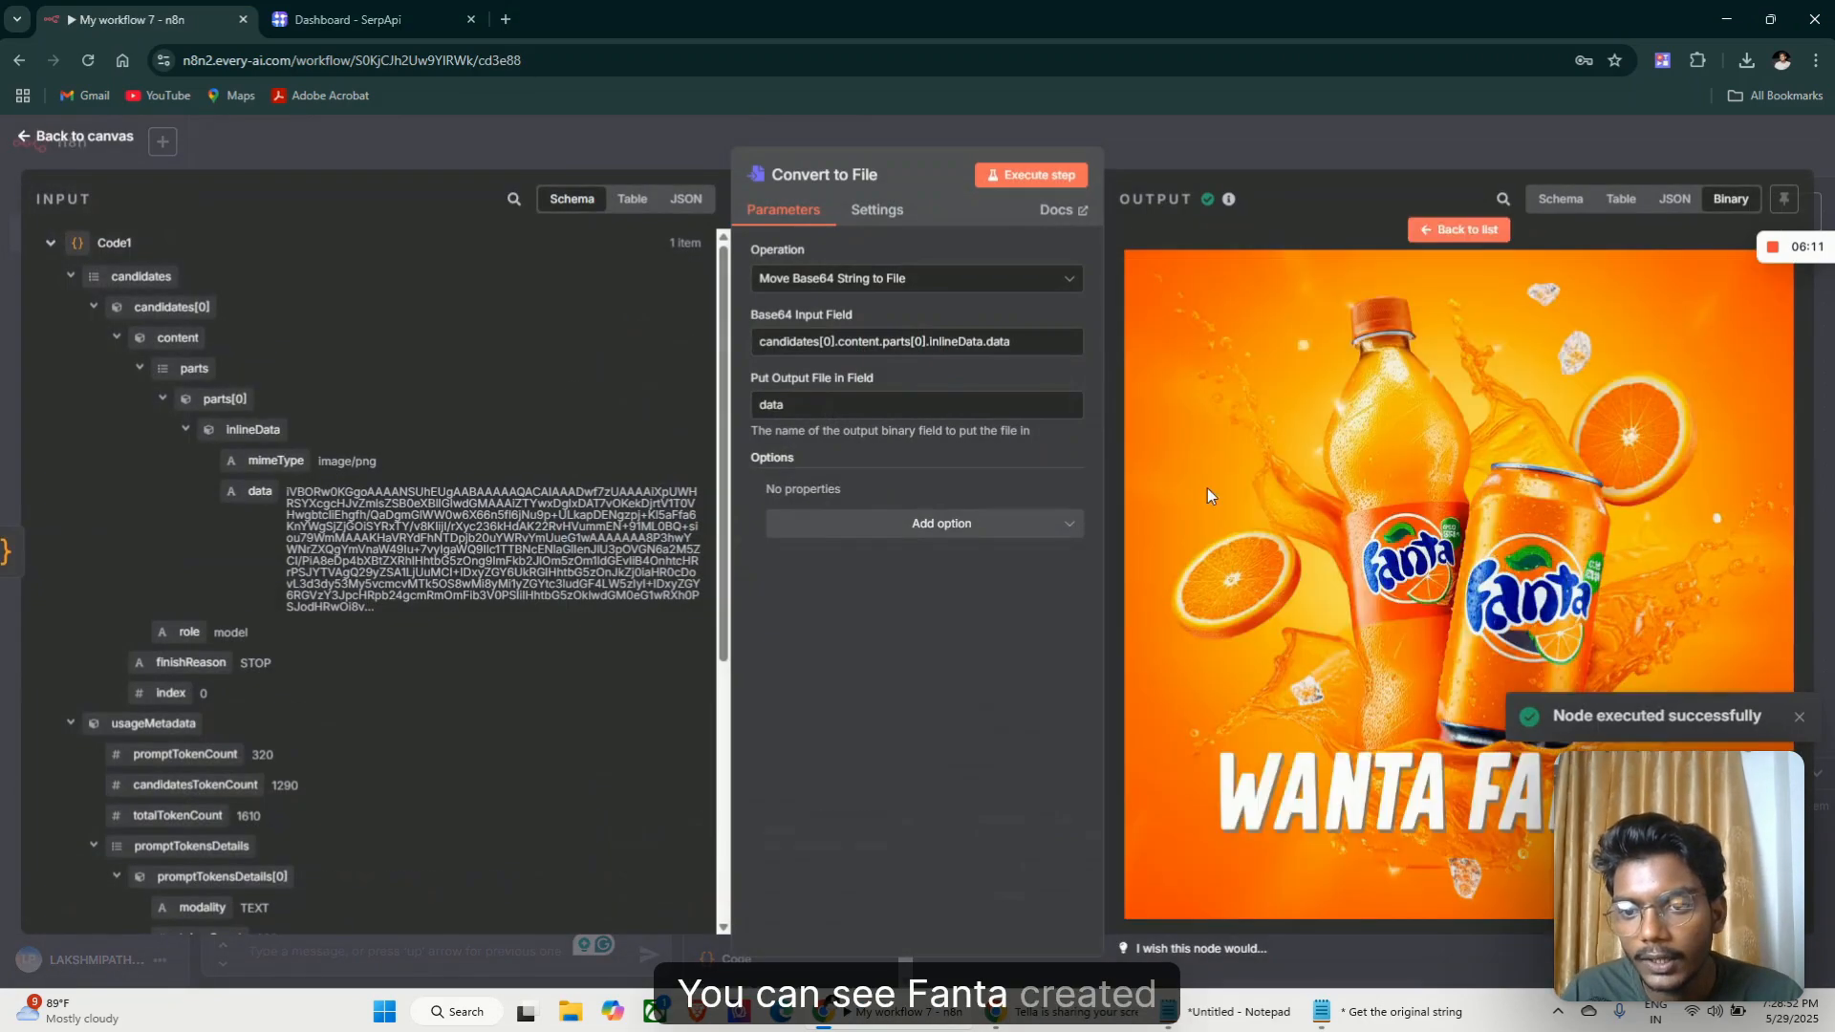
pyautogui.click(1800, 723)
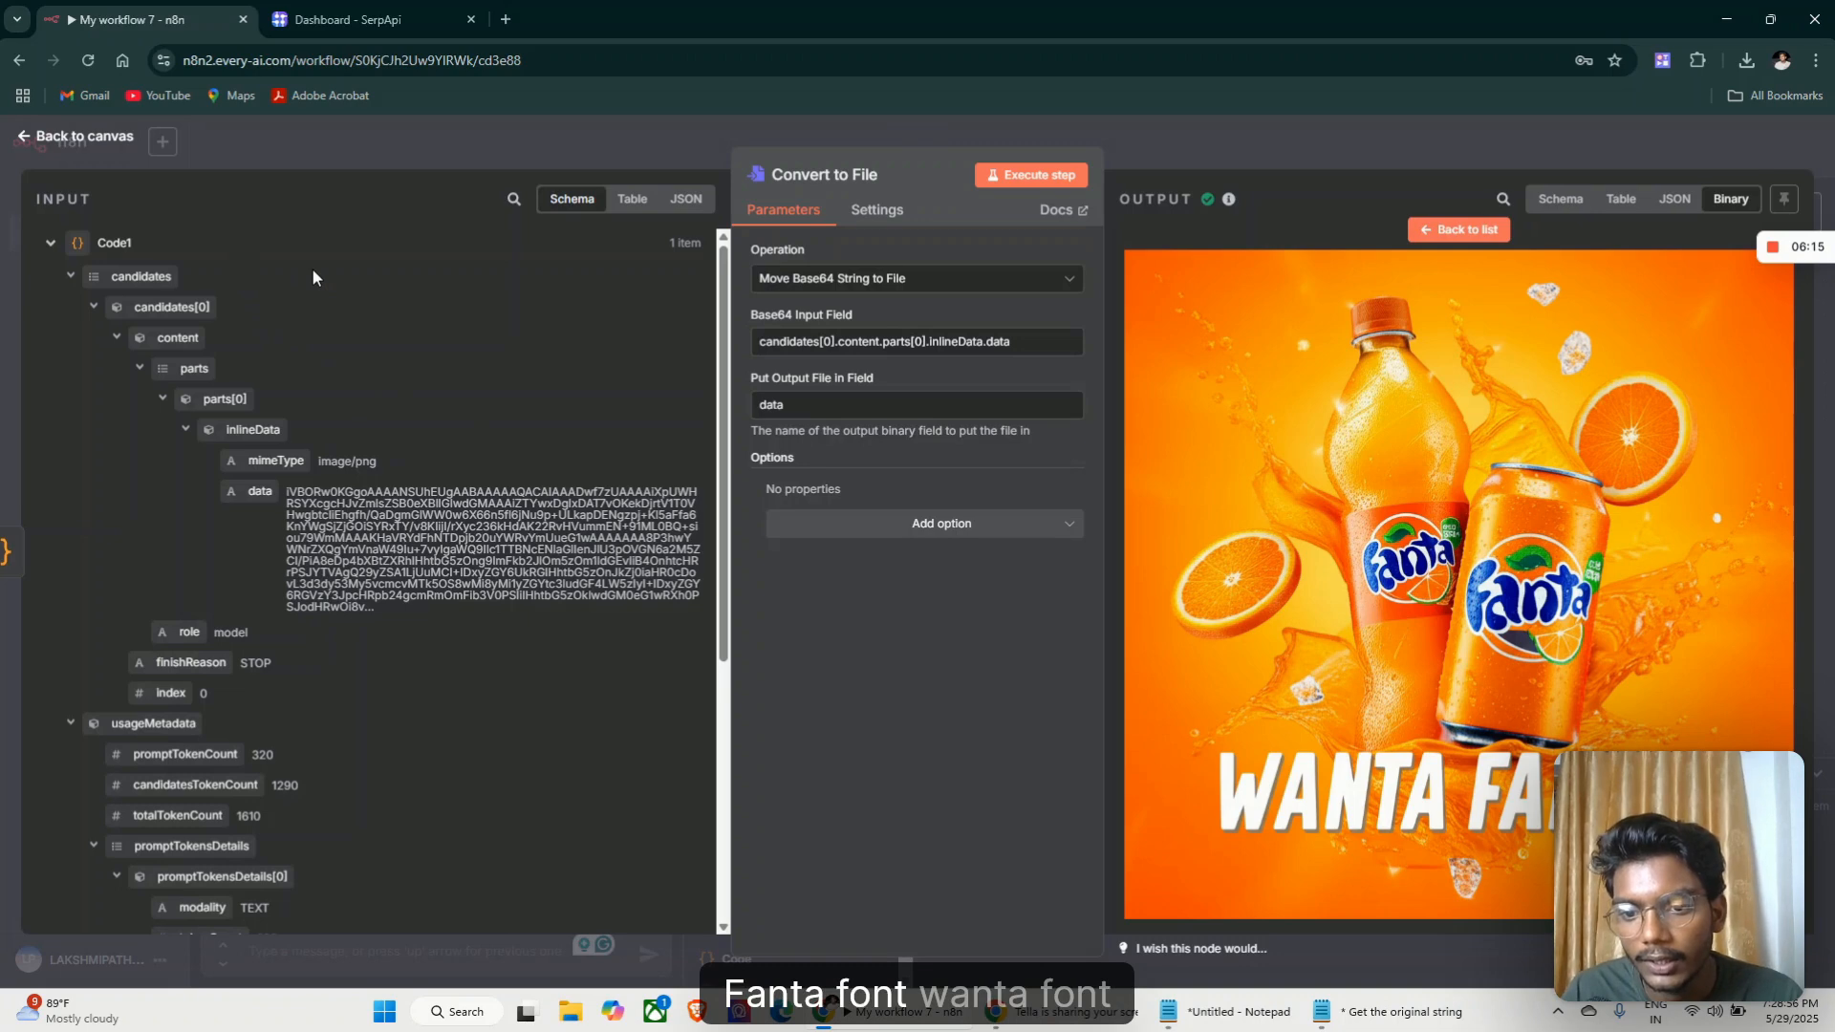
pyautogui.click(45, 138)
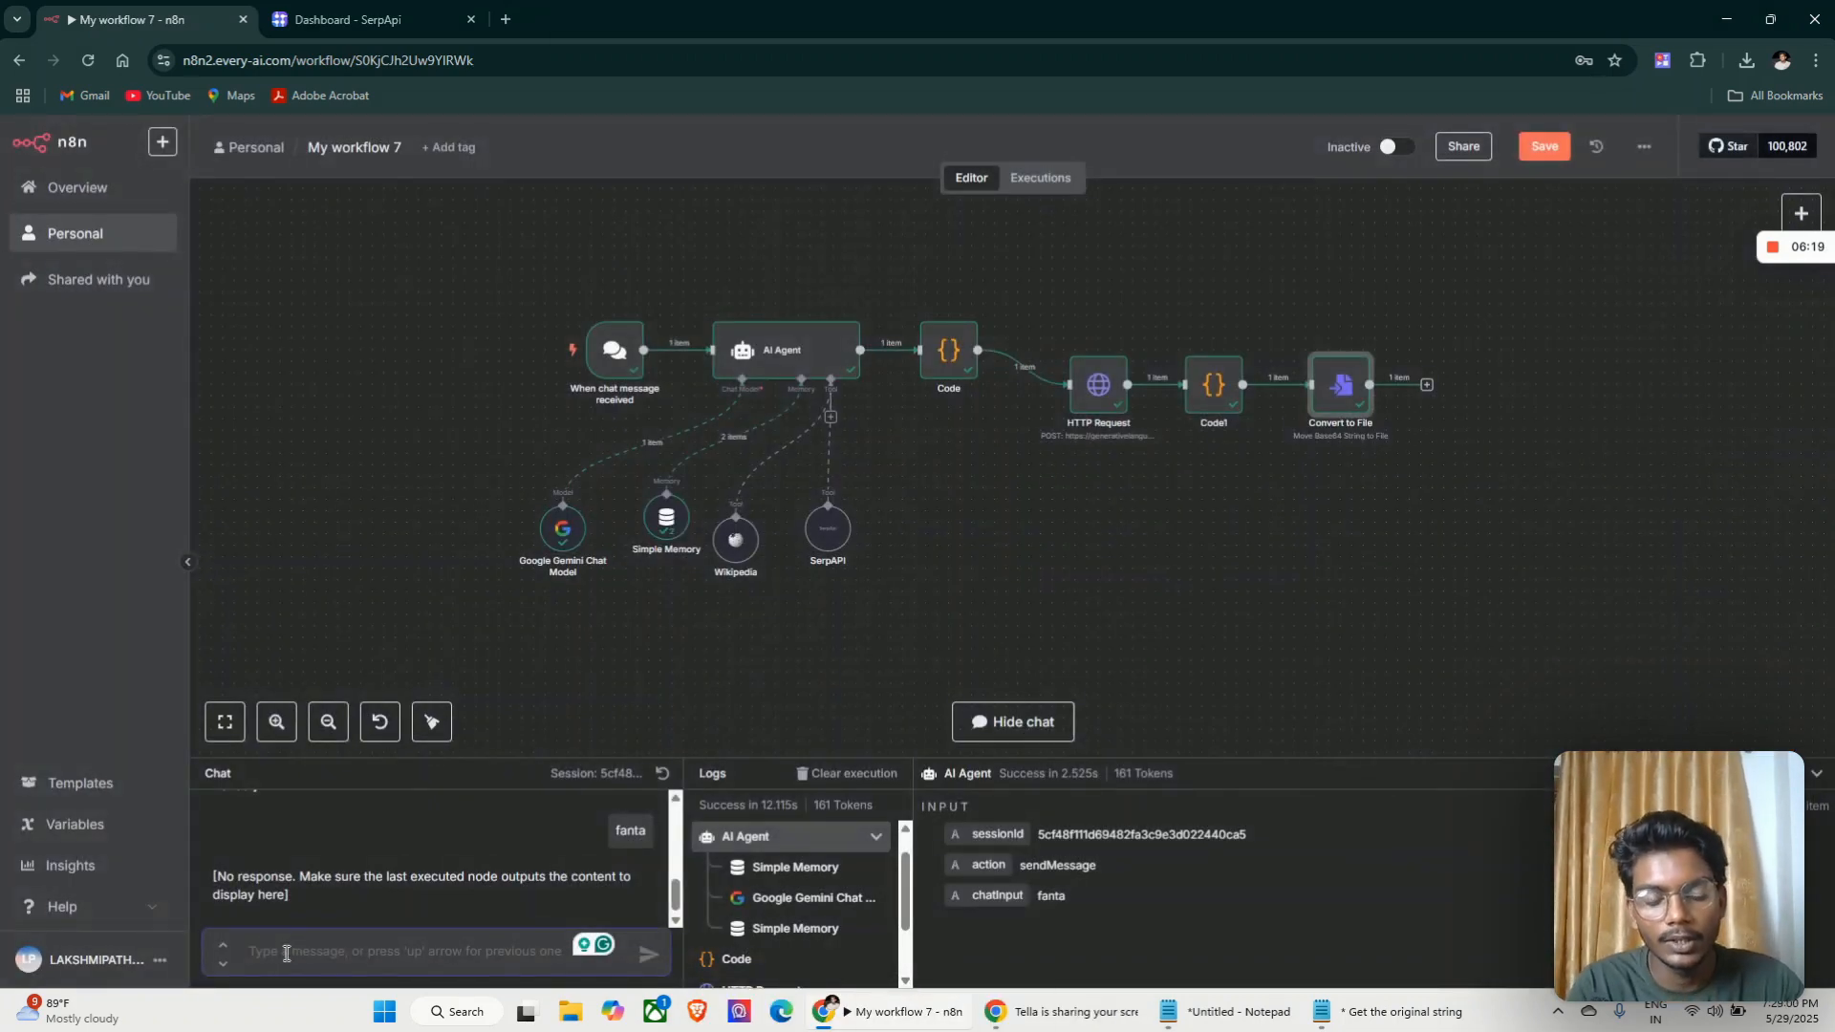
# Run the workflow with the chat message "redbull" and shift the whole group of nodes slightly up and left on the canvas
pyautogui.write('re')
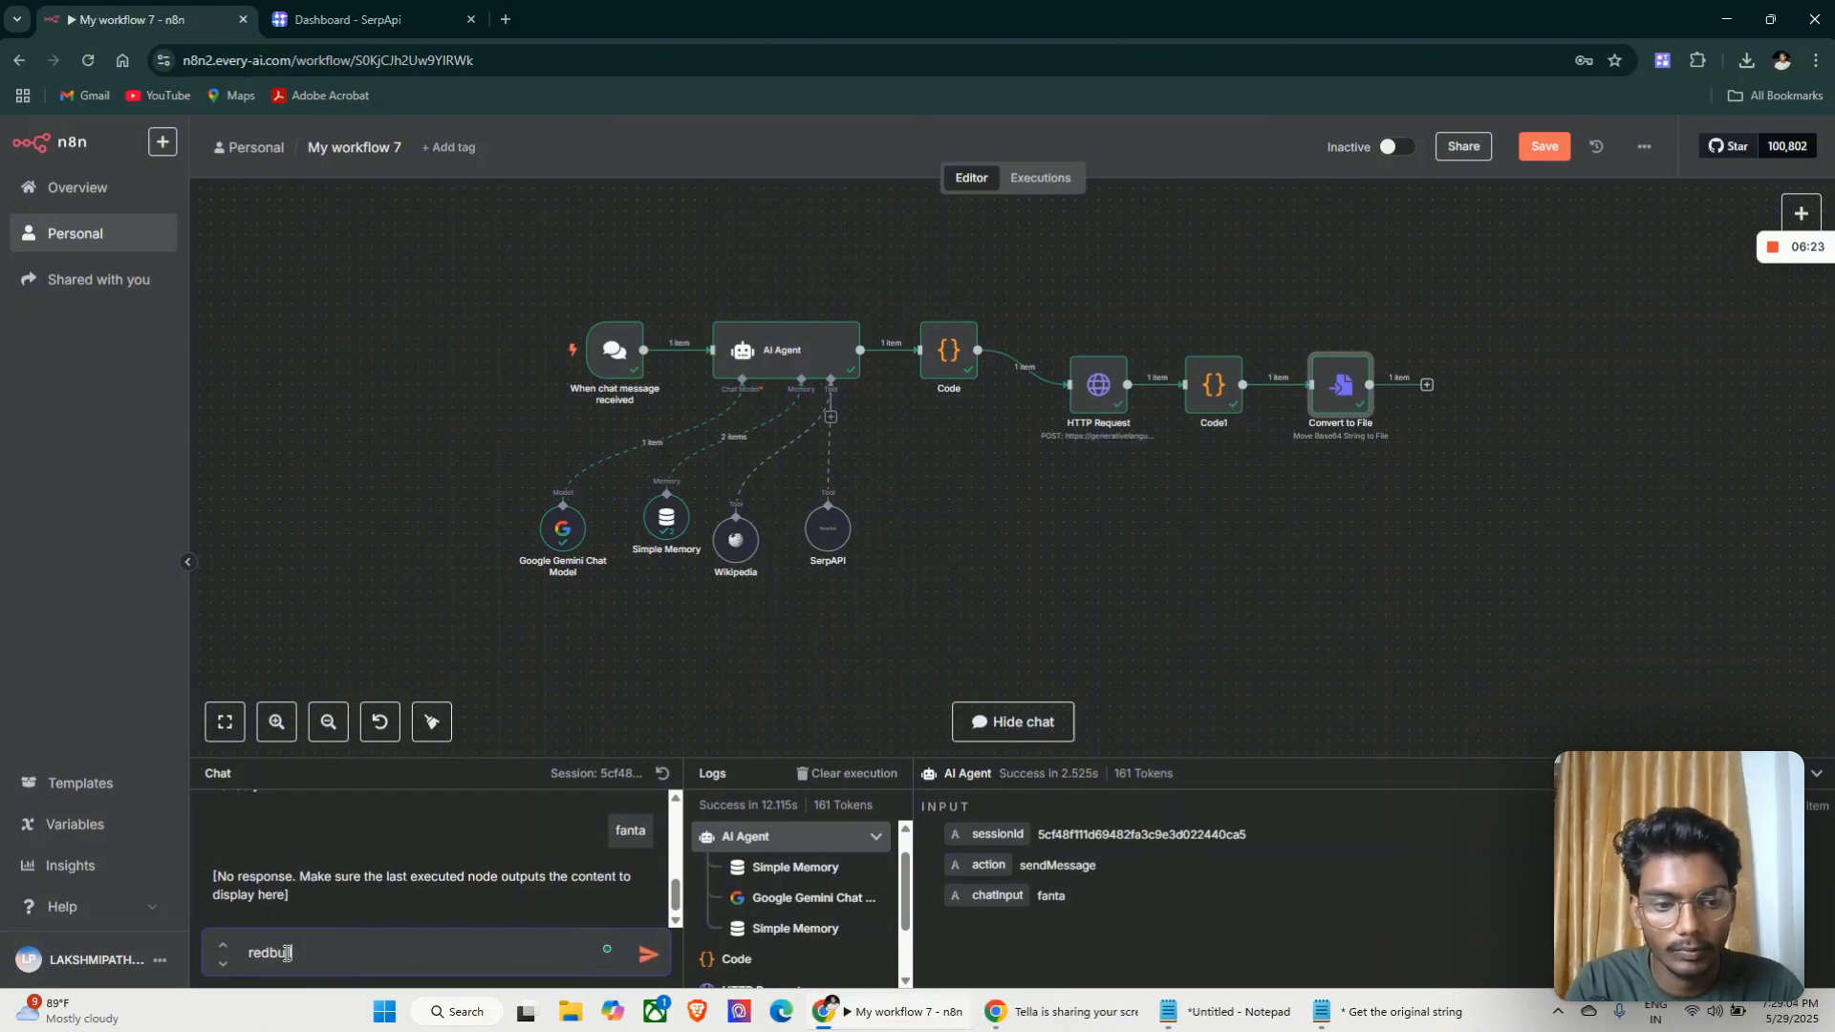
pyautogui.write('dbull')
pyautogui.press('Return')
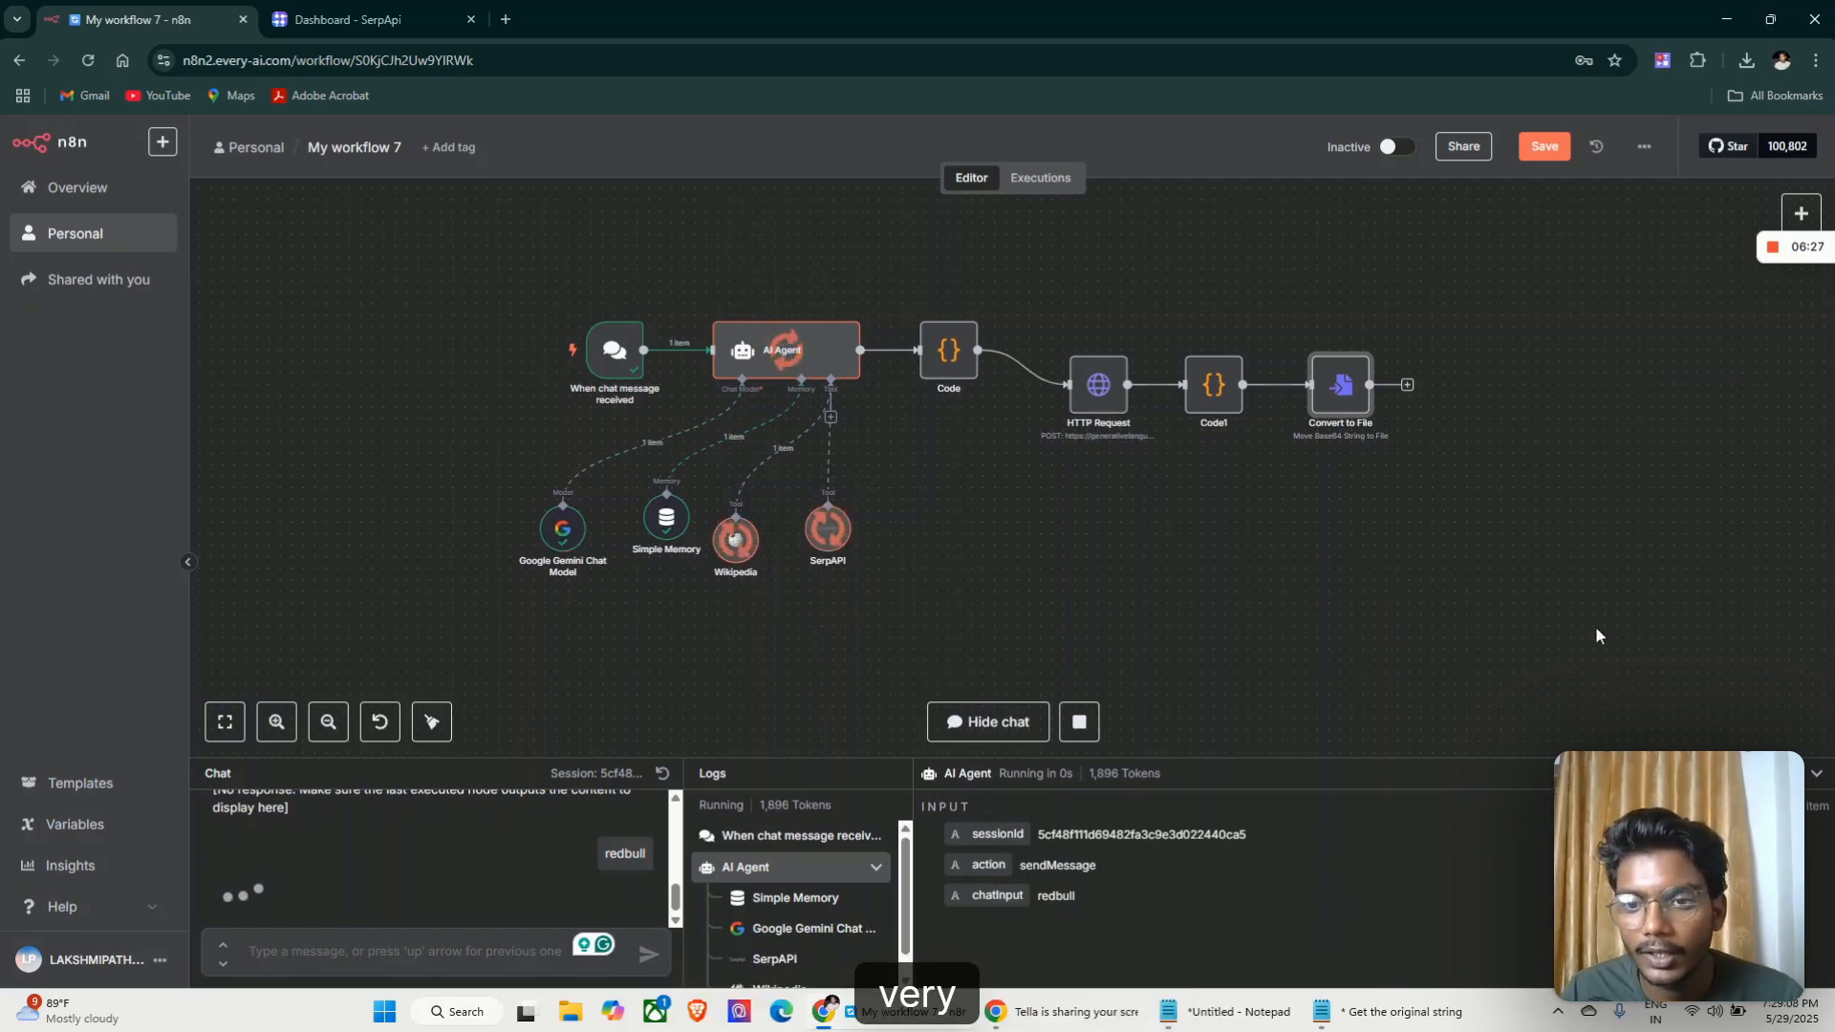
pyautogui.moveTo(831, 637); pyautogui.dragTo(476, 300)
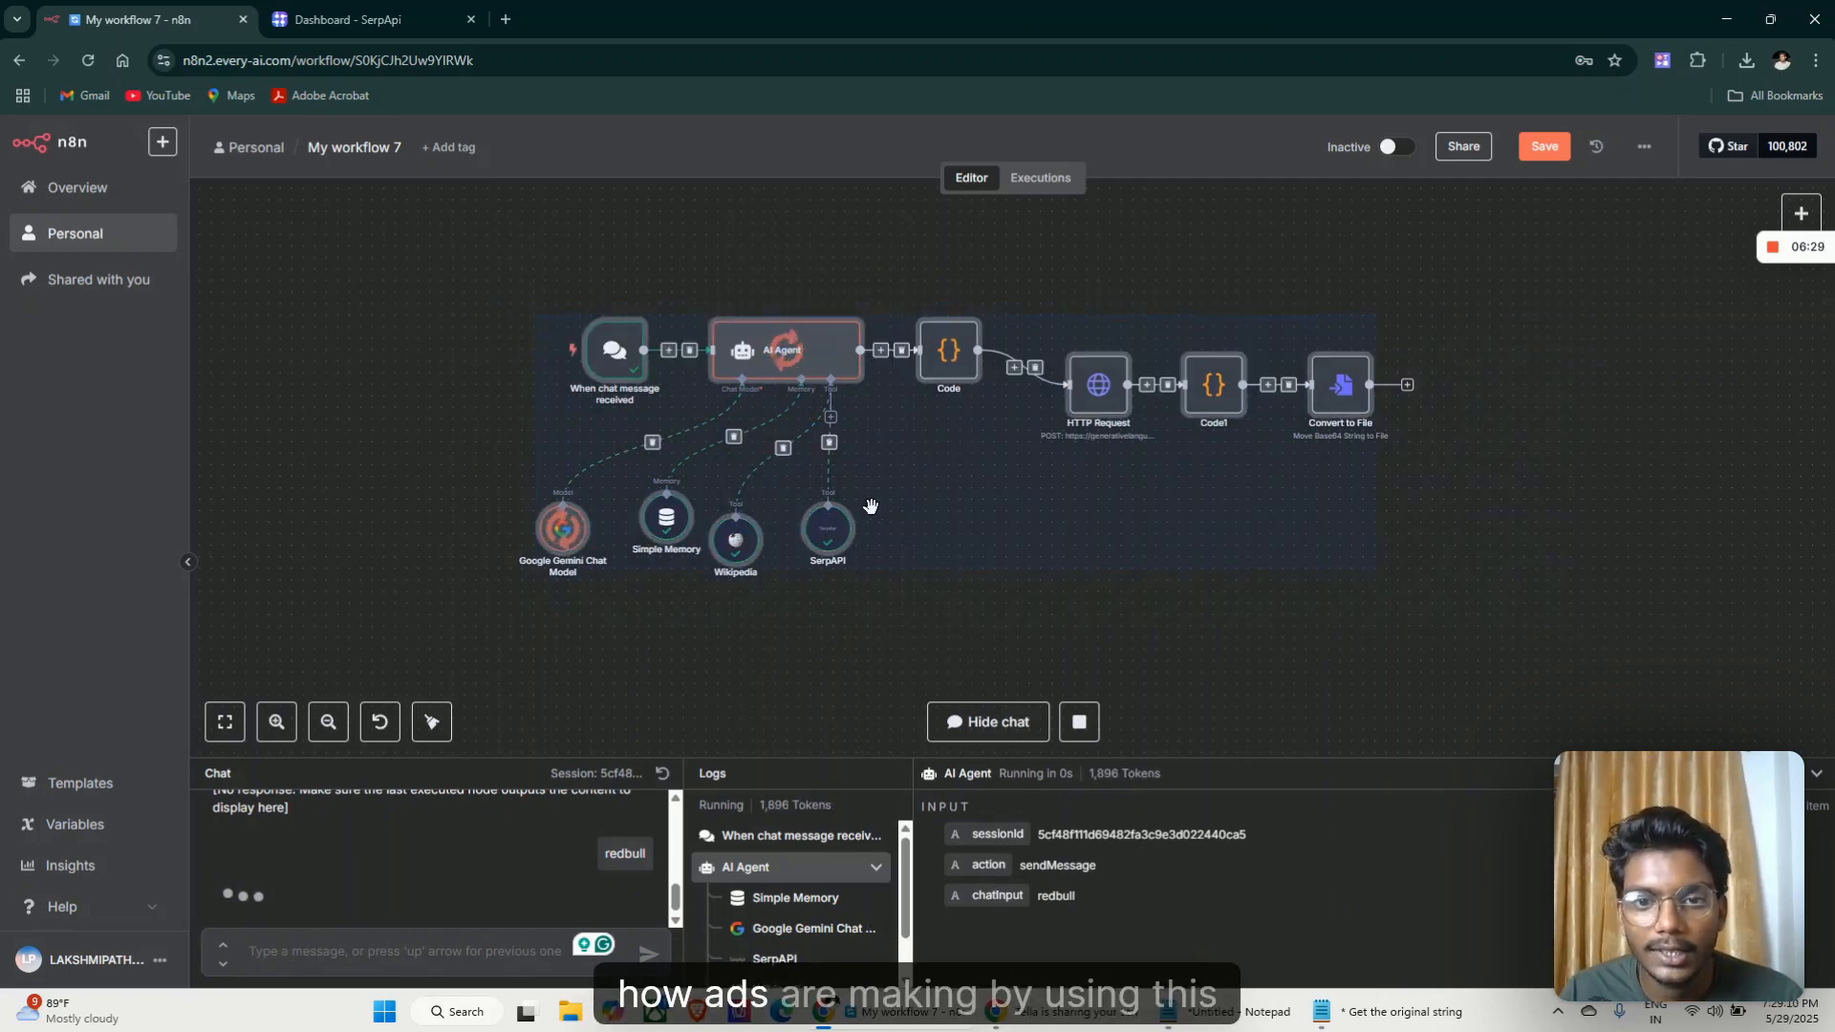
pyautogui.moveTo(872, 509); pyautogui.dragTo(823, 488)
pyautogui.click(853, 579)
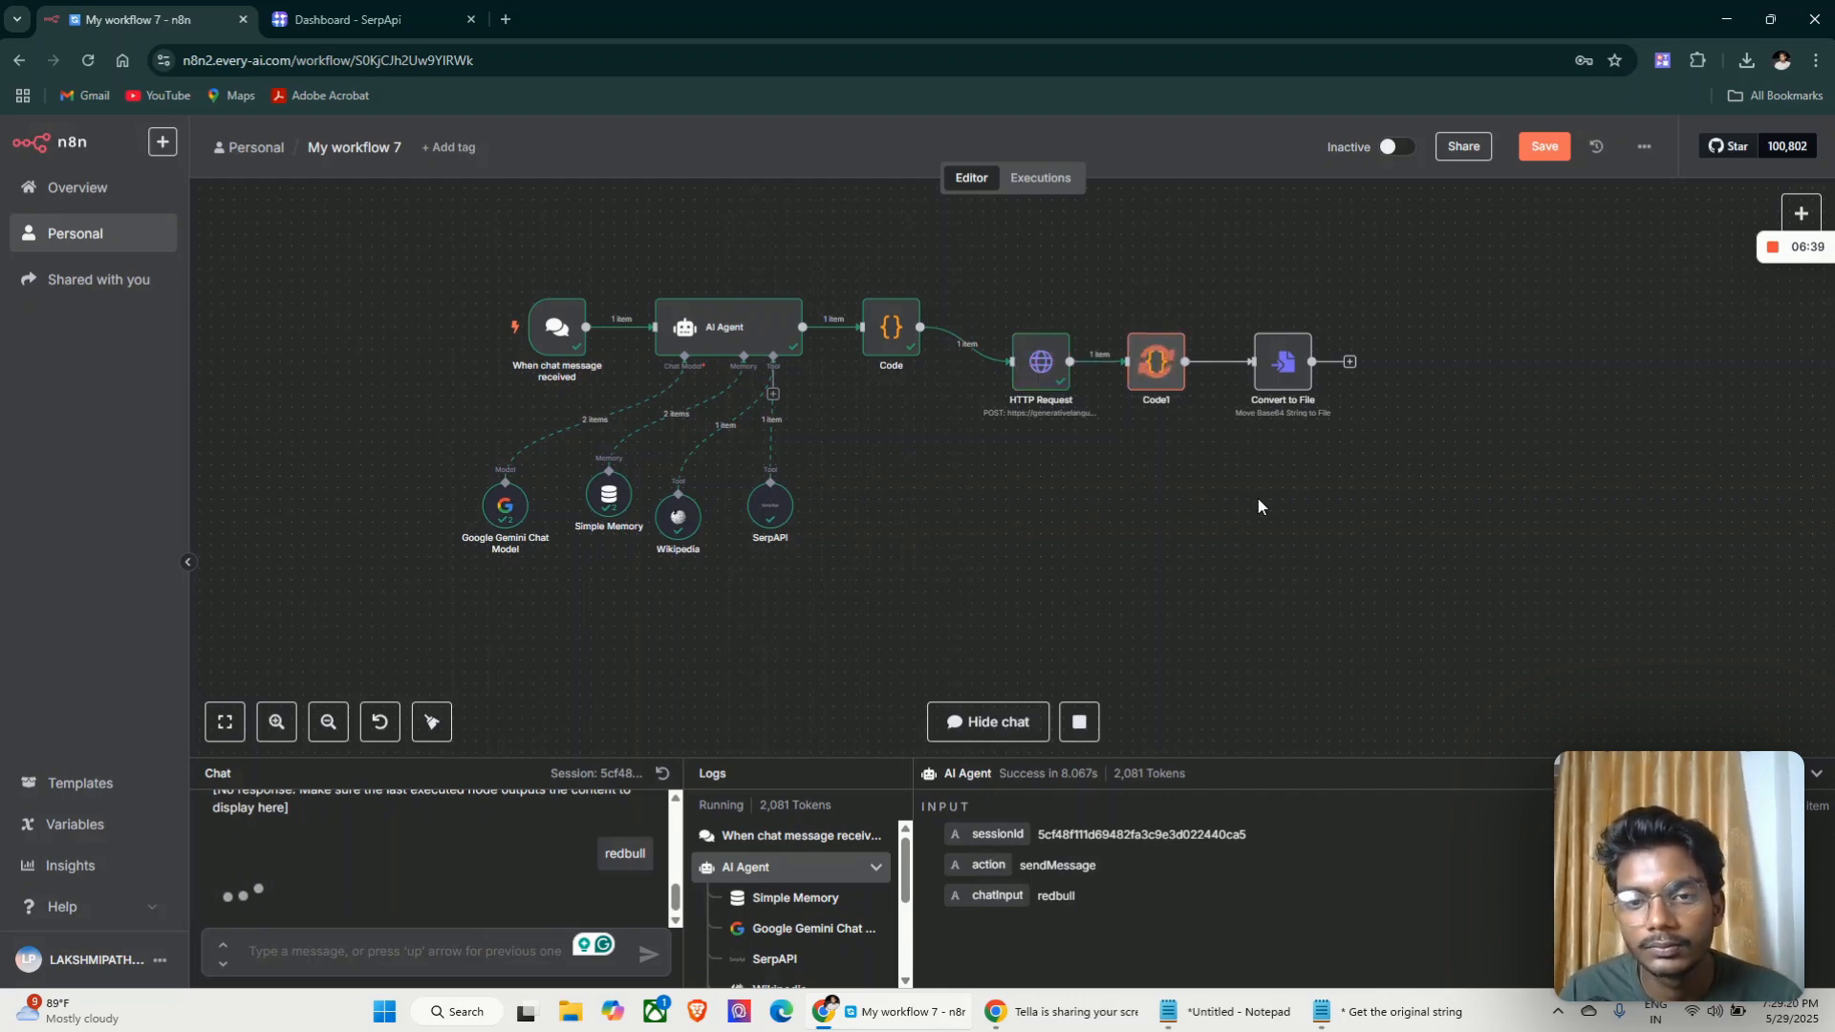
# View the image generated for "redbull" in the Convert to File node's binary output and return to the canvas
pyautogui.doubleClick(1281, 363)
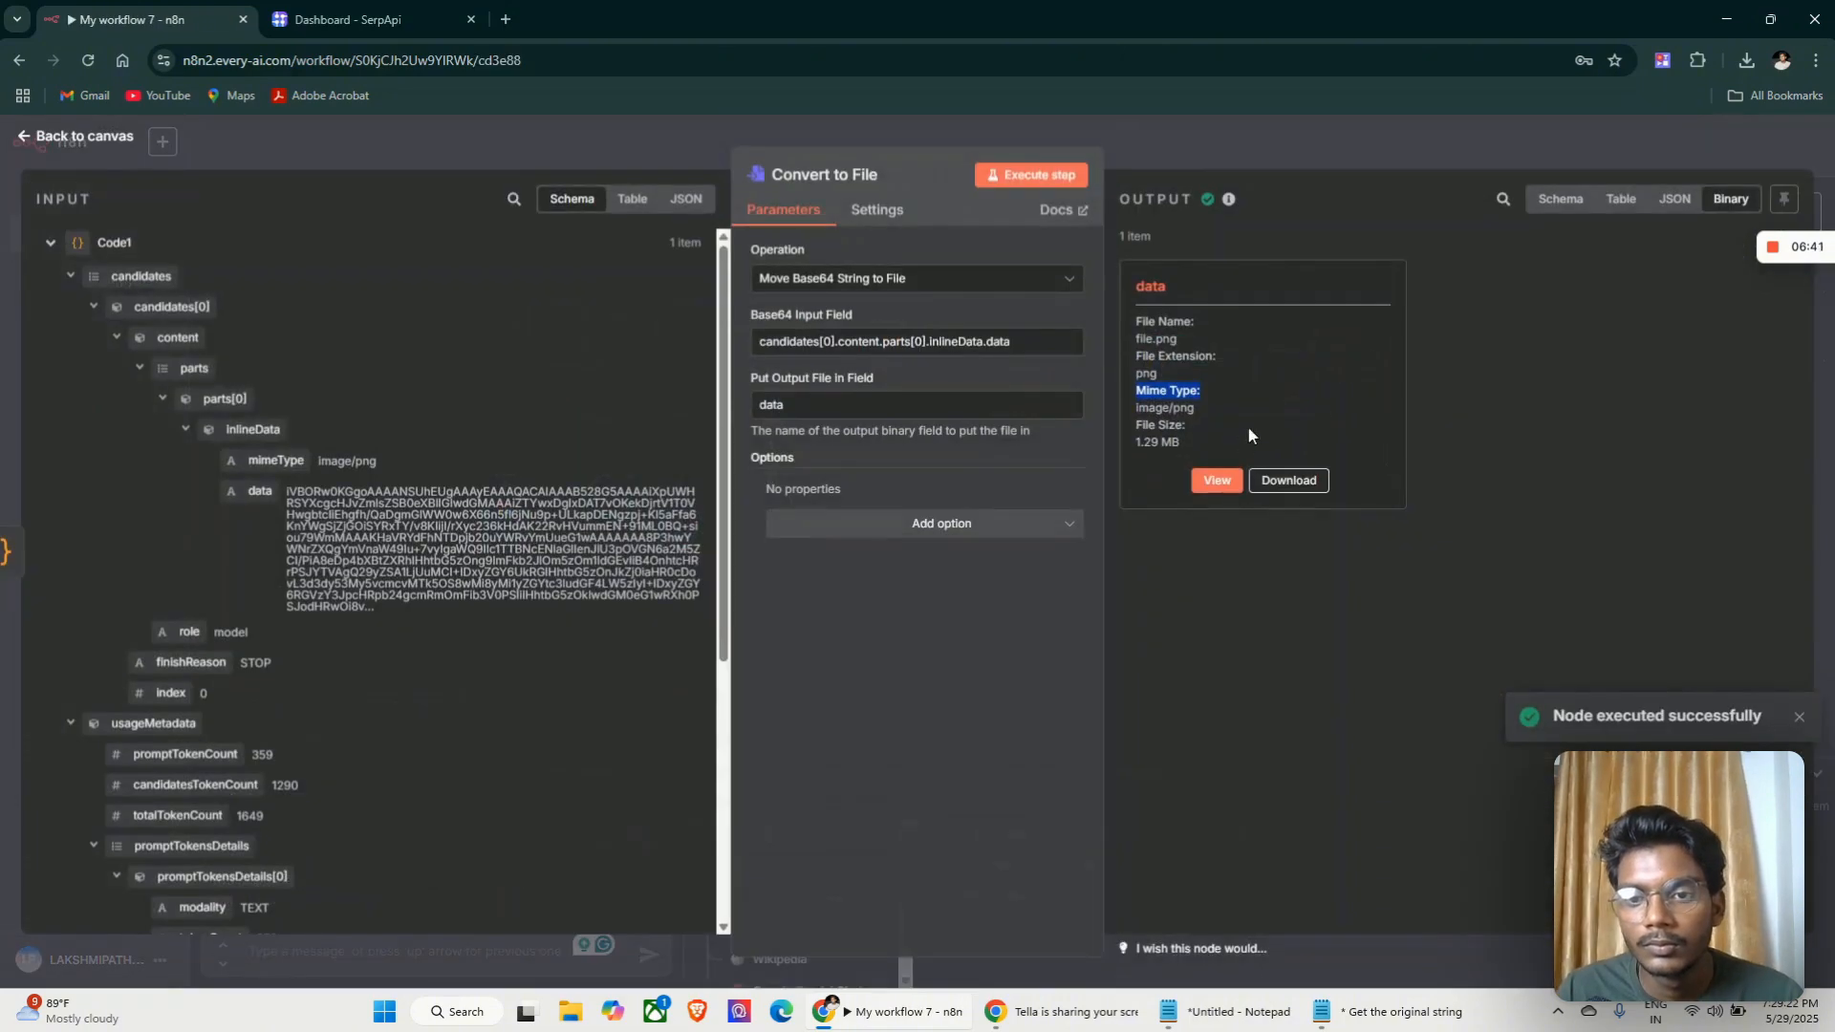
pyautogui.click(1215, 478)
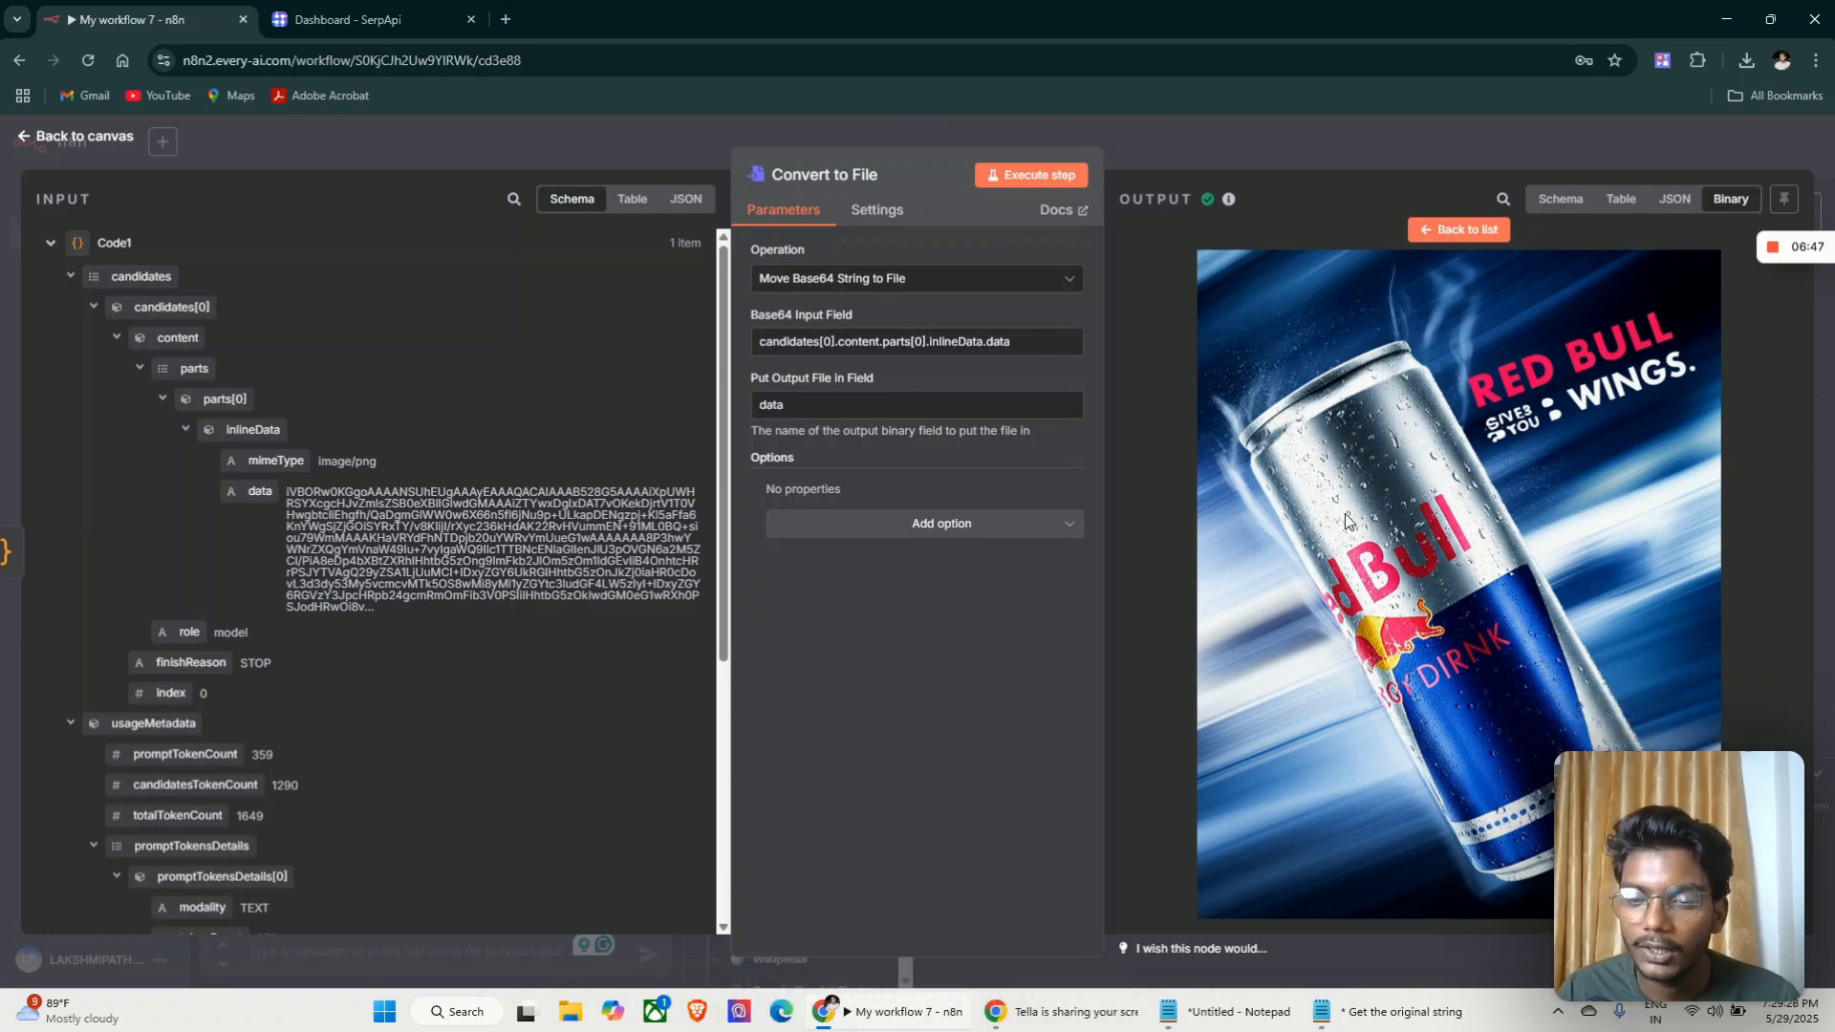
pyautogui.click(79, 135)
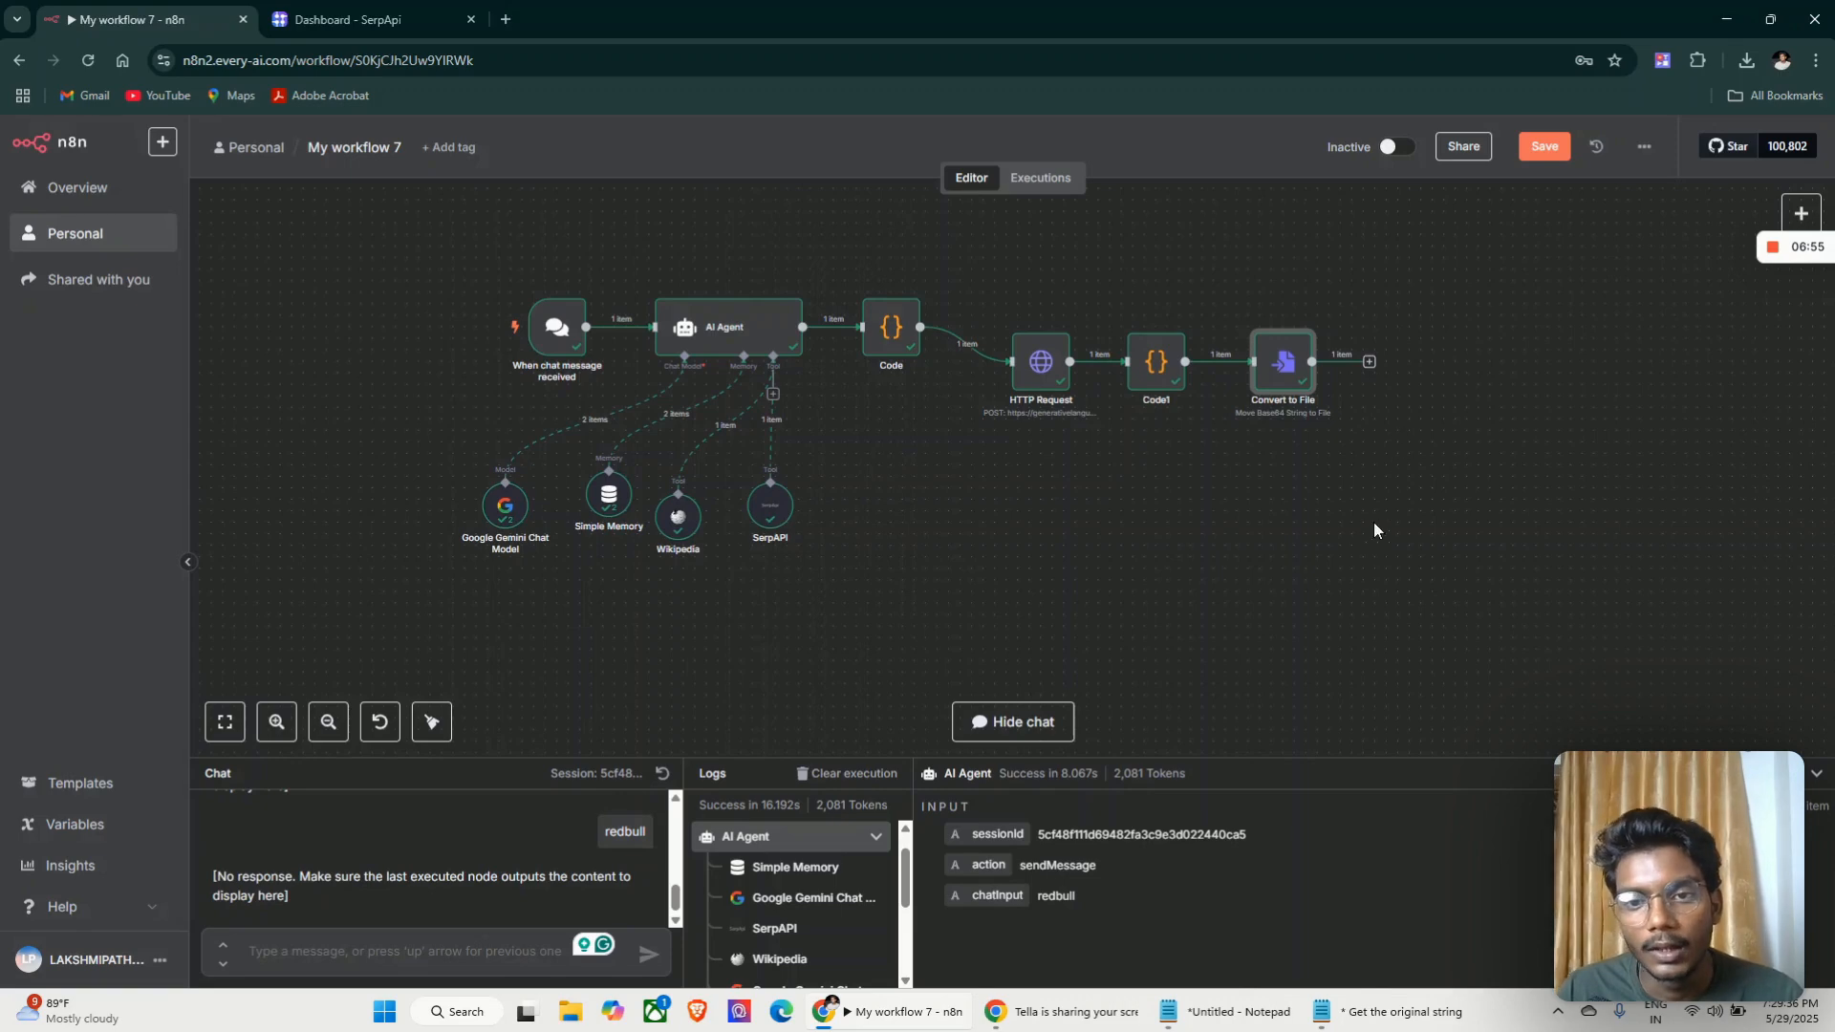
pyautogui.doubleClick(1285, 365)
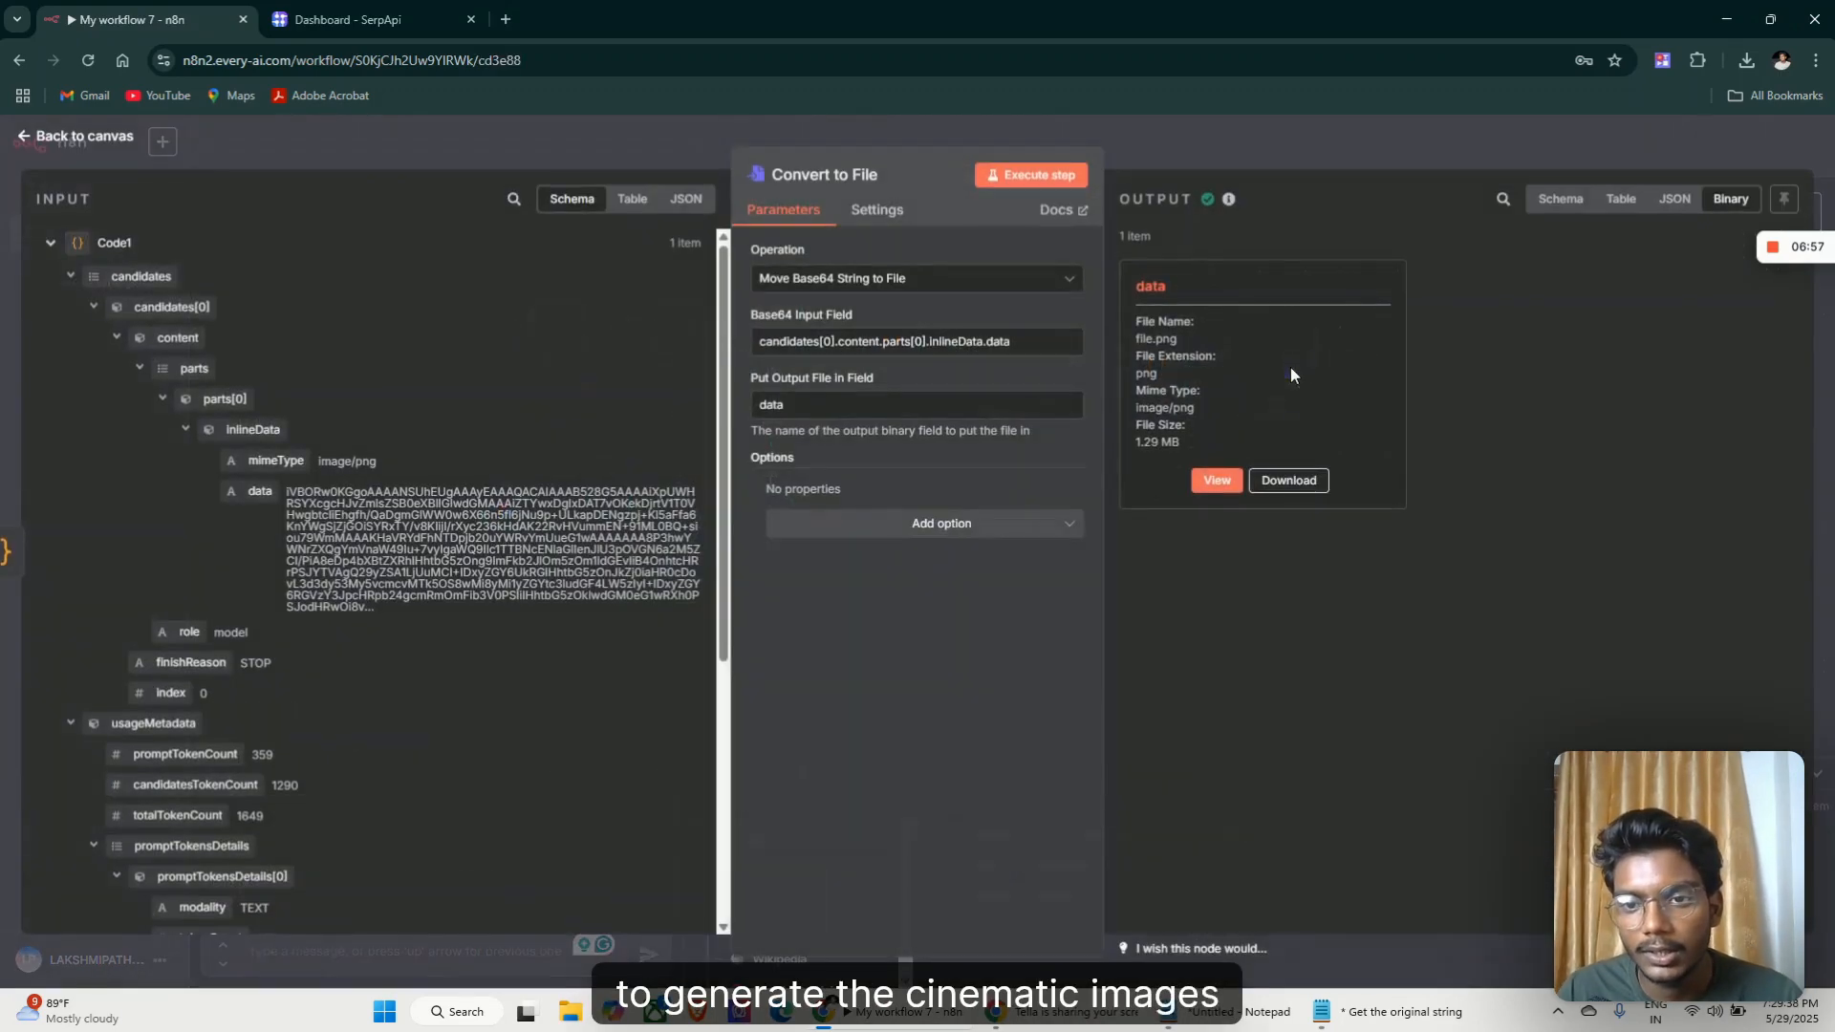
pyautogui.click(1216, 479)
pyautogui.click(27, 135)
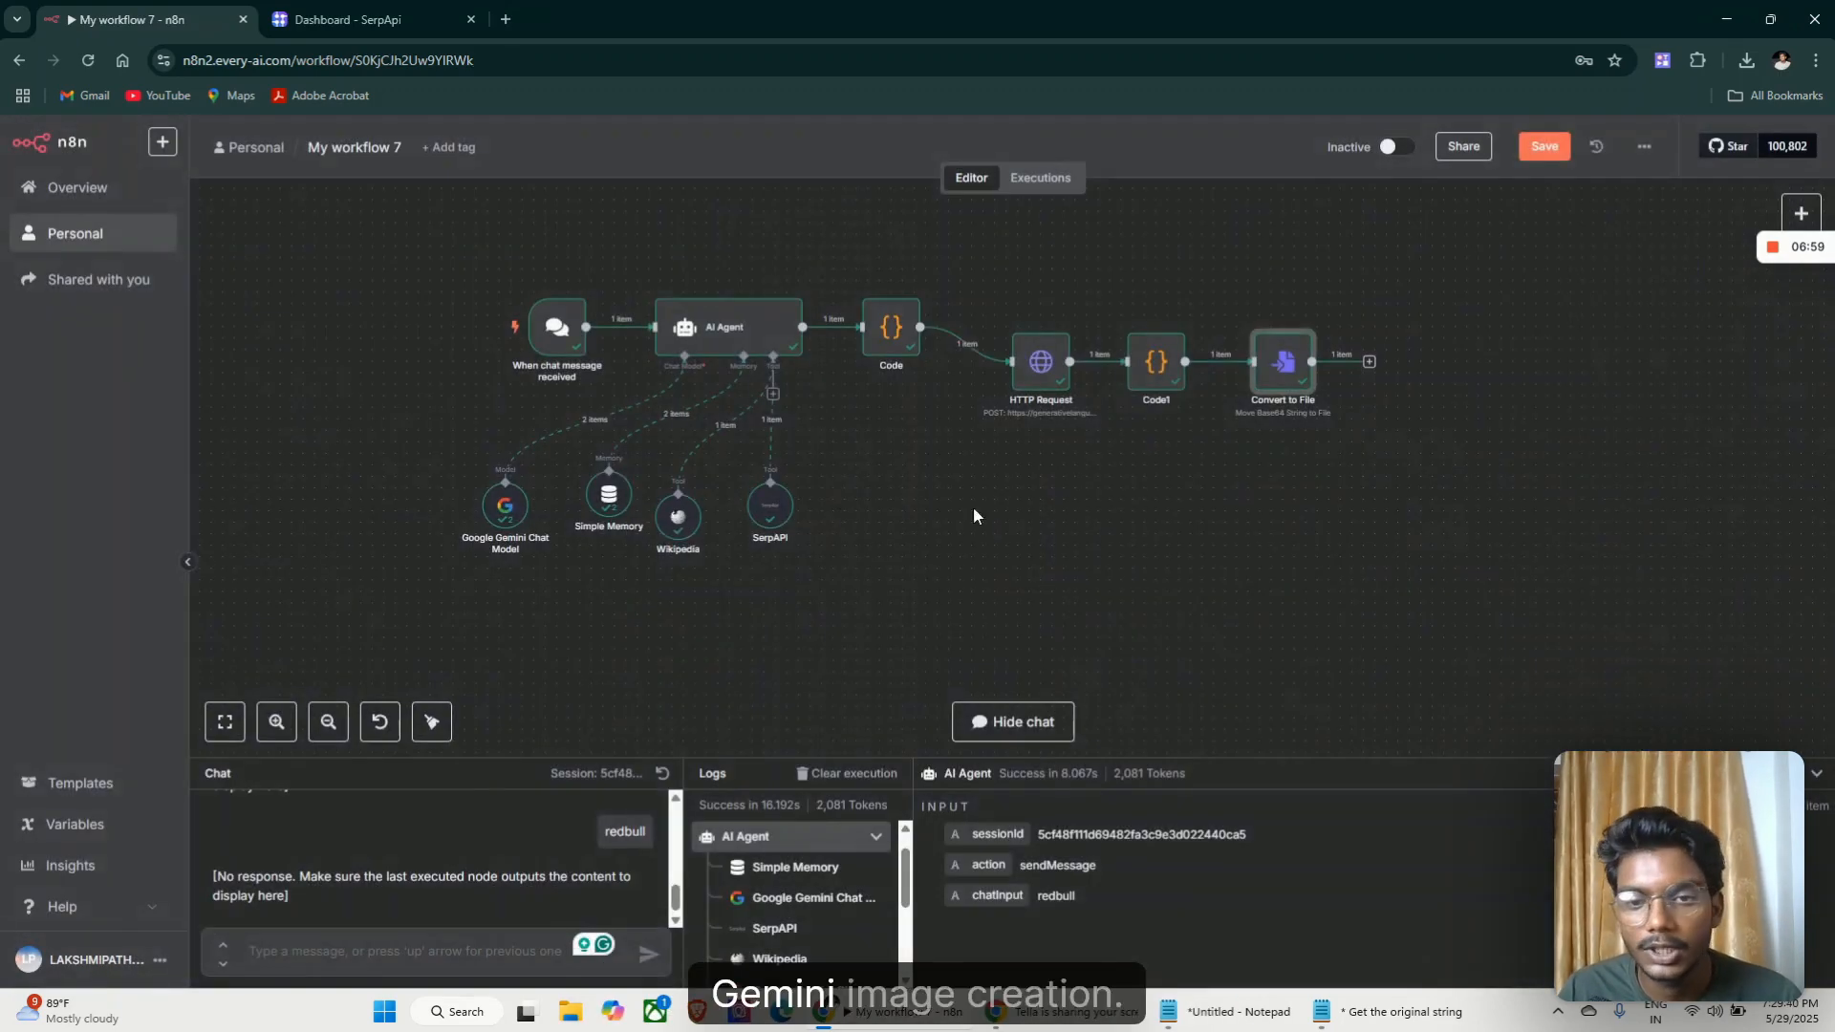